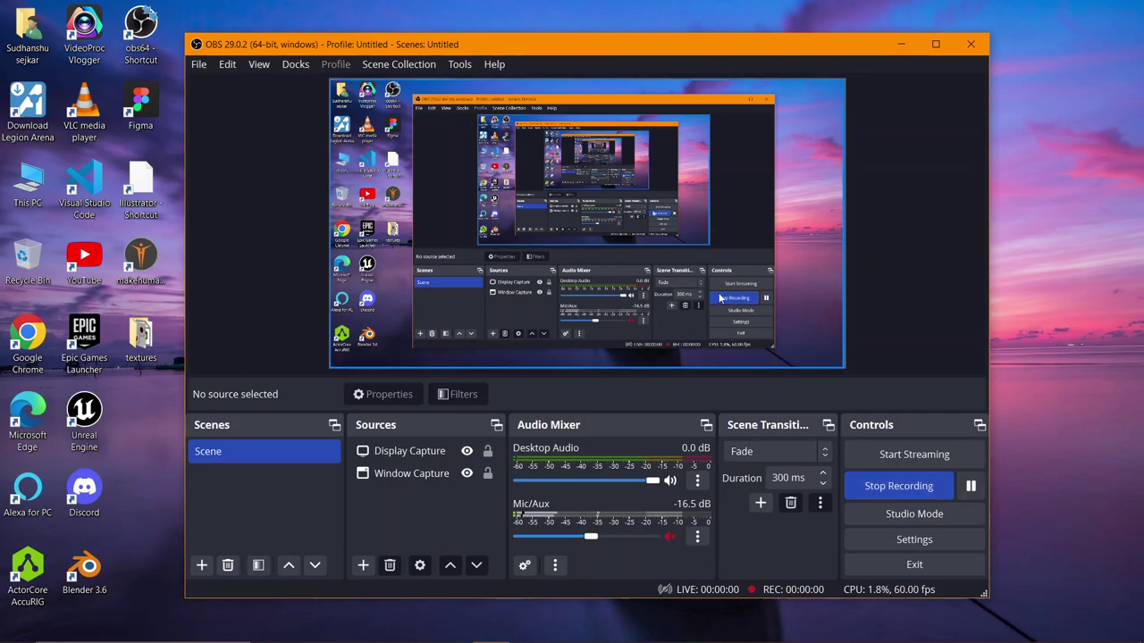
- Start the OBS screen recording and launch Blender 3.6 from the desktop shortcut
{"action": "left_click", "coordinate": [901, 44]}
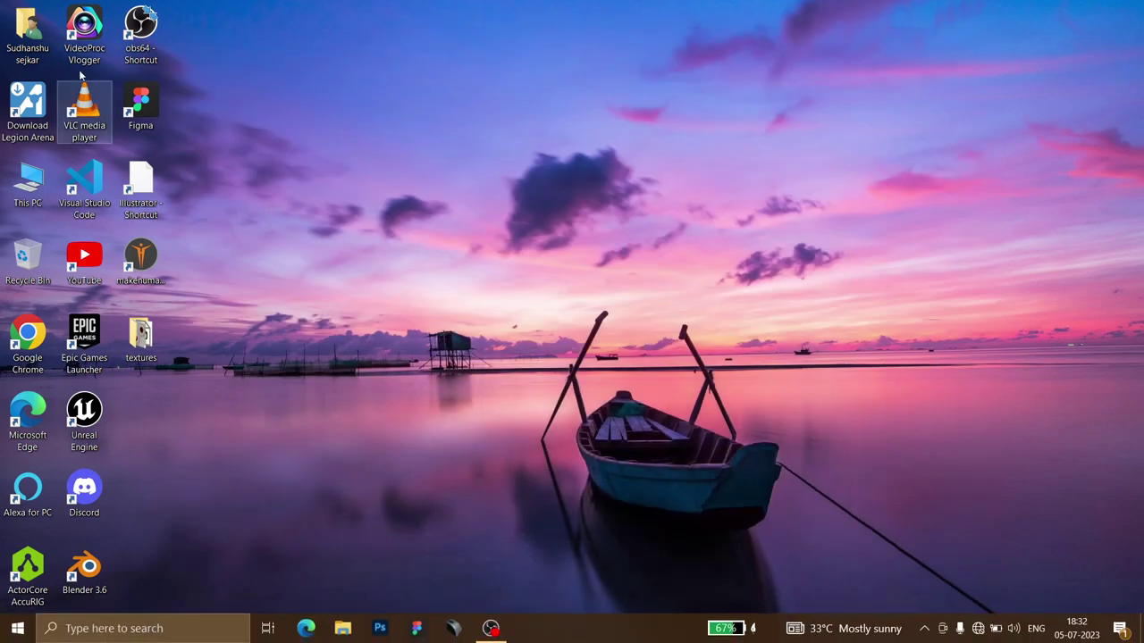
{"action": "double_click", "coordinate": [96, 581]}
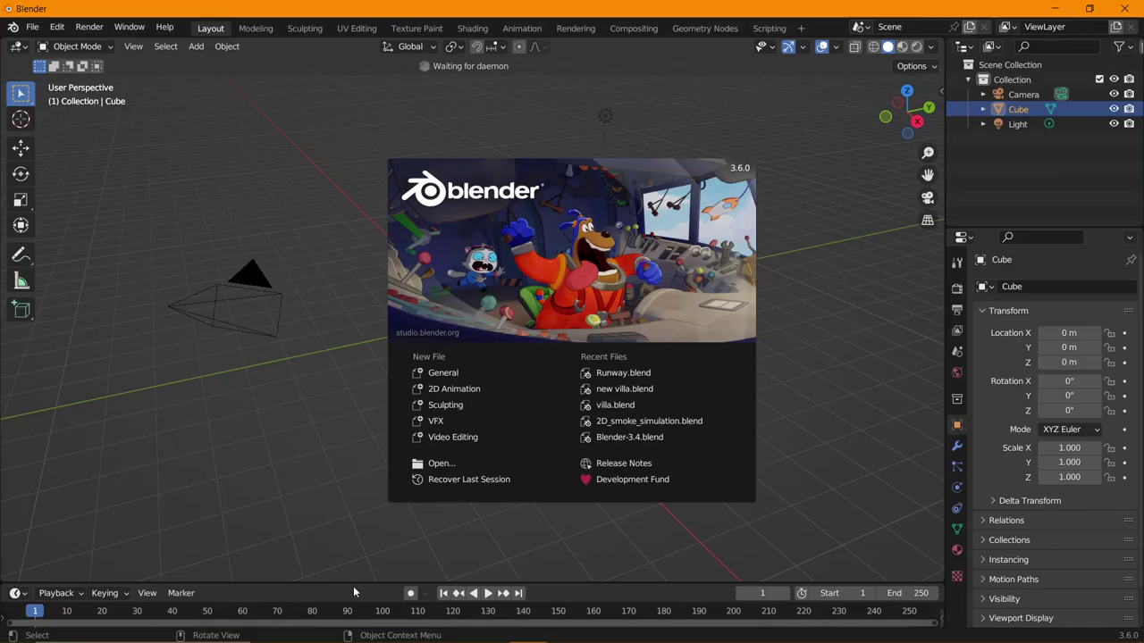
- Delete all the default objects and add a text object at the origin
{"action": "left_click", "coordinate": [298, 386]}
{"action": "key", "text": "a"}
{"action": "key", "text": "x"}
{"action": "left_click", "coordinate": [756, 410]}
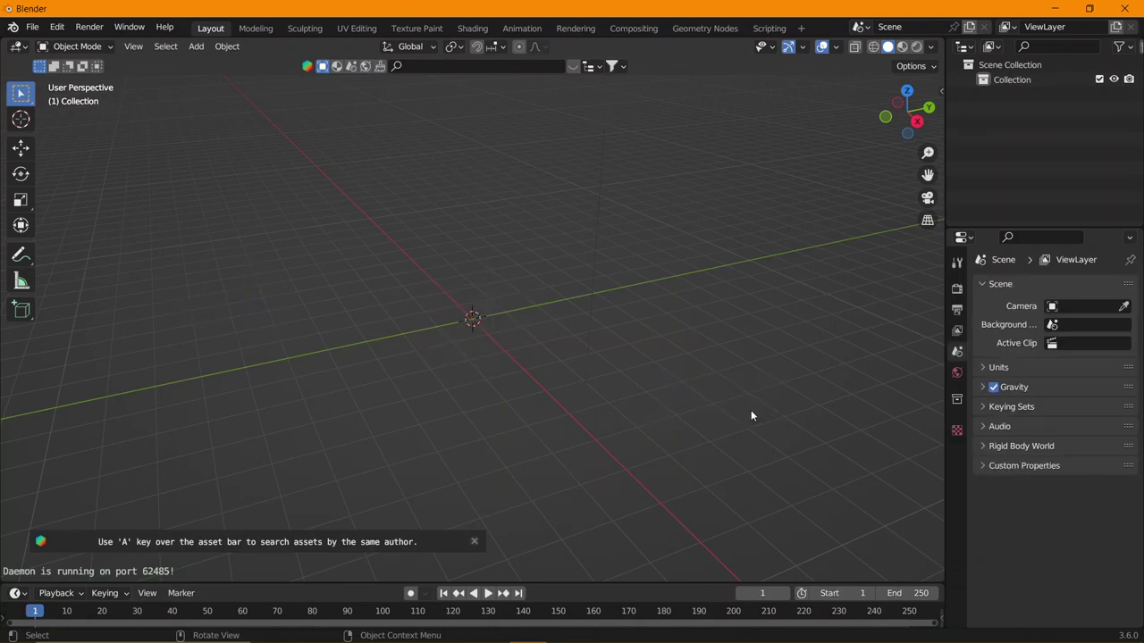
{"action": "key", "text": "shift+a"}
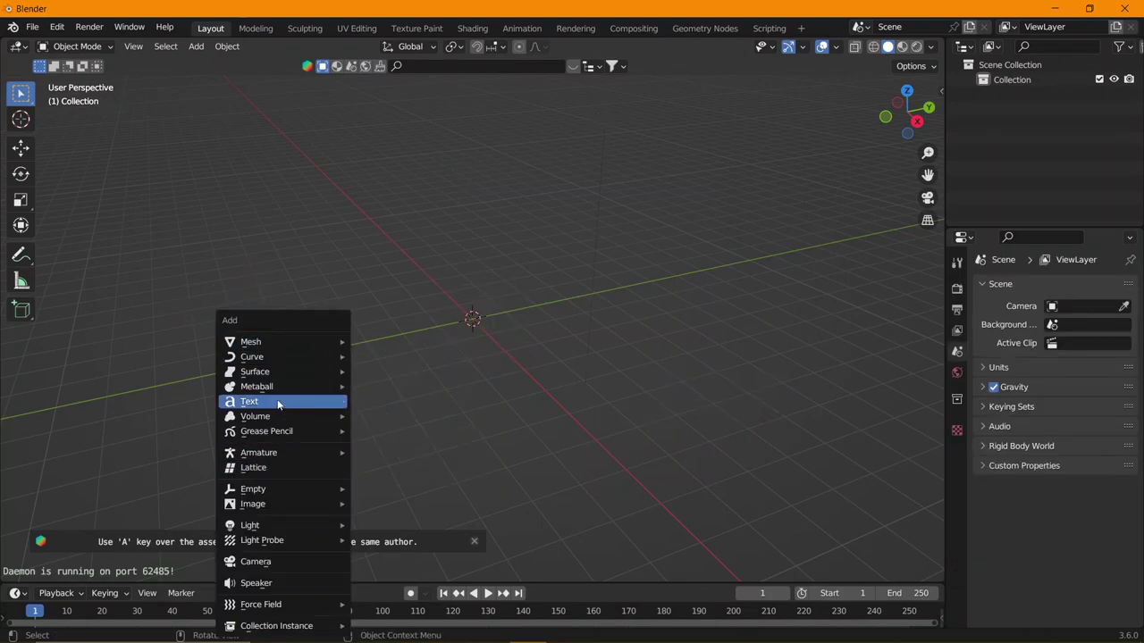
{"action": "left_click", "coordinate": [279, 402]}
- In top view, replace the default word with '3D-SEJKAR'
{"action": "key", "text": "KP_7"}
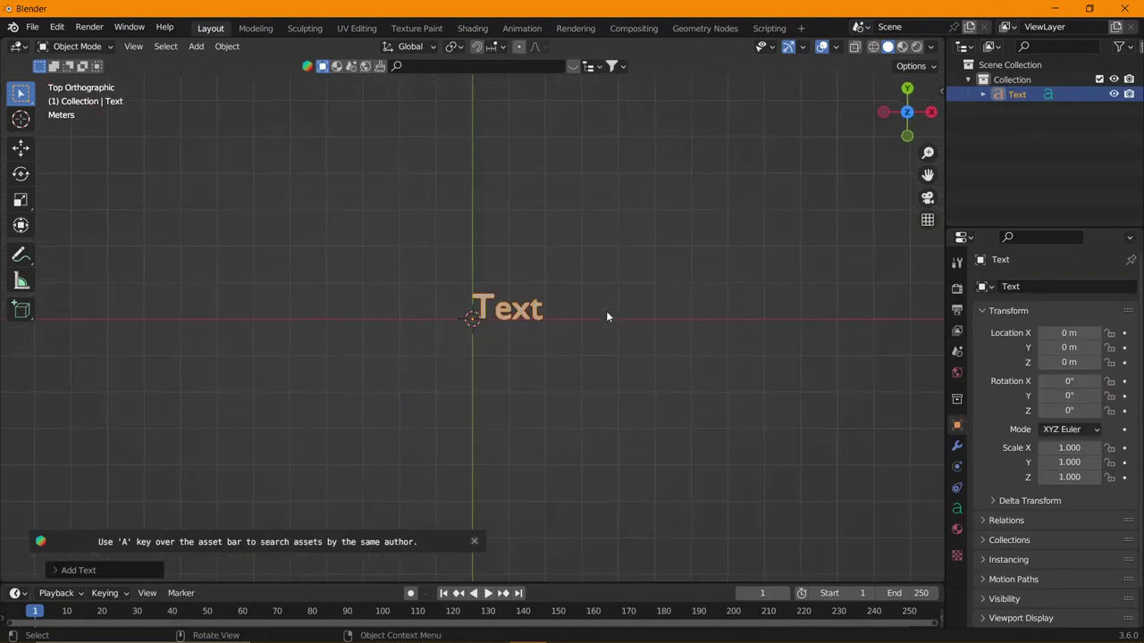
{"action": "key", "text": "Tab"}
{"action": "key", "text": "BackSpace"}
{"action": "key", "text": "BackSpace"}
{"action": "key", "text": "BackSpace"}
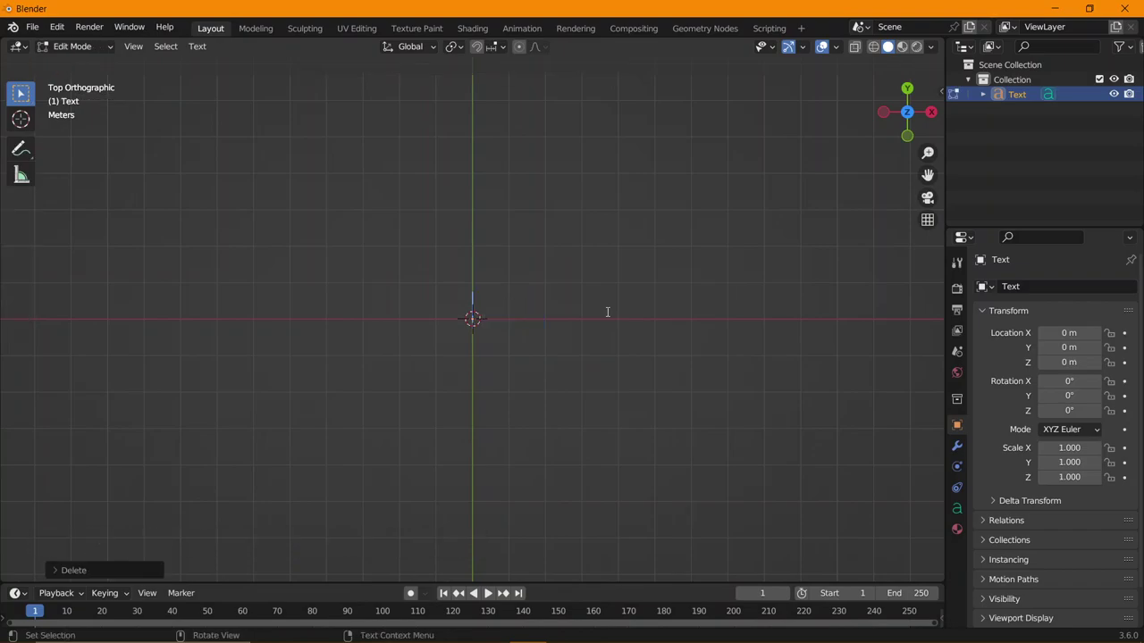
{"action": "type", "text": "3D-"}
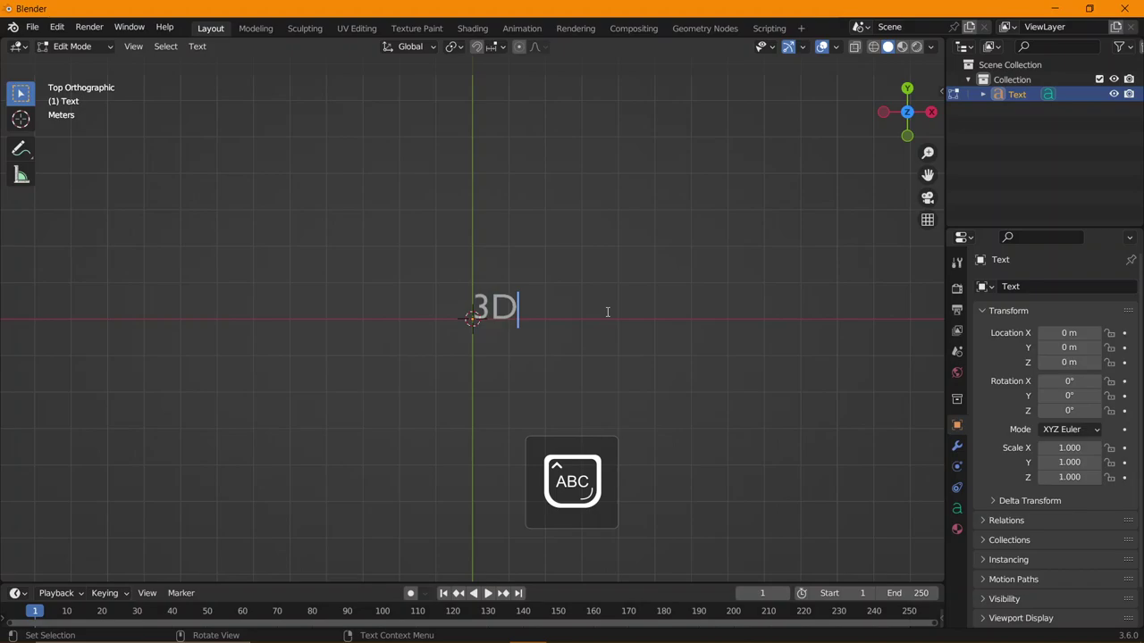
{"action": "type", "text": "SE"}
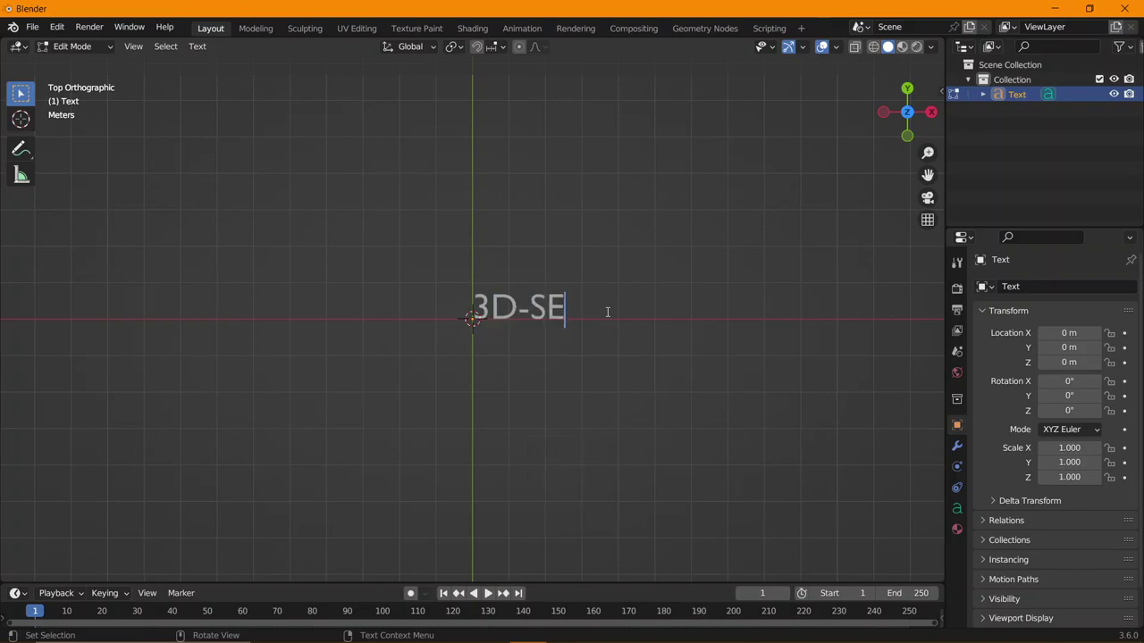
{"action": "type", "text": "JKAR"}
{"action": "key", "text": "Tab"}
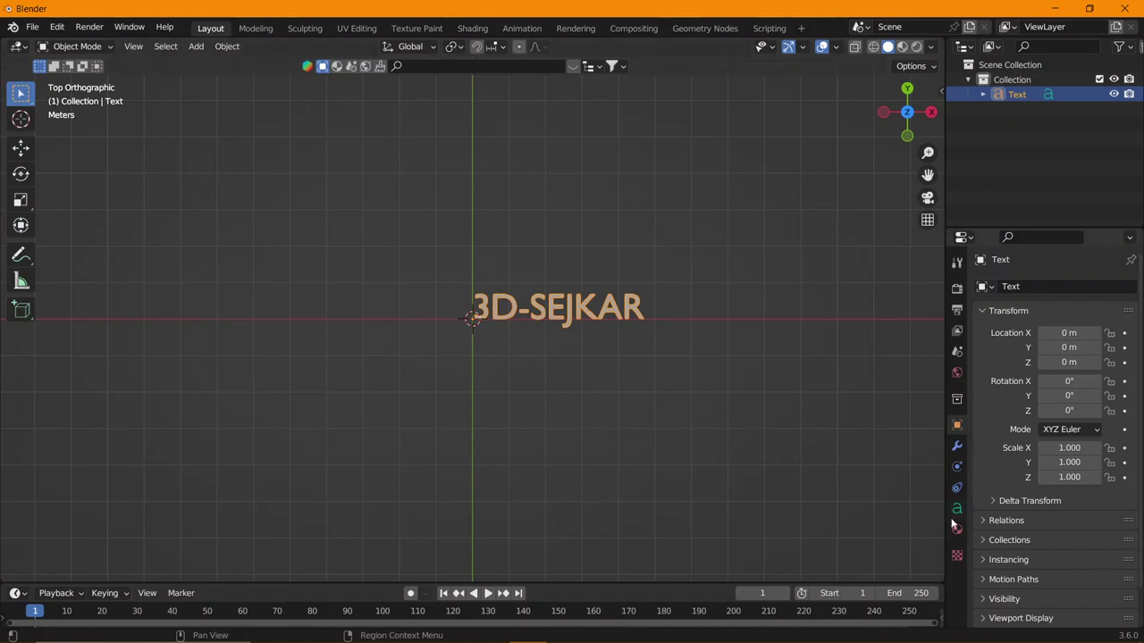
- Set the text's horizontal paragraph alignment to Center
{"action": "left_click", "coordinate": [957, 508]}
{"action": "left_click", "coordinate": [1089, 519]}
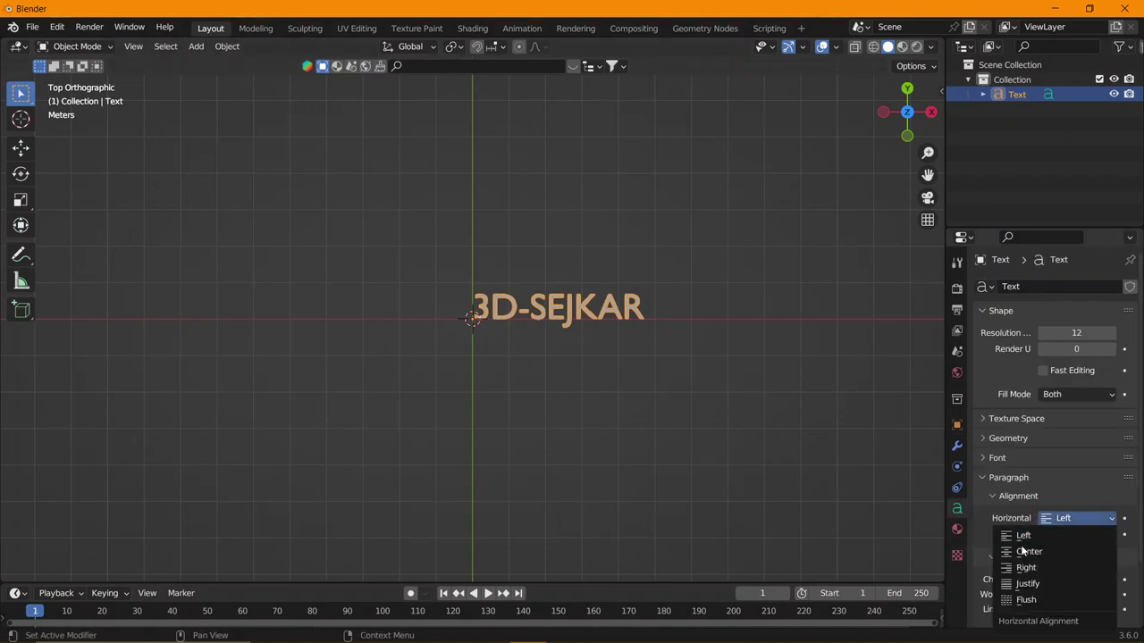
{"action": "left_click", "coordinate": [1045, 553]}
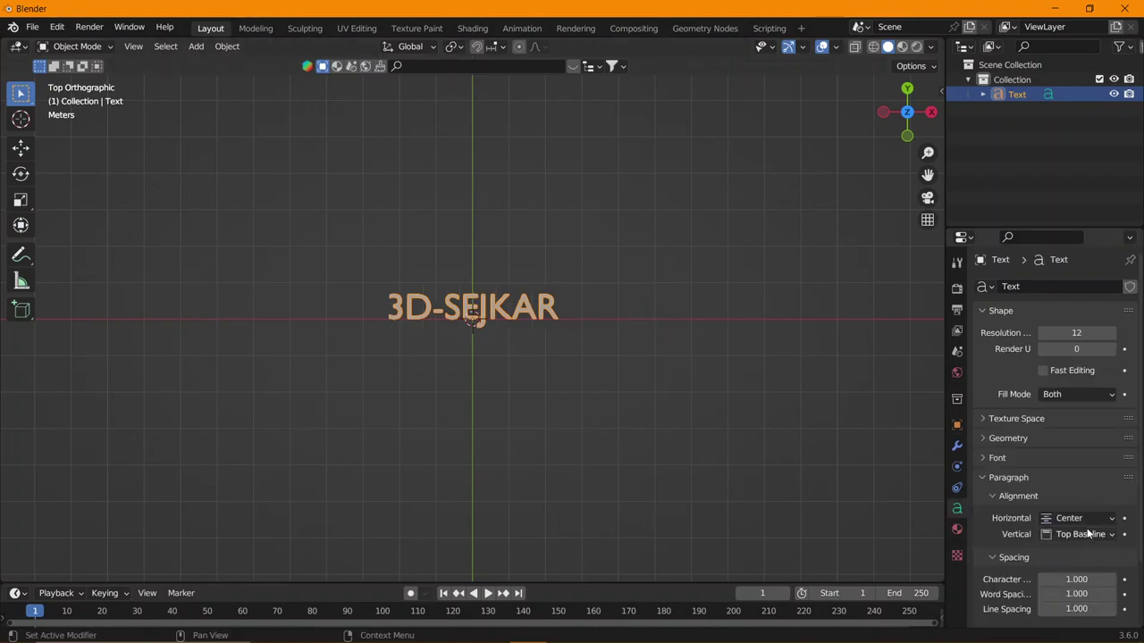
{"action": "scroll", "coordinate": [475, 333], "scroll_direction": "up", "scroll_amount": 2}
- Expand the text's Font settings and browse for a new Regular font file
{"action": "scroll", "coordinate": [488, 351], "scroll_direction": "up", "scroll_amount": 2}
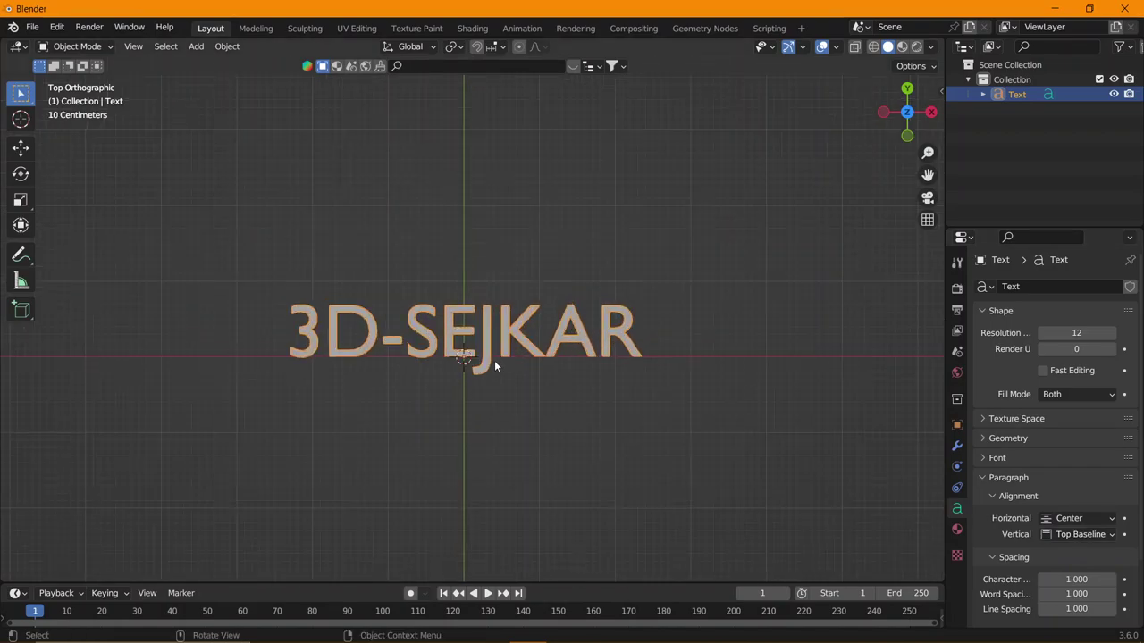
{"action": "middle_click_drag", "start_coordinate": [494, 360], "coordinate": [504, 333], "text": "shift"}
{"action": "left_click", "coordinate": [998, 457]}
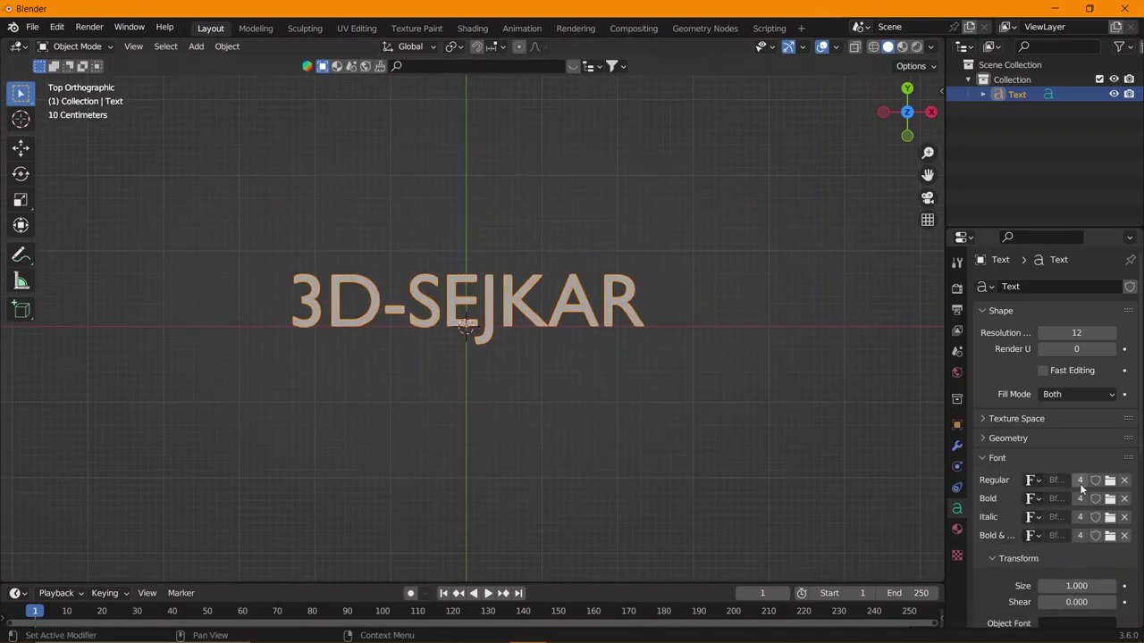
{"action": "left_click", "coordinate": [1110, 483]}
{"action": "scroll", "coordinate": [626, 346], "scroll_direction": "down", "scroll_amount": 3}
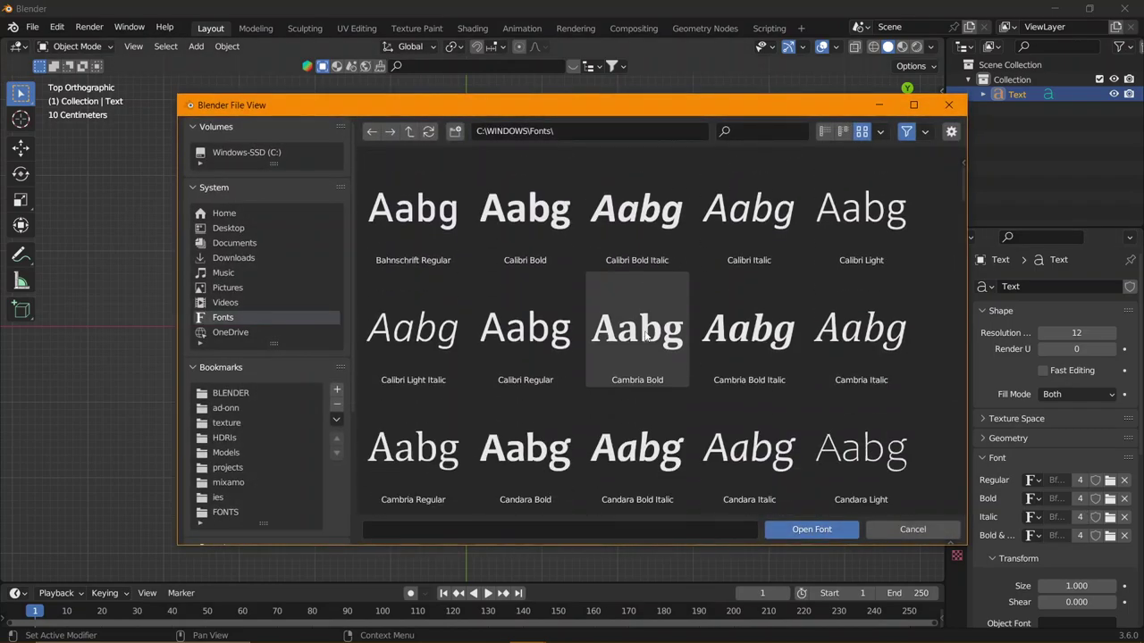
{"action": "scroll", "coordinate": [697, 358], "scroll_direction": "down", "scroll_amount": 2}
{"action": "scroll", "coordinate": [720, 360], "scroll_direction": "down", "scroll_amount": 2}
{"action": "scroll", "coordinate": [725, 358], "scroll_direction": "down", "scroll_amount": 4}
{"action": "scroll", "coordinate": [715, 361], "scroll_direction": "down", "scroll_amount": 2}
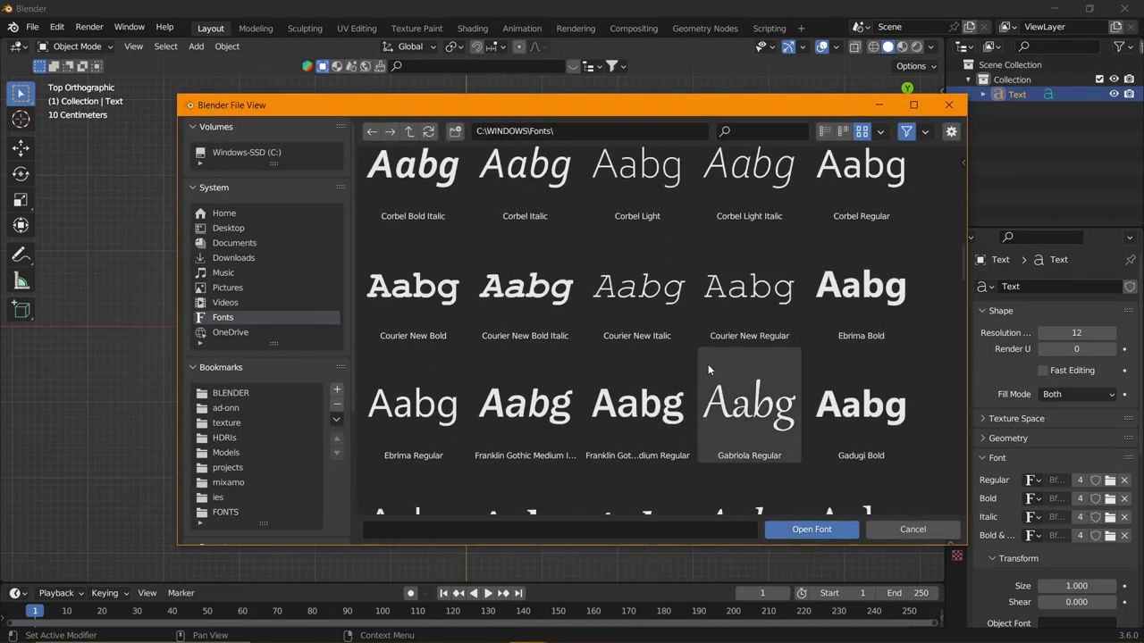
{"action": "scroll", "coordinate": [705, 358], "scroll_direction": "down", "scroll_amount": 3}
{"action": "scroll", "coordinate": [715, 357], "scroll_direction": "down", "scroll_amount": 3}
{"action": "scroll", "coordinate": [625, 348], "scroll_direction": "down", "scroll_amount": 3}
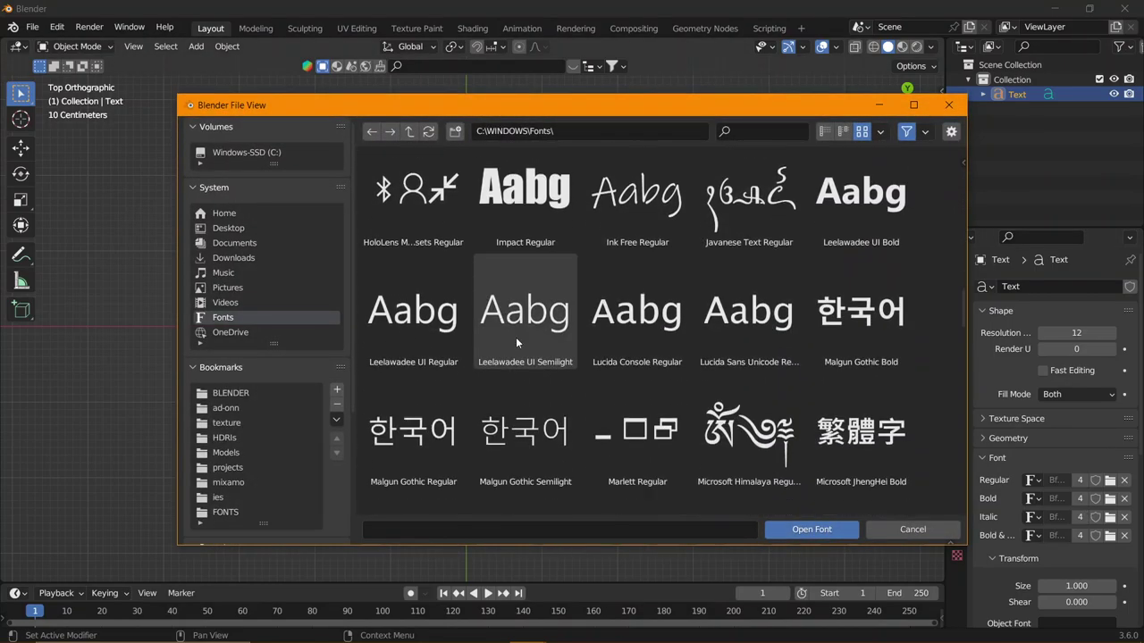
{"action": "scroll", "coordinate": [528, 326], "scroll_direction": "down", "scroll_amount": 1}
- Load Fast Hand Regular from the bookmarked FONTS folder as the text's font
{"action": "left_click", "coordinate": [234, 512]}
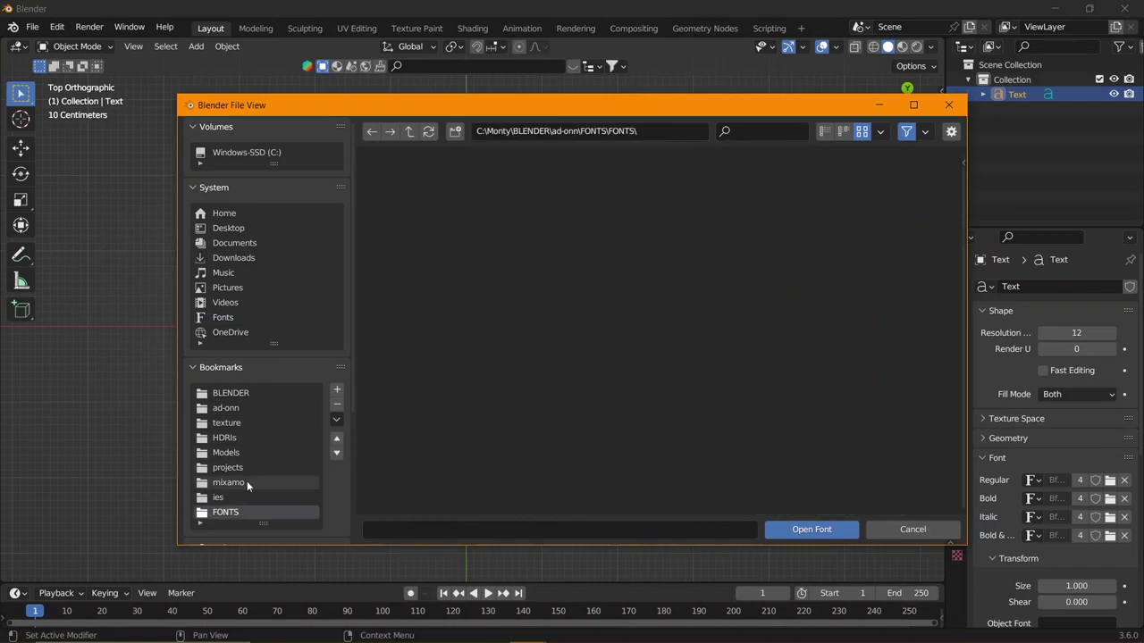
{"action": "scroll", "coordinate": [765, 281], "scroll_direction": "down", "scroll_amount": 3}
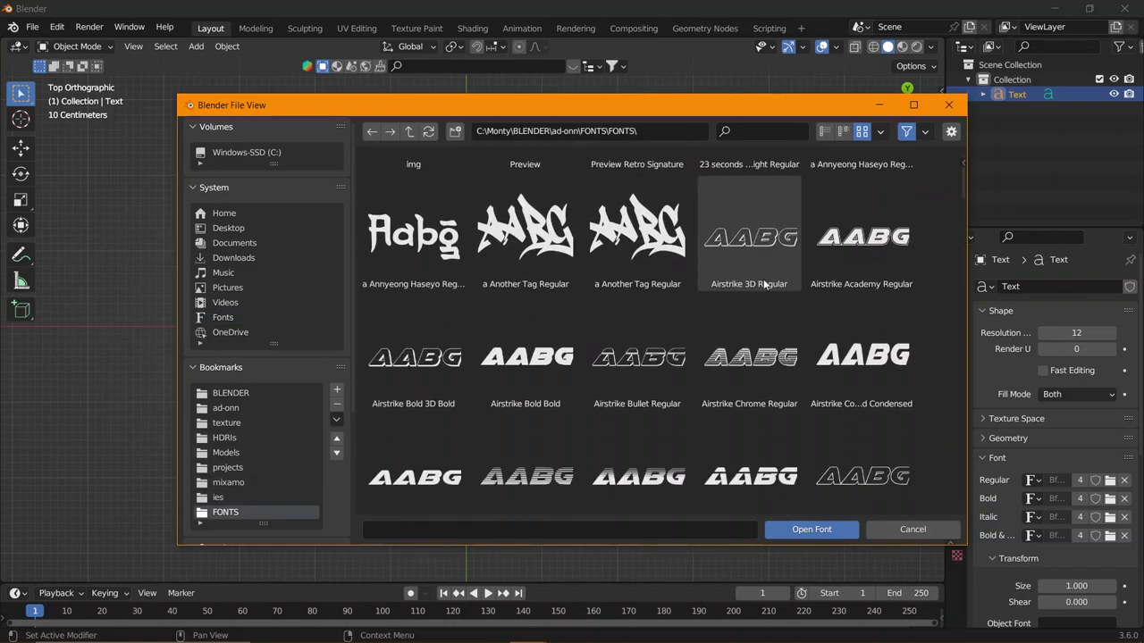
{"action": "scroll", "coordinate": [757, 282], "scroll_direction": "down", "scroll_amount": 2}
{"action": "scroll", "coordinate": [755, 286], "scroll_direction": "down", "scroll_amount": 3}
{"action": "scroll", "coordinate": [751, 293], "scroll_direction": "down", "scroll_amount": 2}
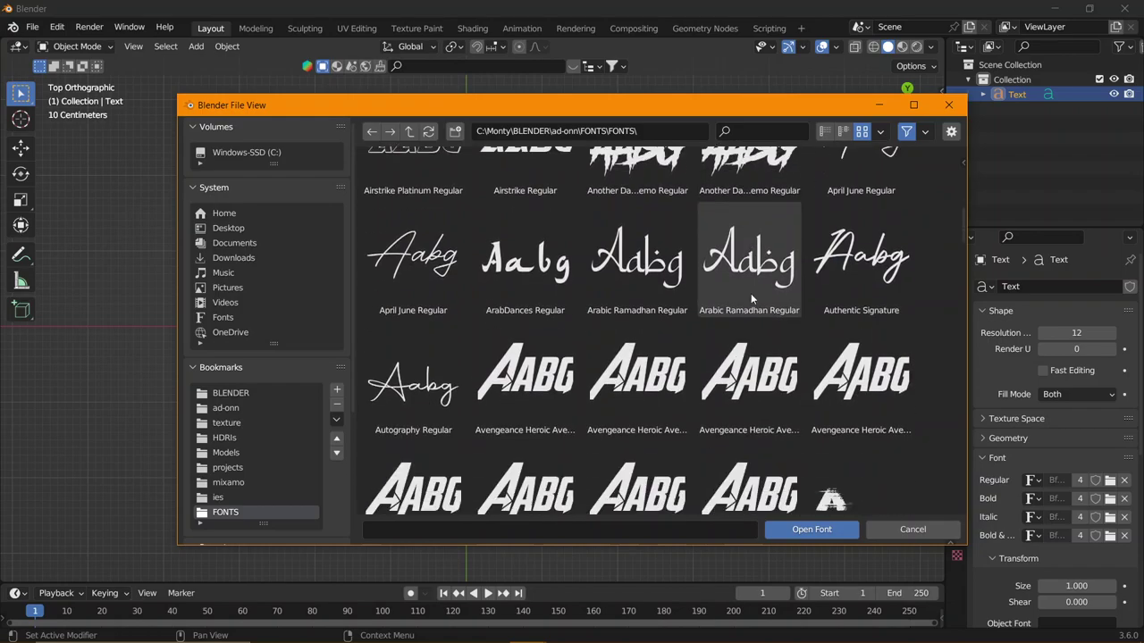
{"action": "scroll", "coordinate": [747, 295], "scroll_direction": "down", "scroll_amount": 2}
{"action": "scroll", "coordinate": [747, 289], "scroll_direction": "down", "scroll_amount": 2}
{"action": "scroll", "coordinate": [760, 293], "scroll_direction": "down", "scroll_amount": 2}
{"action": "scroll", "coordinate": [787, 304], "scroll_direction": "down", "scroll_amount": 3}
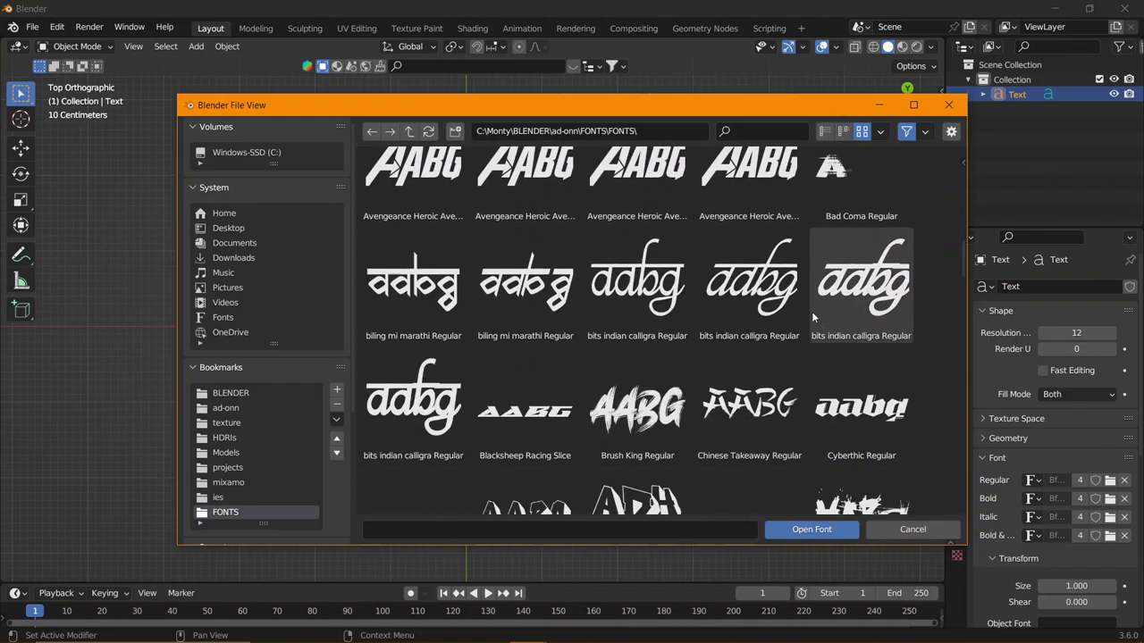
{"action": "scroll", "coordinate": [810, 304], "scroll_direction": "down", "scroll_amount": 2}
{"action": "scroll", "coordinate": [809, 304], "scroll_direction": "down", "scroll_amount": 3}
{"action": "scroll", "coordinate": [645, 335], "scroll_direction": "down", "scroll_amount": 2}
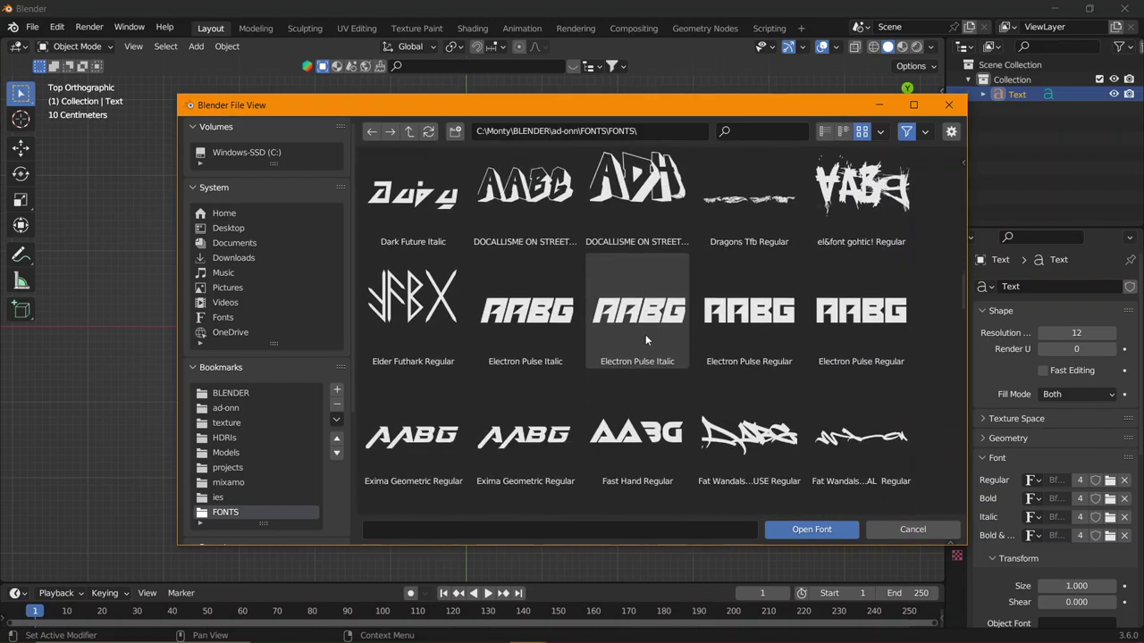
{"action": "scroll", "coordinate": [755, 305], "scroll_direction": "down", "scroll_amount": 2}
{"action": "scroll", "coordinate": [681, 314], "scroll_direction": "down", "scroll_amount": 2}
{"action": "left_click", "coordinate": [641, 307]}
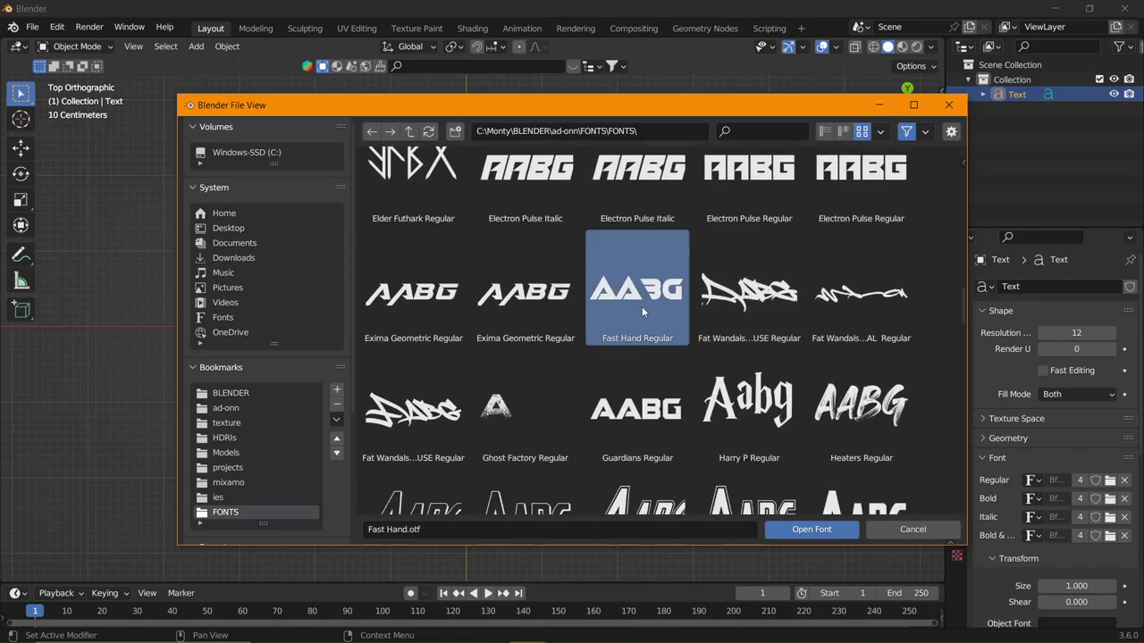
{"action": "double_click", "coordinate": [642, 307]}
- Hide the viewport grid and overlays, recentring the view on the text
{"action": "left_click", "coordinate": [821, 48]}
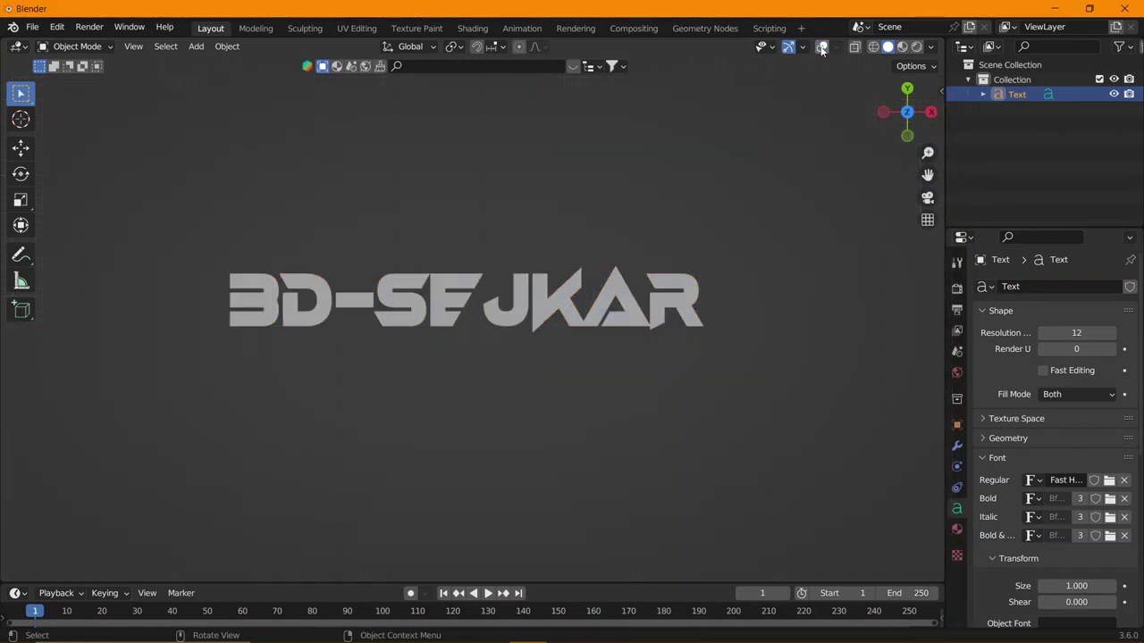
{"action": "mouse_move", "coordinate": [641, 330]}
{"action": "middle_mouse_down", "text": "shift"}
{"action": "mouse_move", "coordinate": [651, 373]}
{"action": "mouse_move", "coordinate": [681, 327]}
{"action": "middle_mouse_up", "text": "shift"}
{"action": "scroll", "coordinate": [657, 370], "scroll_direction": "up", "scroll_amount": 2}
{"action": "scroll", "coordinate": [681, 327], "scroll_direction": "down", "scroll_amount": 2}
{"action": "scroll", "coordinate": [661, 325], "scroll_direction": "up", "scroll_amount": 1}
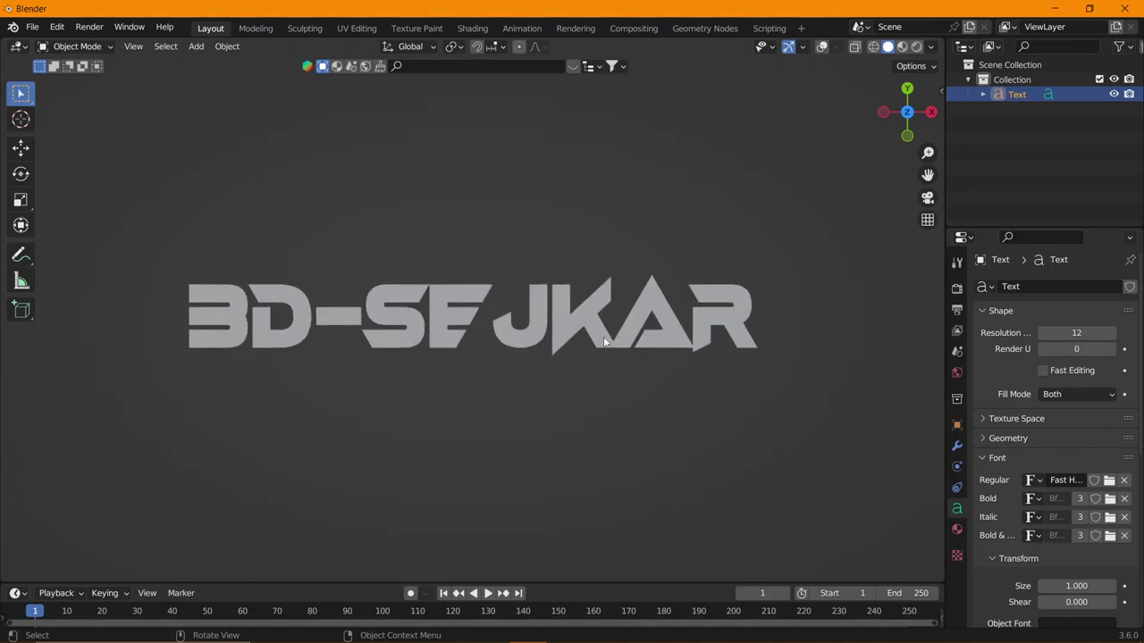
{"action": "scroll", "coordinate": [602, 348], "scroll_direction": "up", "scroll_amount": 2}
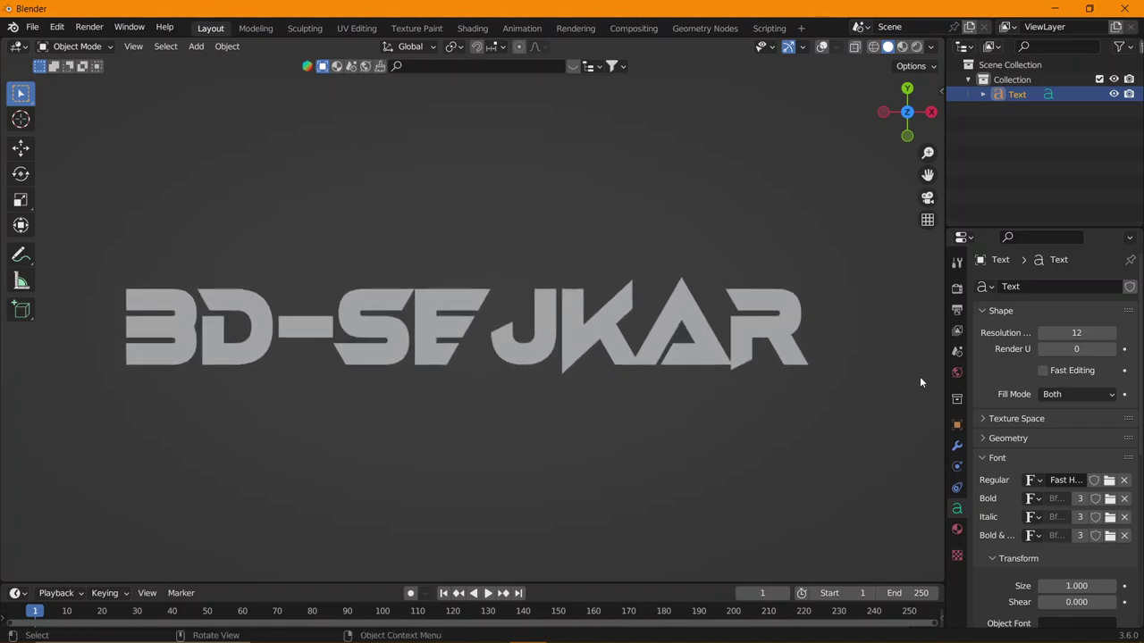
- Set the world background colour to white
{"action": "left_click", "coordinate": [956, 373]}
{"action": "left_click", "coordinate": [1069, 390]}
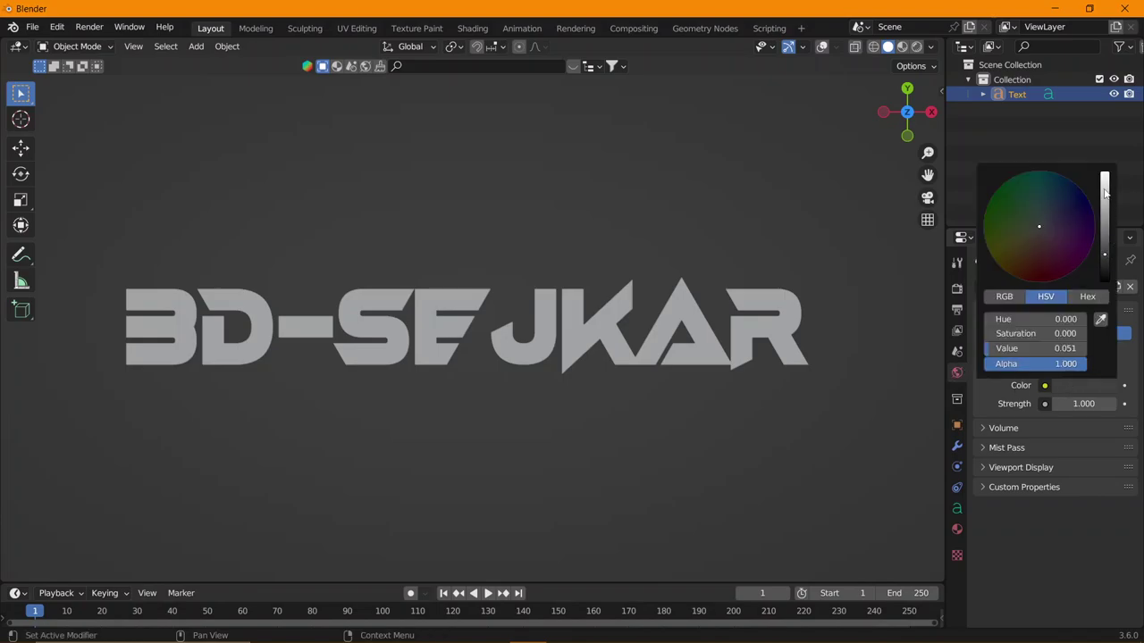
{"action": "left_click_drag", "start_coordinate": [1105, 193], "coordinate": [1105, 175]}
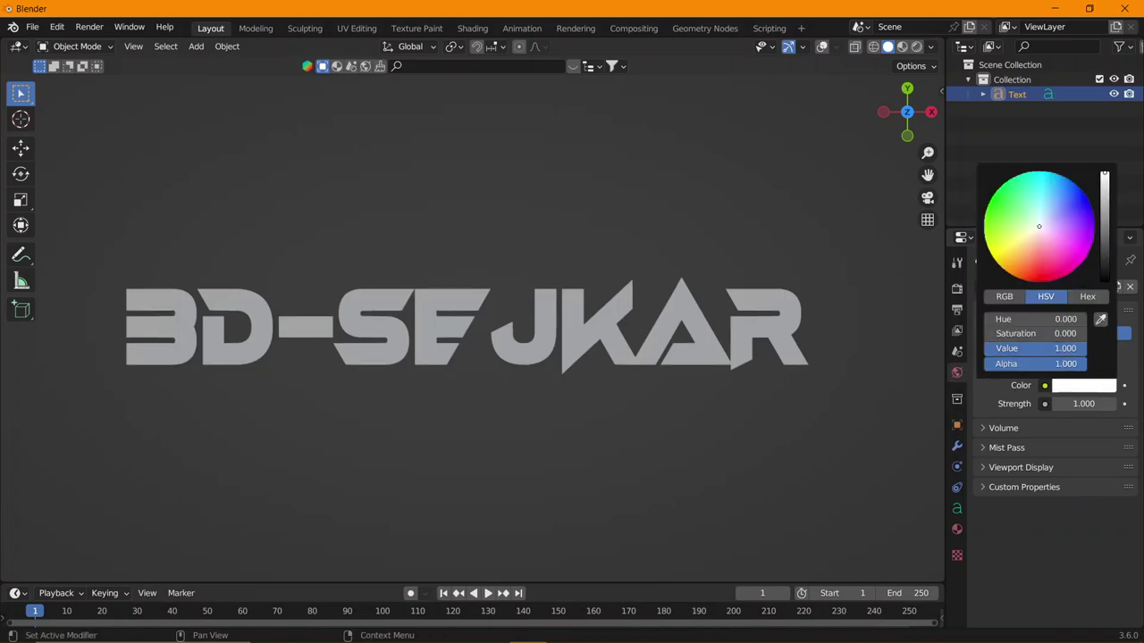
{"action": "left_click", "coordinate": [957, 512]}
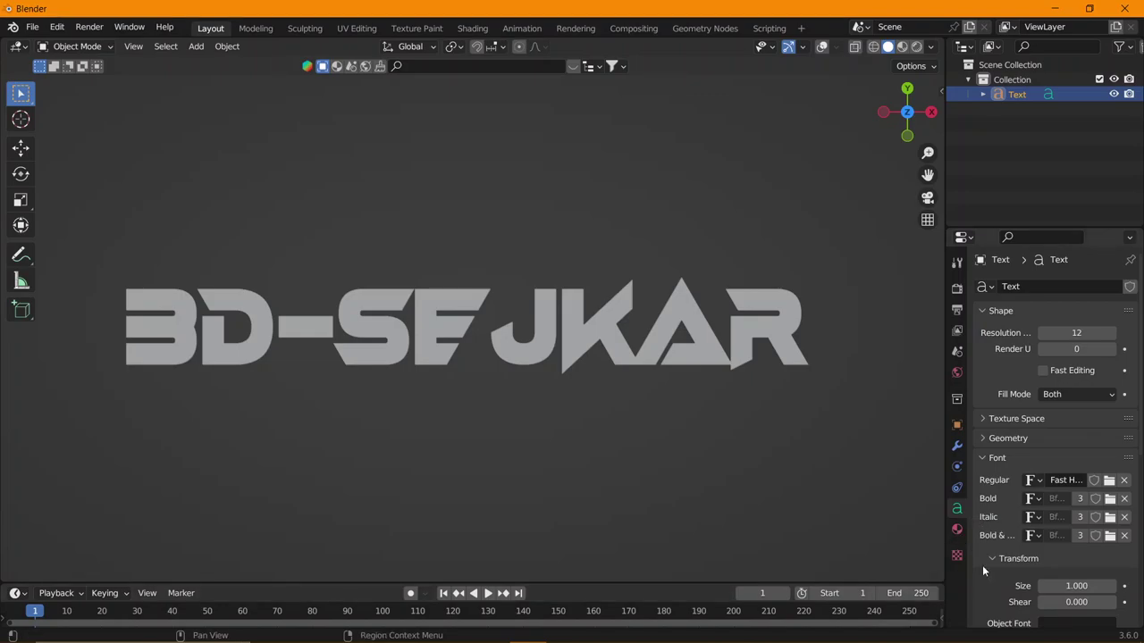
{"action": "scroll", "coordinate": [571, 406], "scroll_direction": "down", "scroll_amount": 2}
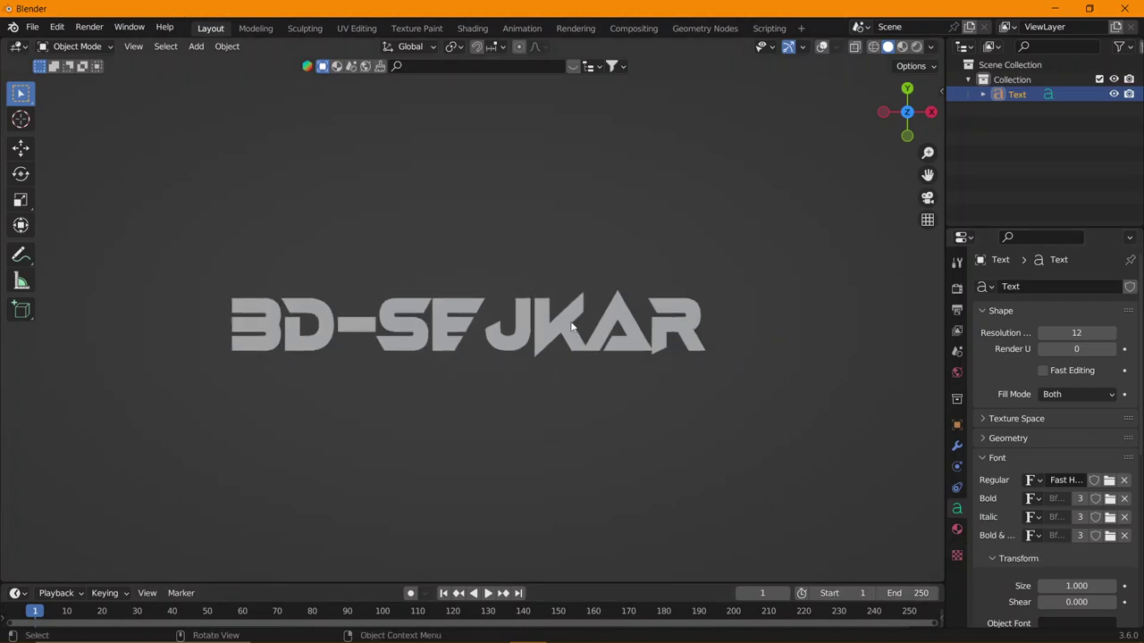
- Give the text a new material, Material.001, with a black base colour
{"action": "left_click", "coordinate": [958, 530]}
{"action": "left_click", "coordinate": [1093, 350]}
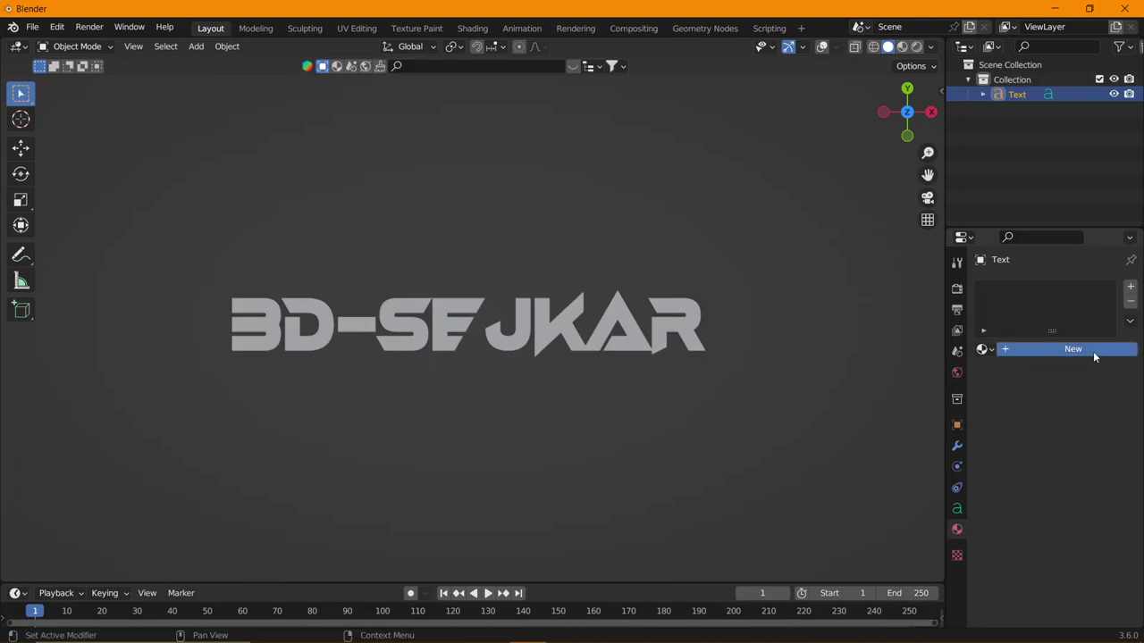
{"action": "left_click", "coordinate": [1078, 504]}
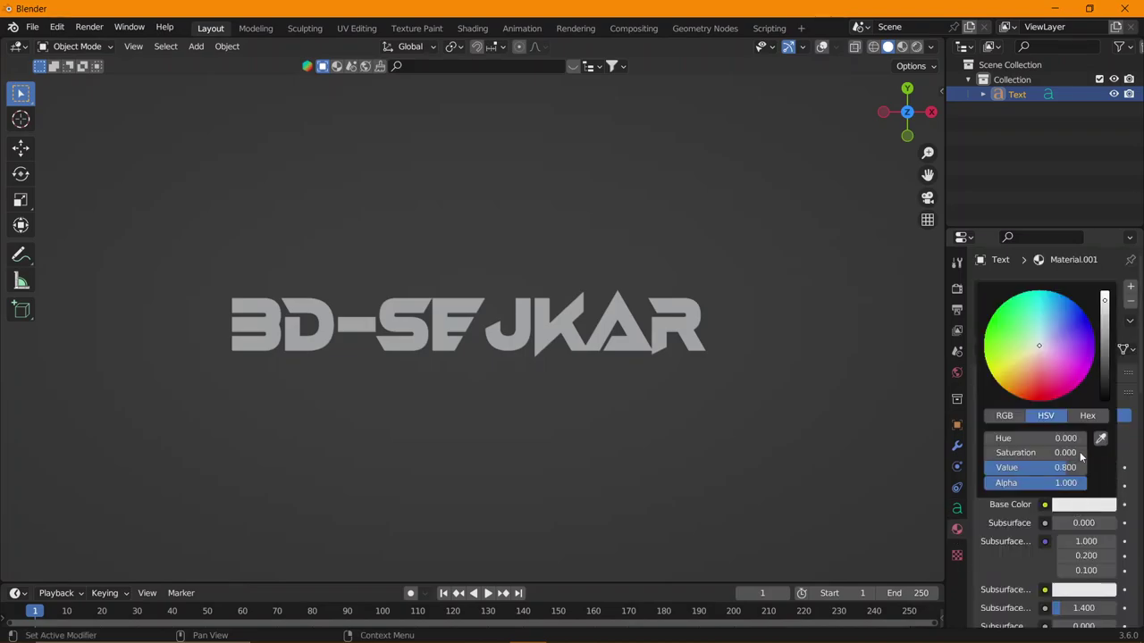
{"action": "left_click", "coordinate": [1106, 391]}
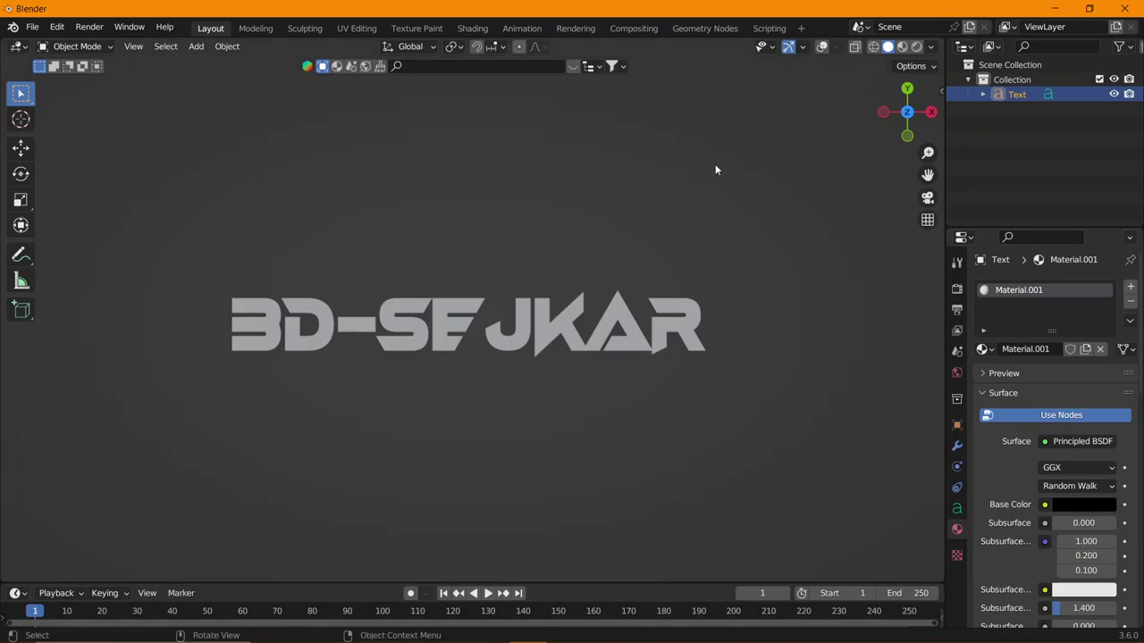
- Switch the viewport to Rendered shading to preview the dark text on white
{"action": "left_click", "coordinate": [916, 47]}
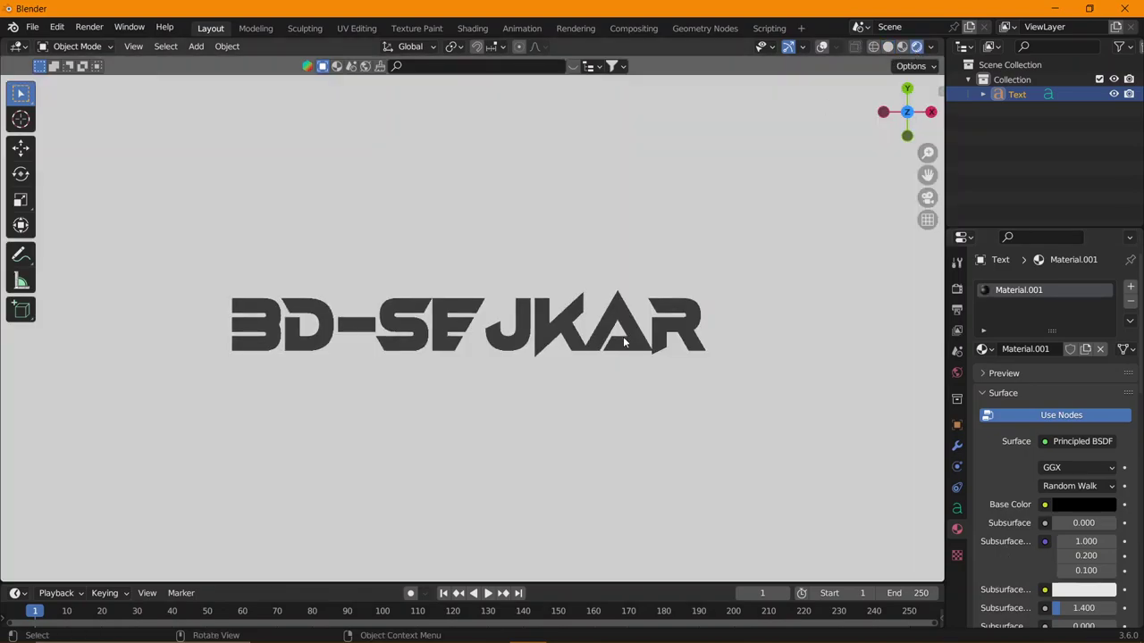
{"action": "scroll", "coordinate": [640, 331], "scroll_direction": "up", "scroll_amount": 2}
{"action": "scroll", "coordinate": [640, 331], "scroll_direction": "down", "scroll_amount": 1}
{"action": "scroll", "coordinate": [642, 331], "scroll_direction": "down", "scroll_amount": 2}
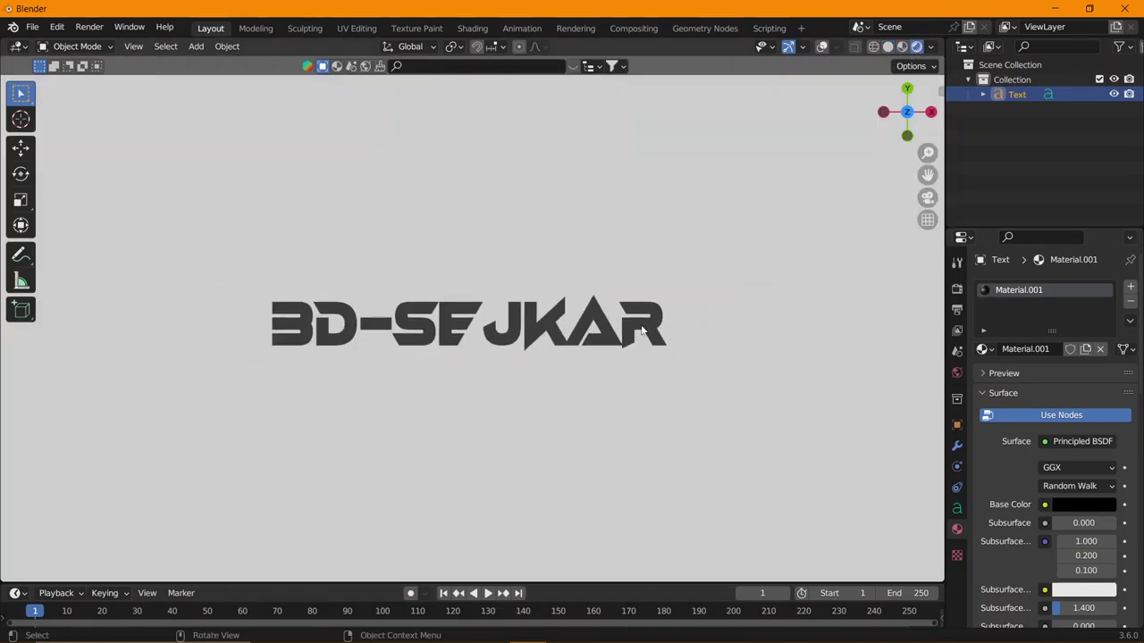
- Add a camera and set the viewport to look through it
{"action": "key", "text": "shift+a"}
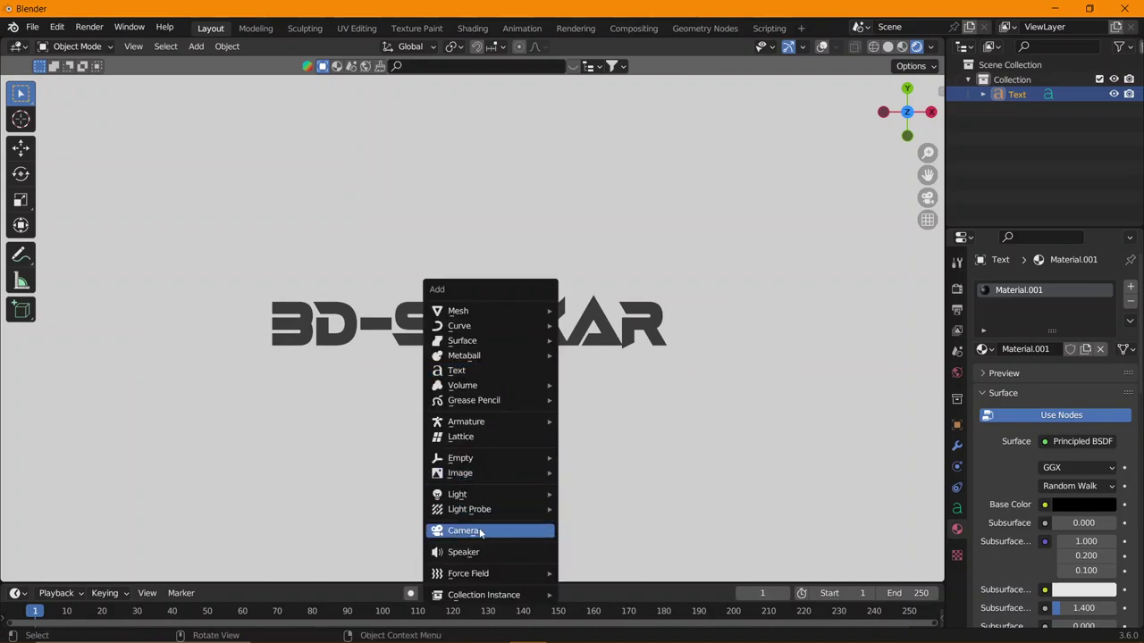
{"action": "left_click", "coordinate": [481, 532]}
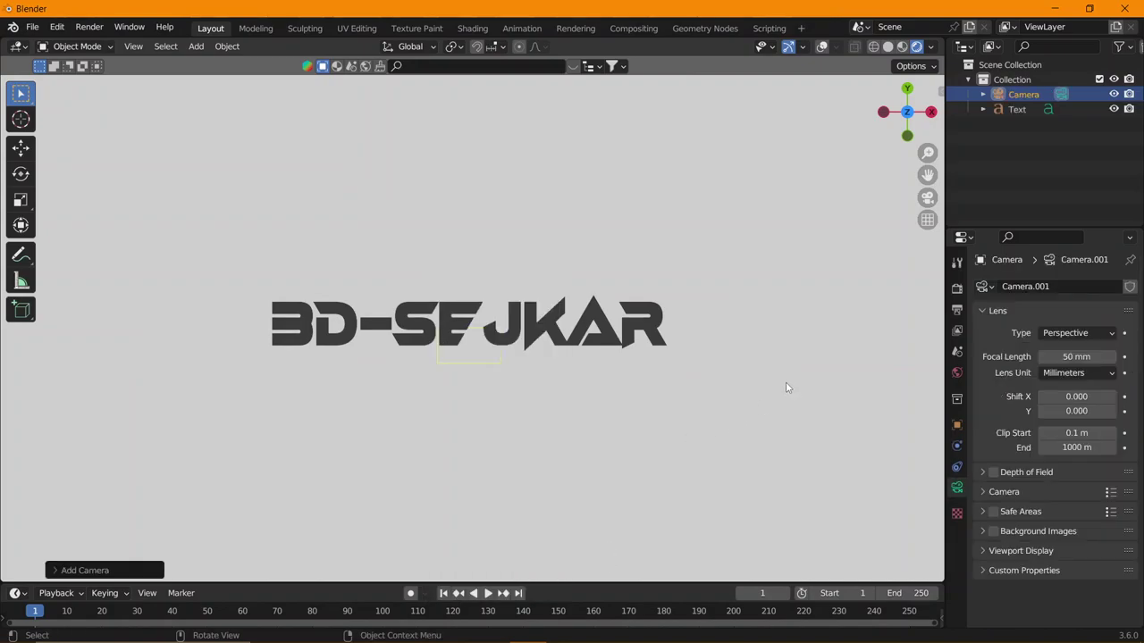
{"action": "key", "text": "ctrl+alt+KP_0"}
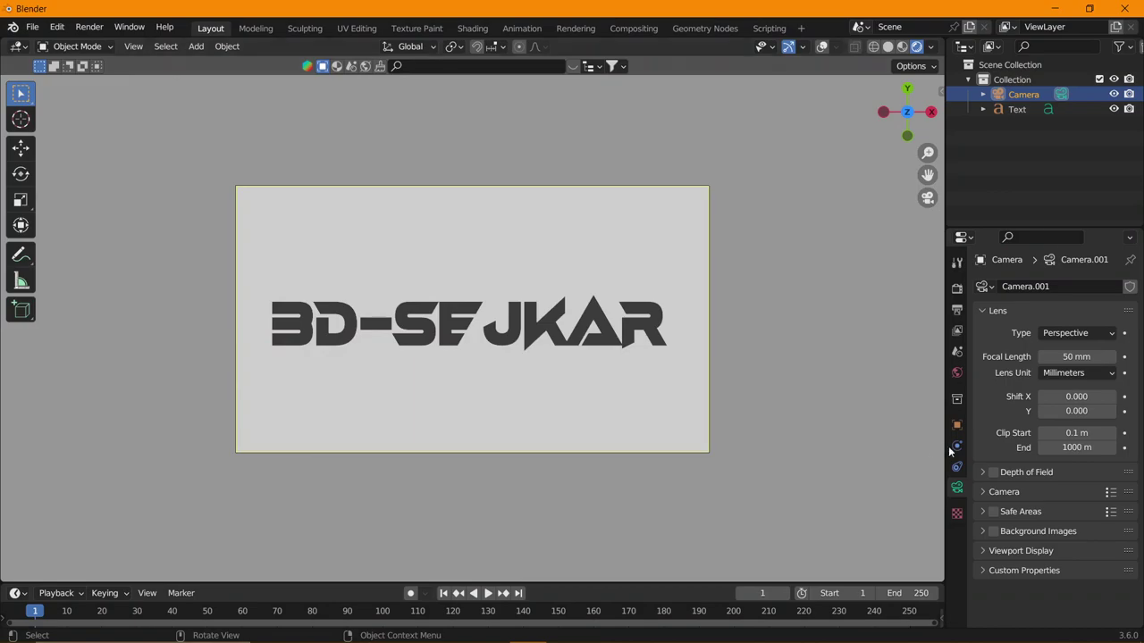
- Position the camera at X 0.00456 m, Z 15.279 m above the text, and enlarge the timeline
{"action": "left_click", "coordinate": [956, 425]}
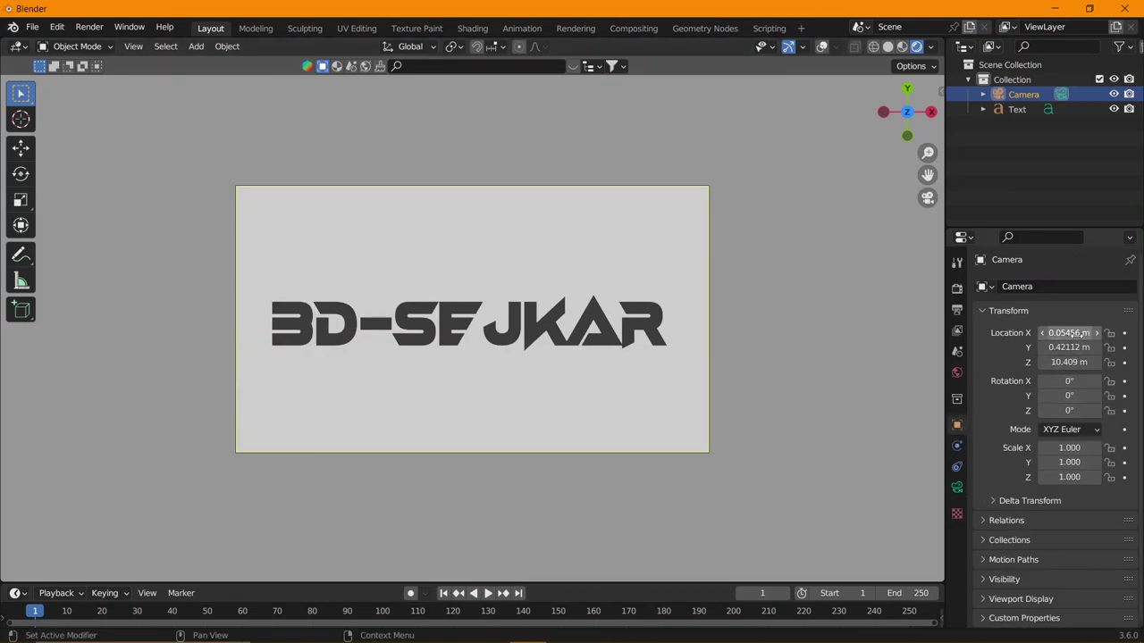
{"action": "left_click_drag", "start_coordinate": [1084, 333], "coordinate": [1054, 333]}
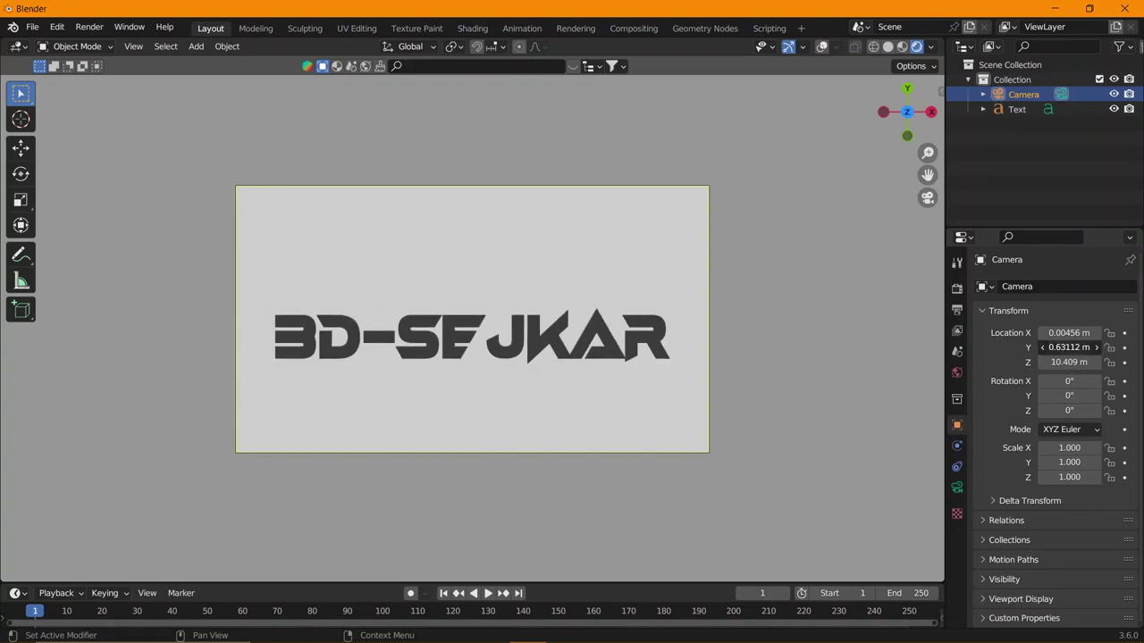
{"action": "left_click_drag", "start_coordinate": [1070, 362], "coordinate": [1108, 362]}
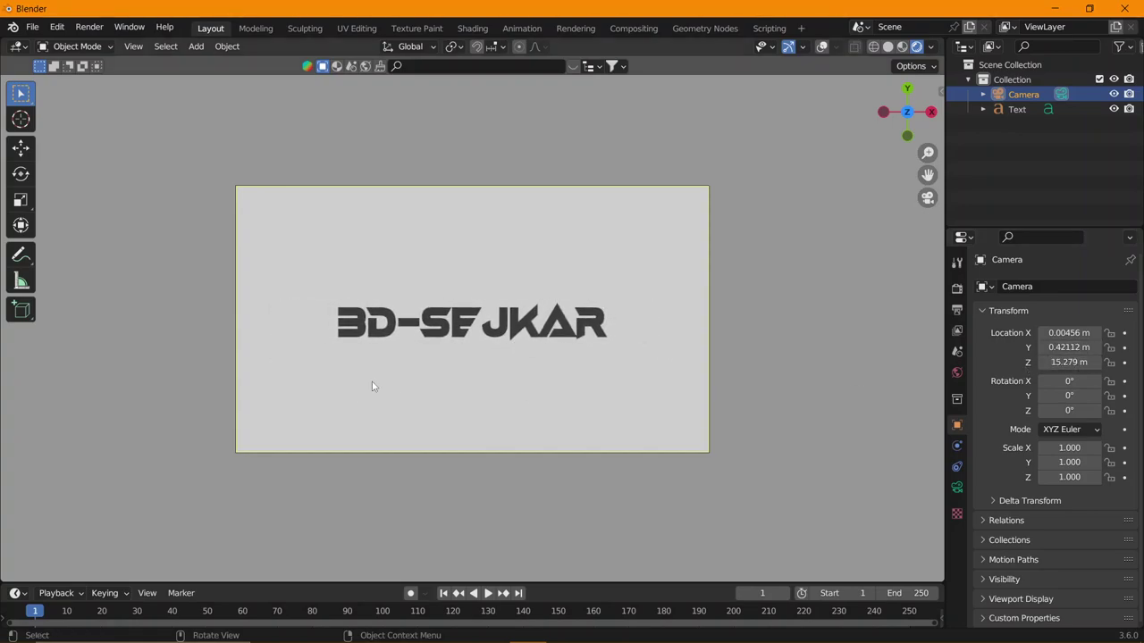
{"action": "scroll", "coordinate": [382, 383], "scroll_direction": "up", "scroll_amount": 2}
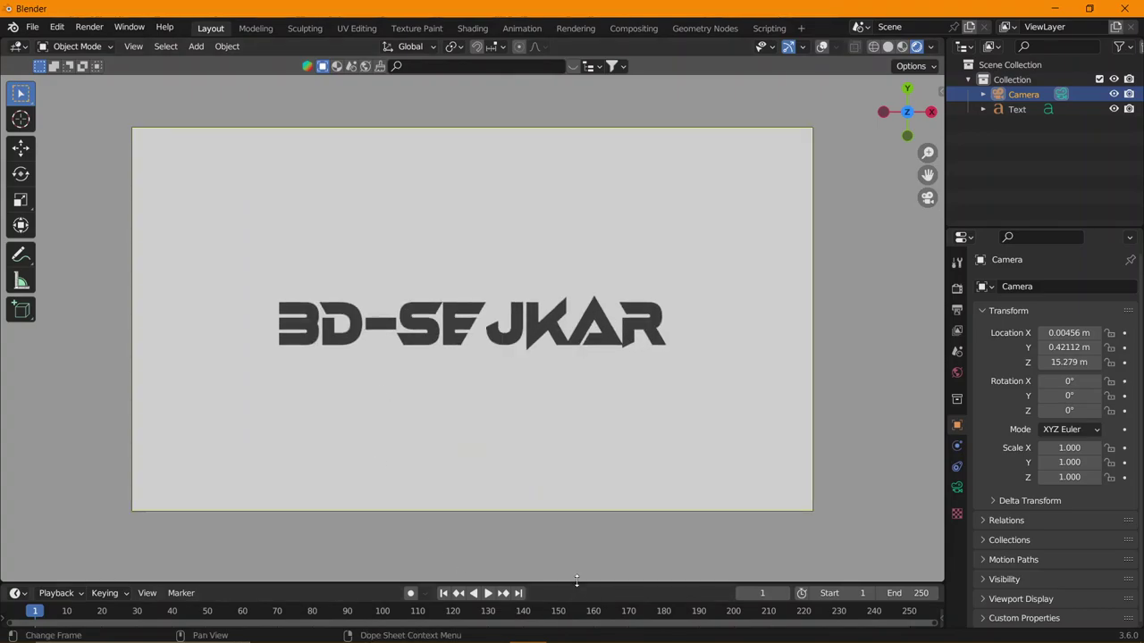
{"action": "left_click_drag", "start_coordinate": [577, 581], "coordinate": [580, 554]}
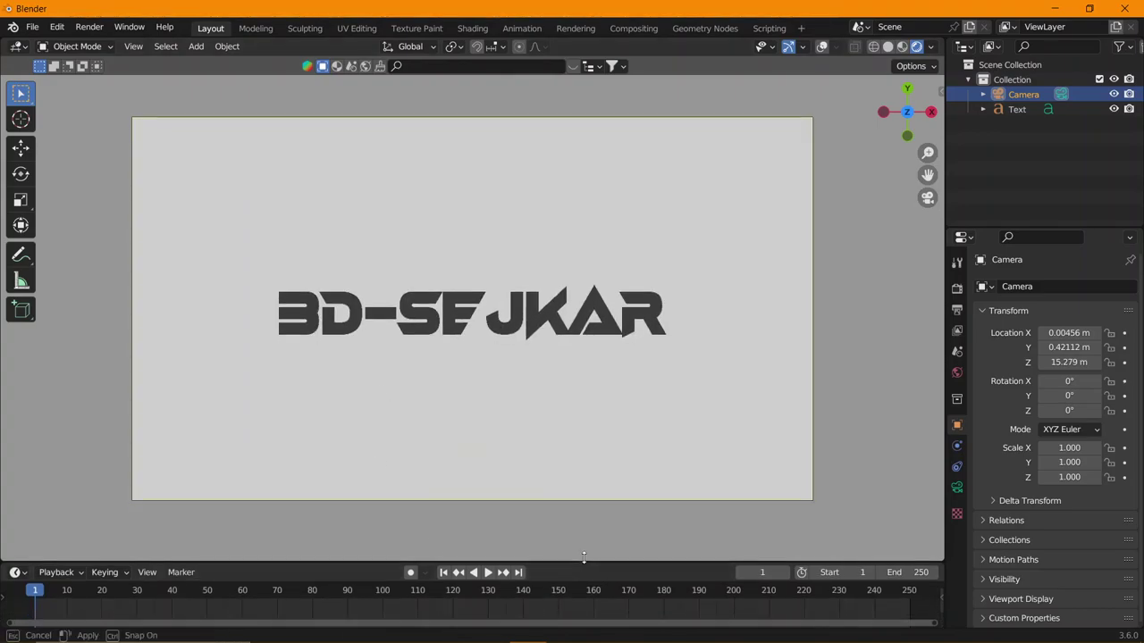
- Keyframe the camera height at 25.849 m on frame 1, then lower it toward the text at frame 100
{"action": "mouse_move", "coordinate": [1070, 362]}
{"action": "left_mouse_down"}
{"action": "mouse_move", "coordinate": [1108, 362]}
{"action": "mouse_move", "coordinate": [1019, 362]}
{"action": "mouse_move", "coordinate": [1126, 365]}
{"action": "left_mouse_up"}
{"action": "left_click", "coordinate": [1124, 362]}
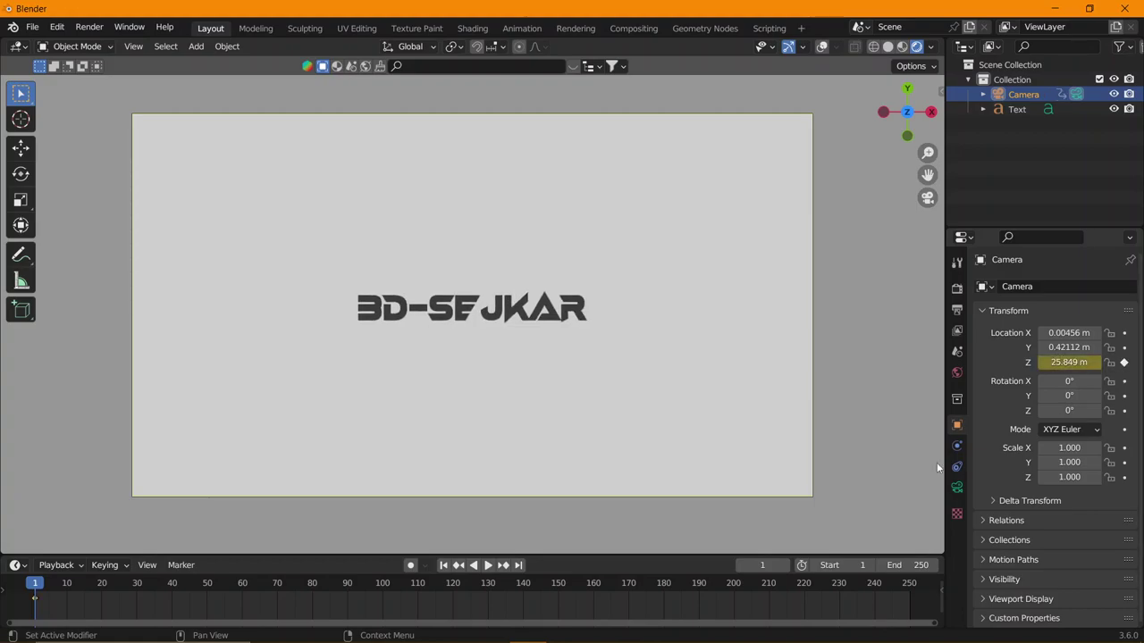
{"action": "left_click", "coordinate": [383, 586]}
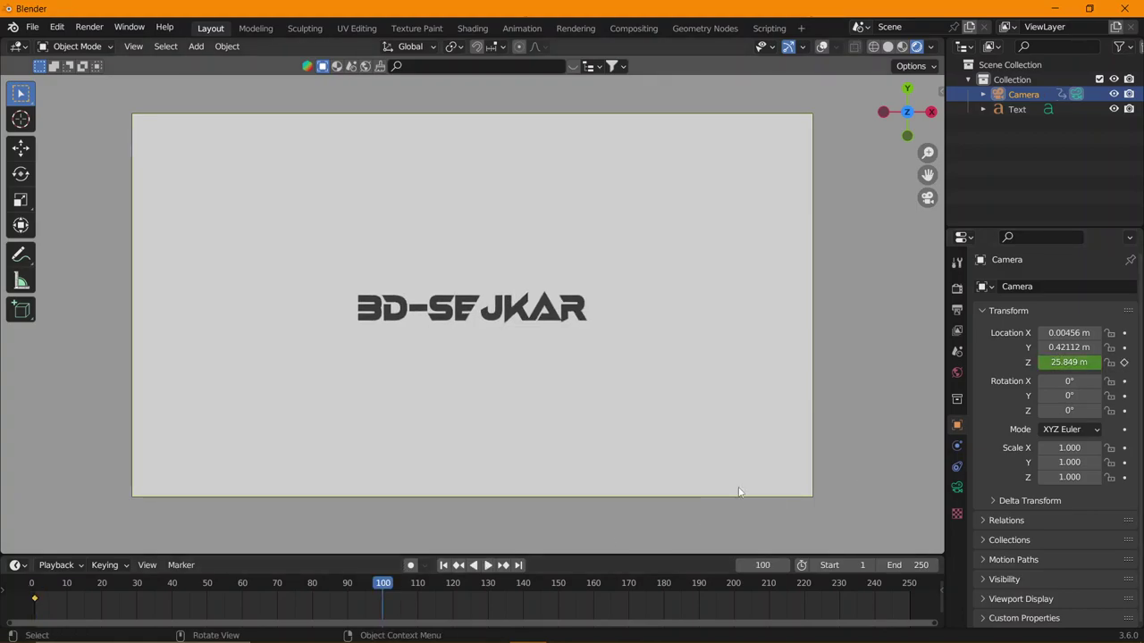
{"action": "left_click_drag", "start_coordinate": [1069, 362], "coordinate": [996, 362]}
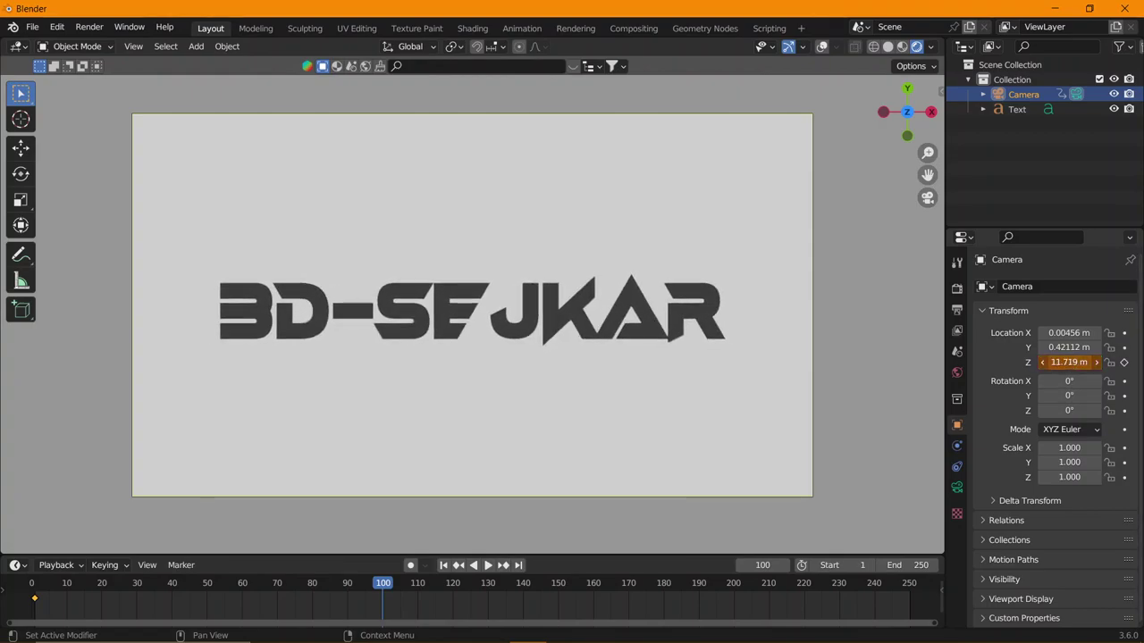
- Keyframe the lower camera height at frame 100, end the animation at frame 100, and play it
{"action": "key", "text": "i"}
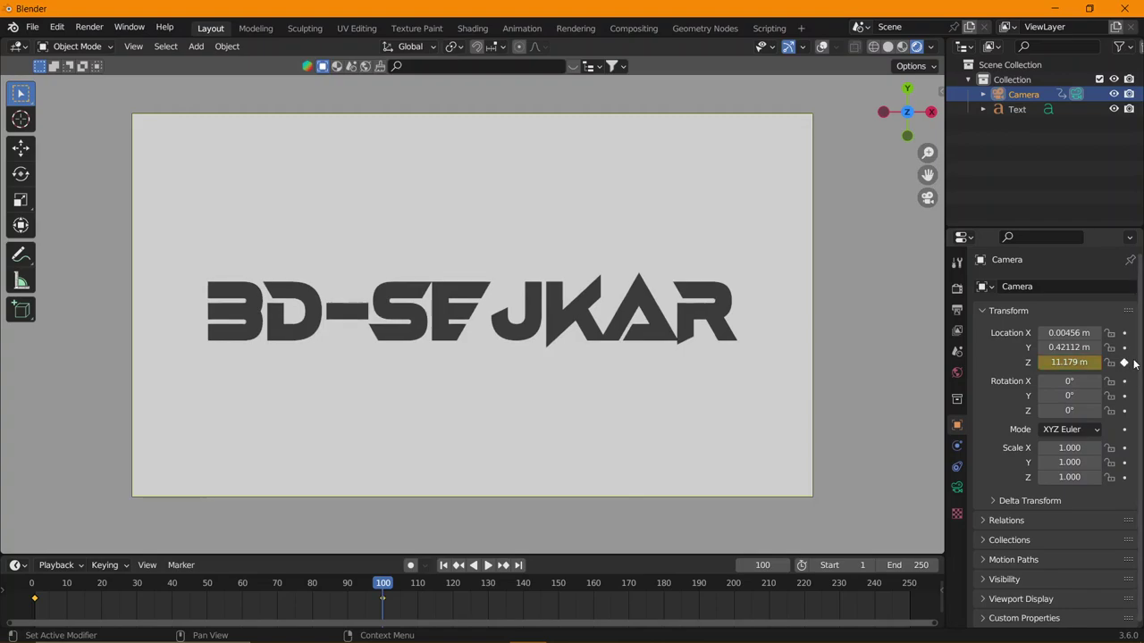
{"action": "left_click", "coordinate": [904, 565]}
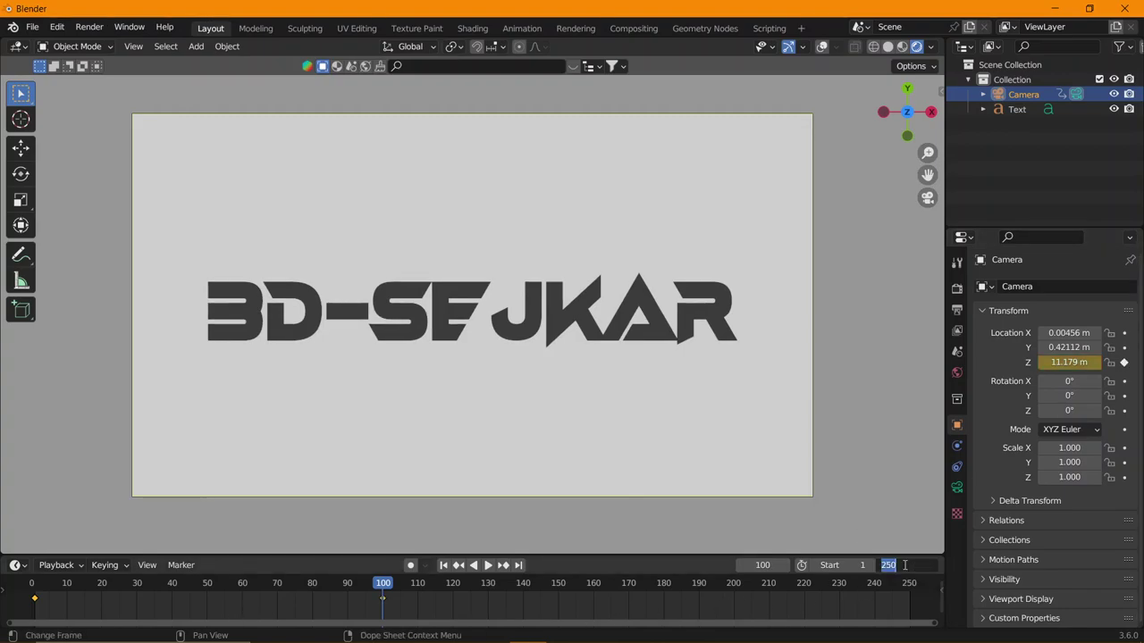
{"action": "type", "text": "100"}
{"action": "key", "text": "Return"}
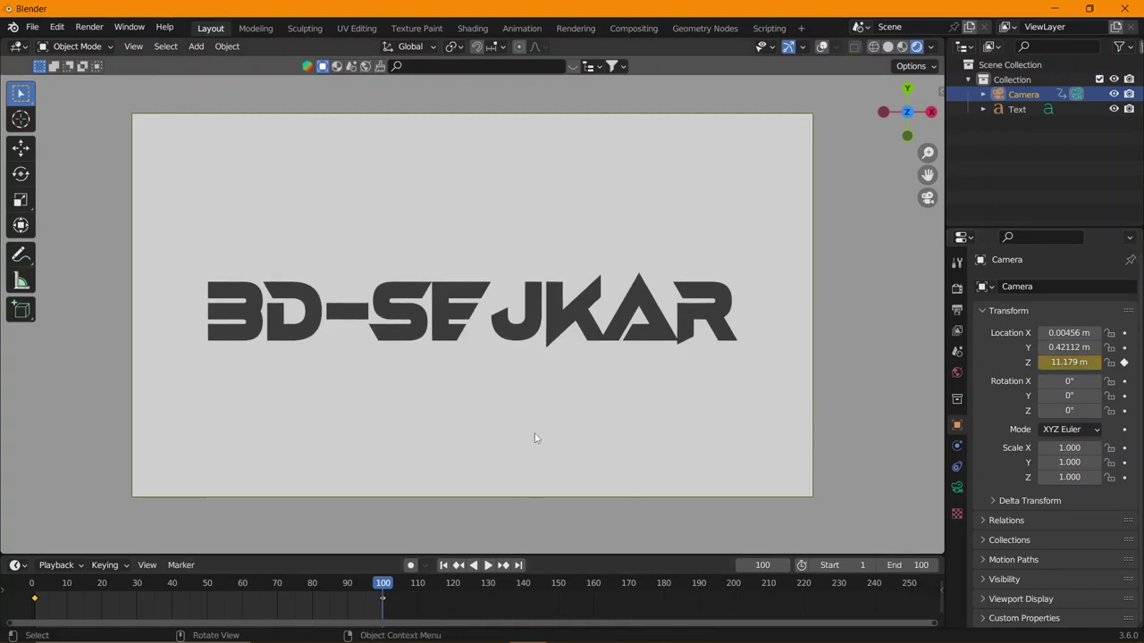
{"action": "left_click", "coordinate": [30, 583]}
{"action": "key", "text": "space"}
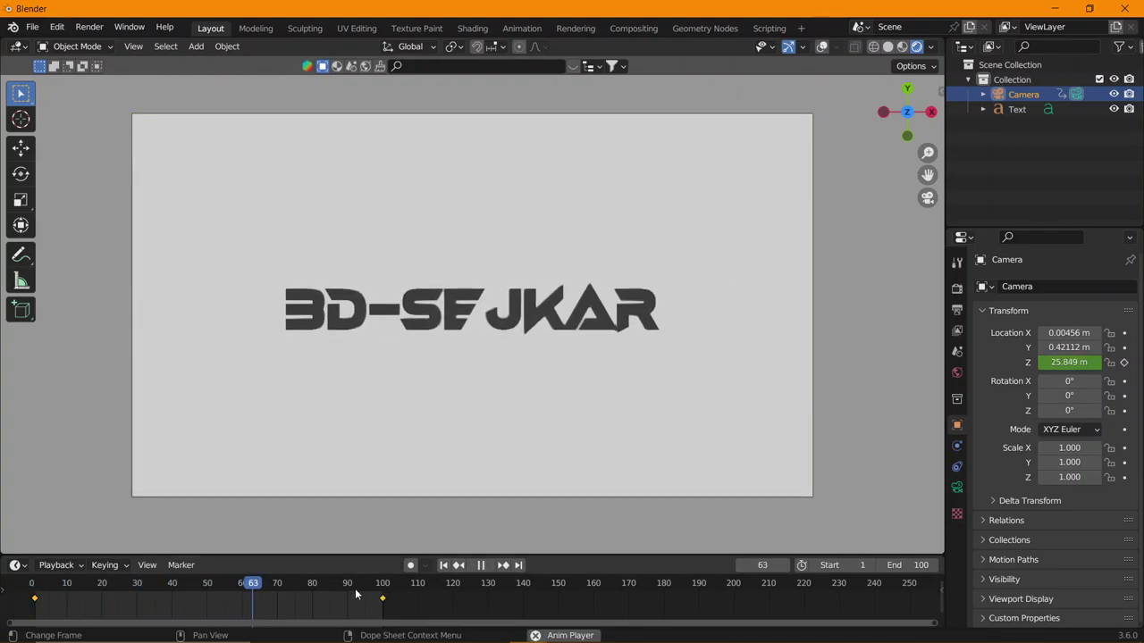
{"action": "key", "text": "space"}
- Make the camera keyframes use Linear interpolation, replay, and select the 3D-SEJKAR text
{"action": "key", "text": "t"}
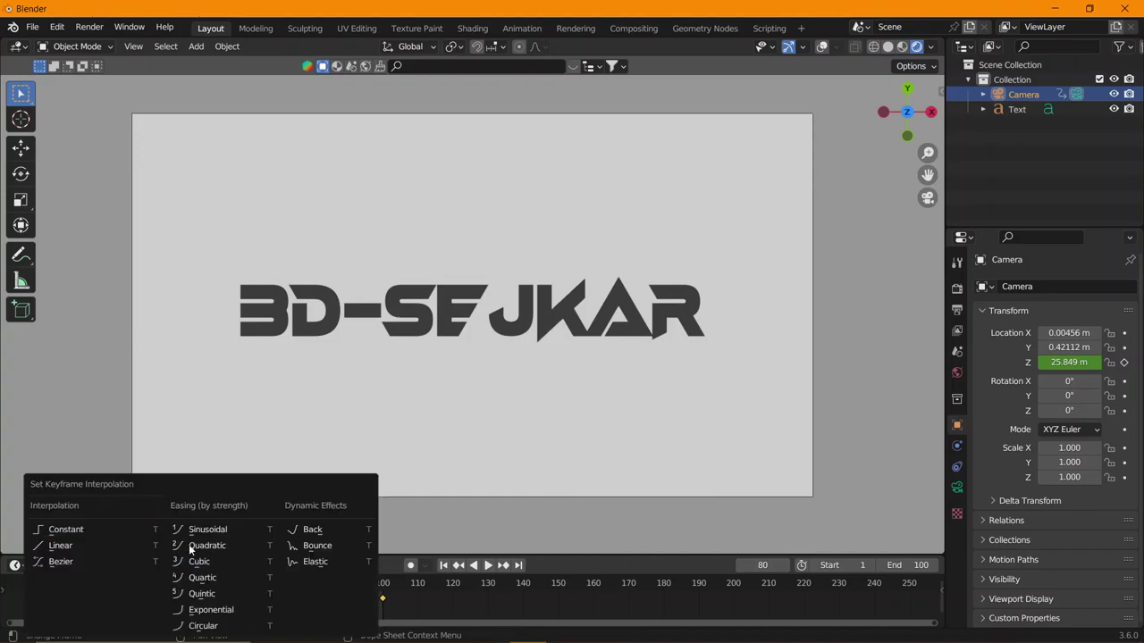
{"action": "left_click", "coordinate": [77, 551]}
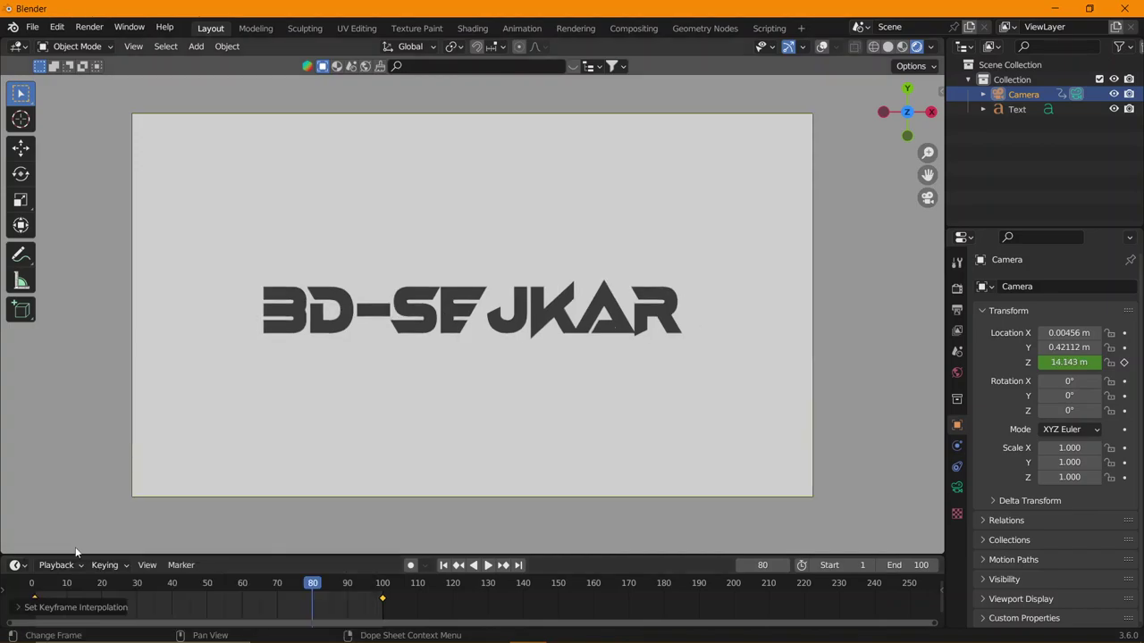
{"action": "left_click", "coordinate": [34, 584]}
{"action": "key", "text": "space"}
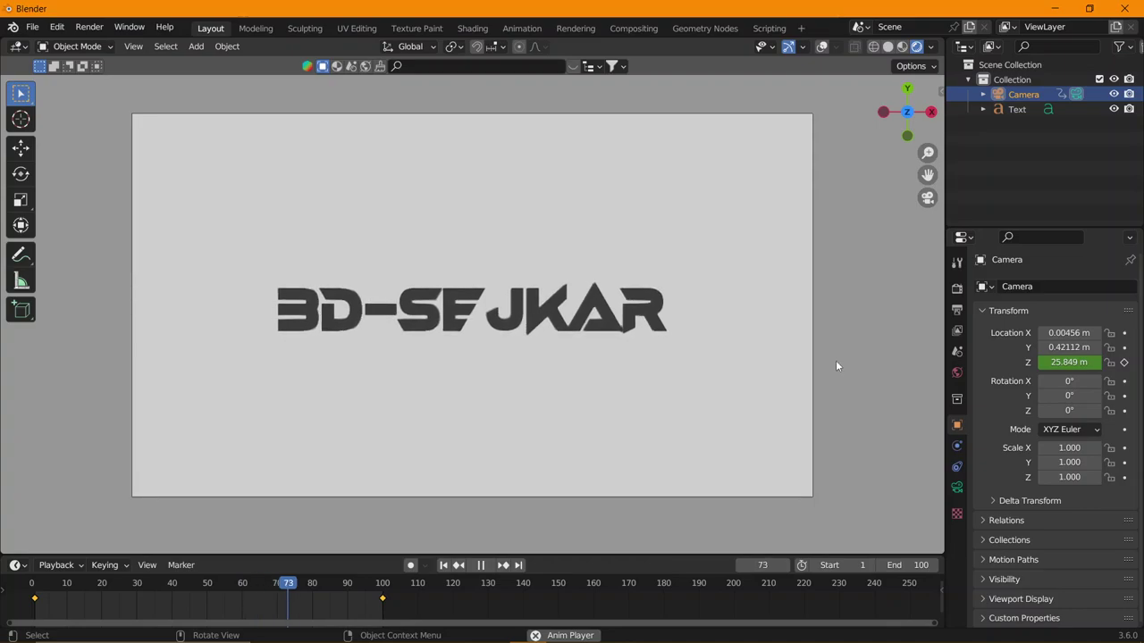
{"action": "key", "text": "space"}
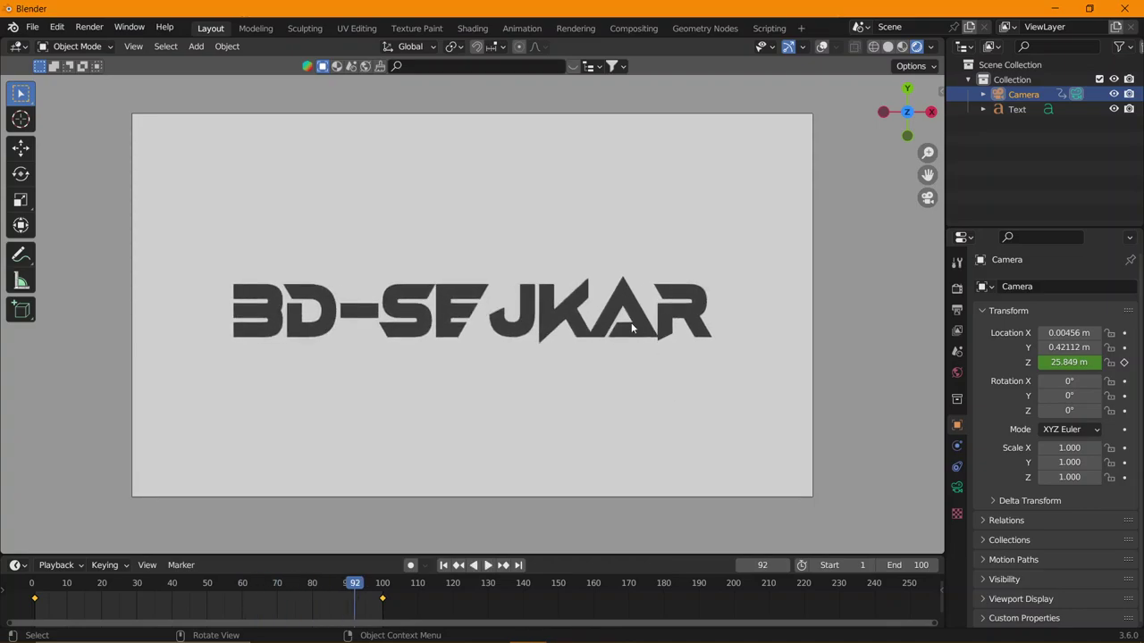
{"action": "left_click", "coordinate": [551, 311]}
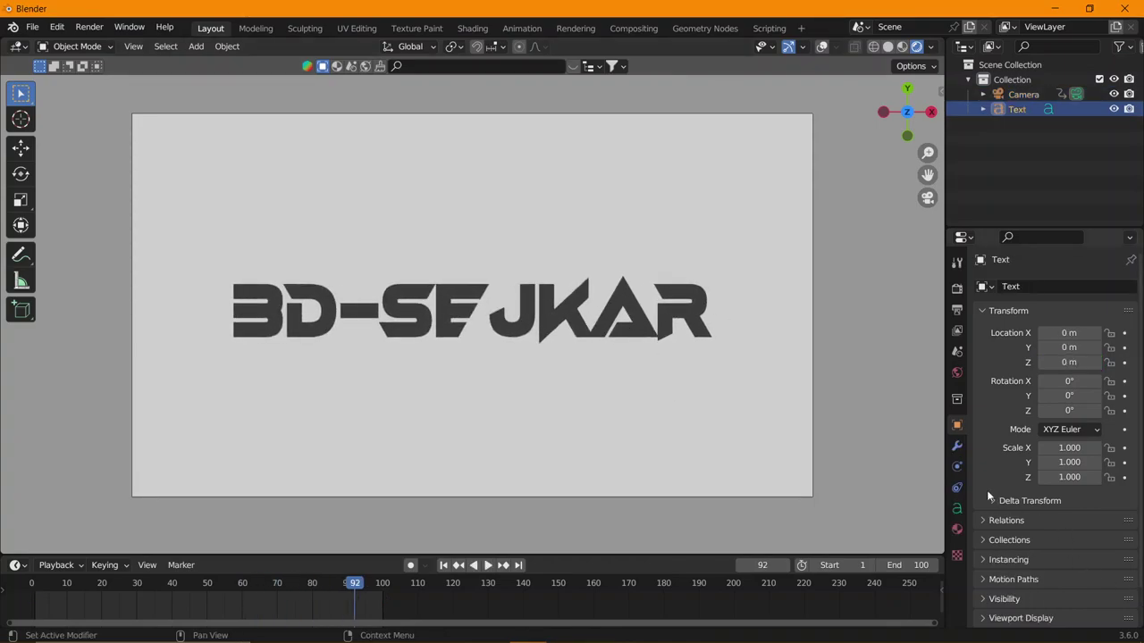
- Change the text's Regular font to Airstrike Bold
{"action": "left_click", "coordinate": [956, 508]}
{"action": "left_click", "coordinate": [1109, 479]}
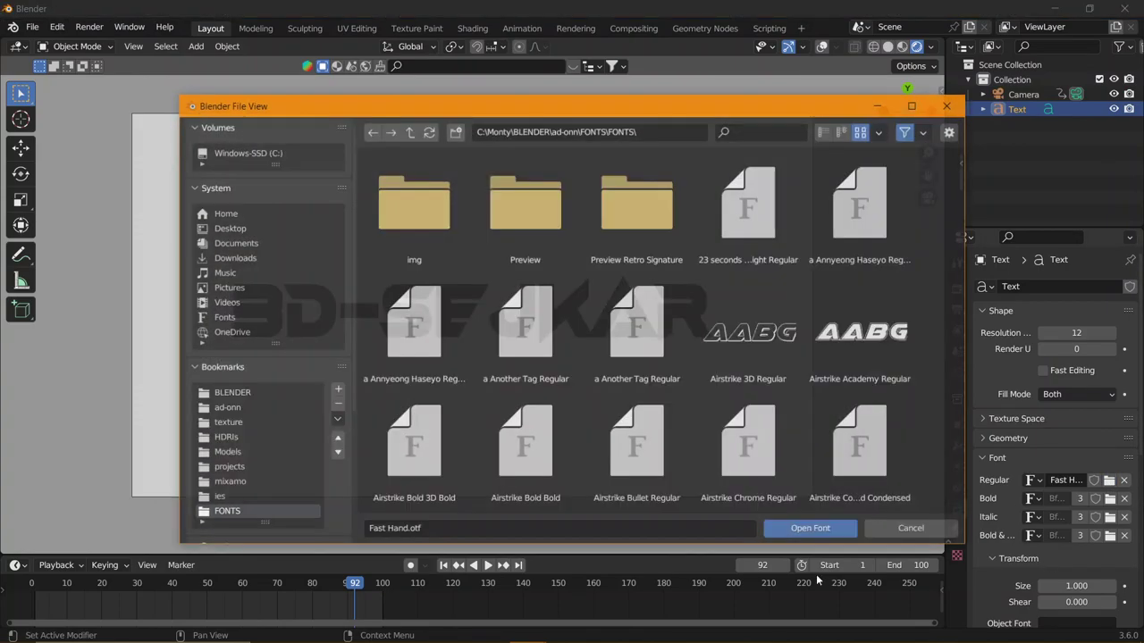
{"action": "scroll", "coordinate": [522, 333], "scroll_direction": "down", "scroll_amount": 3}
{"action": "scroll", "coordinate": [536, 336], "scroll_direction": "down", "scroll_amount": 1}
{"action": "scroll", "coordinate": [572, 335], "scroll_direction": "down", "scroll_amount": 3}
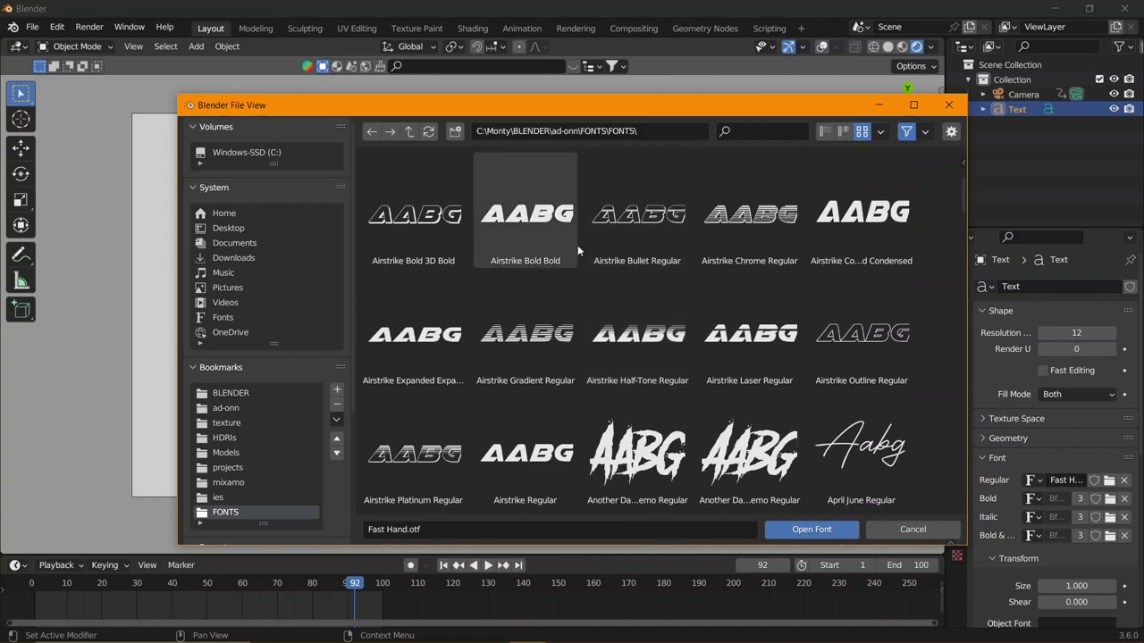
{"action": "double_click", "coordinate": [560, 216]}
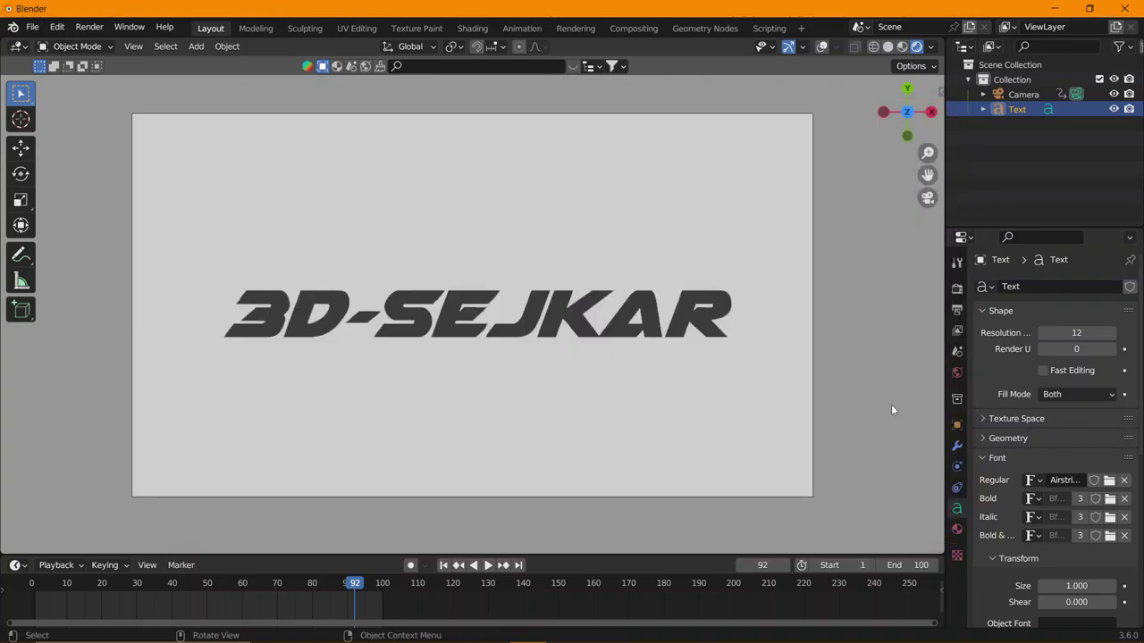
- Replace it with the condensed Airstrike font from the FONTS folder
{"action": "left_click", "coordinate": [1116, 482]}
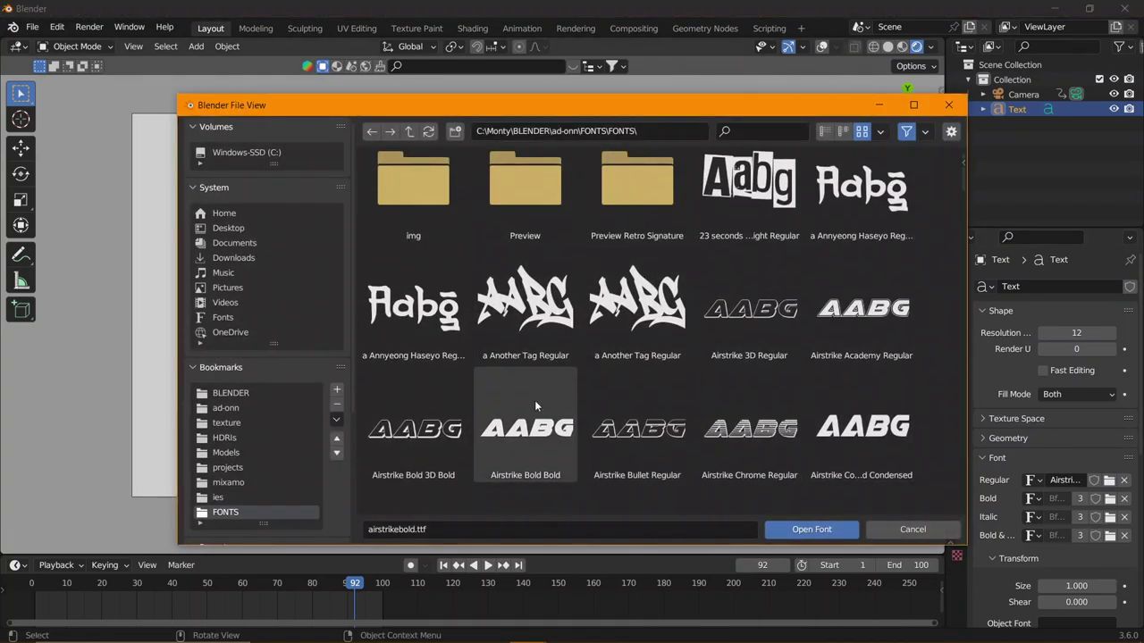
{"action": "scroll", "coordinate": [626, 375], "scroll_direction": "down", "scroll_amount": 1}
{"action": "scroll", "coordinate": [878, 404], "scroll_direction": "down", "scroll_amount": 1}
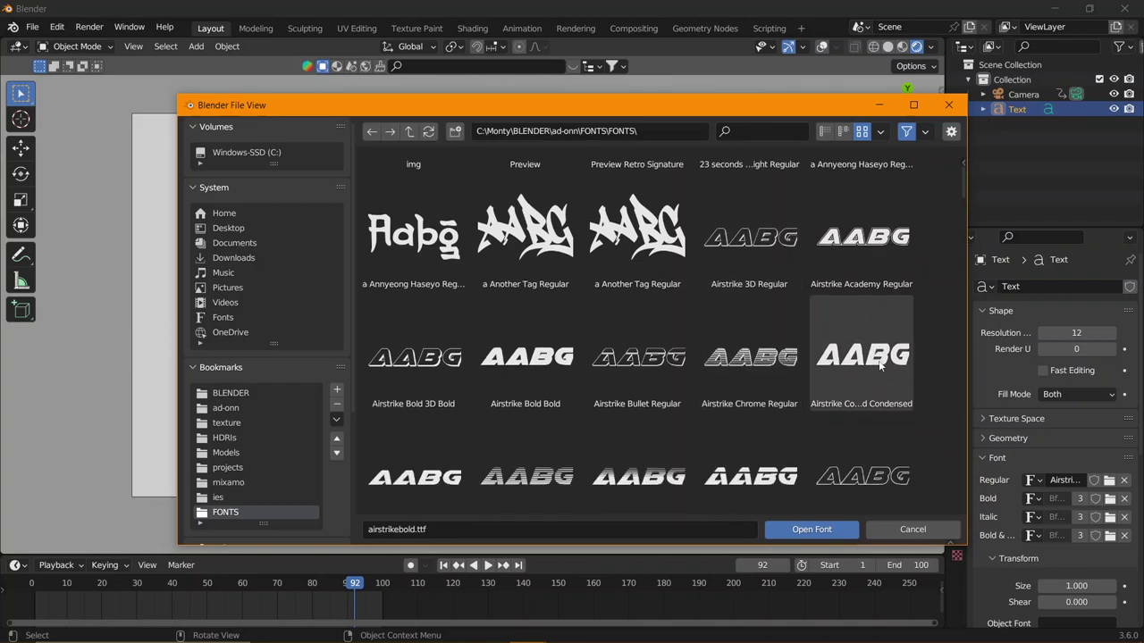
{"action": "double_click", "coordinate": [882, 366]}
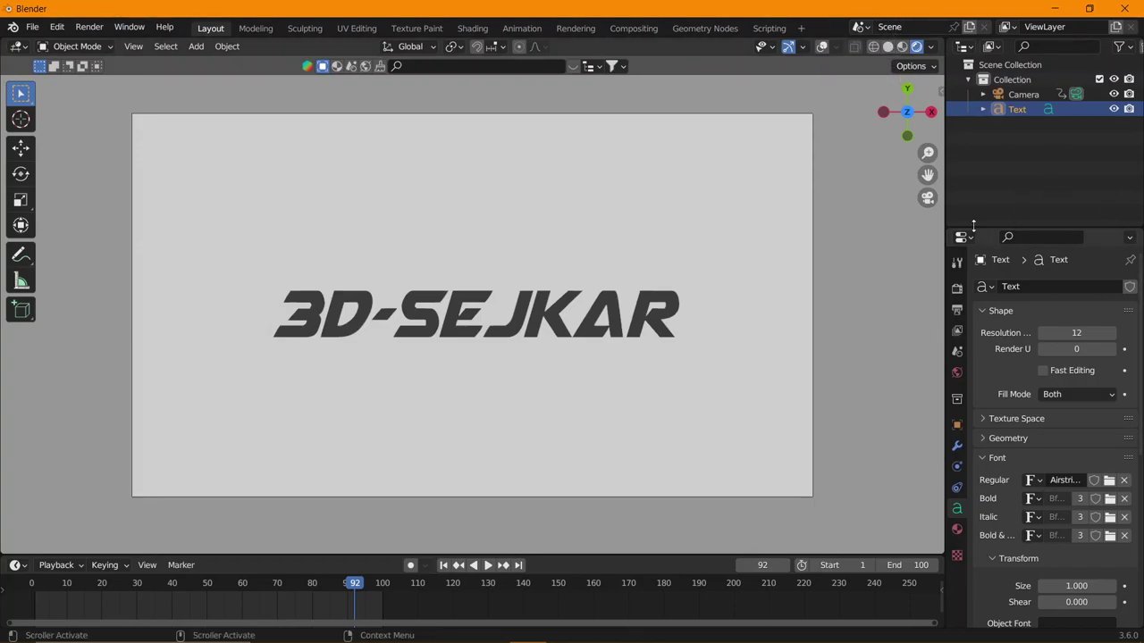
- In Solid shading, add a plane scaled up tenfold as a backdrop behind the text
{"action": "left_click", "coordinate": [888, 49]}
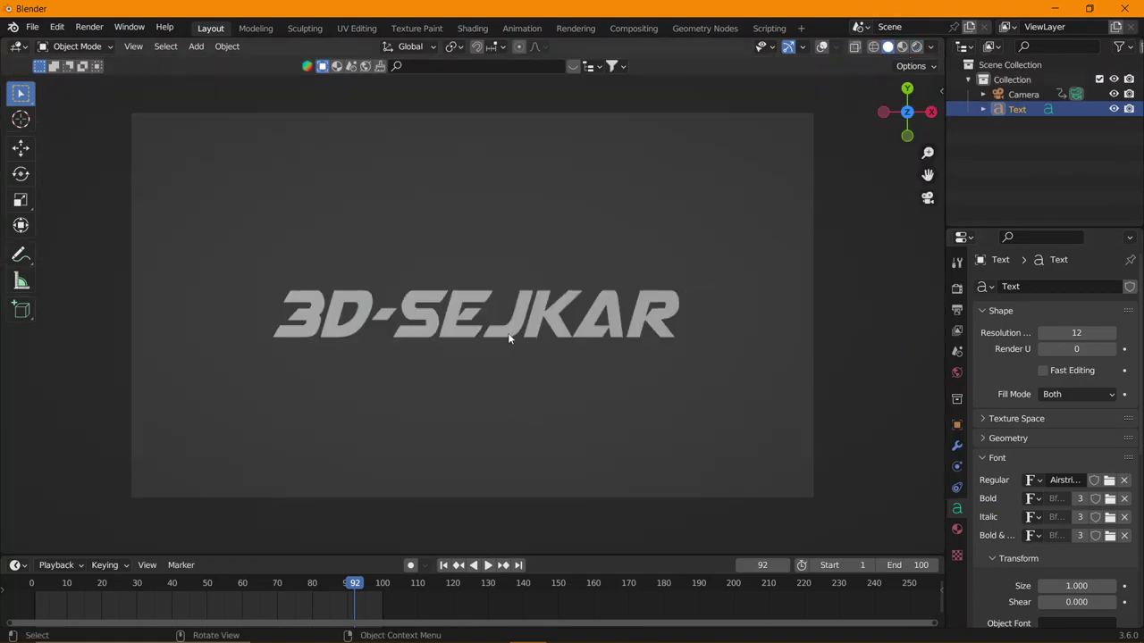
{"action": "key", "text": "shift+a"}
{"action": "mouse_move", "coordinate": [433, 114]}
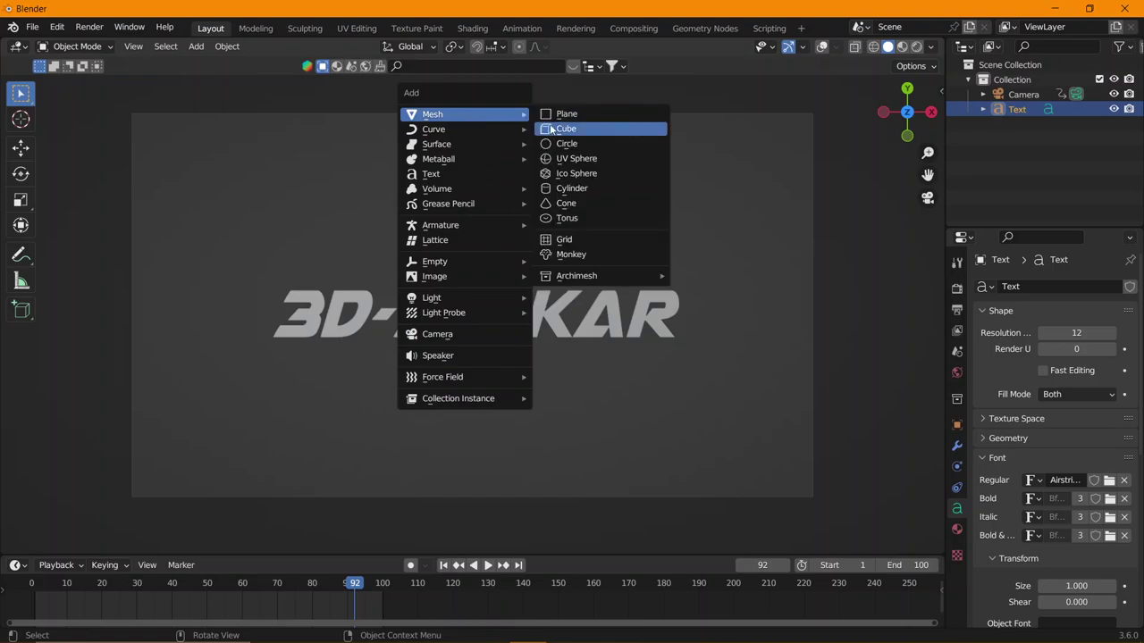
{"action": "left_click", "coordinate": [566, 115]}
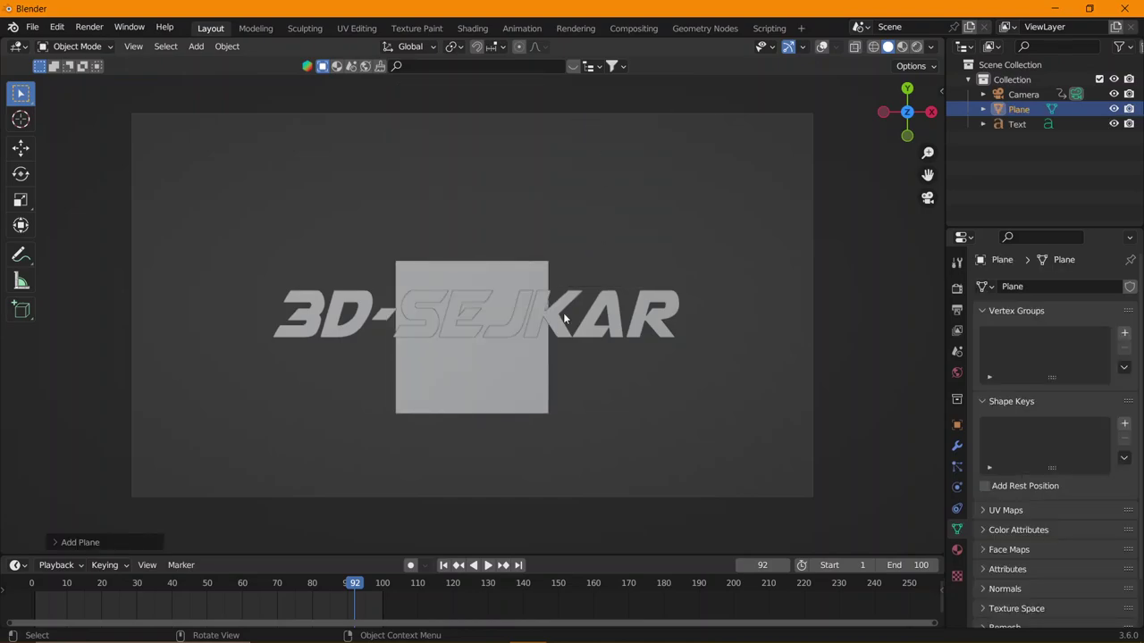
{"action": "type", "text": "s10"}
{"action": "key", "text": "Return"}
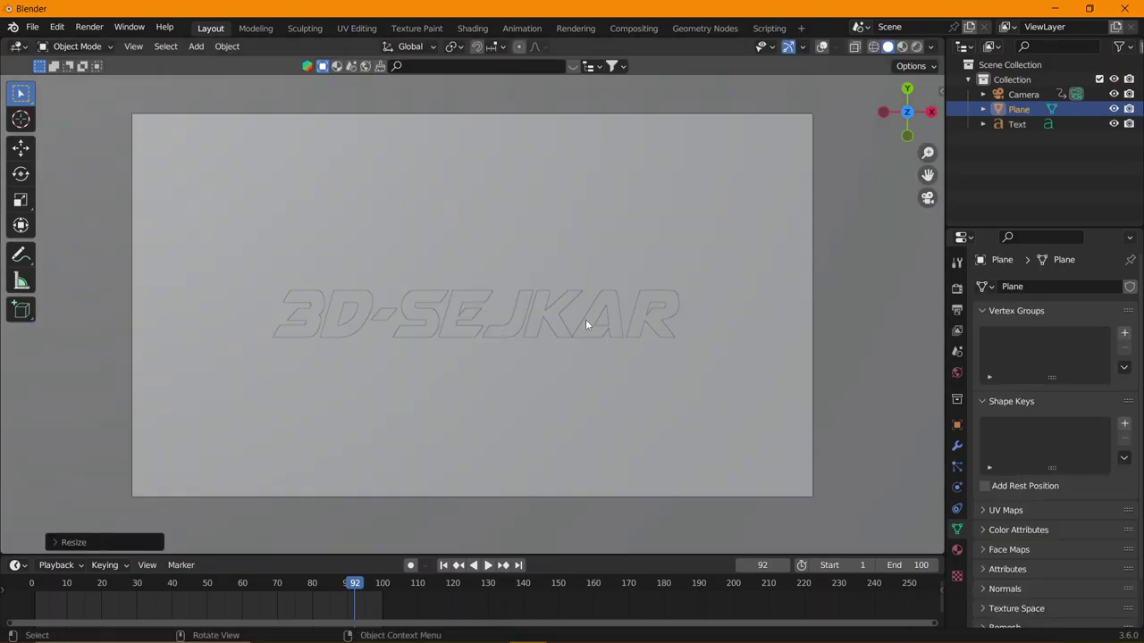
{"action": "left_click", "coordinate": [586, 319]}
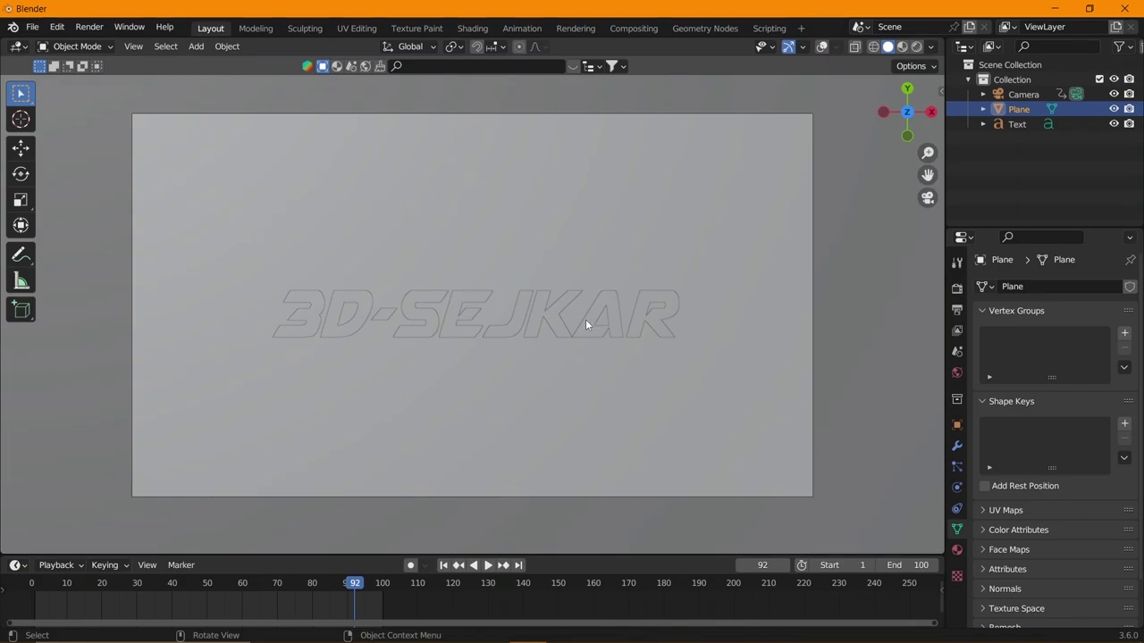
- Extrude the 3D-SEJKAR text 0.12 m and return to Rendered shading
{"action": "left_click", "coordinate": [652, 325]}
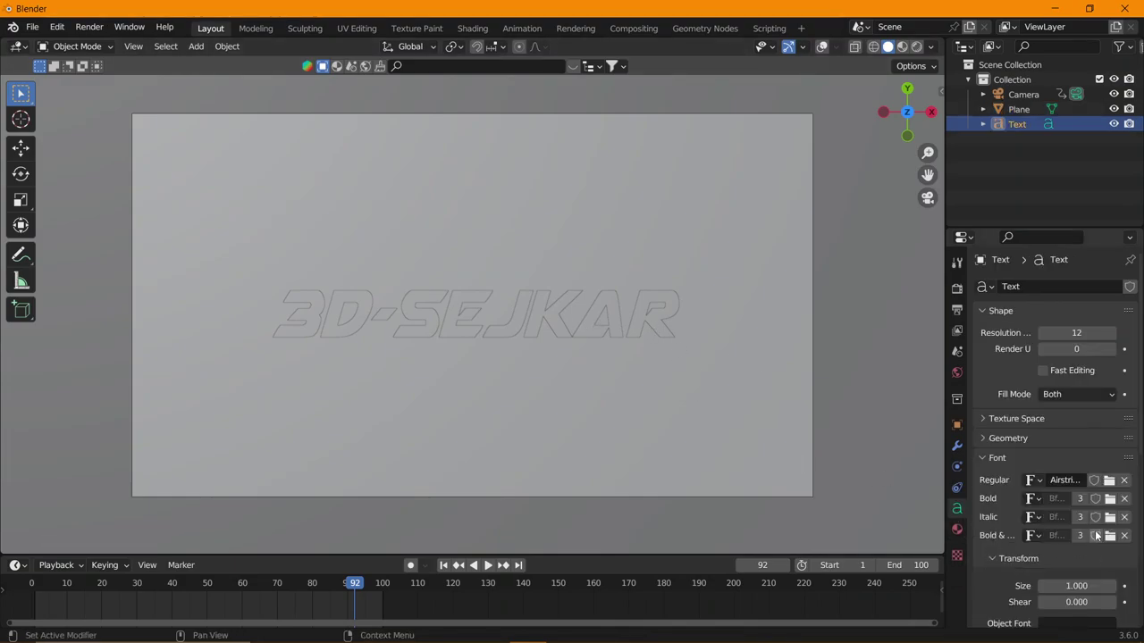
{"action": "left_click", "coordinate": [1008, 438]}
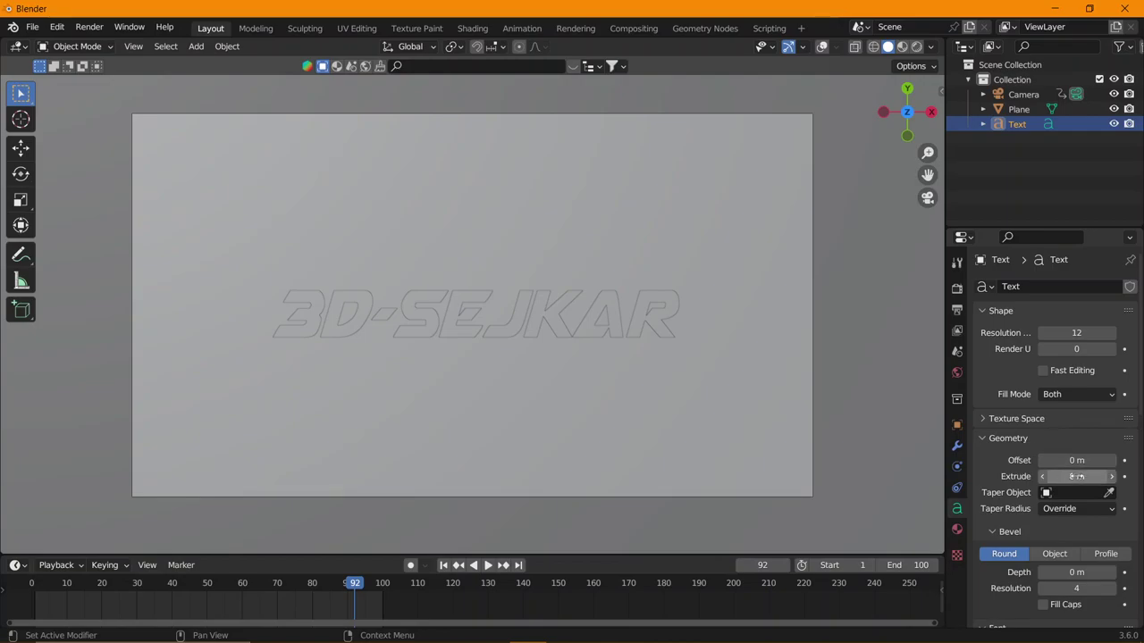
{"action": "left_click_drag", "start_coordinate": [1077, 476], "coordinate": [1108, 476]}
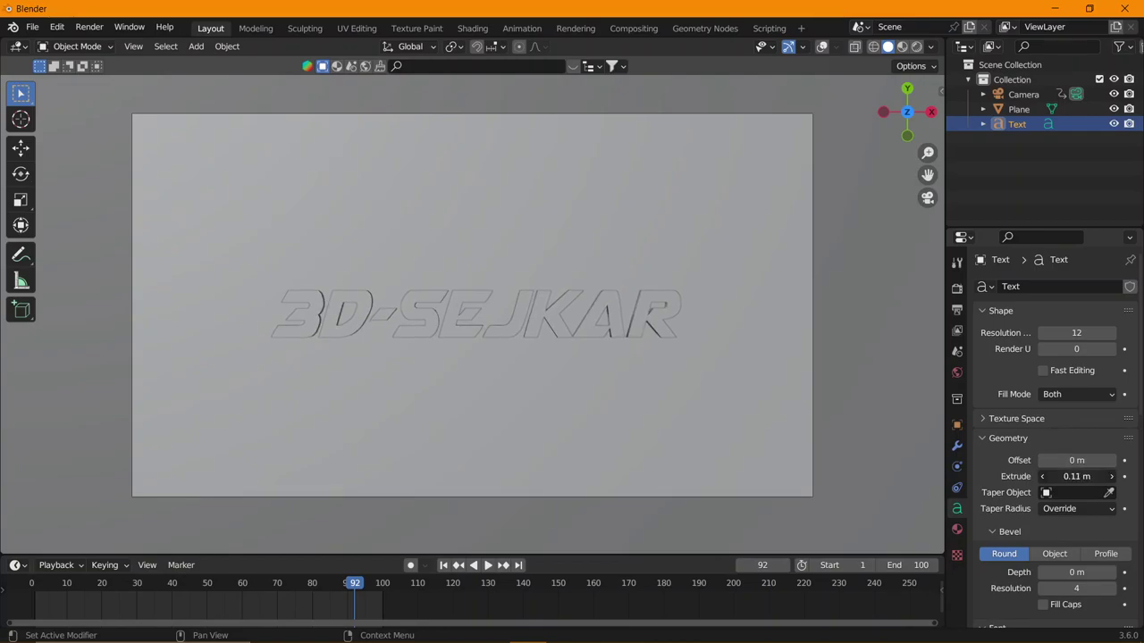
{"action": "left_click", "coordinate": [916, 45]}
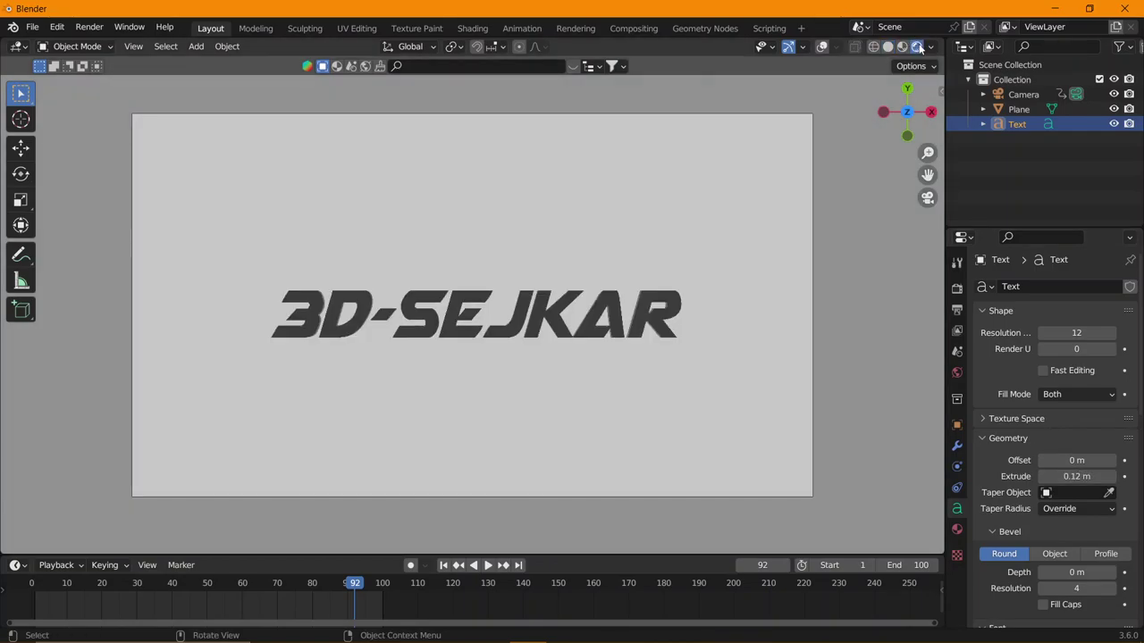
- Set the camera's passepartout to 1.000 to black out everything outside the frame
{"action": "left_click", "coordinate": [822, 46]}
{"action": "left_click", "coordinate": [822, 46]}
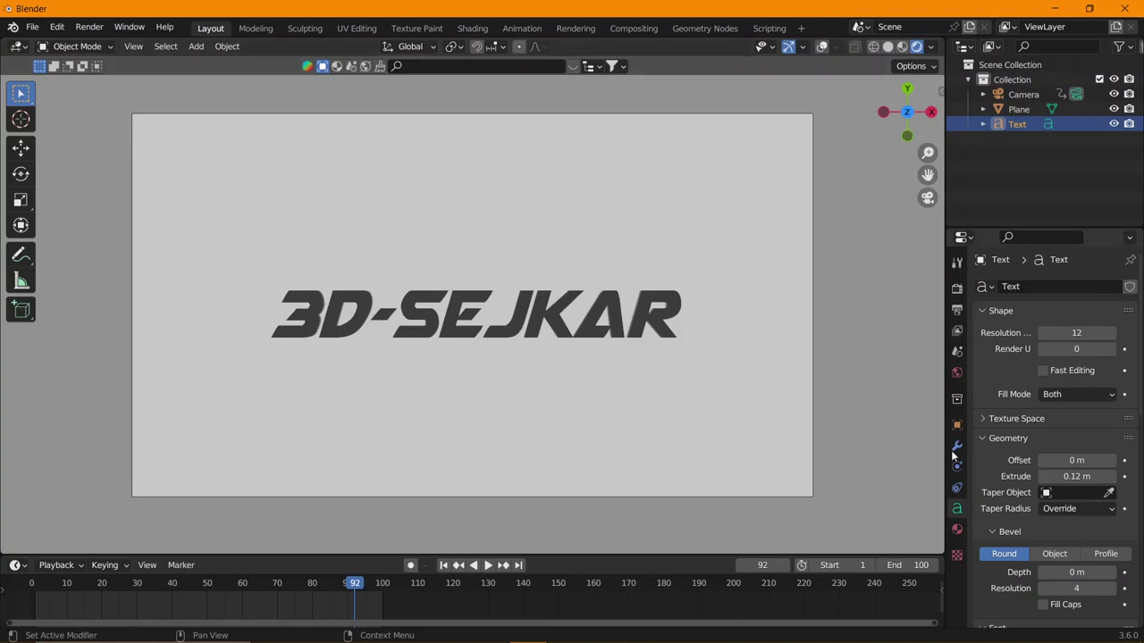
{"action": "left_click", "coordinate": [1003, 95]}
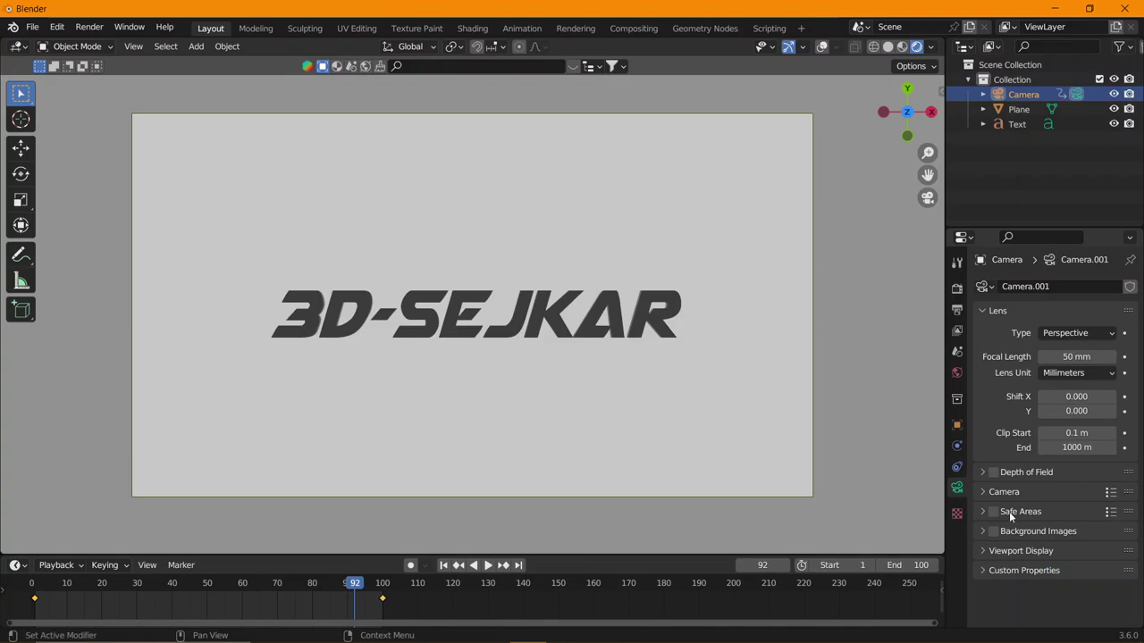
{"action": "left_click", "coordinate": [1021, 550]}
{"action": "scroll", "coordinate": [1047, 573], "scroll_direction": "down", "scroll_amount": 2}
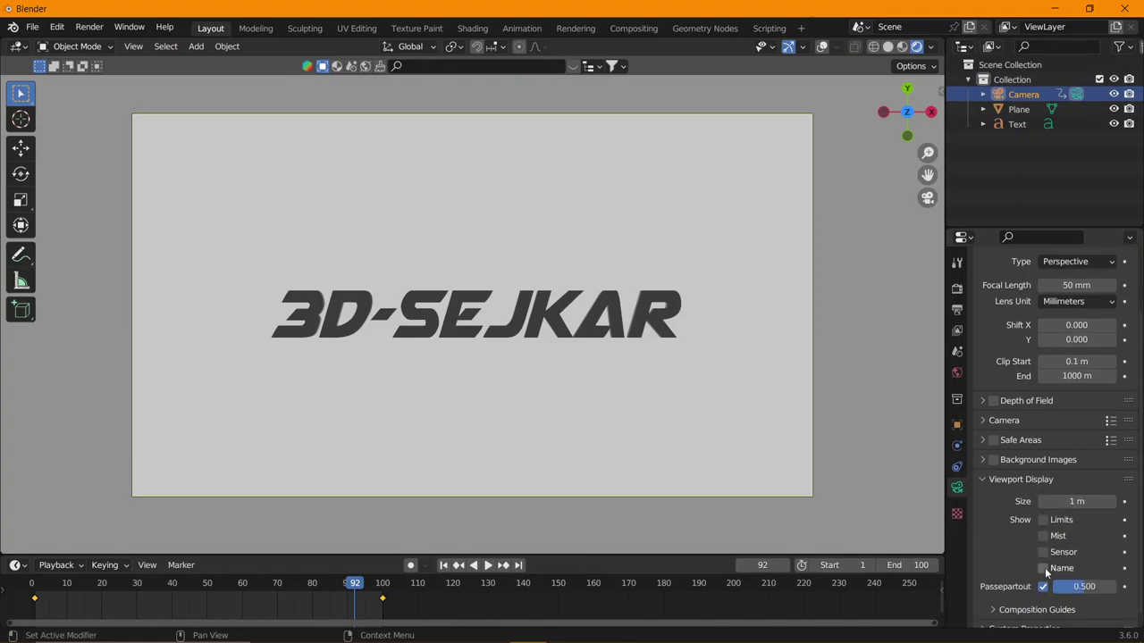
{"action": "left_click_drag", "start_coordinate": [1084, 586], "coordinate": [1118, 587]}
{"action": "scroll", "coordinate": [670, 429], "scroll_direction": "up", "scroll_amount": 1}
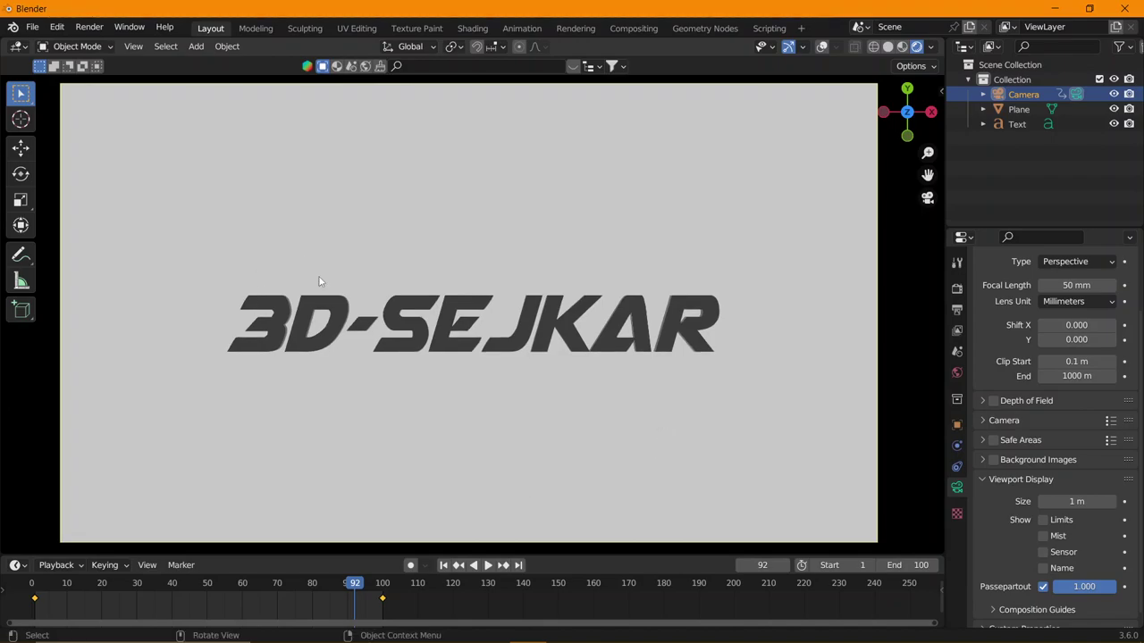
- Preview the text's zoom animation from frame 0, then stop playback
{"action": "left_click", "coordinate": [29, 585]}
{"action": "key", "text": "space"}
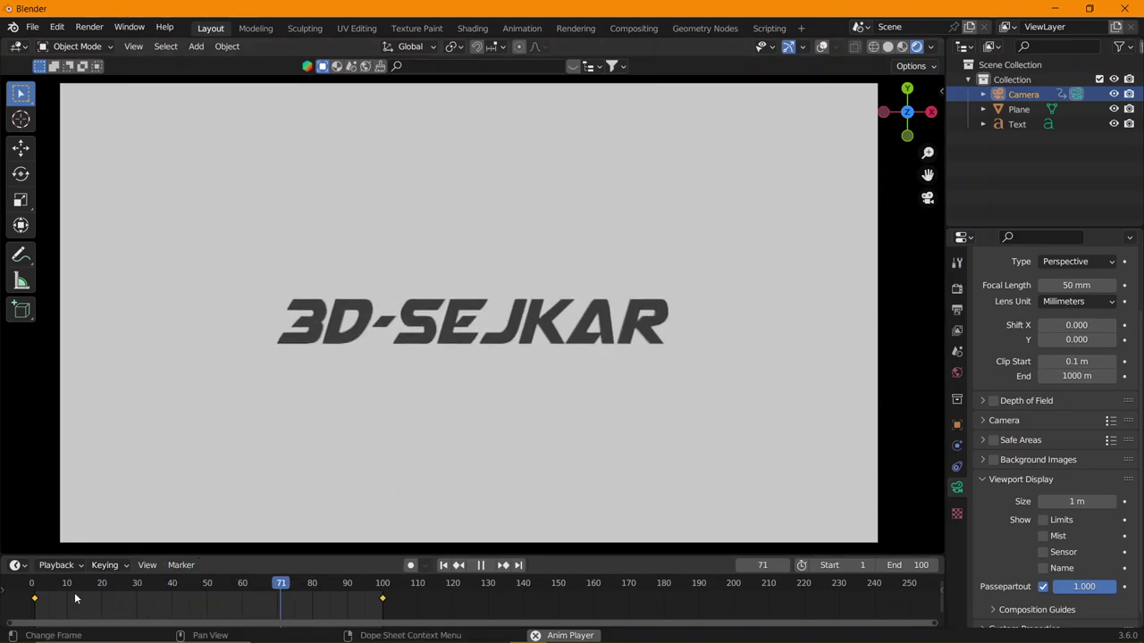
{"action": "left_click", "coordinate": [43, 588]}
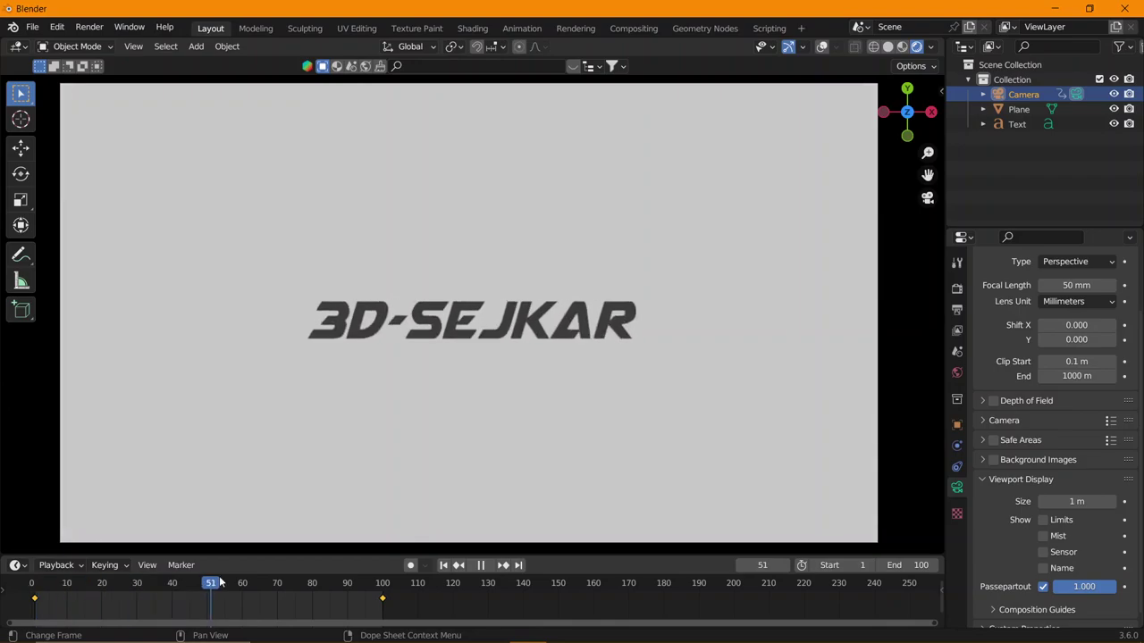
{"action": "left_click", "coordinate": [109, 594]}
{"action": "key", "text": "space"}
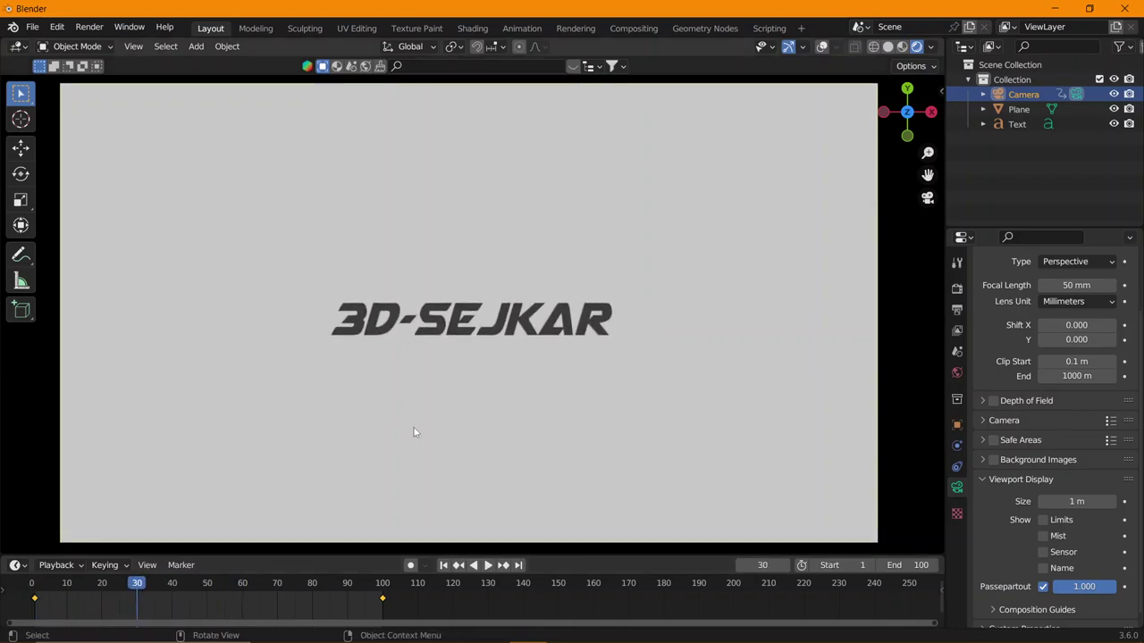
{"action": "key", "text": "shift+a"}
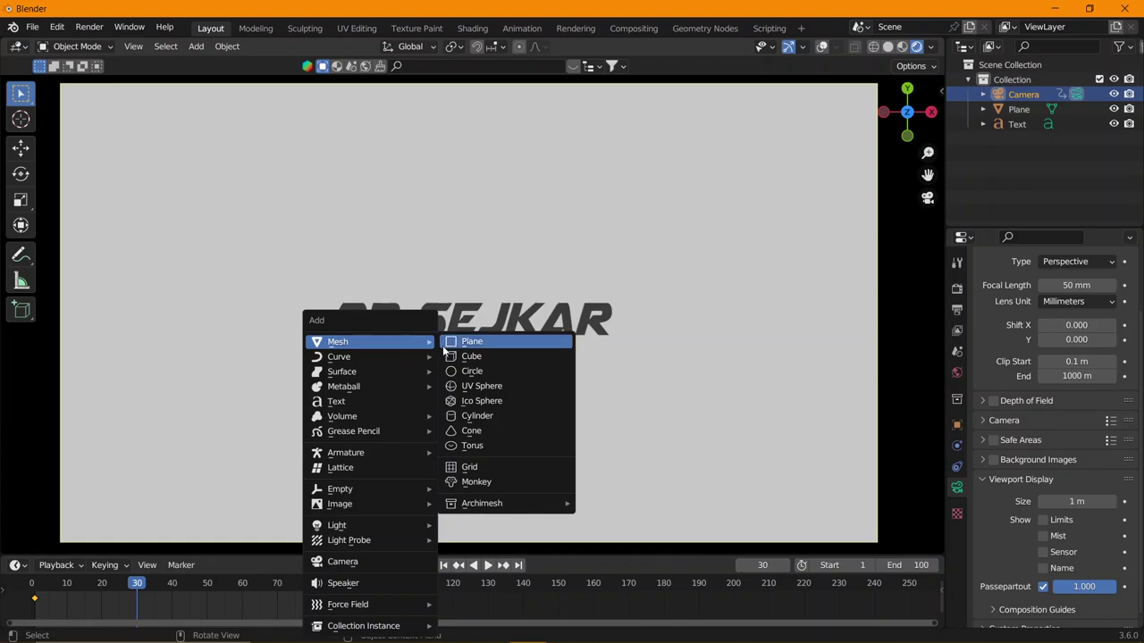
{"action": "mouse_move", "coordinate": [367, 341]}
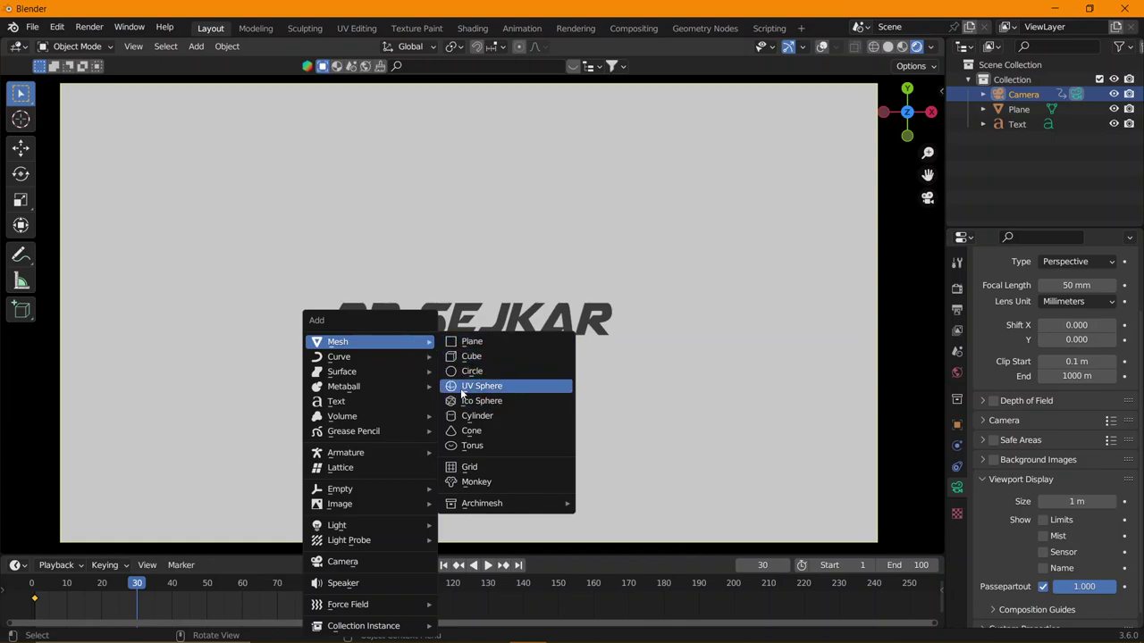
- Add an ico sphere and scale it into a thin, wide sliver across the camera frame
{"action": "left_click", "coordinate": [469, 408]}
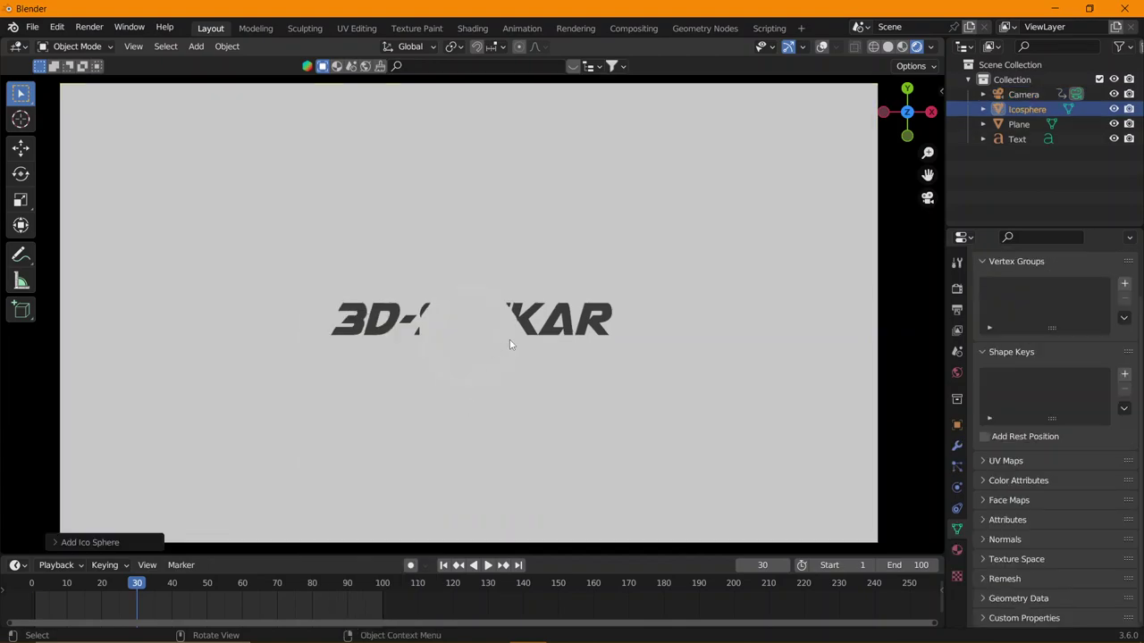
{"action": "key", "text": "s"}
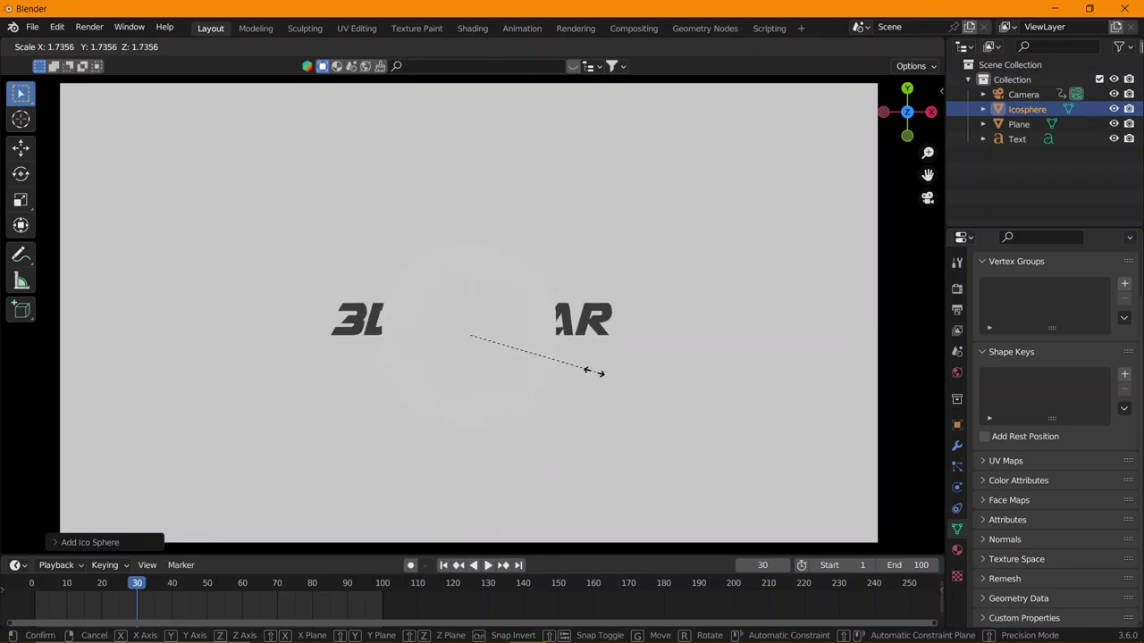
{"action": "key", "text": "Escape"}
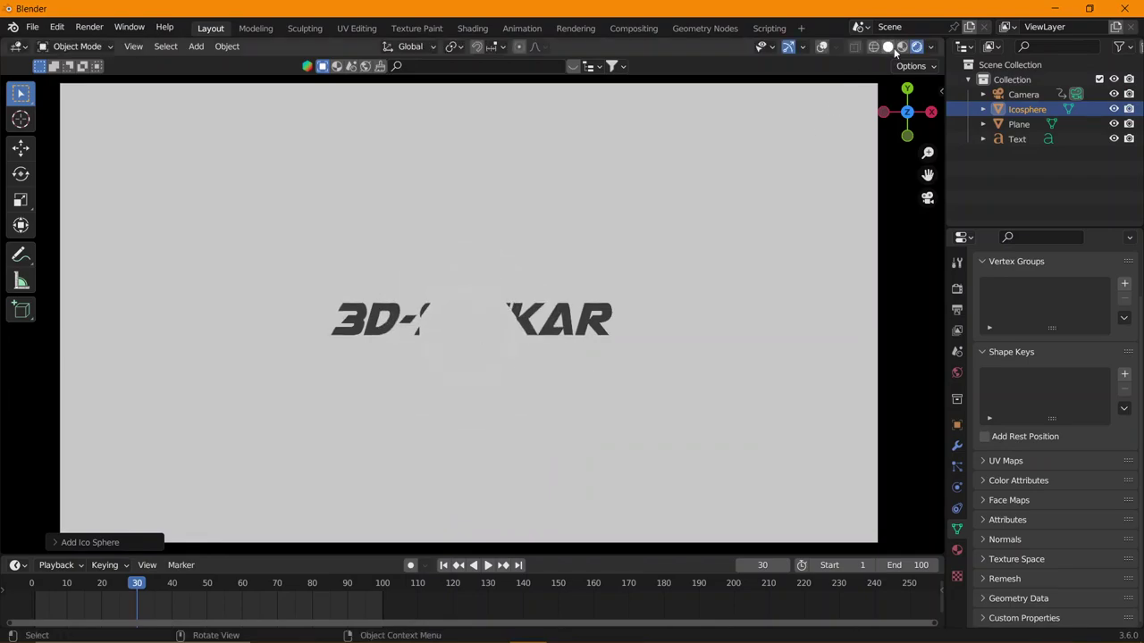
{"action": "left_click", "coordinate": [894, 47]}
{"action": "key", "text": "s"}
{"action": "key", "text": "x"}
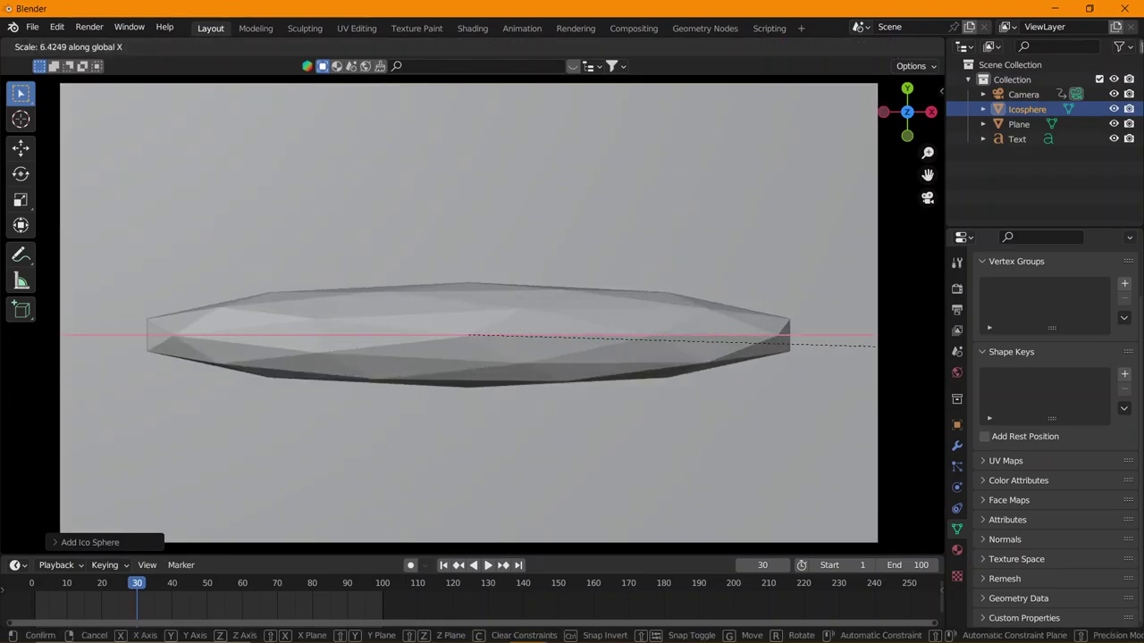
{"action": "left_click", "coordinate": [593, 355]}
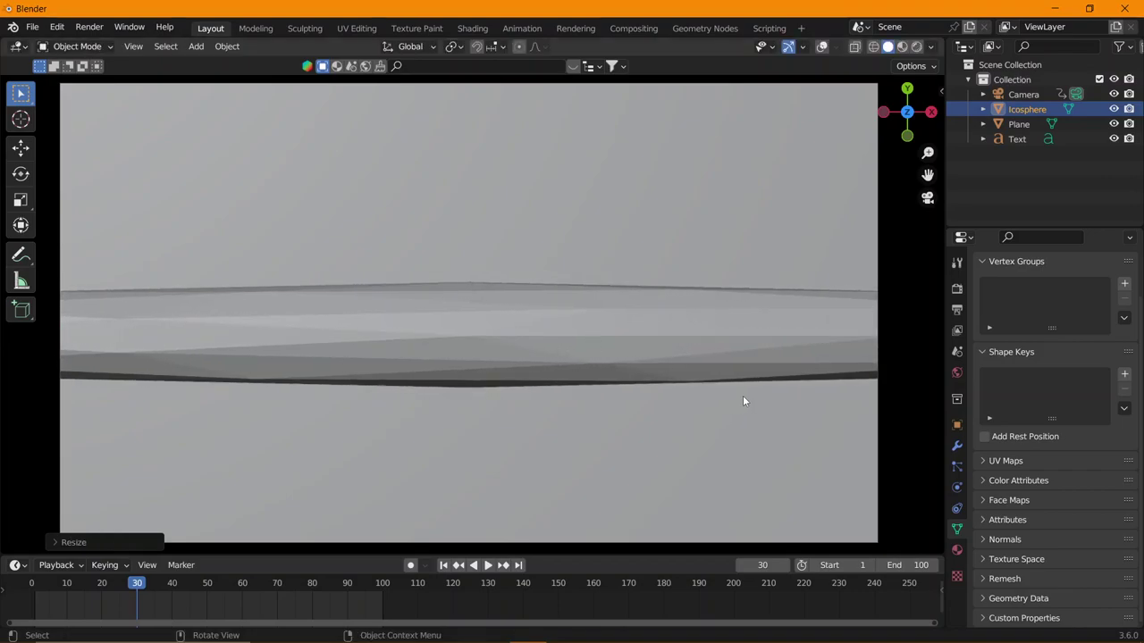
{"action": "key", "text": "s"}
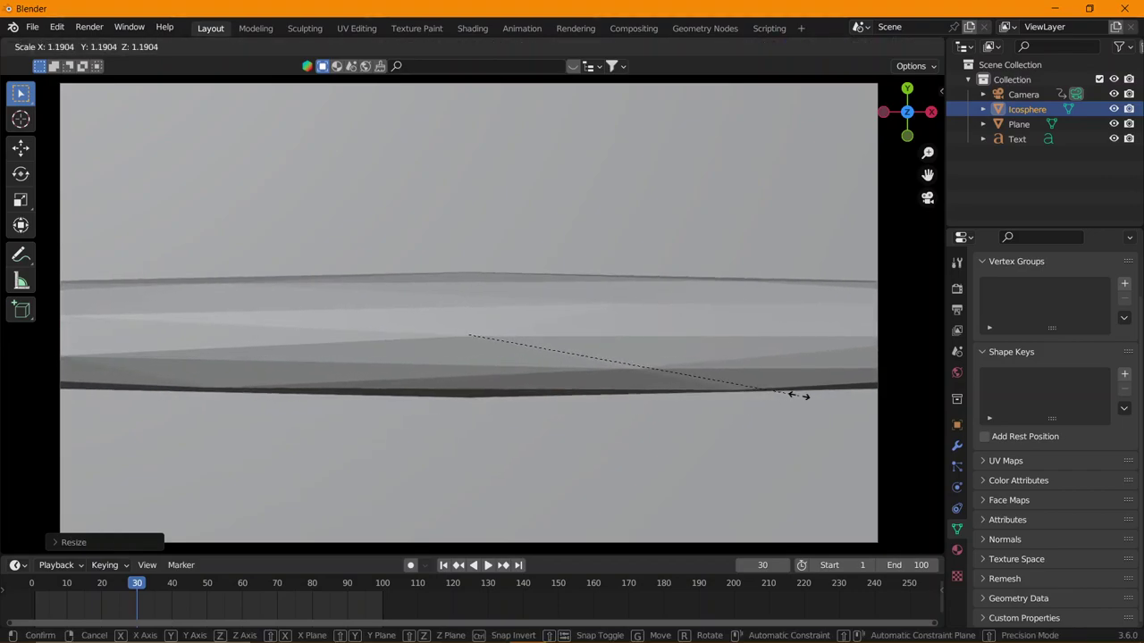
{"action": "key", "text": "shift+x"}
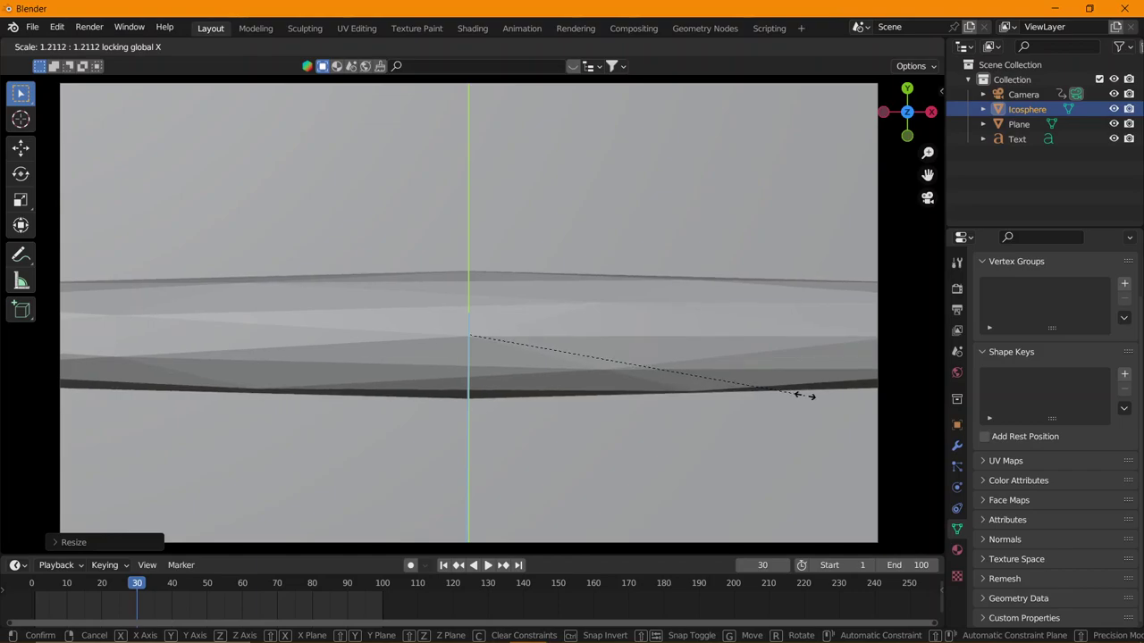
{"action": "key", "text": "shift+y"}
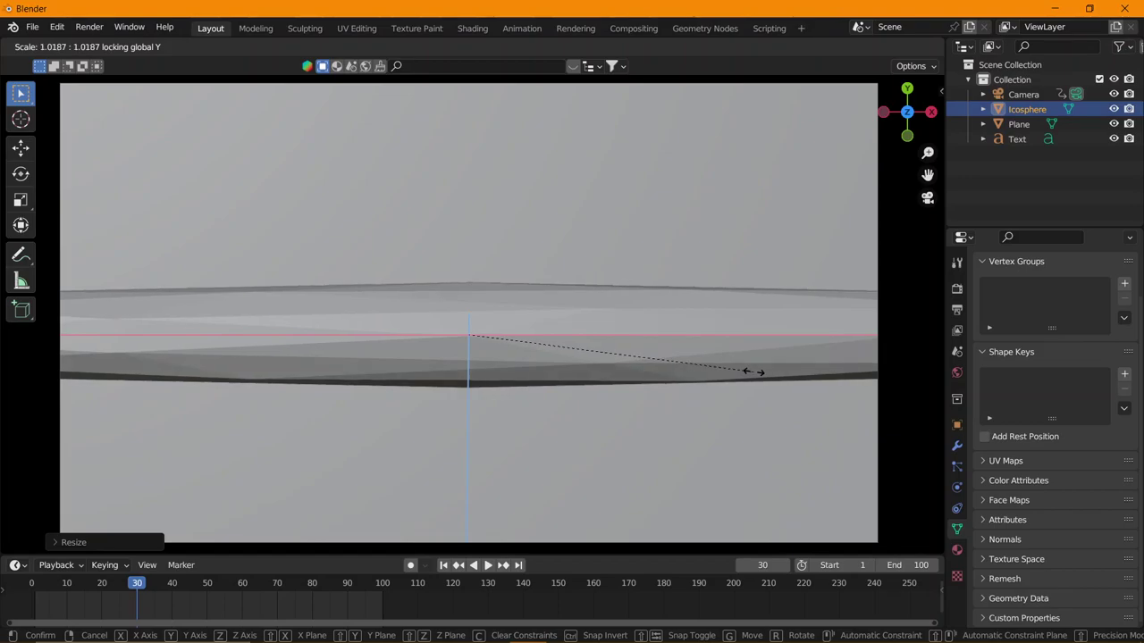
{"action": "left_click", "coordinate": [809, 377]}
- Return to the camera's front view and preview the animation, stopping back at frame 1
{"action": "middle_click_drag", "start_coordinate": [449, 399], "coordinate": [503, 303]}
{"action": "key", "text": "KP_1"}
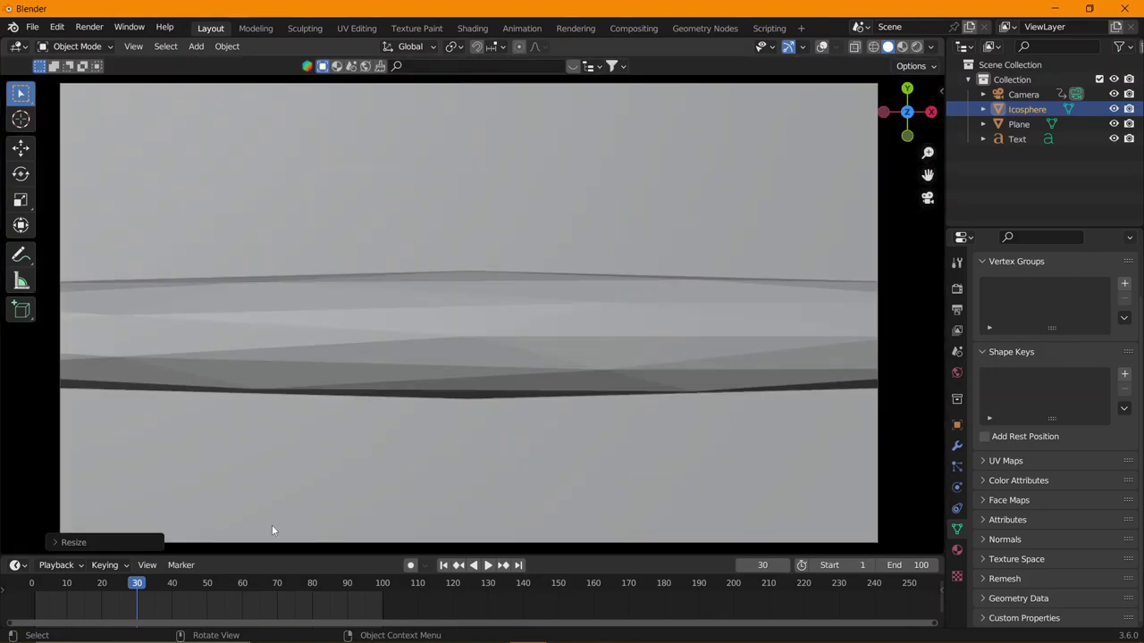
{"action": "left_click", "coordinate": [32, 583]}
{"action": "key", "text": "space"}
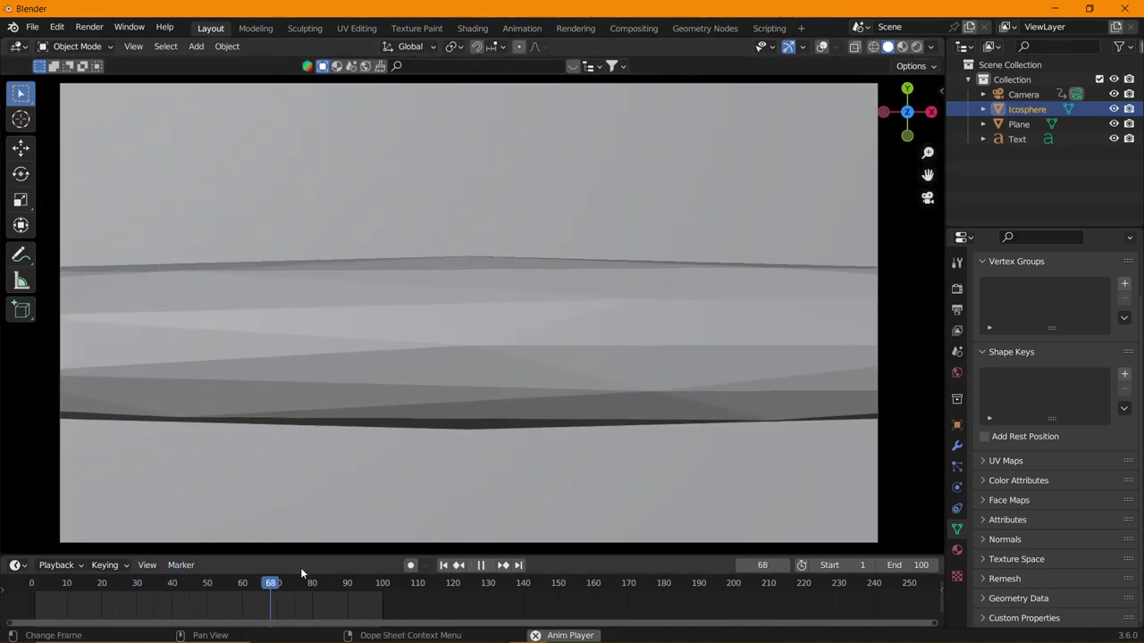
{"action": "key", "text": "Escape"}
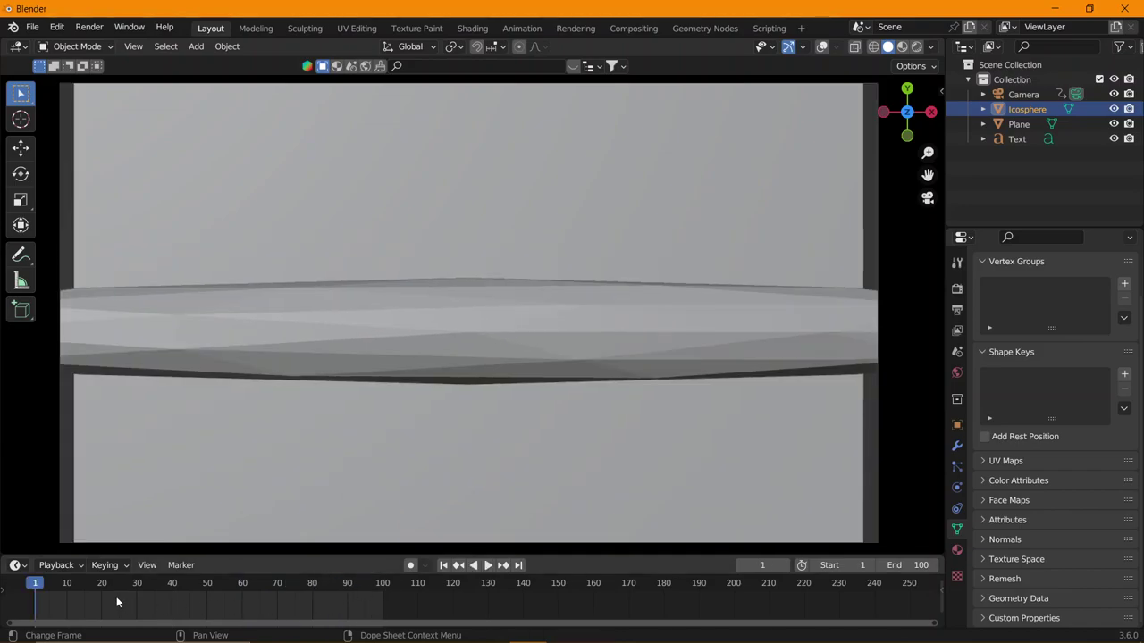
- Switch to the Shading workspace and look through the scene camera
{"action": "left_click", "coordinate": [473, 28]}
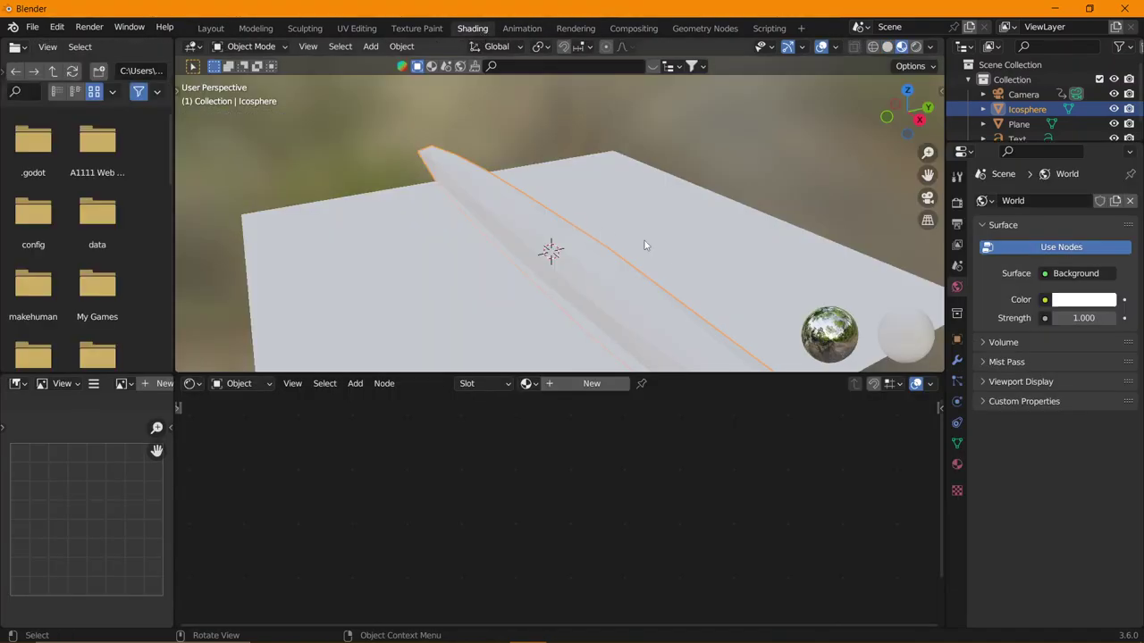
{"action": "key", "text": "KP_0"}
{"action": "scroll", "coordinate": [645, 254], "scroll_direction": "up", "scroll_amount": 2}
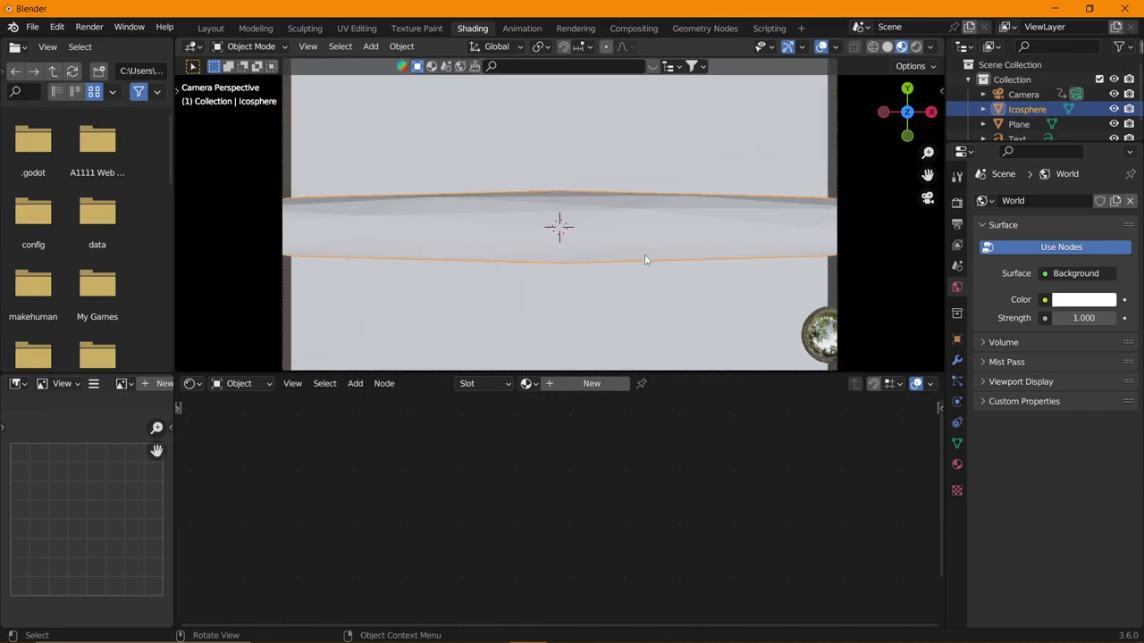
{"action": "scroll", "coordinate": [630, 304], "scroll_direction": "down", "scroll_amount": 1}
- Give the Icosphere a new Material.002 and delete its Principled BSDF node
{"action": "left_click", "coordinate": [605, 384]}
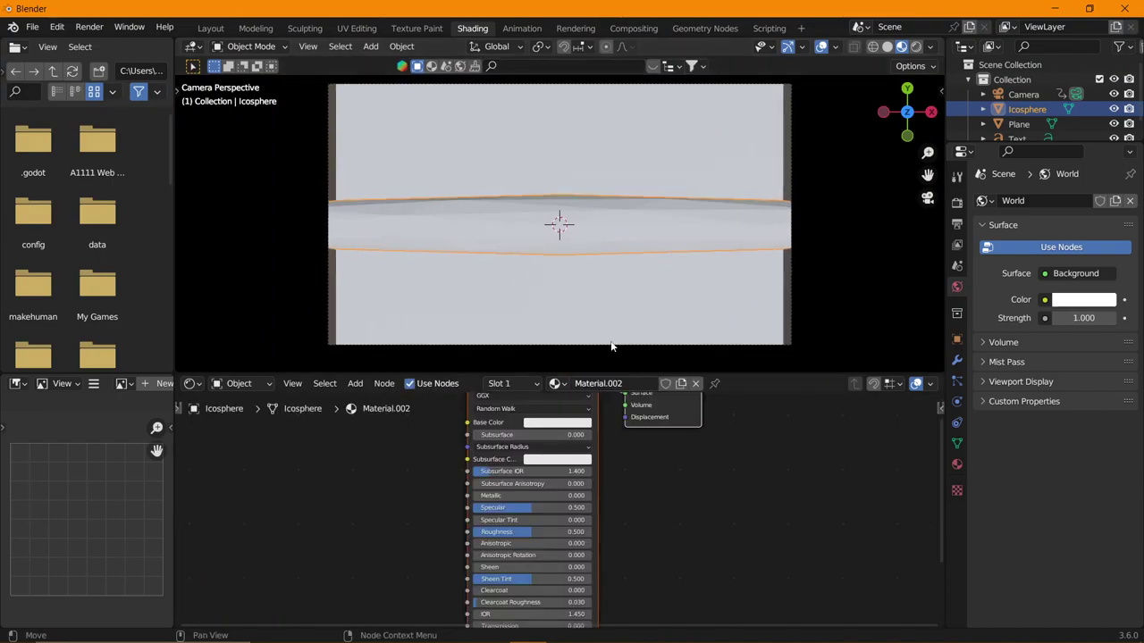
{"action": "mouse_move", "coordinate": [644, 271]}
{"action": "middle_mouse_down", "text": "ctrl"}
{"action": "mouse_move", "coordinate": [644, 252]}
{"action": "mouse_move", "coordinate": [642, 266]}
{"action": "middle_mouse_up", "text": "ctrl"}
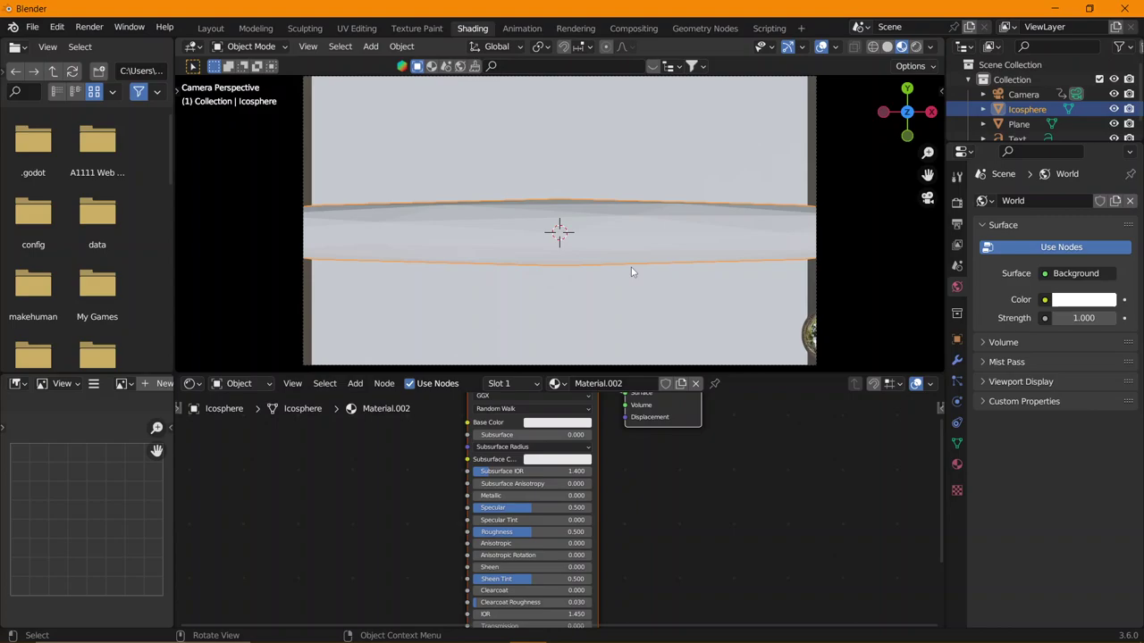
{"action": "middle_click_drag", "start_coordinate": [403, 483], "coordinate": [484, 552]}
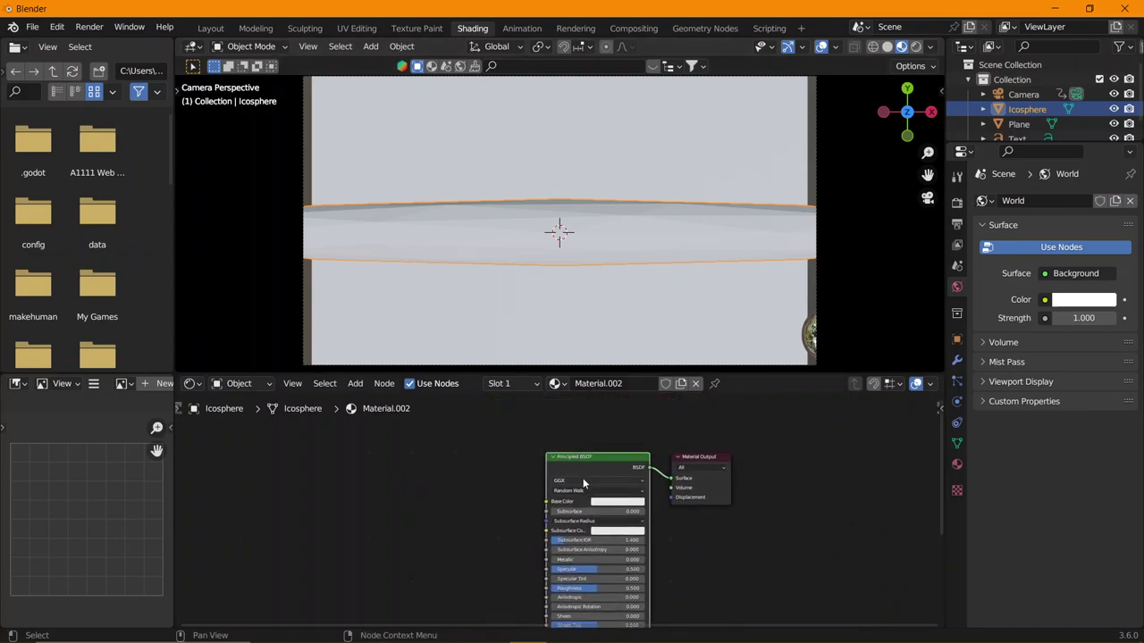
{"action": "key", "text": "x"}
{"action": "scroll", "coordinate": [575, 512], "scroll_direction": "up", "scroll_amount": 3}
- Add Mix Shader, Glossy BSDF and Glass BSDF nodes left of Material Output
{"action": "scroll", "coordinate": [597, 502], "scroll_direction": "up", "scroll_amount": 1}
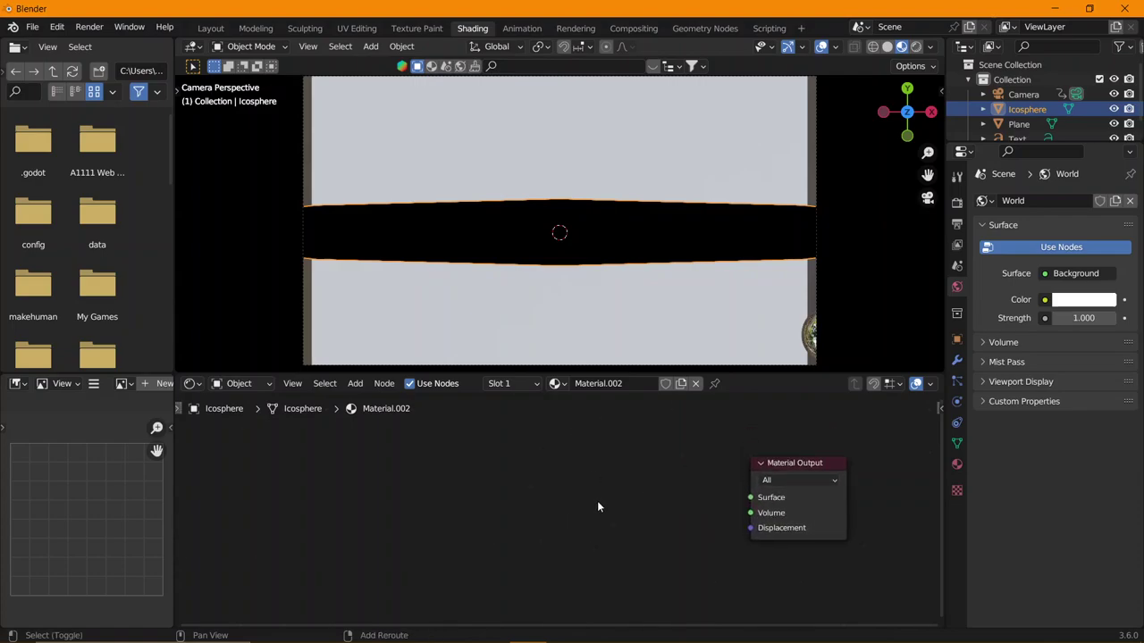
{"action": "key", "text": "shift+a"}
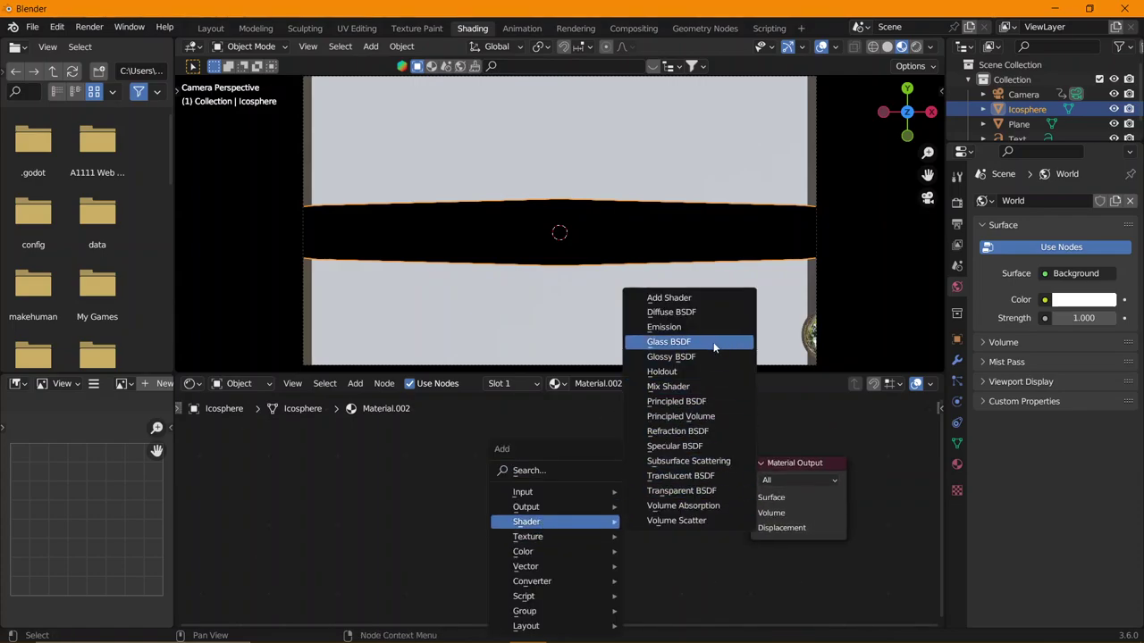
{"action": "left_click", "coordinate": [677, 387]}
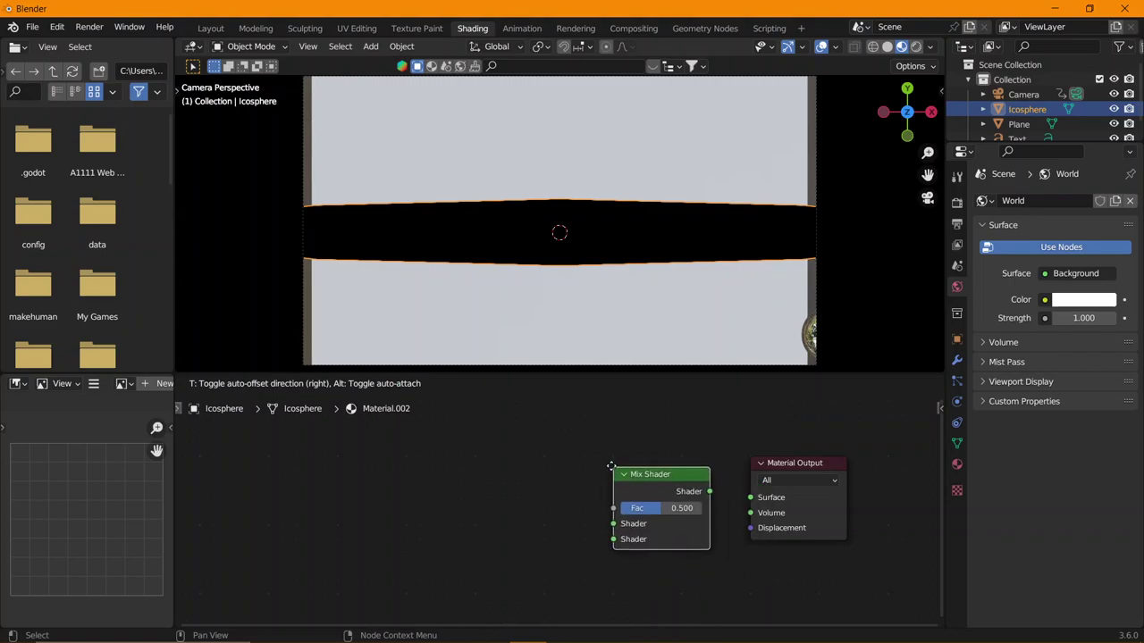
{"action": "left_click", "coordinate": [610, 463]}
{"action": "key", "text": "shift+a"}
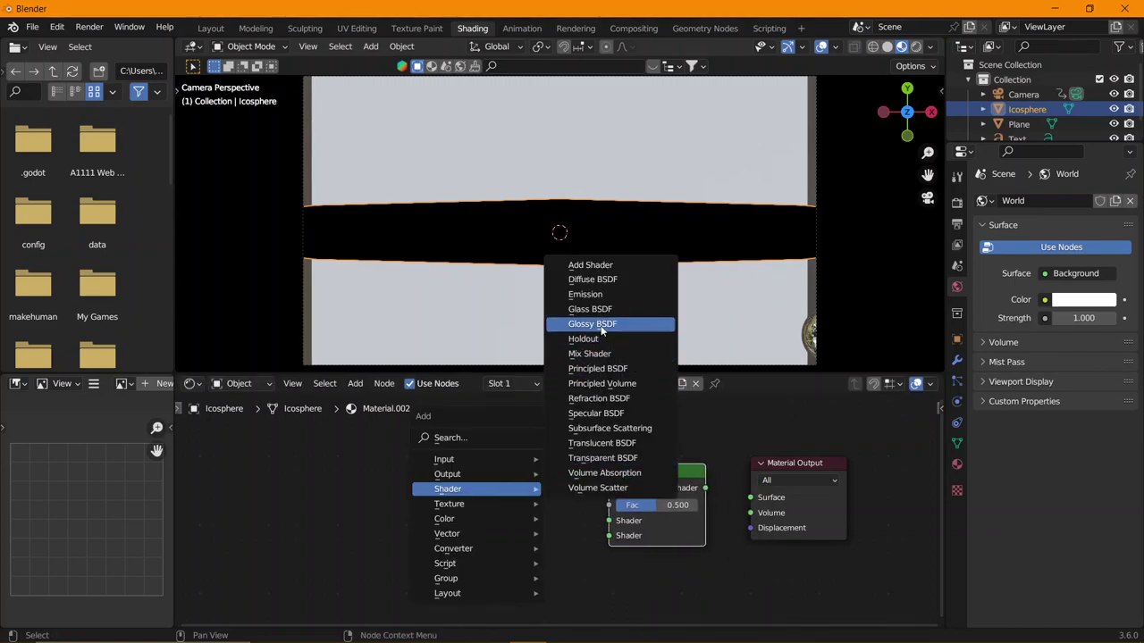
{"action": "left_click", "coordinate": [603, 327]}
{"action": "left_click", "coordinate": [420, 525]}
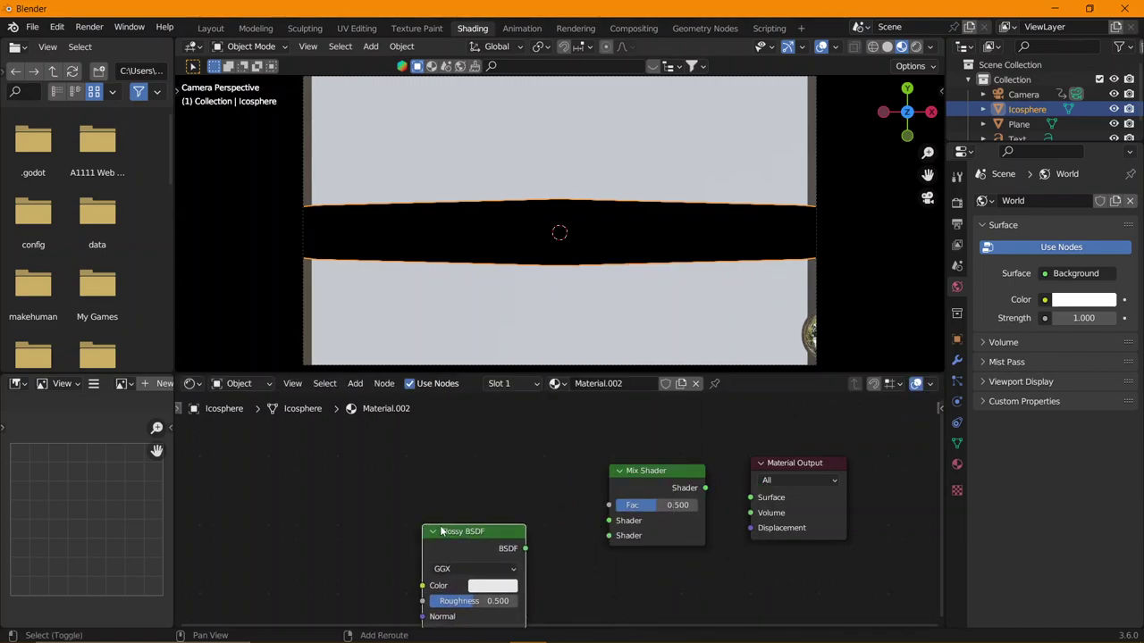
{"action": "key", "text": "shift+a"}
{"action": "left_click", "coordinate": [500, 342]}
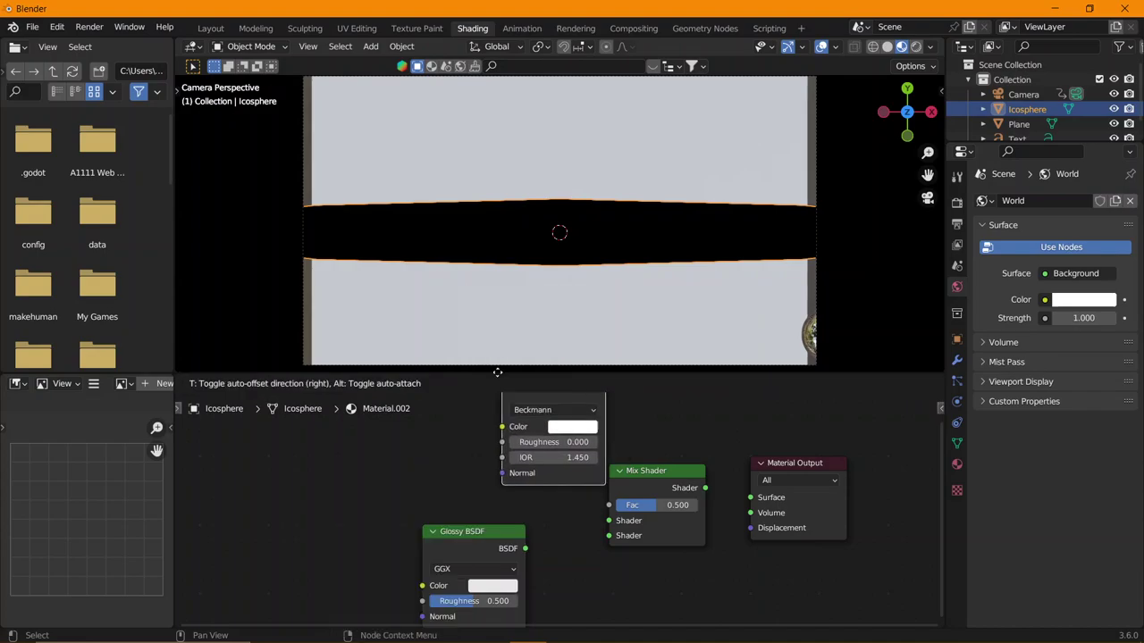
{"action": "left_click", "coordinate": [424, 404]}
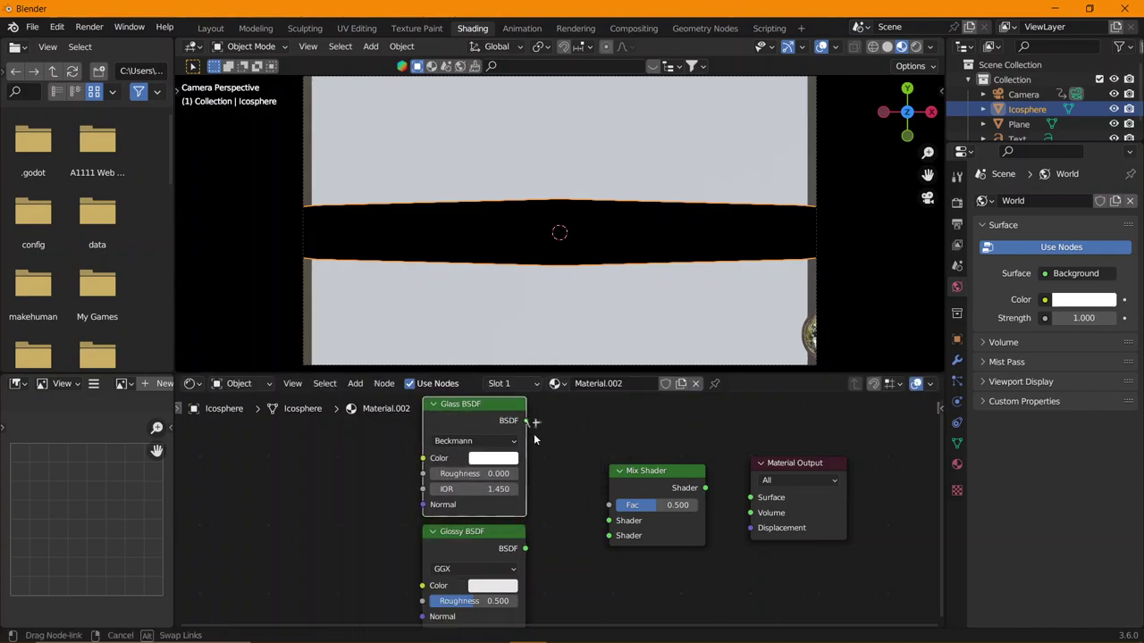
- Wire Glass and Glossy into the Mix Shader, feed it to Surface, and set Glass IOR to 1.350
{"action": "left_click_drag", "start_coordinate": [525, 420], "coordinate": [608, 520]}
{"action": "left_click_drag", "start_coordinate": [524, 549], "coordinate": [608, 536]}
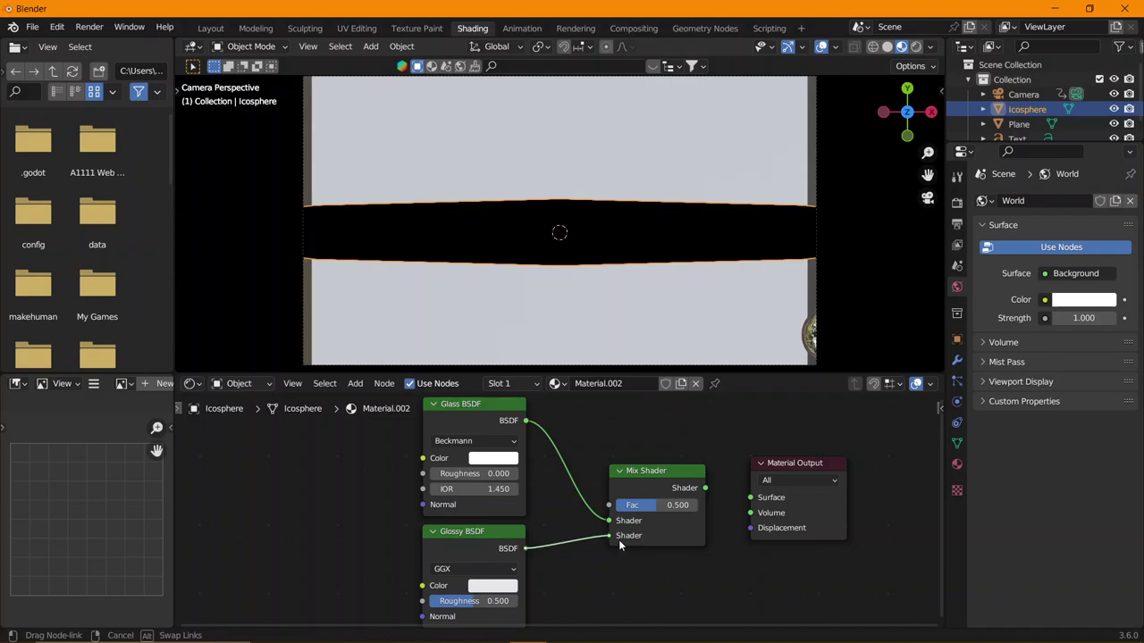
{"action": "left_click_drag", "start_coordinate": [706, 489], "coordinate": [749, 497]}
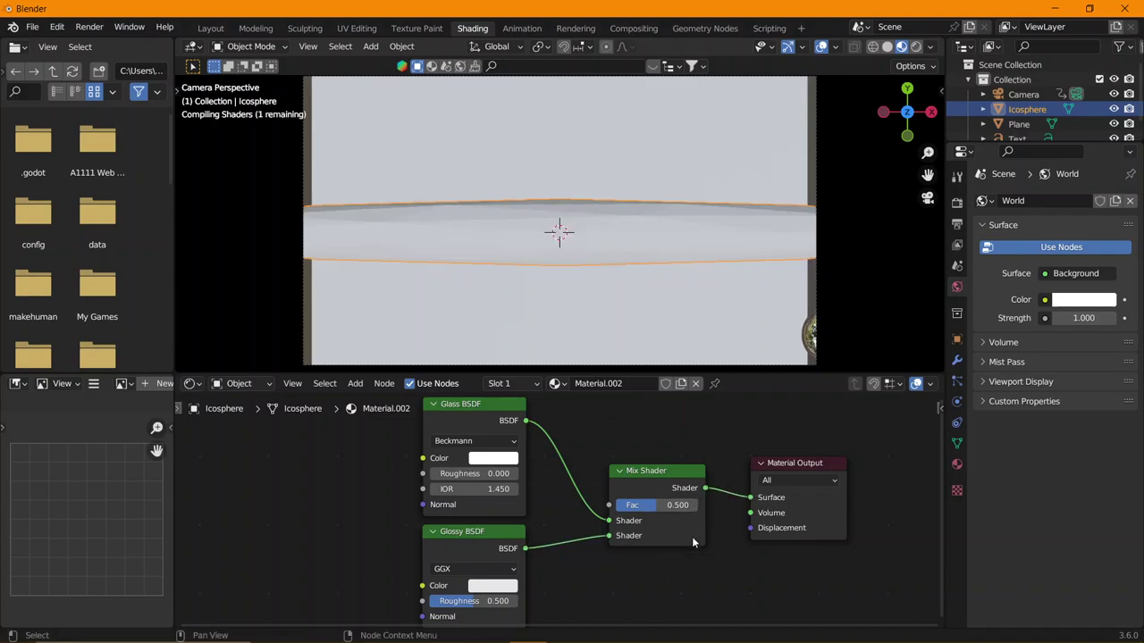
{"action": "middle_click_drag", "start_coordinate": [676, 561], "coordinate": [707, 563]}
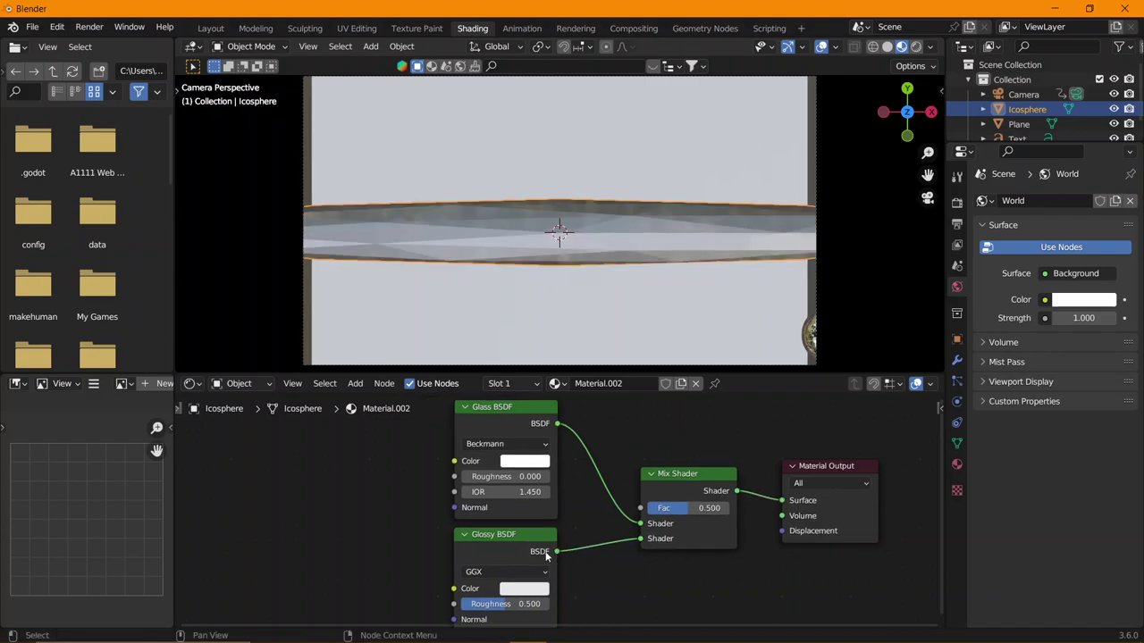
{"action": "left_click", "coordinate": [463, 492]}
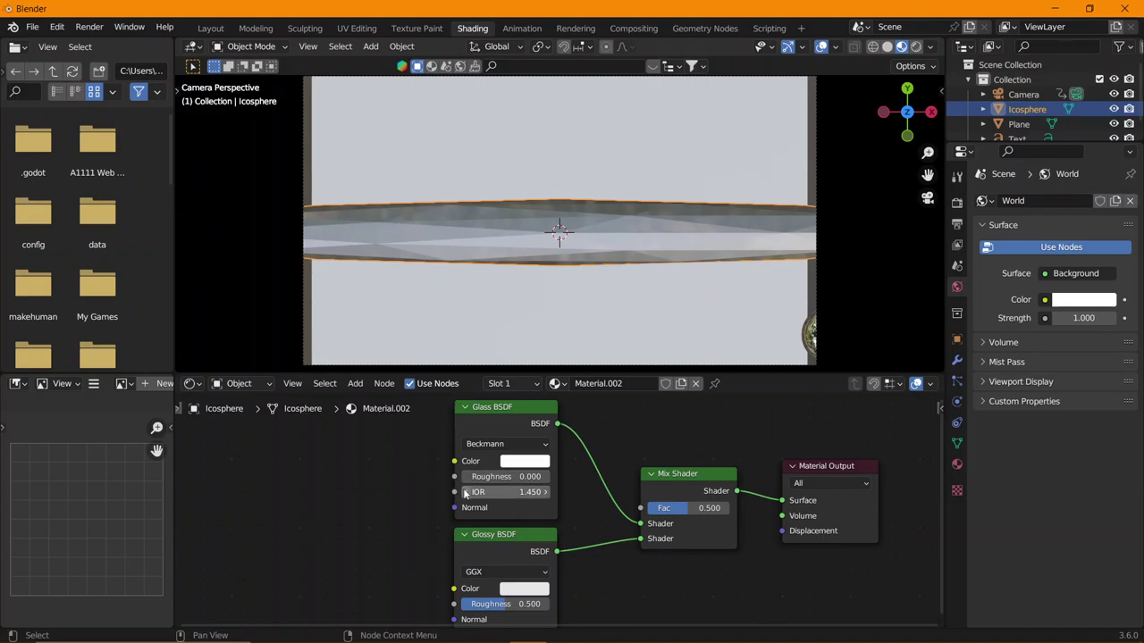
- Set Glass IOR to 1.050 and Glossy roughness to 0.000, viewing rendered shading without overlays
{"action": "mouse_move", "coordinate": [471, 607]}
{"action": "left_mouse_down"}
{"action": "mouse_move", "coordinate": [411, 607]}
{"action": "mouse_move", "coordinate": [421, 607]}
{"action": "left_mouse_up"}
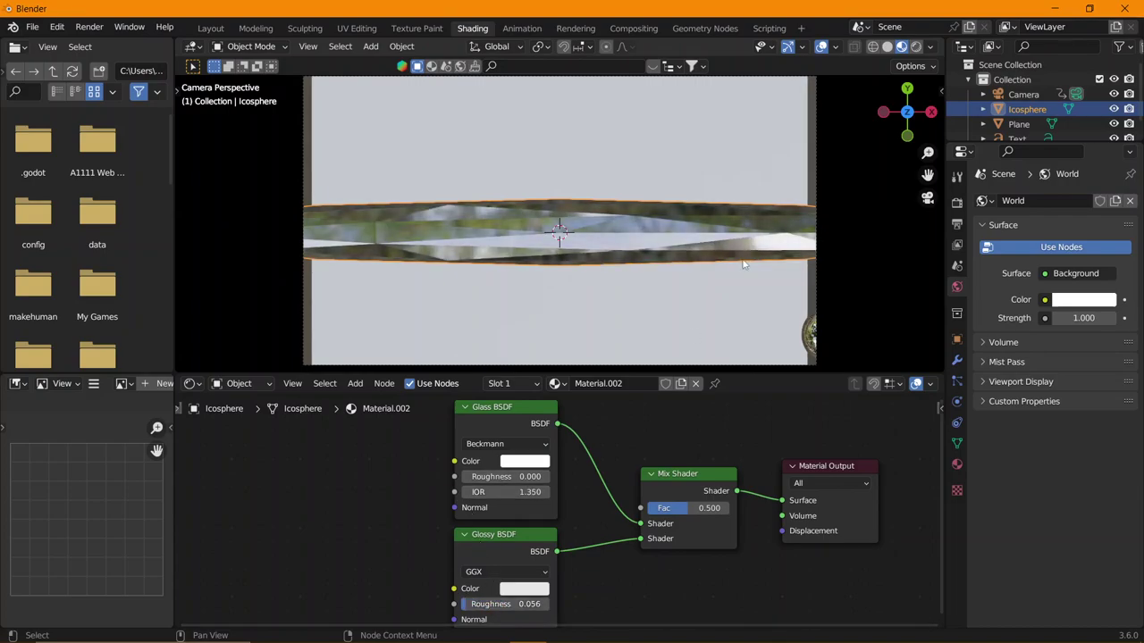
{"action": "left_click", "coordinate": [916, 46]}
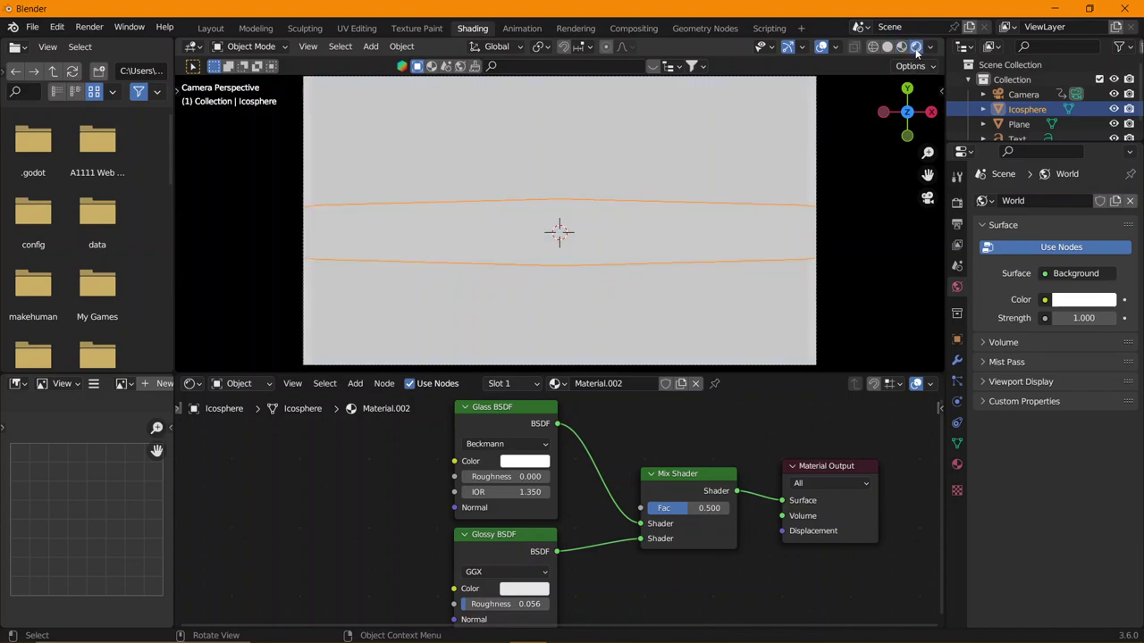
{"action": "left_click", "coordinate": [822, 49]}
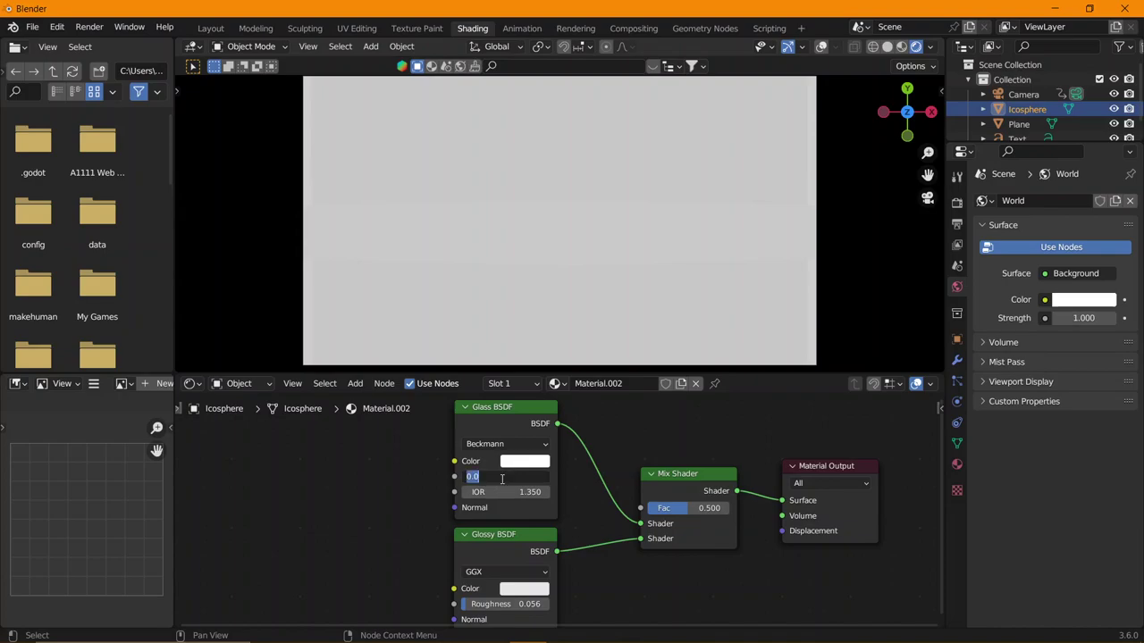
{"action": "key", "text": "Return"}
{"action": "left_click", "coordinate": [465, 492]}
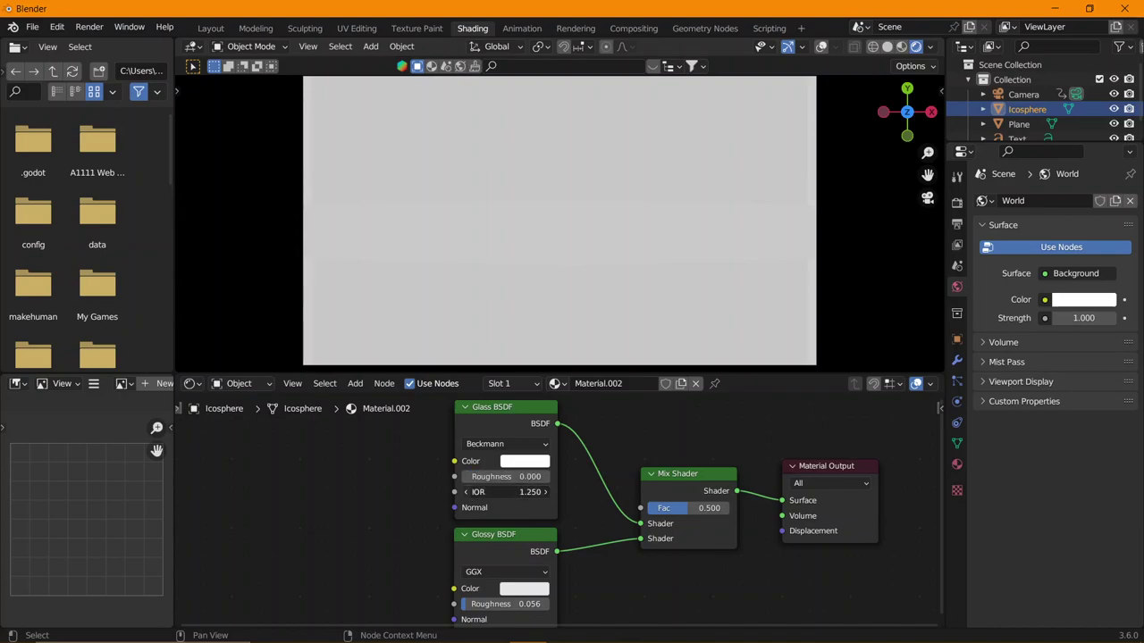
{"action": "left_click", "coordinate": [465, 491]}
{"action": "left_click", "coordinate": [466, 491]}
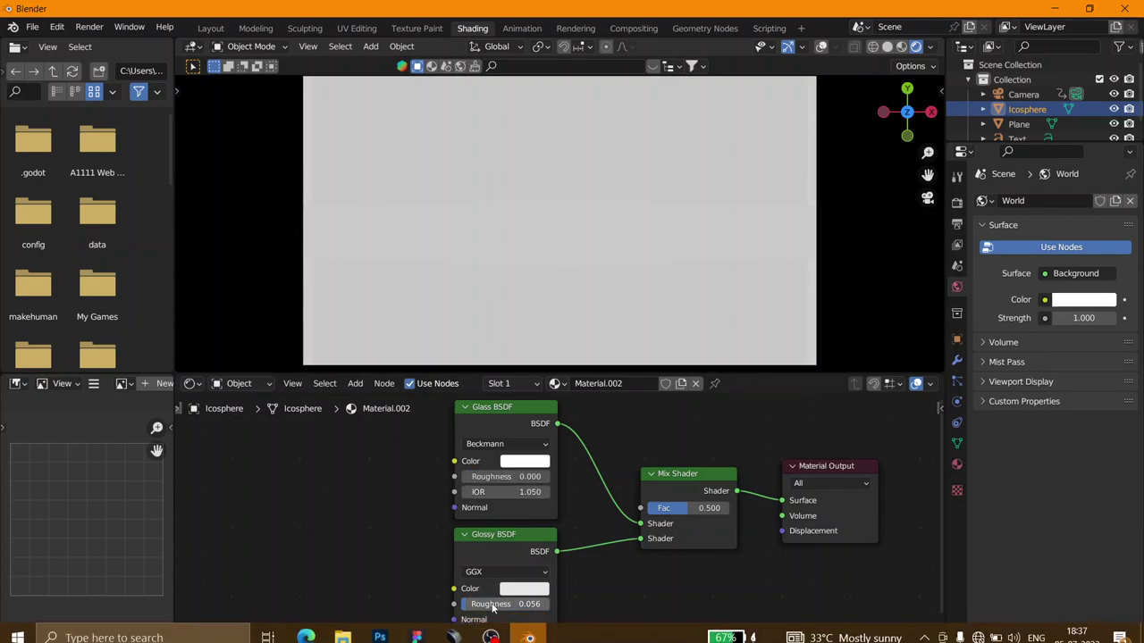
{"action": "left_click_drag", "start_coordinate": [491, 607], "coordinate": [460, 607]}
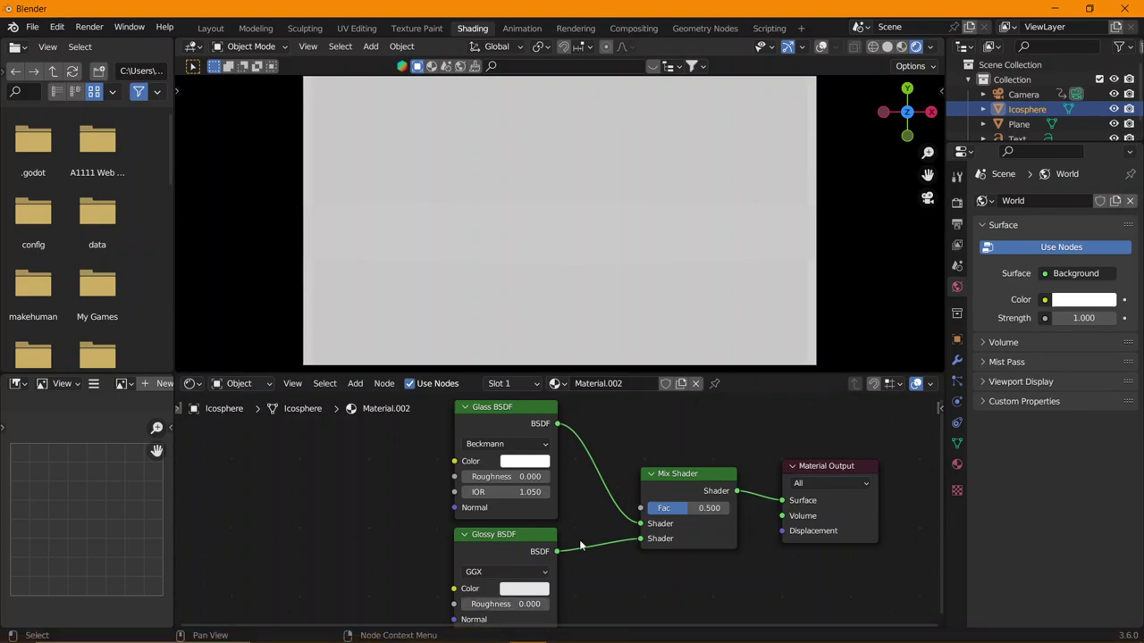
- Turn on Eevee's Screen Space Reflections with Refraction so the text shows through the glass
{"action": "left_click", "coordinate": [957, 464]}
{"action": "scroll", "coordinate": [1059, 499], "scroll_direction": "down", "scroll_amount": 2}
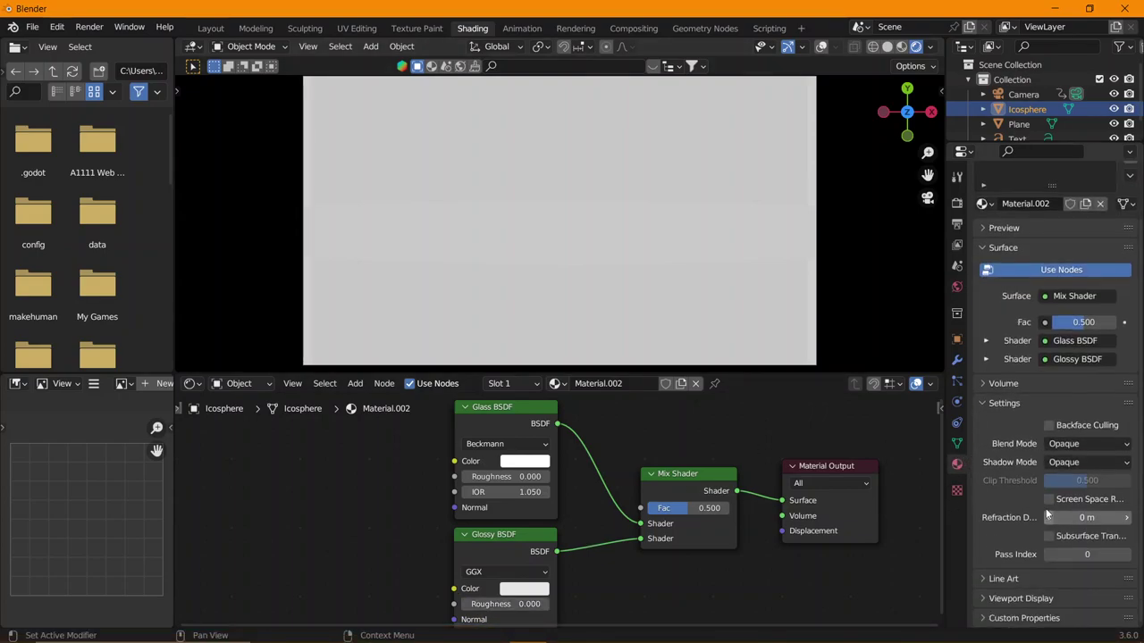
{"action": "scroll", "coordinate": [992, 429], "scroll_direction": "up", "scroll_amount": 2}
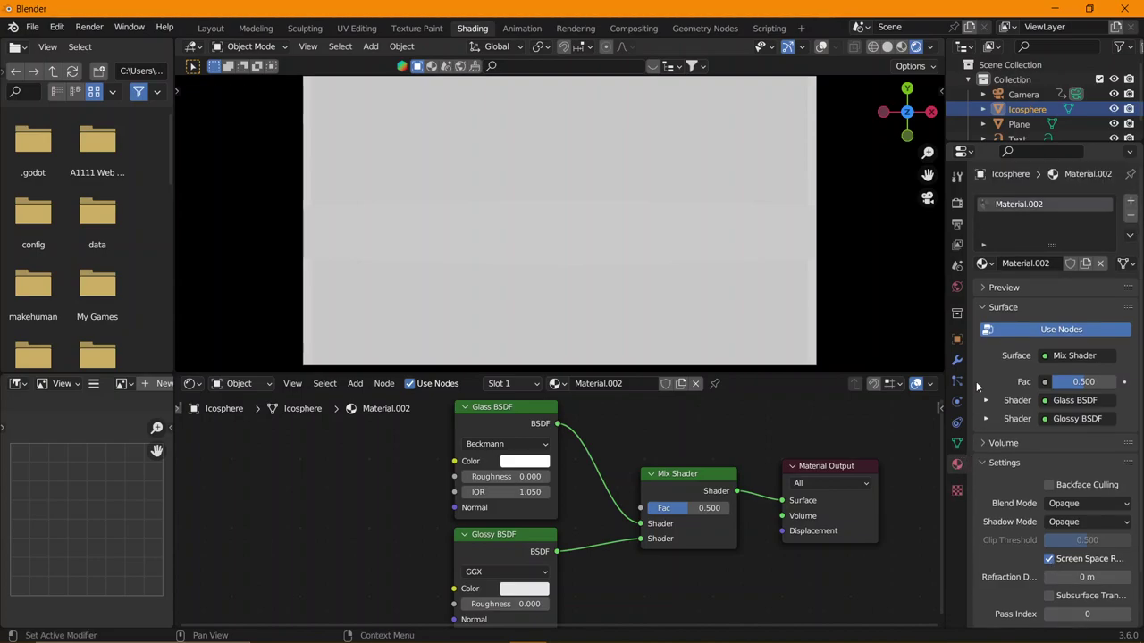
{"action": "left_click", "coordinate": [957, 203]}
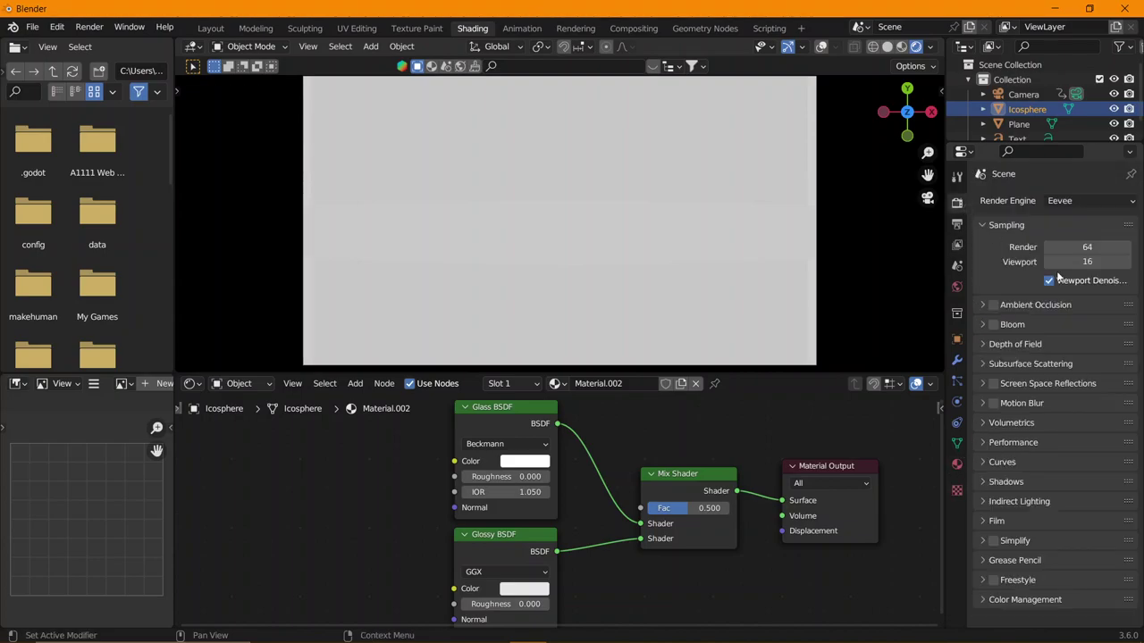
{"action": "left_click", "coordinate": [1005, 388]}
{"action": "left_click", "coordinate": [985, 380]}
{"action": "left_click", "coordinate": [986, 381]}
{"action": "left_click", "coordinate": [993, 383]}
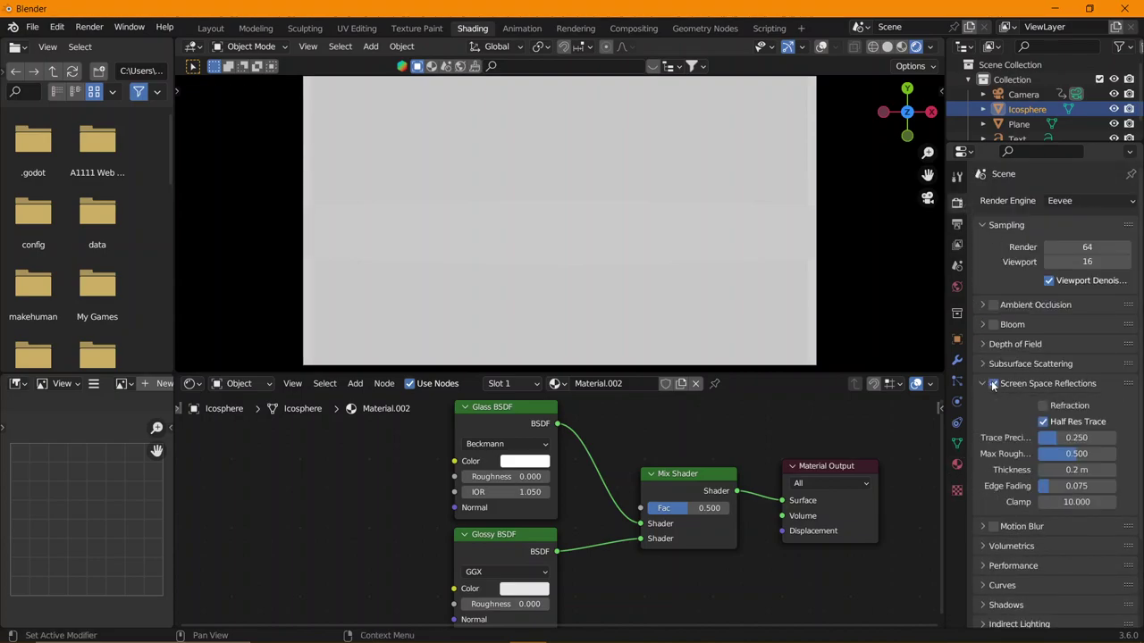
{"action": "left_click", "coordinate": [1051, 408]}
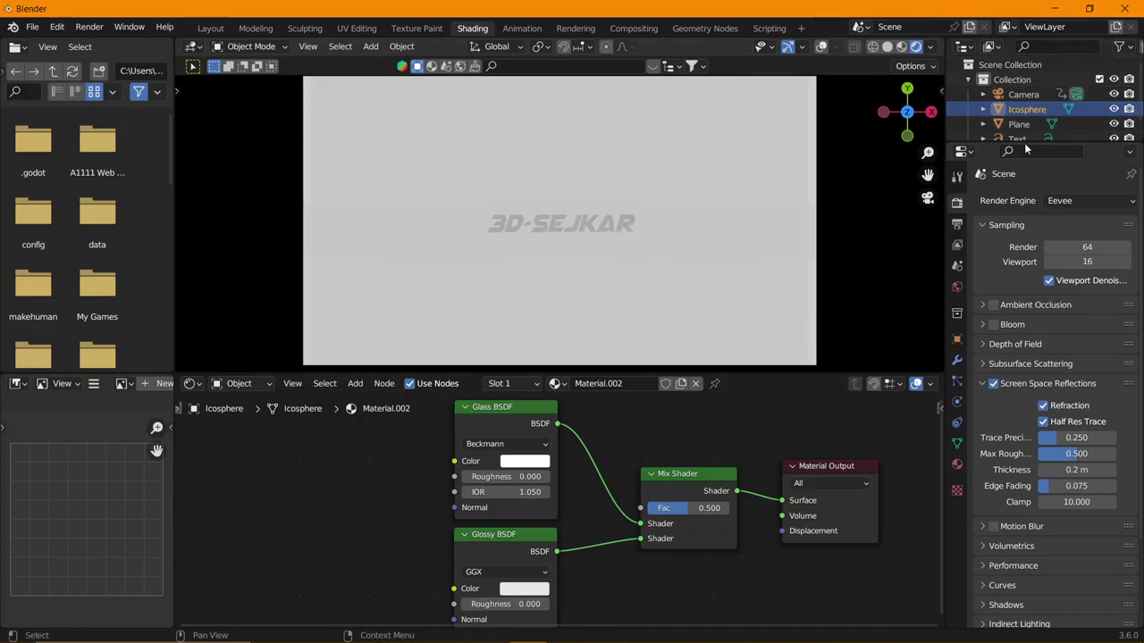
{"action": "mouse_move", "coordinate": [1027, 145]}
{"action": "left_mouse_down"}
{"action": "mouse_move", "coordinate": [1023, 212]}
{"action": "mouse_move", "coordinate": [1024, 181]}
{"action": "left_mouse_up"}
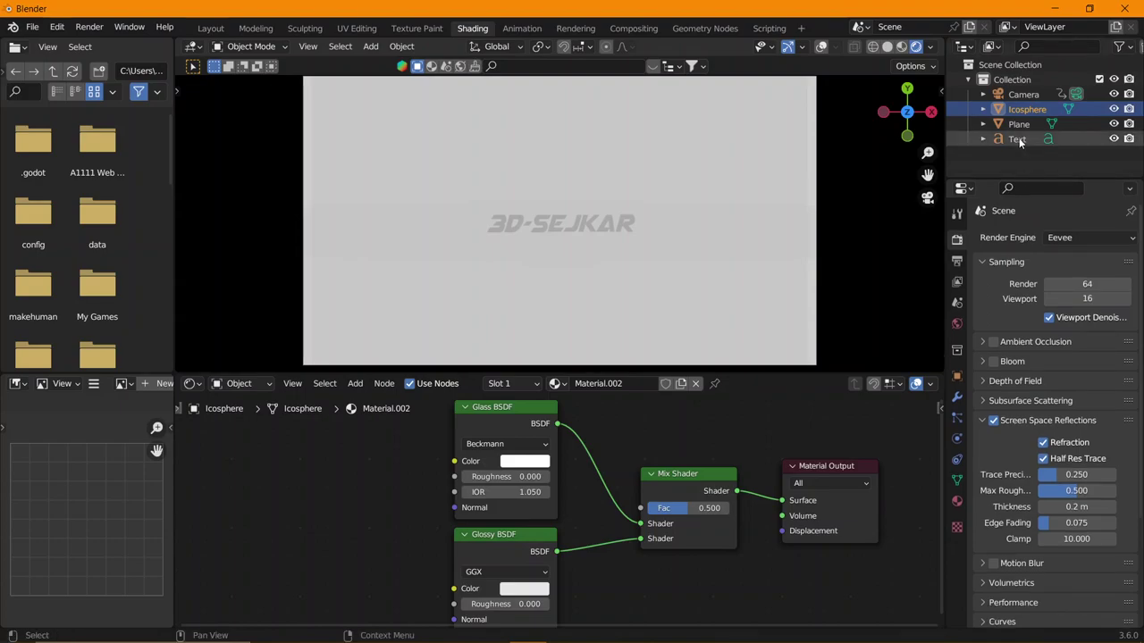
- Raise the Metallic and Roughness values of the 3D-SEJKAR text material
{"action": "left_click", "coordinate": [1017, 139]}
{"action": "scroll", "coordinate": [815, 551], "scroll_direction": "down", "scroll_amount": 4, "text": "shift"}
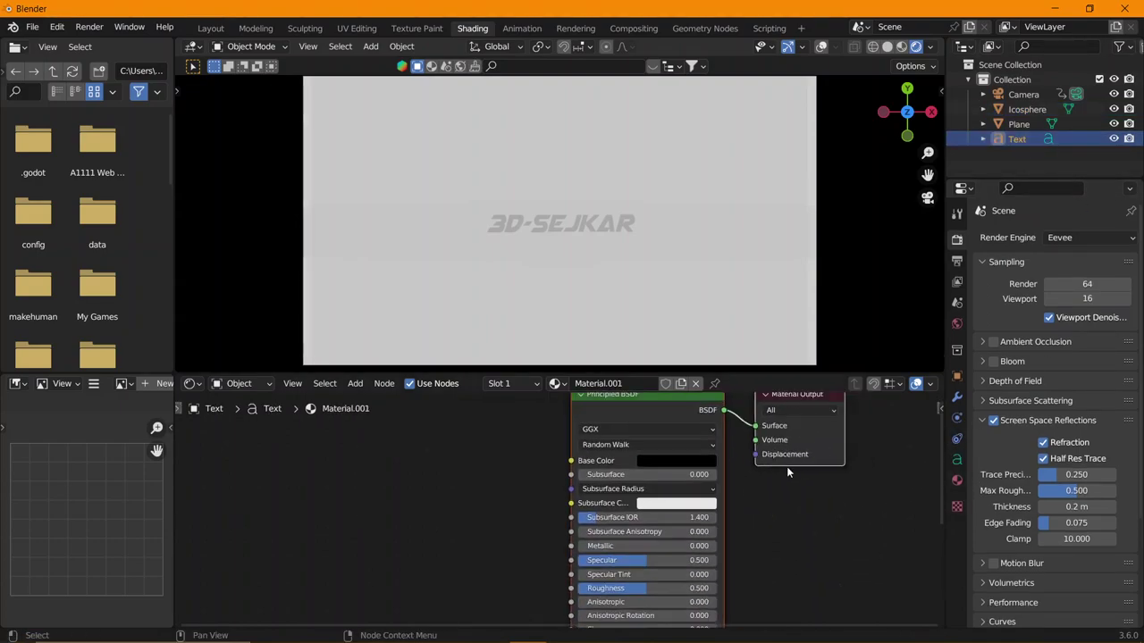
{"action": "scroll", "coordinate": [748, 462], "scroll_direction": "up", "scroll_amount": 1}
{"action": "left_click_drag", "start_coordinate": [605, 476], "coordinate": [711, 476]}
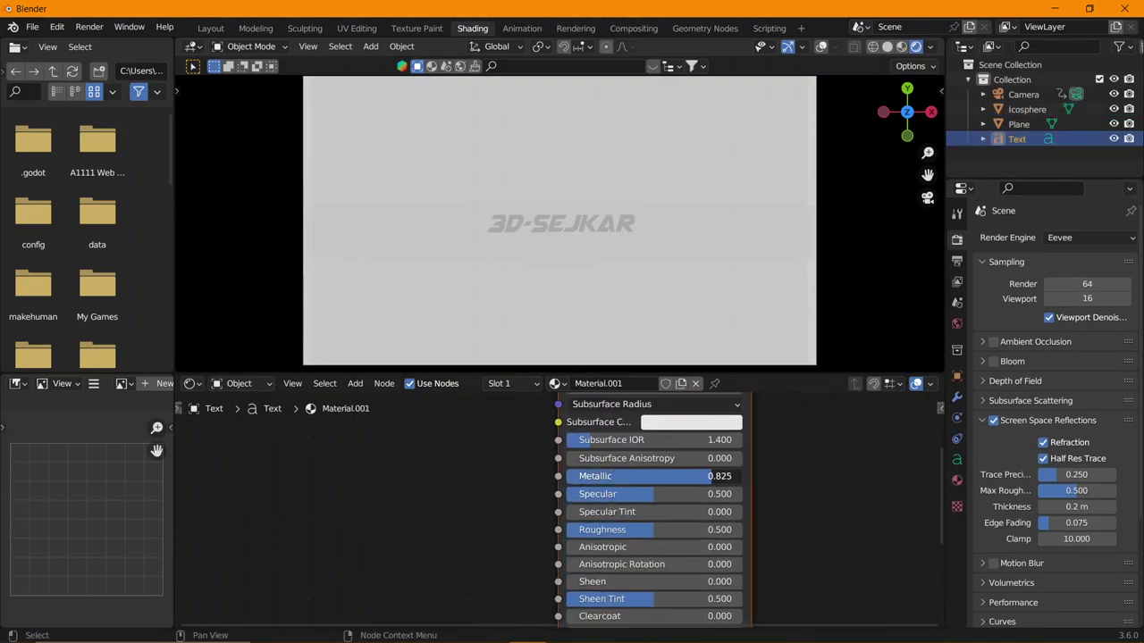
{"action": "mouse_move", "coordinate": [626, 530]}
{"action": "left_mouse_down"}
{"action": "mouse_move", "coordinate": [742, 530]}
{"action": "mouse_move", "coordinate": [706, 530]}
{"action": "left_mouse_up"}
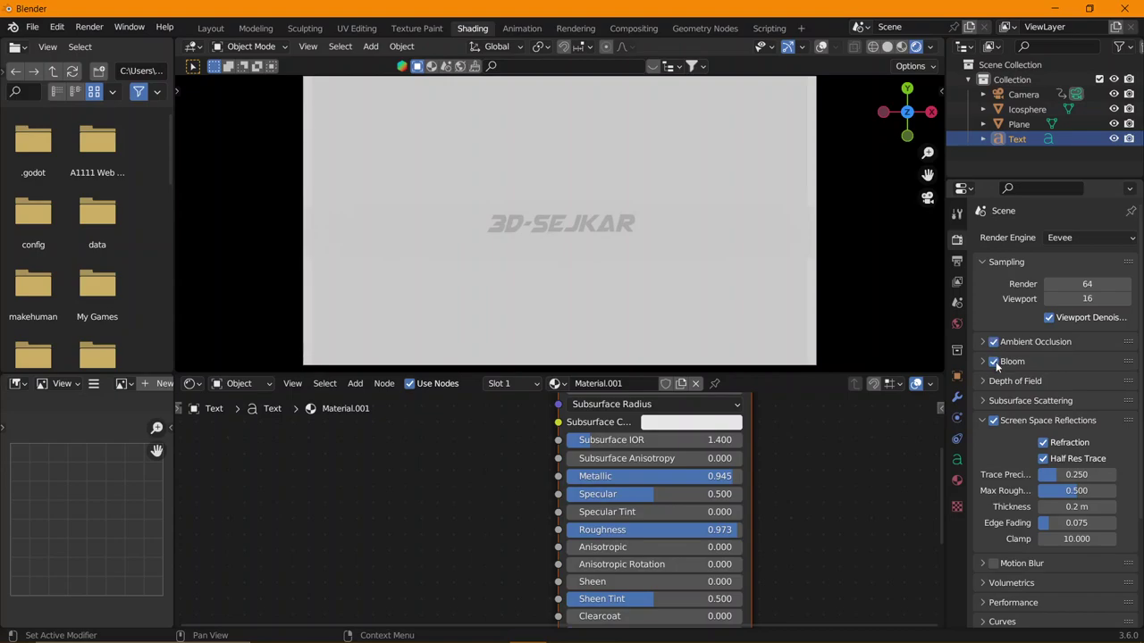
- On the Icosphere, add a second link from the Glass BSDF output and raise Glass IOR to 1.250
{"action": "left_click", "coordinate": [719, 223]}
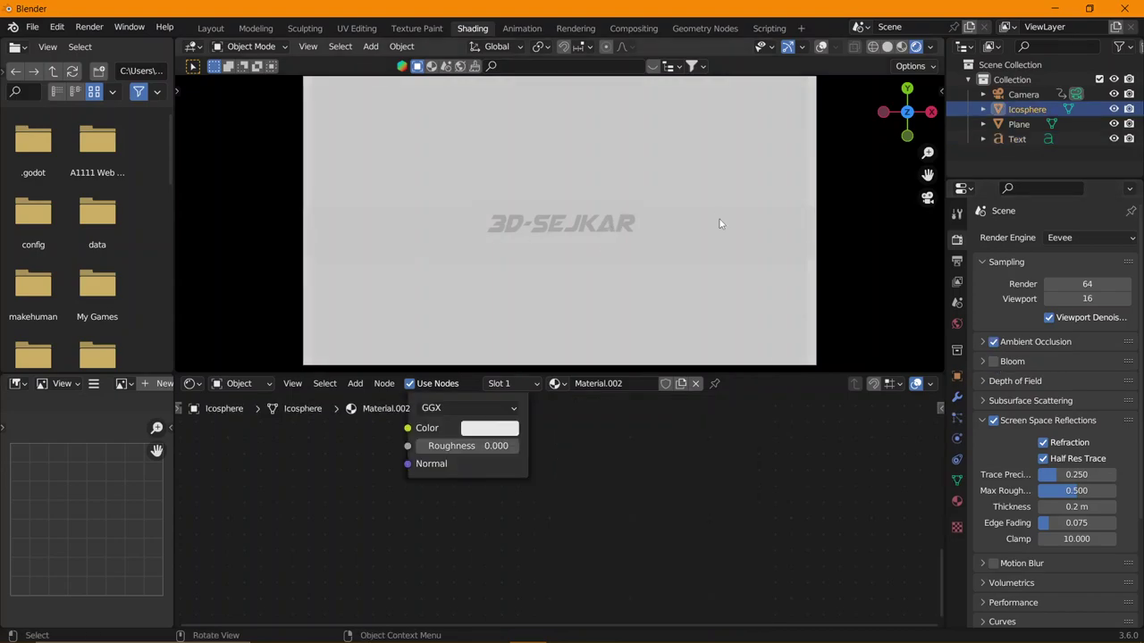
{"action": "middle_click_drag", "start_coordinate": [507, 467], "coordinate": [541, 530]}
{"action": "scroll", "coordinate": [542, 530], "scroll_direction": "down", "scroll_amount": 2}
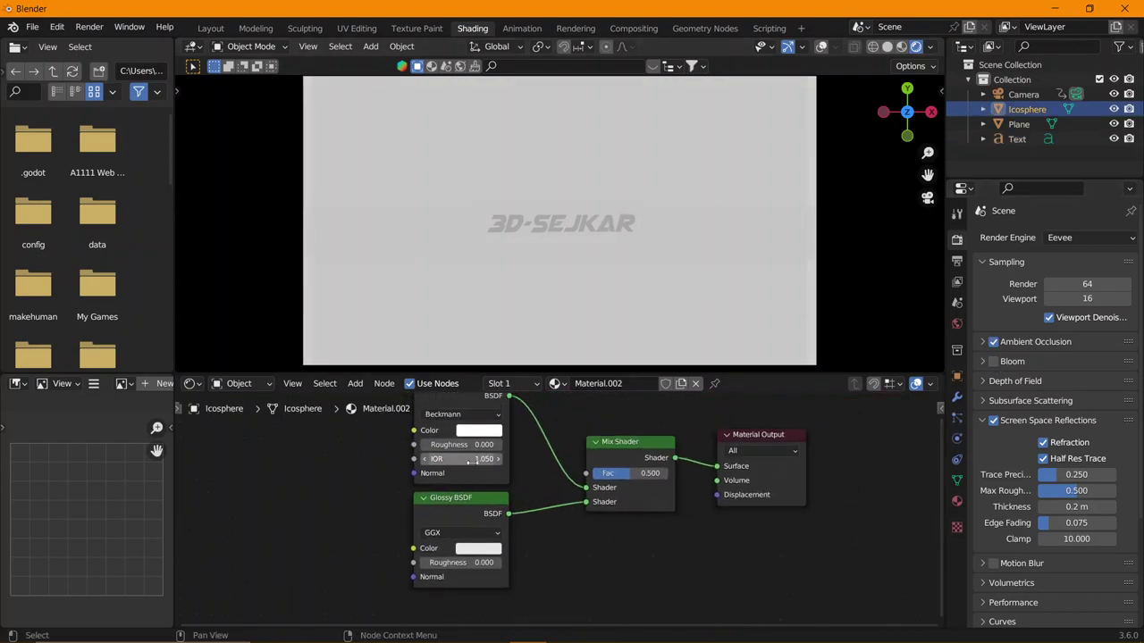
{"action": "left_click_drag", "start_coordinate": [509, 396], "coordinate": [717, 466]}
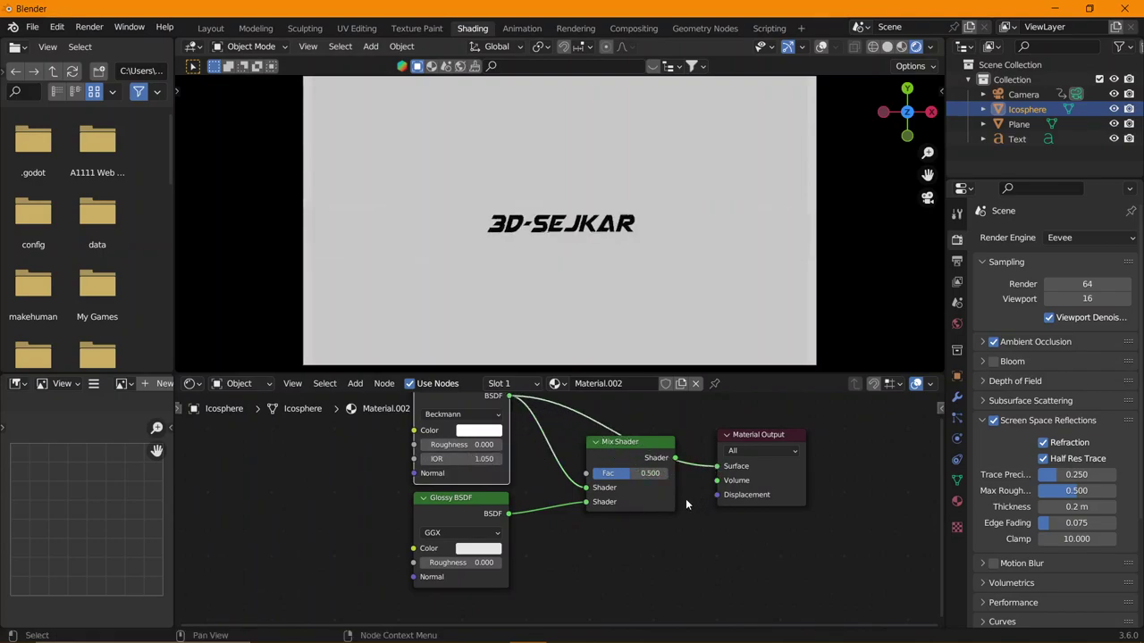
{"action": "left_click", "coordinate": [497, 459]}
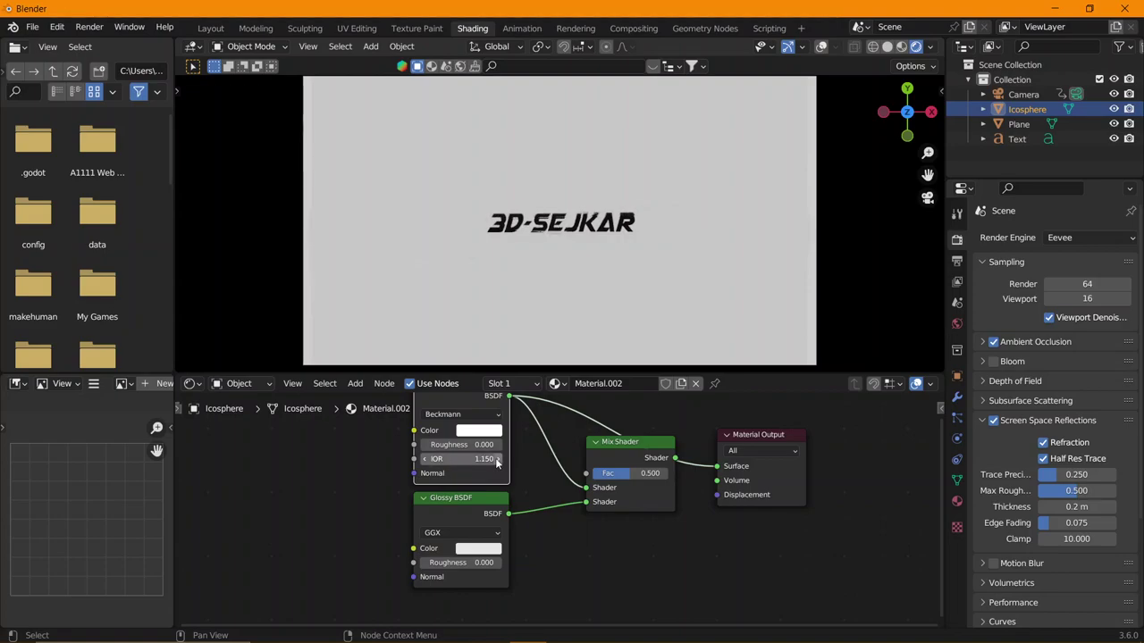
{"action": "left_click", "coordinate": [497, 459]}
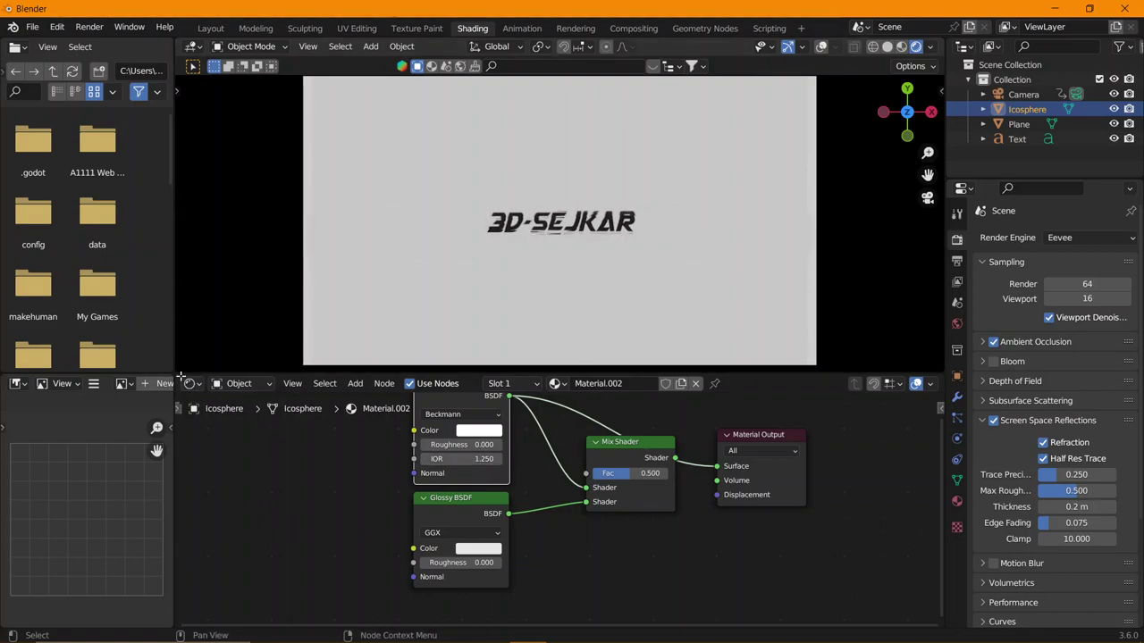
{"action": "left_click_drag", "start_coordinate": [179, 378], "coordinate": [152, 385]}
- Swap the file browser with the node editor, widen it, and turn the bottom area into a Timeline
{"action": "right_click", "coordinate": [154, 372]}
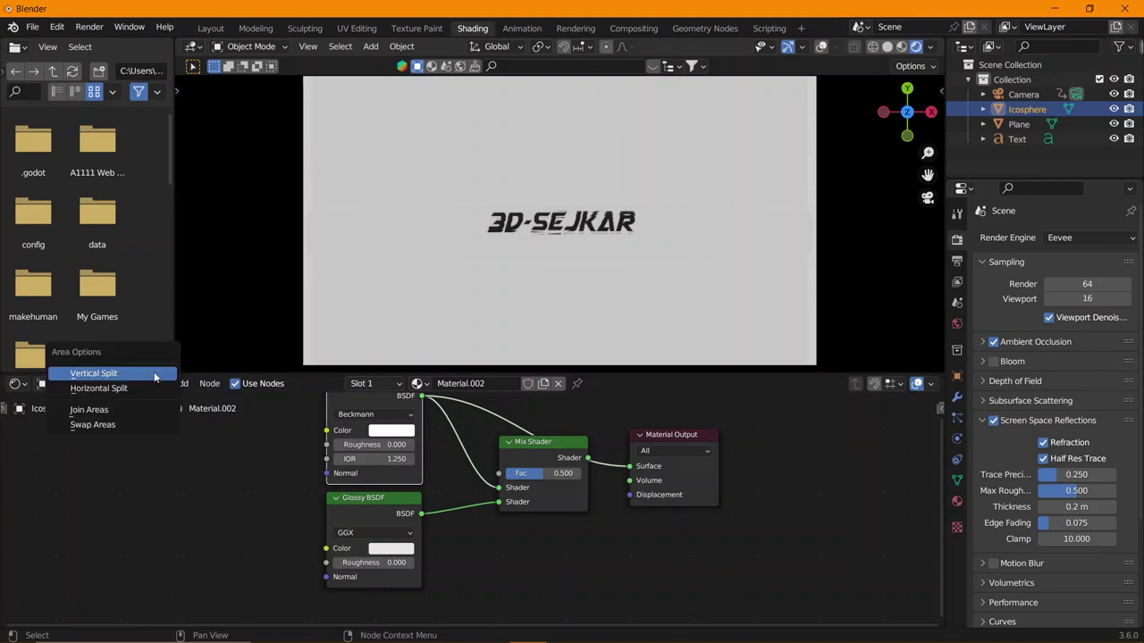
{"action": "left_click", "coordinate": [128, 421]}
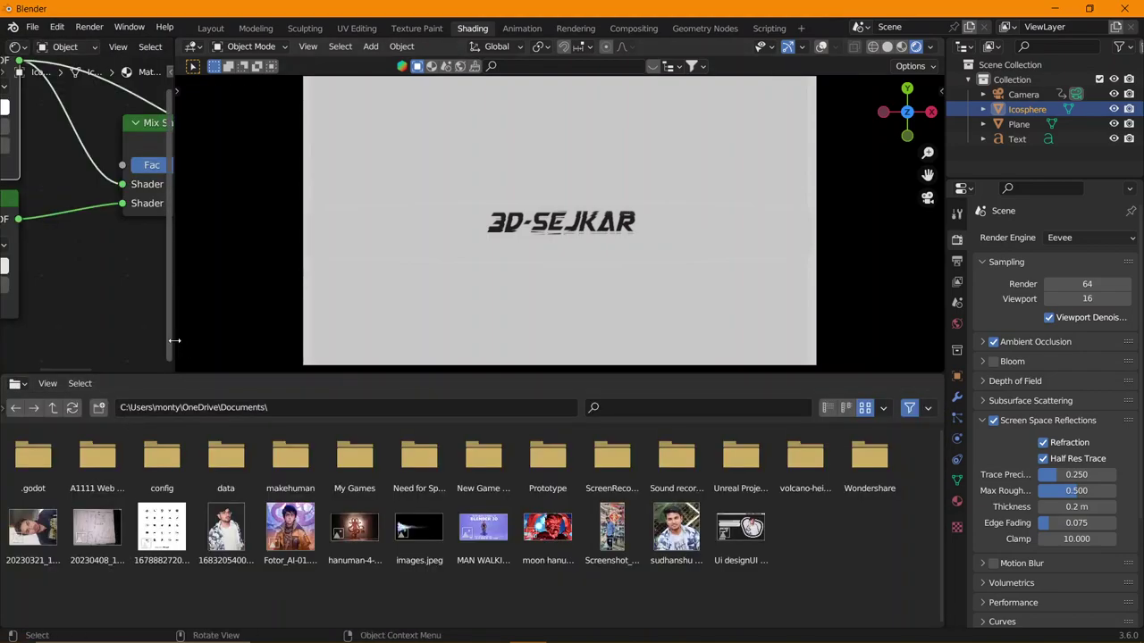
{"action": "left_click_drag", "start_coordinate": [174, 340], "coordinate": [373, 340]}
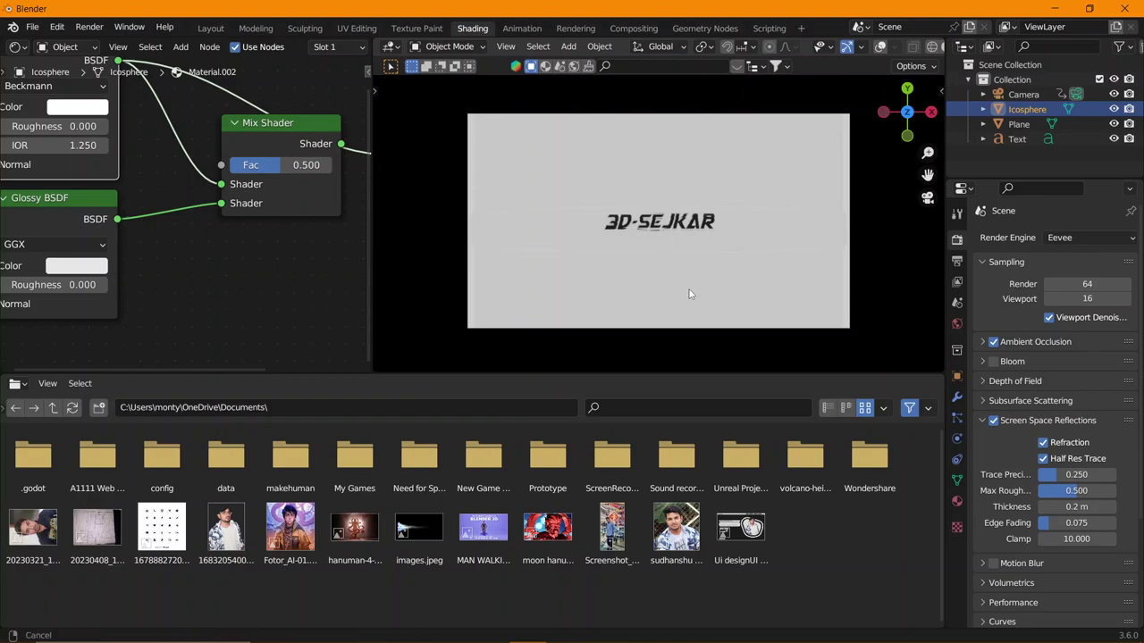
{"action": "left_click_drag", "start_coordinate": [373, 257], "coordinate": [445, 256]}
{"action": "scroll", "coordinate": [623, 268], "scroll_direction": "up", "scroll_amount": 1}
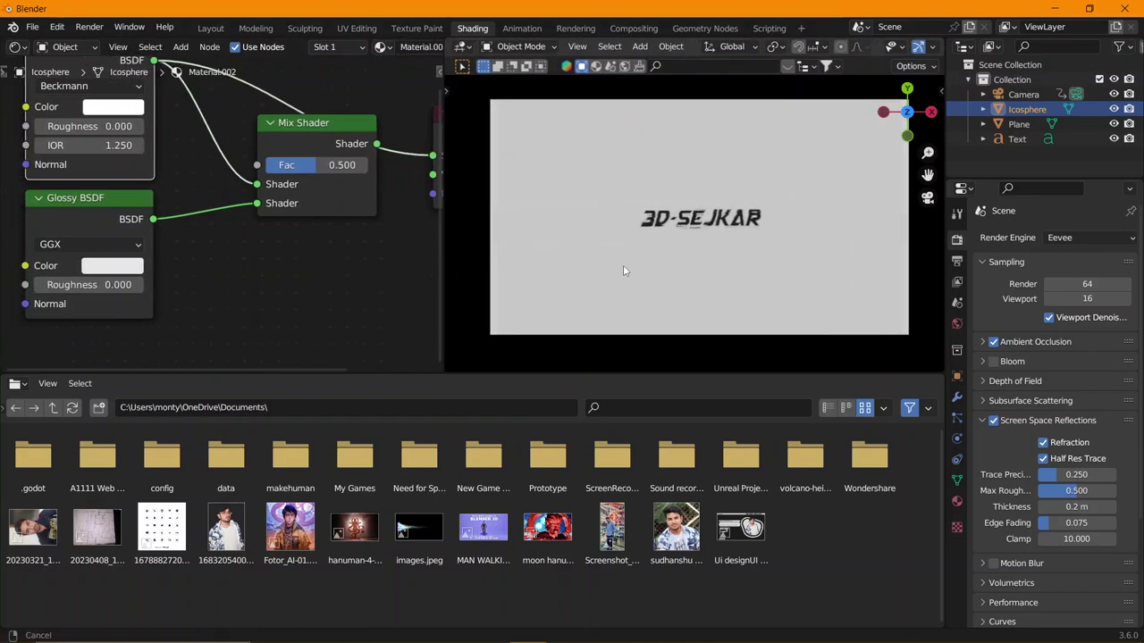
{"action": "scroll", "coordinate": [624, 259], "scroll_direction": "up", "scroll_amount": 1}
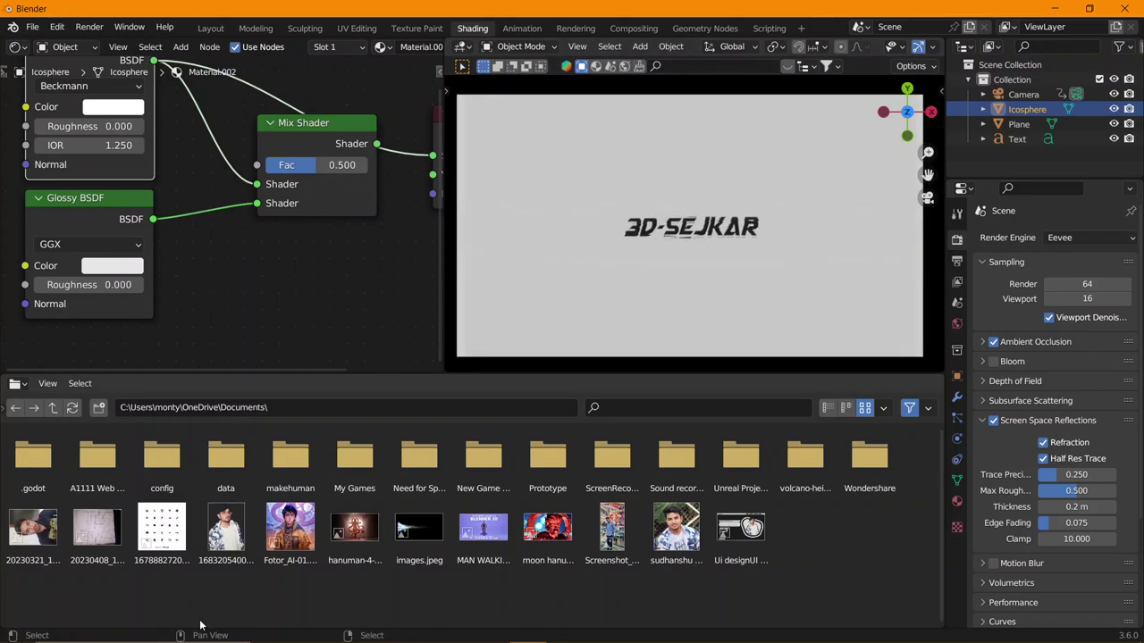
{"action": "left_click", "coordinate": [15, 383]}
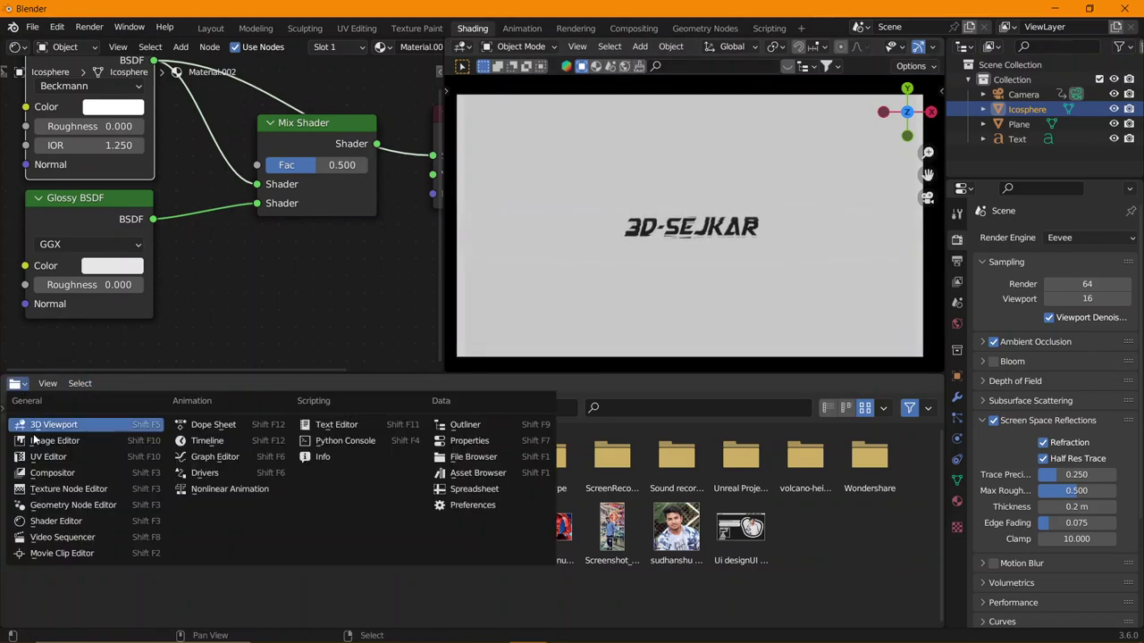
{"action": "left_click", "coordinate": [222, 452]}
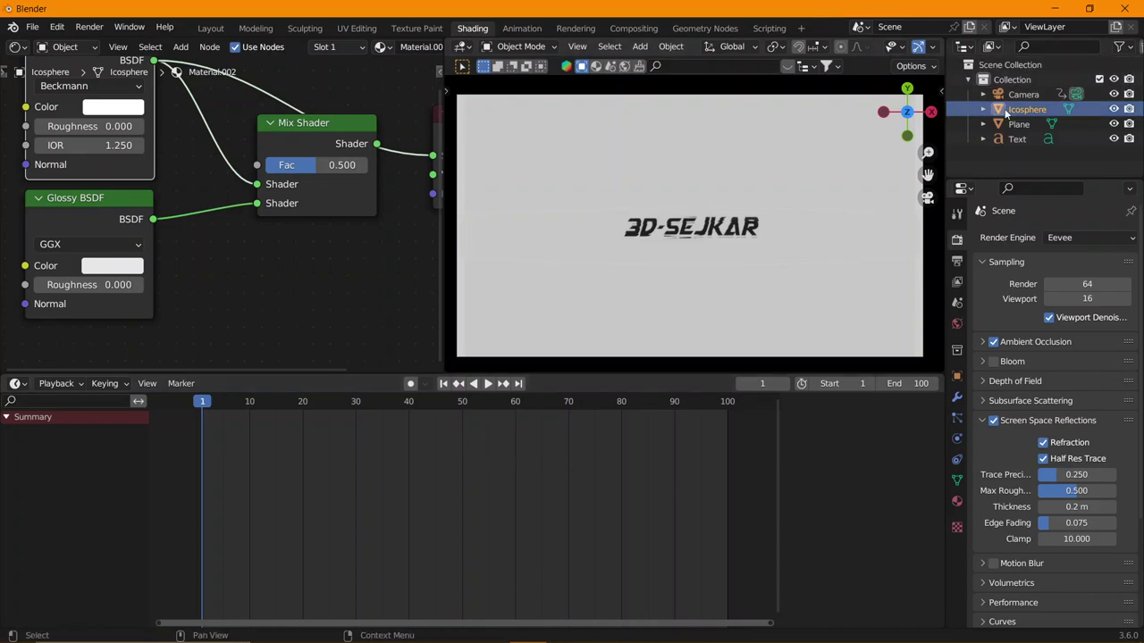
- Turn on overlays and rendered shading, then keyframe the Icosphere's transforms at frame 1
{"action": "scroll", "coordinate": [901, 50], "scroll_direction": "down", "scroll_amount": 4}
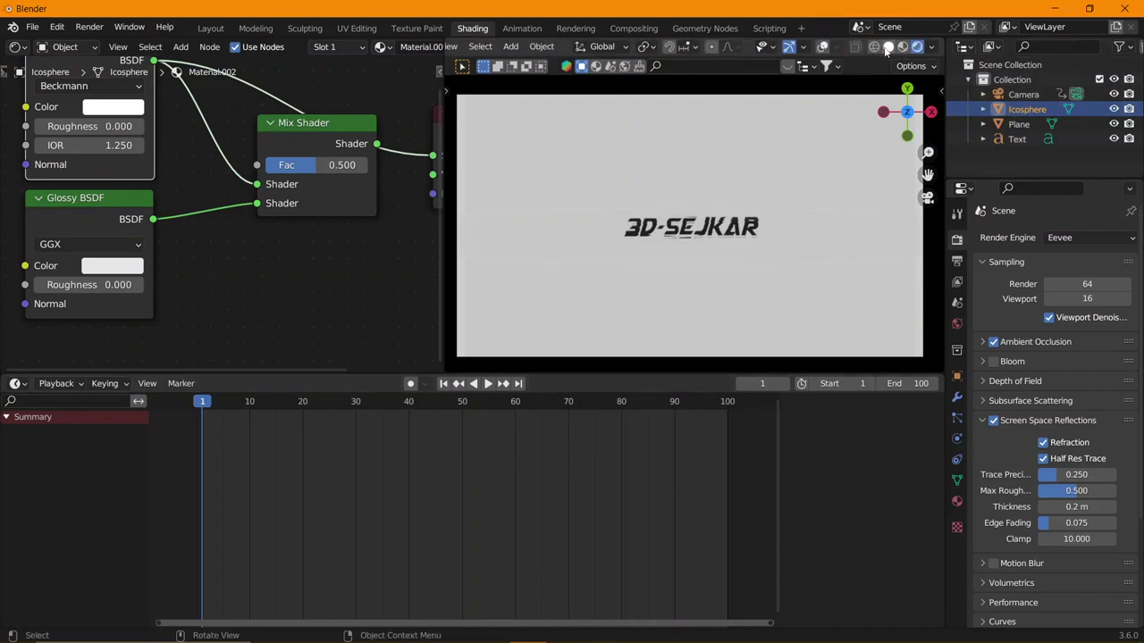
{"action": "left_click", "coordinate": [821, 47]}
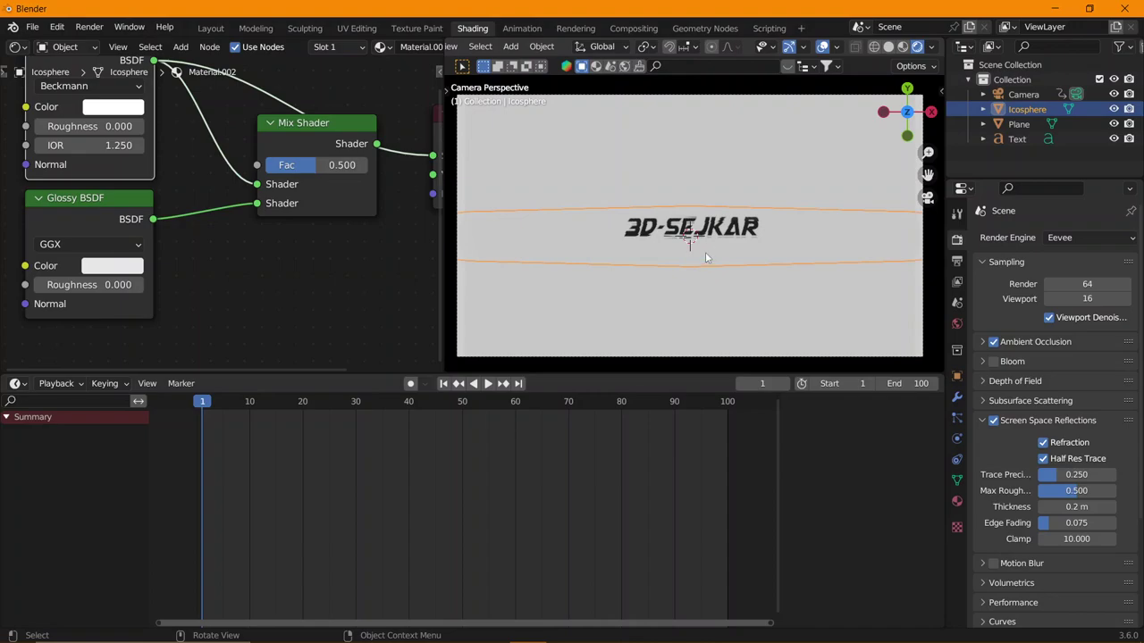
{"action": "left_click", "coordinate": [890, 47]}
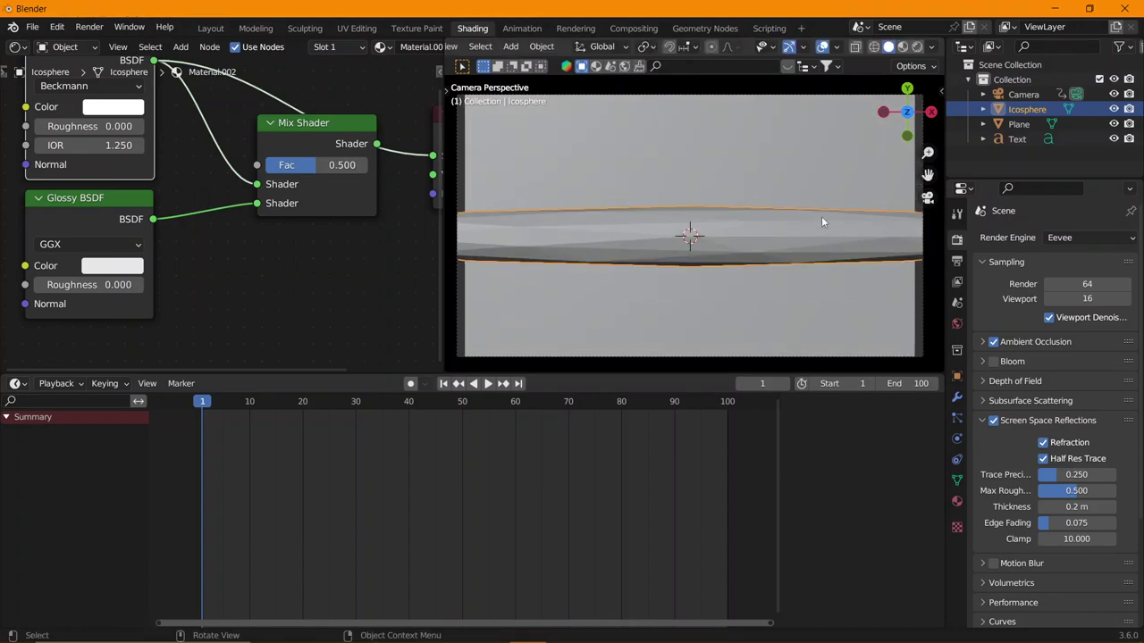
{"action": "left_click", "coordinate": [917, 47]}
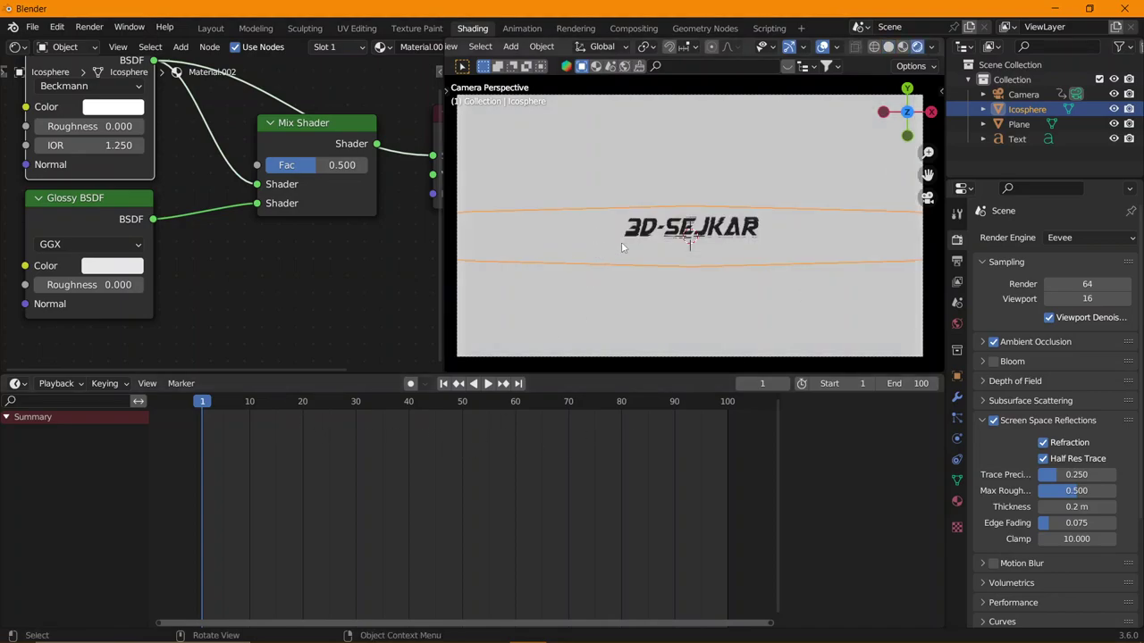
{"action": "key", "text": "i"}
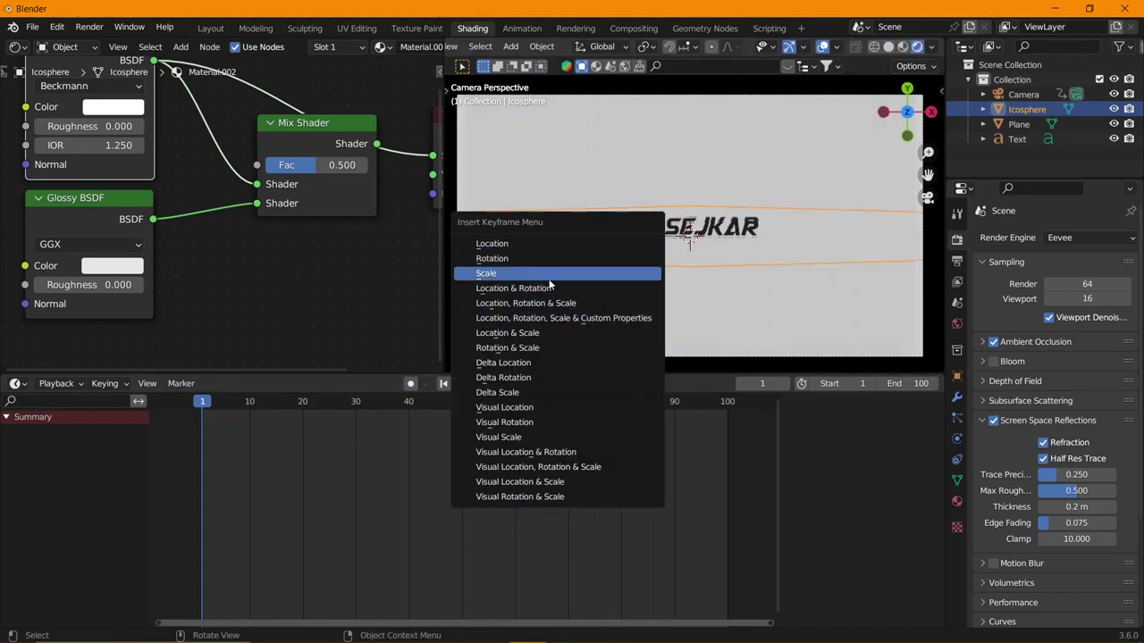
{"action": "left_click", "coordinate": [561, 304]}
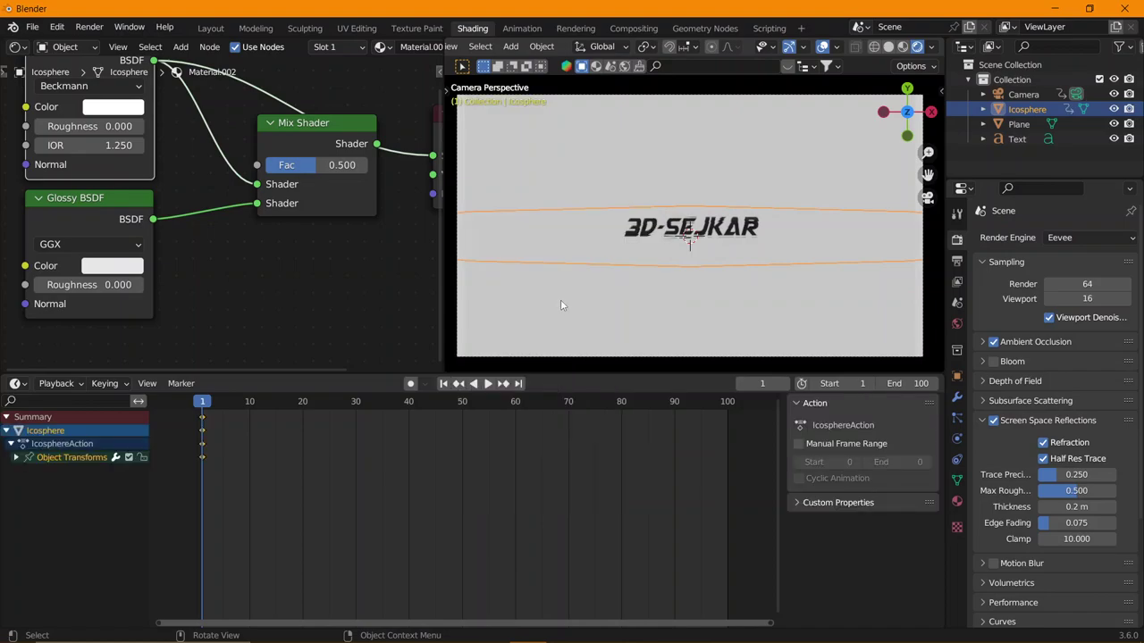
- At frame 100, set the Icosphere's Rotation X to 720° and keyframe it
{"action": "left_click", "coordinate": [729, 403]}
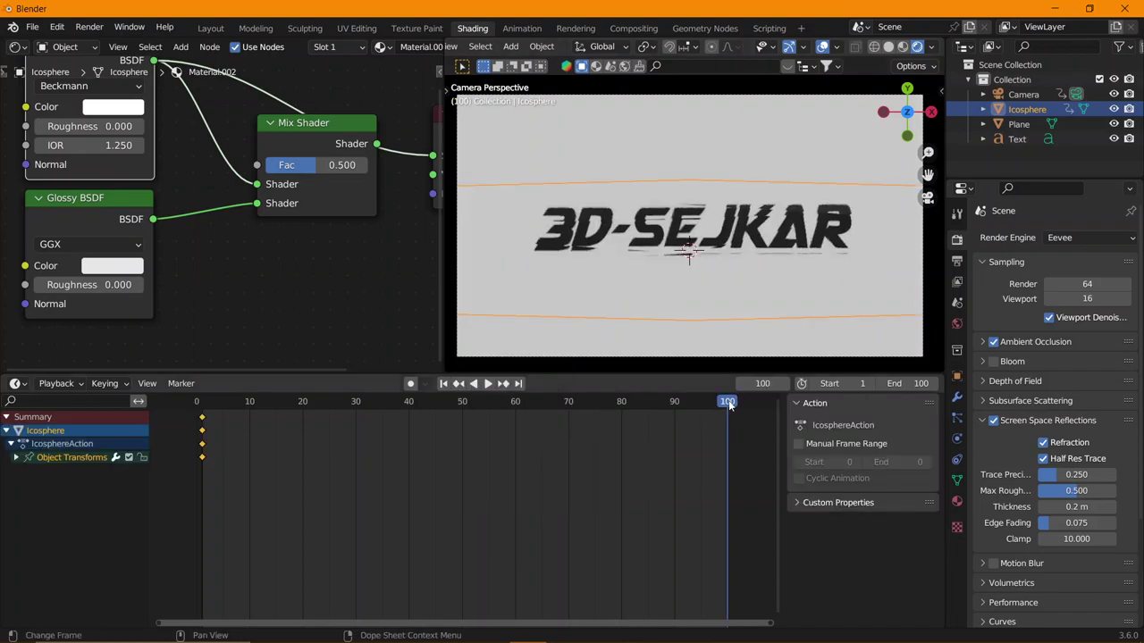
{"action": "key", "text": "r"}
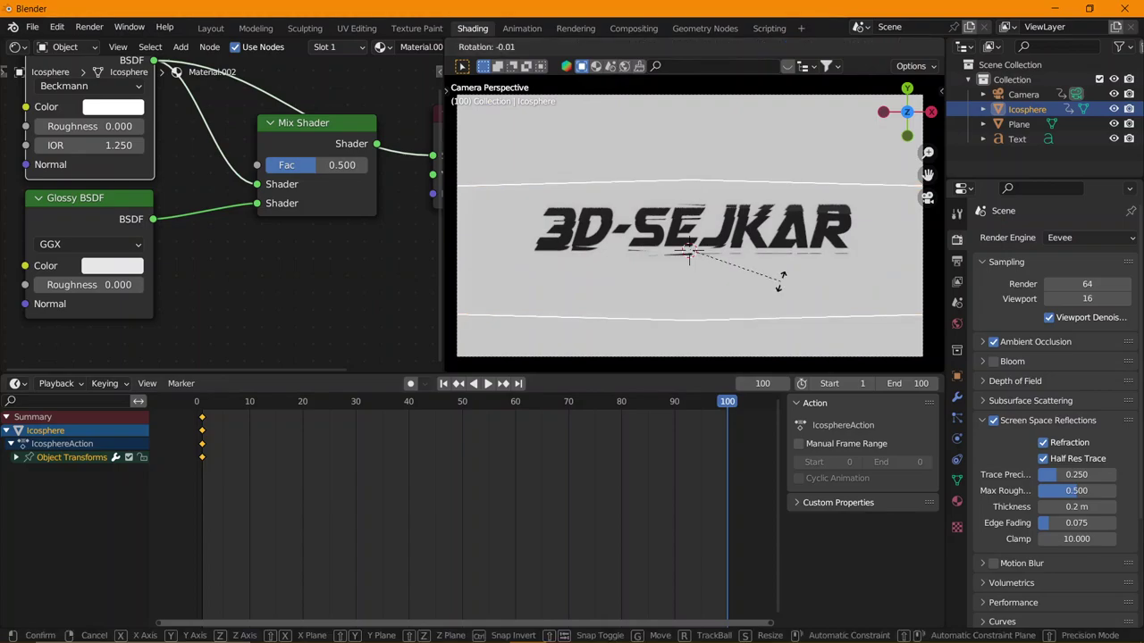
{"action": "key", "text": "x"}
{"action": "left_click", "coordinate": [779, 283]}
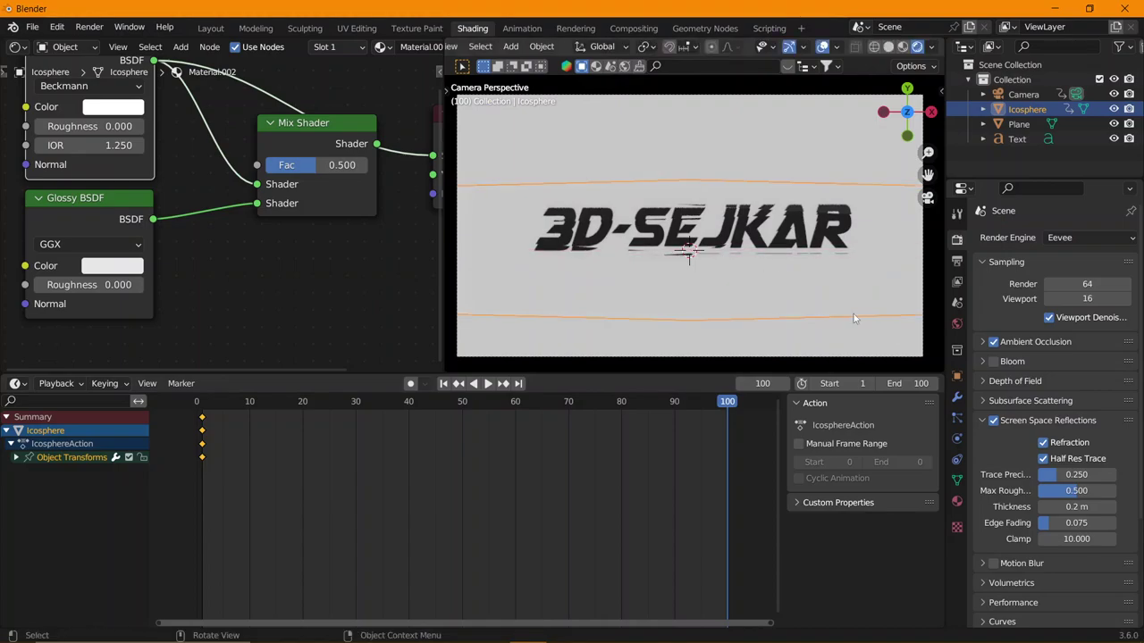
{"action": "left_click", "coordinate": [957, 377]}
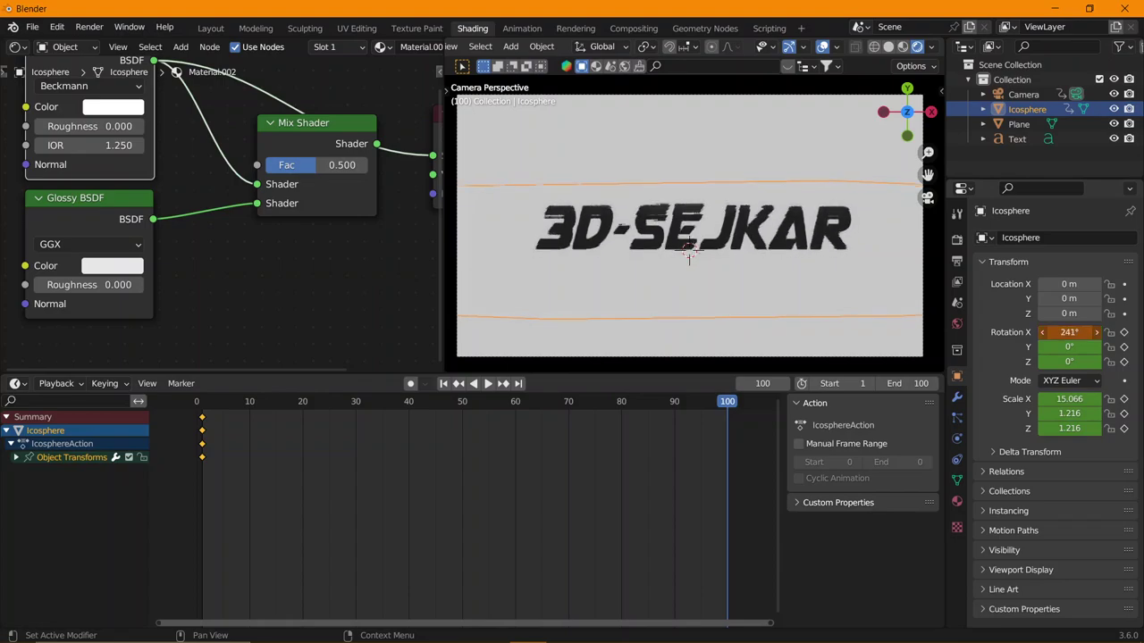
{"action": "double_click", "coordinate": [1073, 333]}
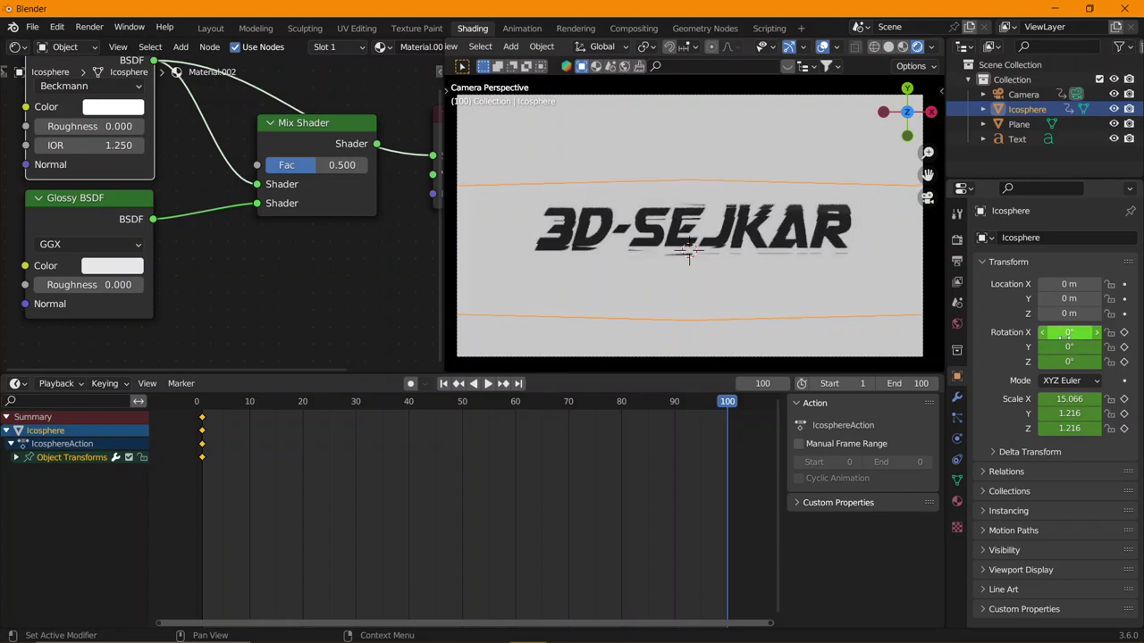
{"action": "double_click", "coordinate": [1069, 335]}
{"action": "type", "text": "720"}
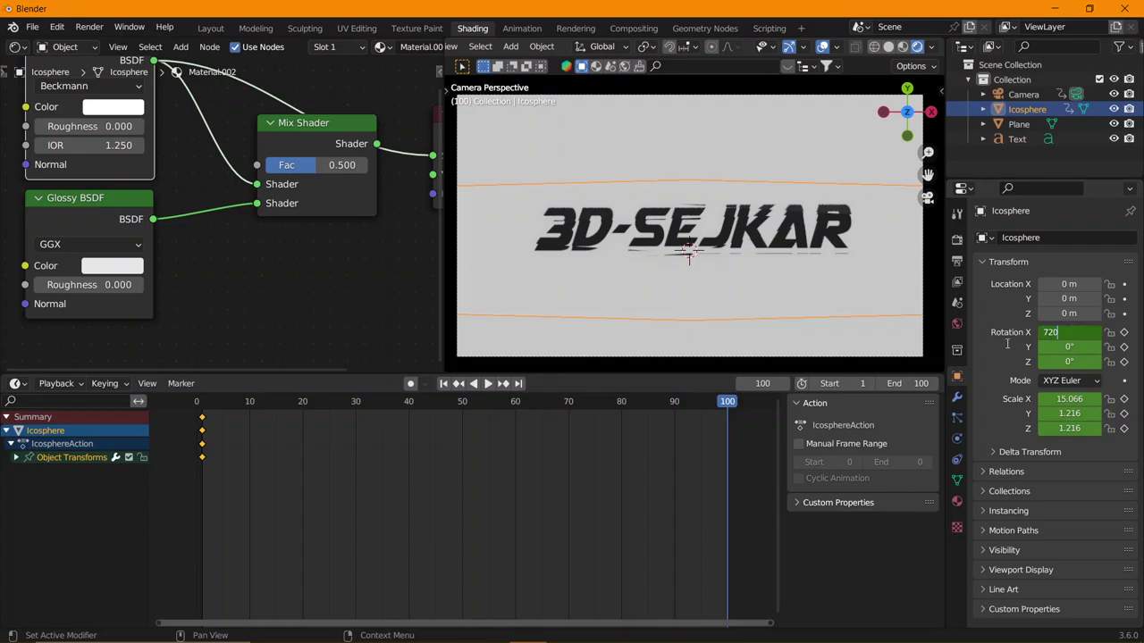
{"action": "key", "text": "Return"}
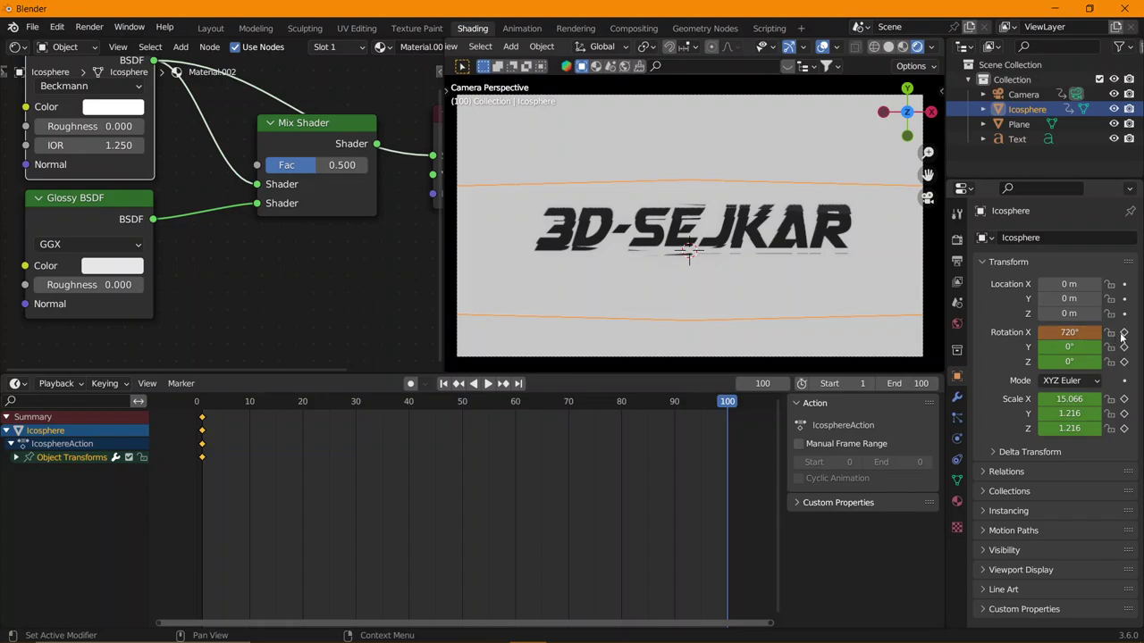
{"action": "left_click", "coordinate": [1124, 332]}
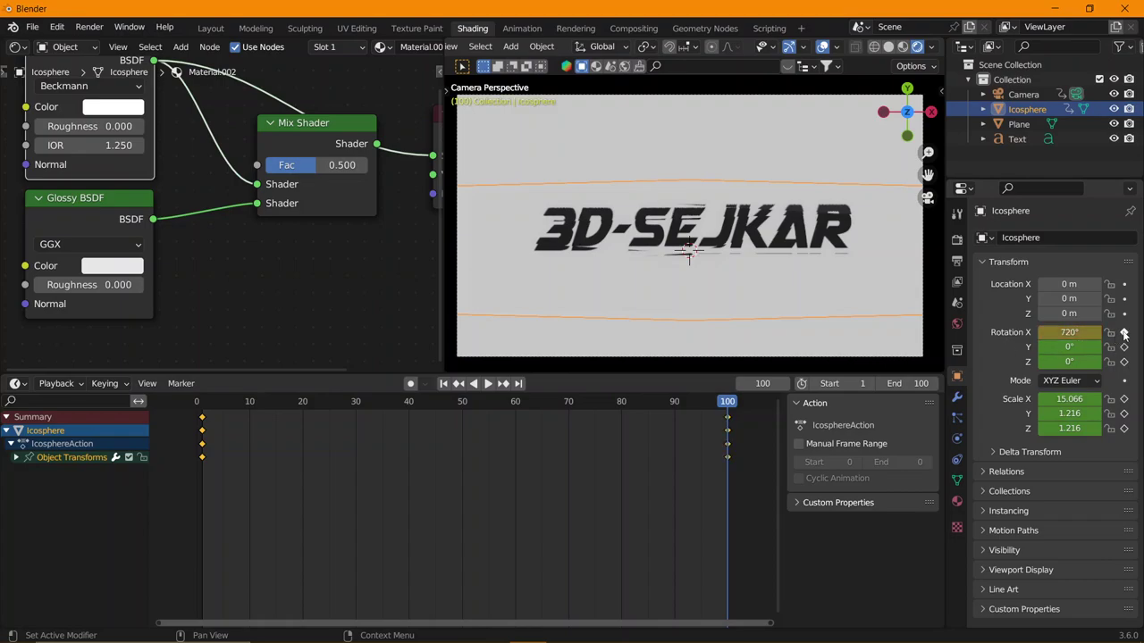
{"action": "left_click", "coordinate": [200, 405]}
- Switch the icosphere's keyframes to Linear interpolation
{"action": "key", "text": "space"}
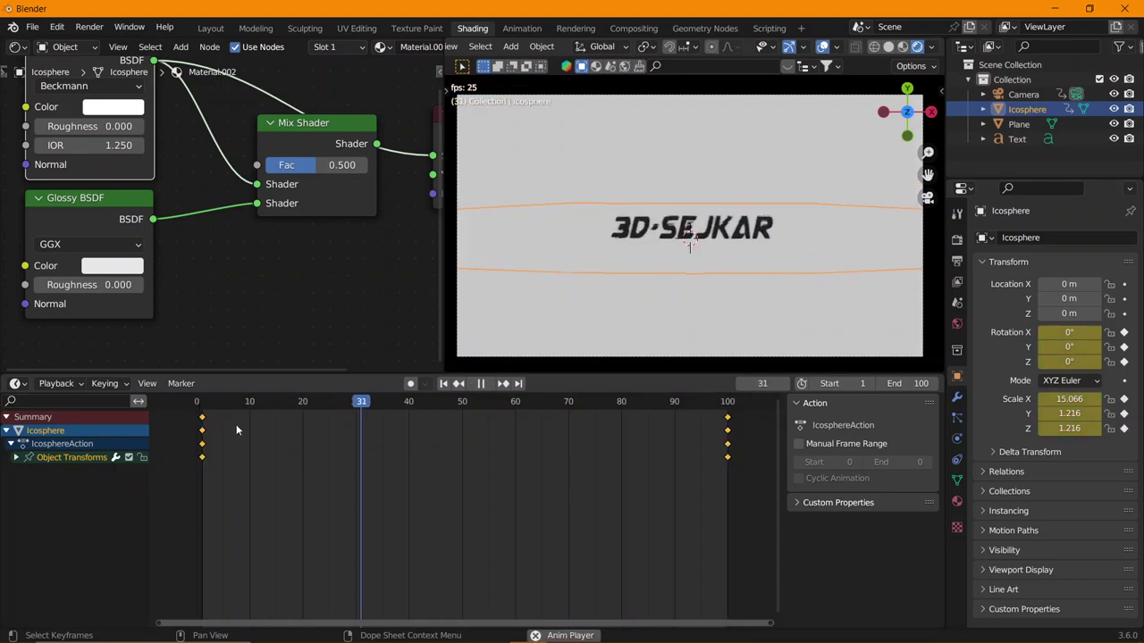
{"action": "key", "text": "space"}
{"action": "key", "text": "t"}
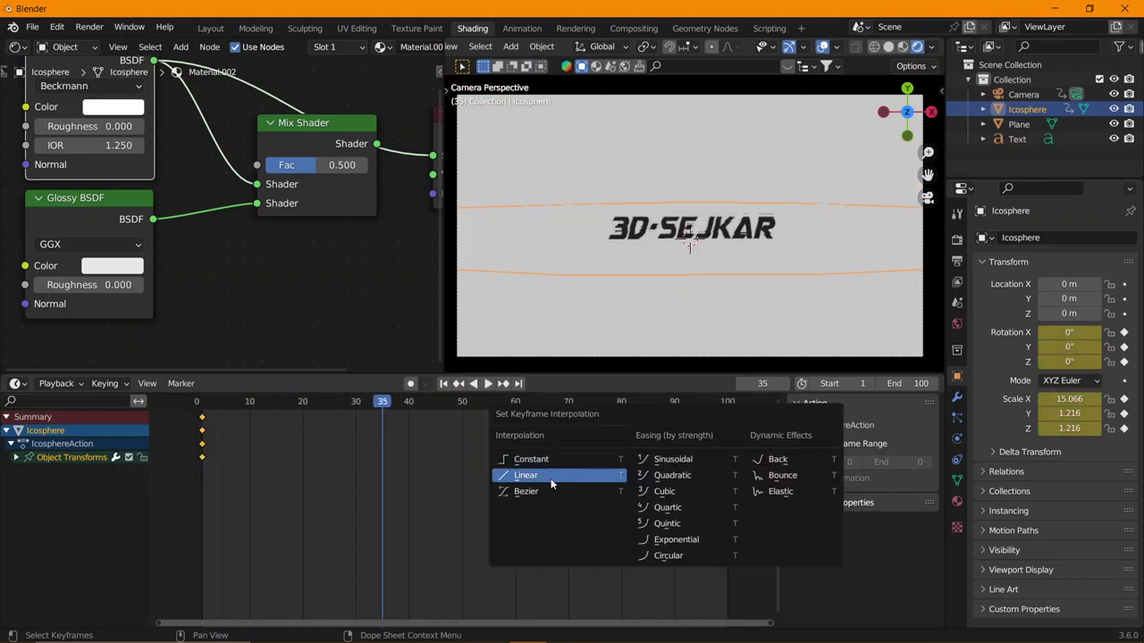
{"action": "left_click", "coordinate": [570, 475]}
- Replay the animation from frame 1 with the viewport overlays hidden
{"action": "key", "text": "shift+Left"}
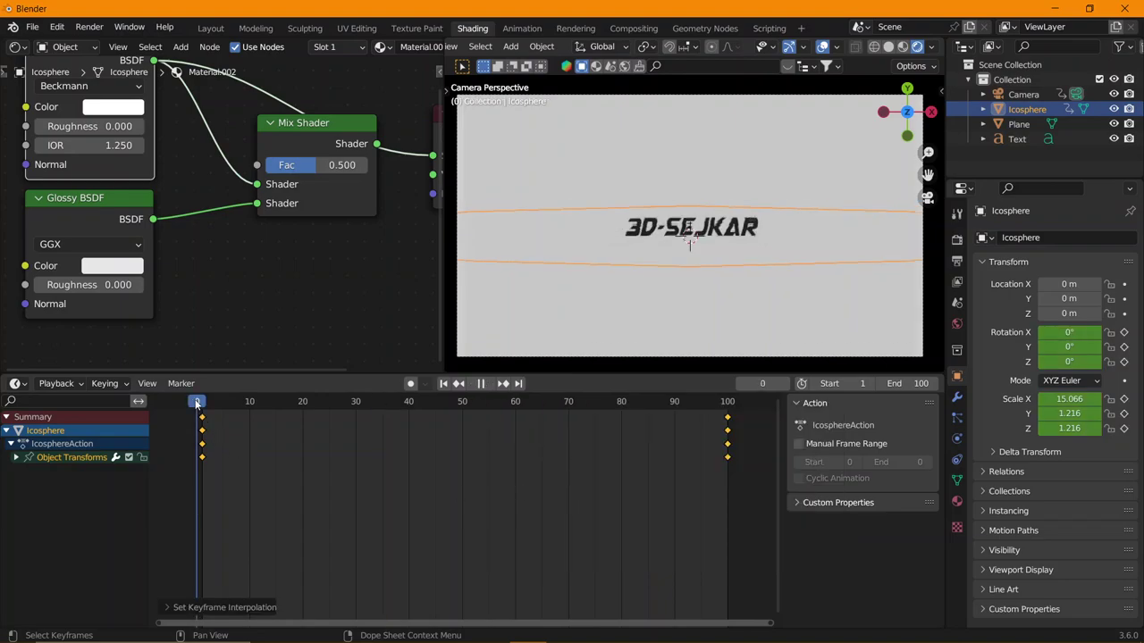
{"action": "key", "text": "space"}
{"action": "key", "text": "space"}
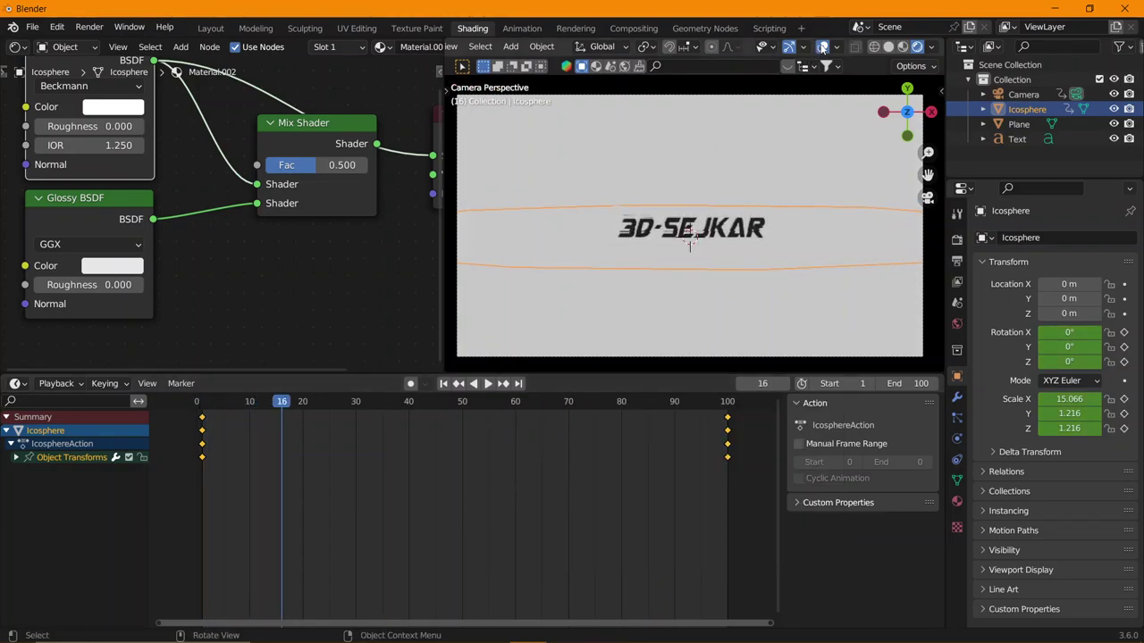
{"action": "left_click", "coordinate": [822, 47]}
{"action": "key", "text": "shift+Left"}
{"action": "key", "text": "space"}
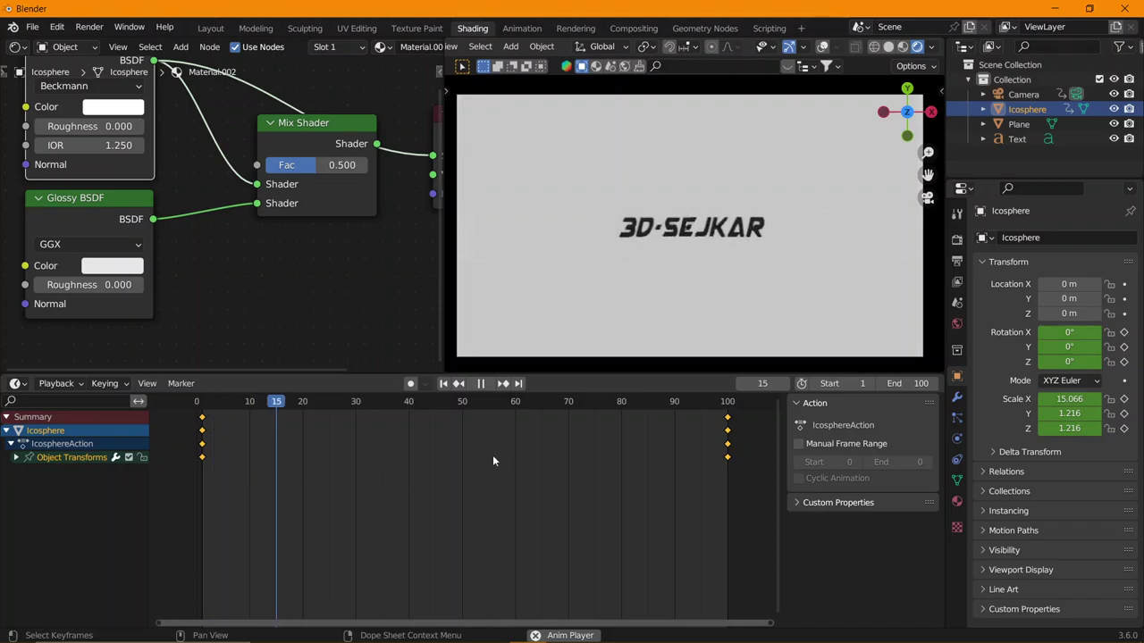
{"action": "key", "text": "space"}
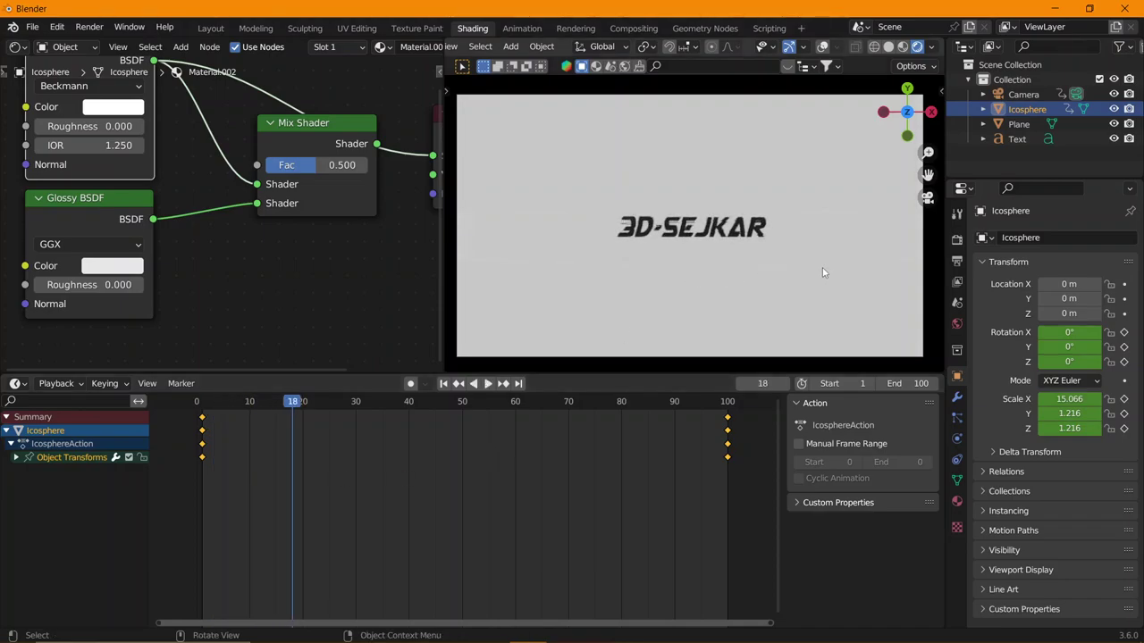
- Scale the icosphere larger along Y and Z only, leaving X unchanged
{"action": "key", "text": "s"}
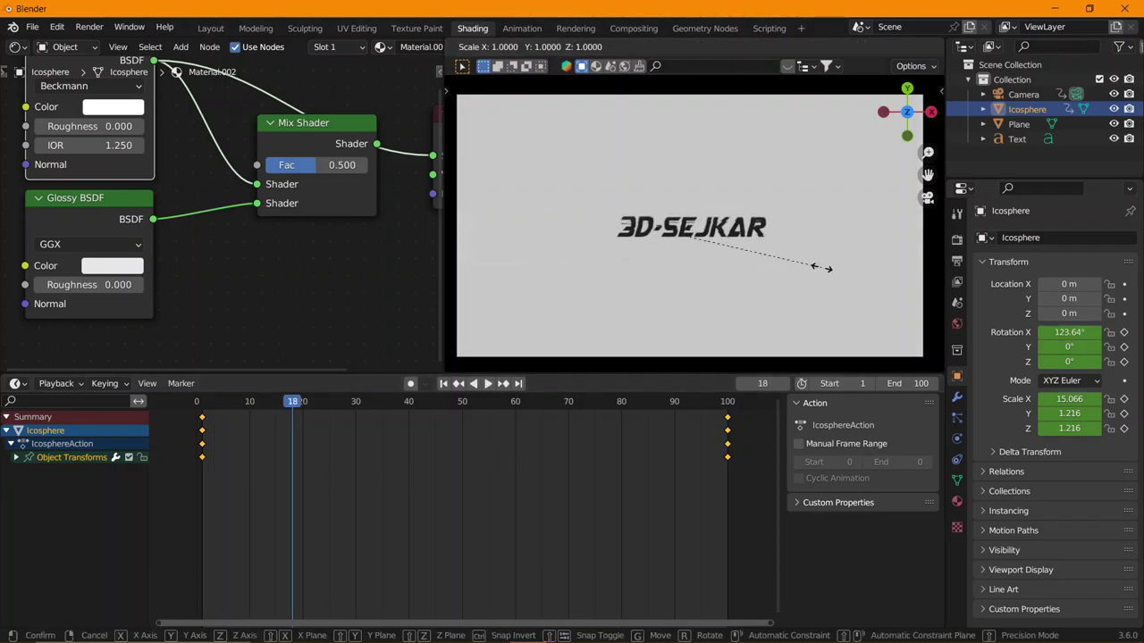
{"action": "key", "text": "x"}
{"action": "key", "text": "Escape"}
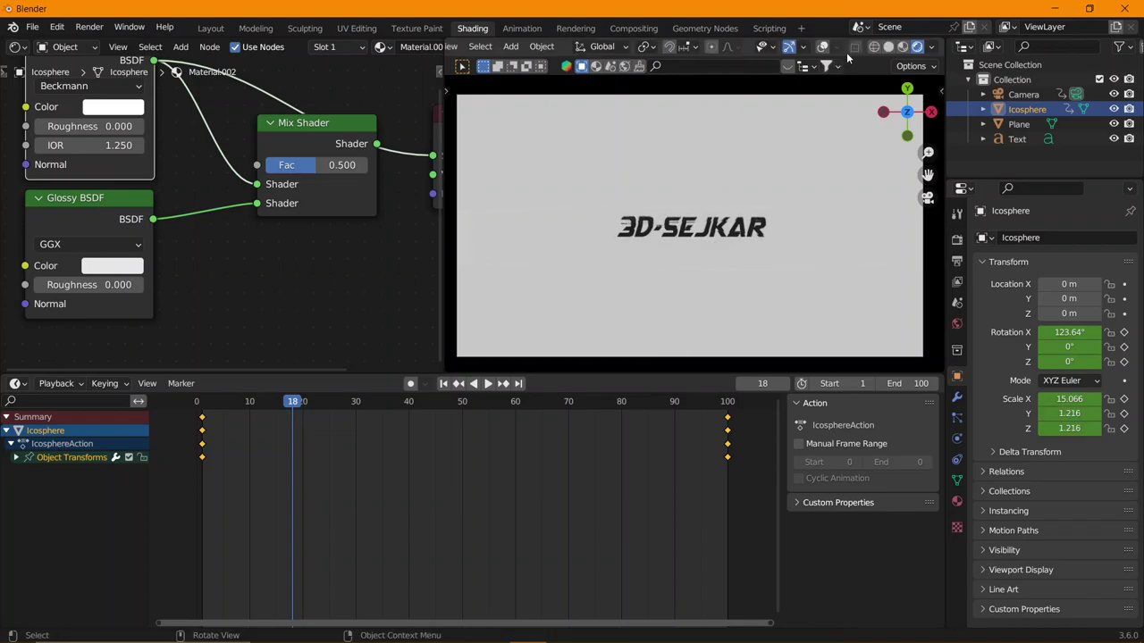
{"action": "left_click", "coordinate": [824, 49]}
{"action": "key", "text": "s"}
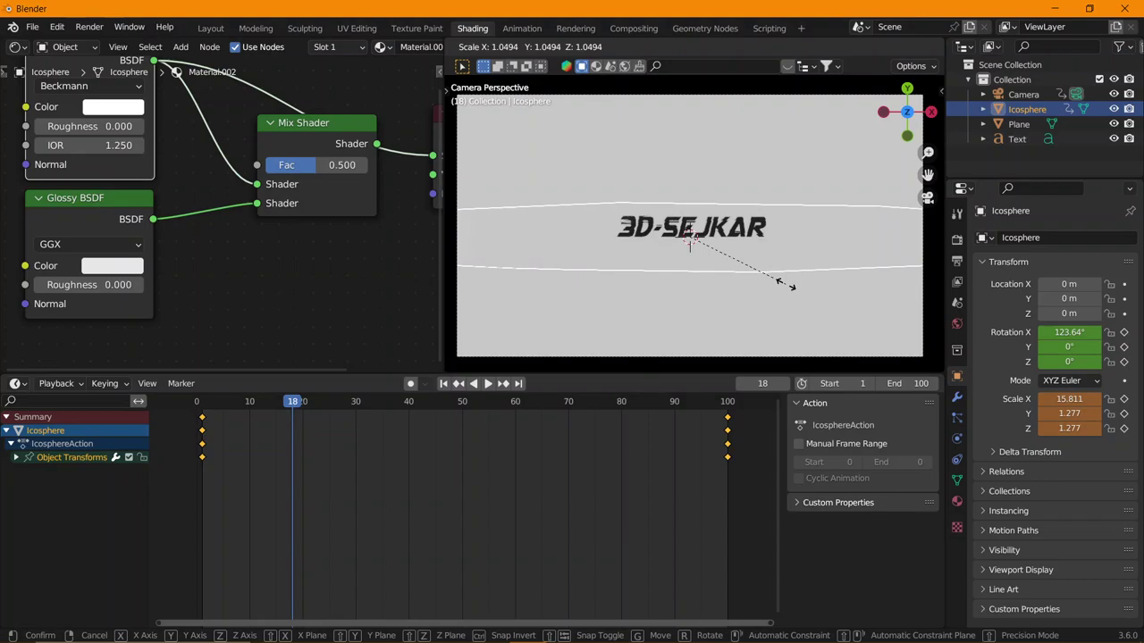
{"action": "key", "text": "shift+x"}
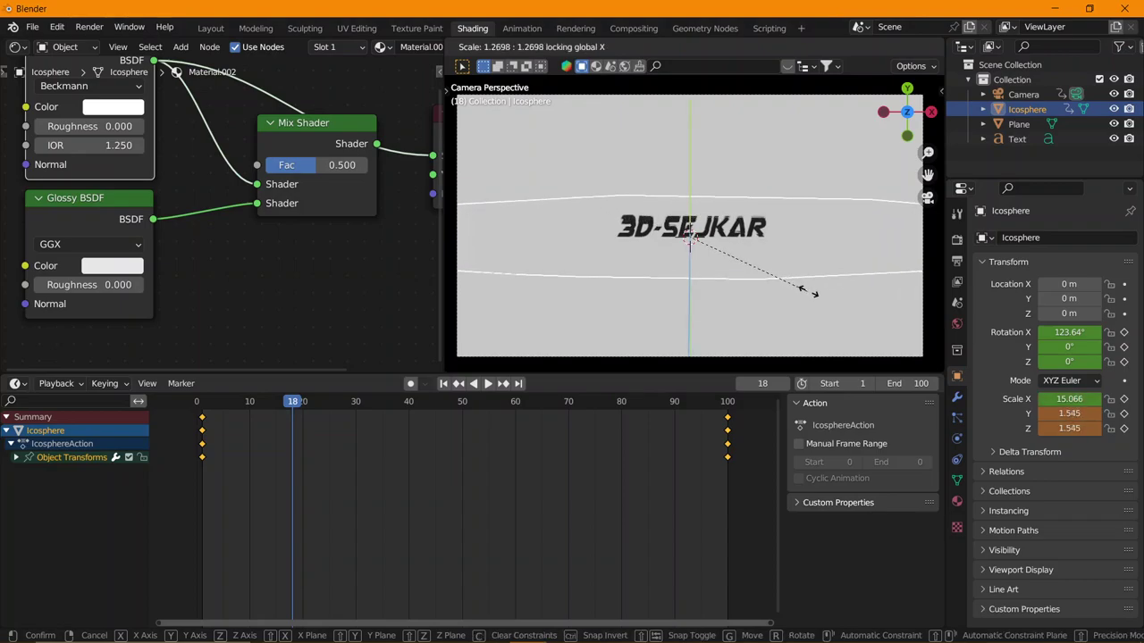
{"action": "left_click", "coordinate": [812, 299]}
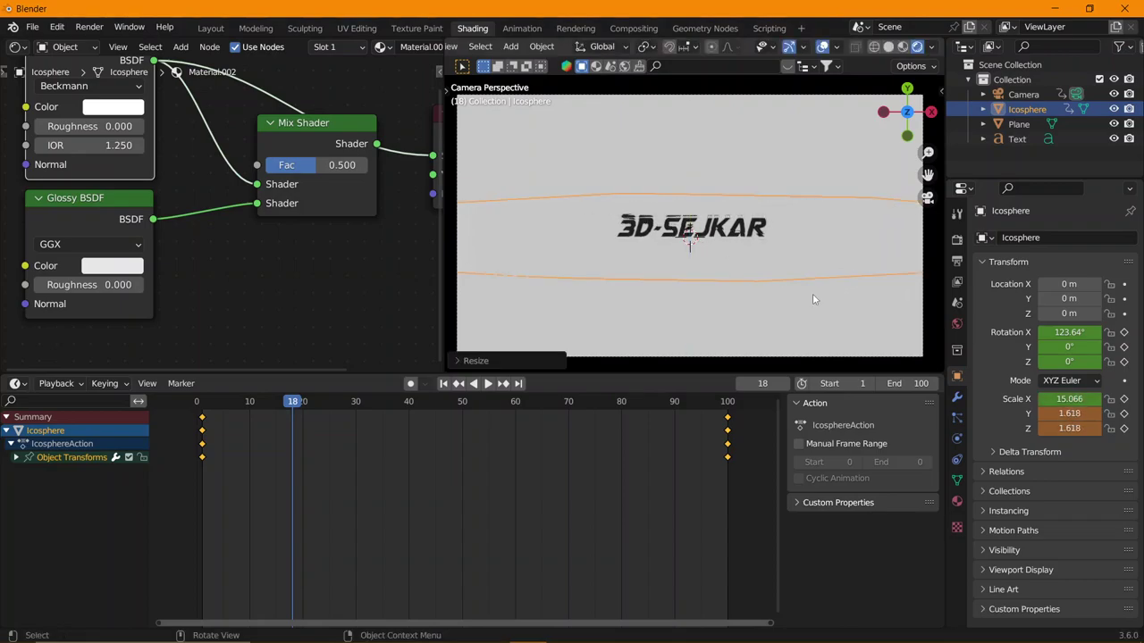
- Move the icosphere along Y to 0.32256 m
{"action": "key", "text": "g"}
{"action": "key", "text": "y"}
{"action": "left_click", "coordinate": [812, 290]}
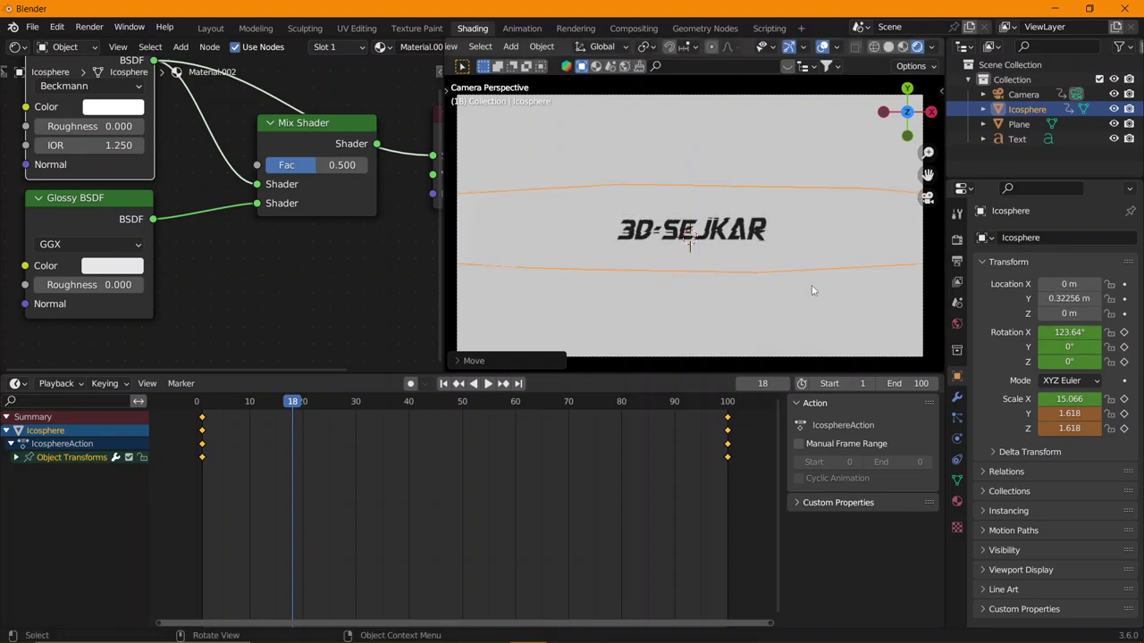
- Replay the animation from the first frame with overlays hidden
{"action": "key", "text": "shift+Left"}
{"action": "key", "text": "space"}
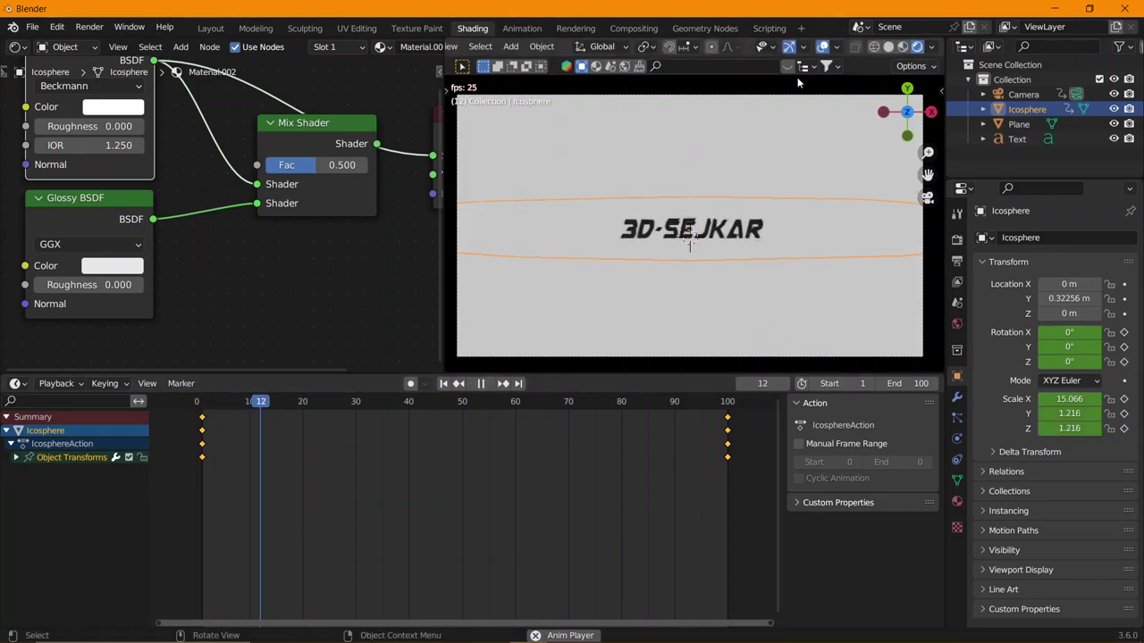
{"action": "left_click", "coordinate": [823, 47]}
{"action": "left_click", "coordinate": [183, 395]}
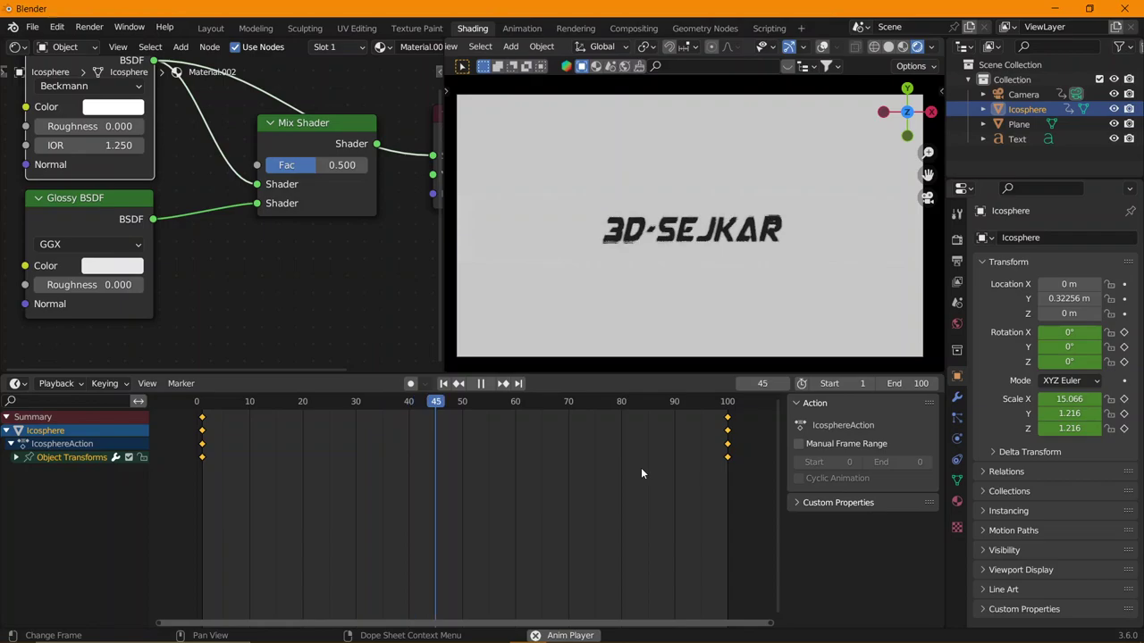
{"action": "key", "text": "space"}
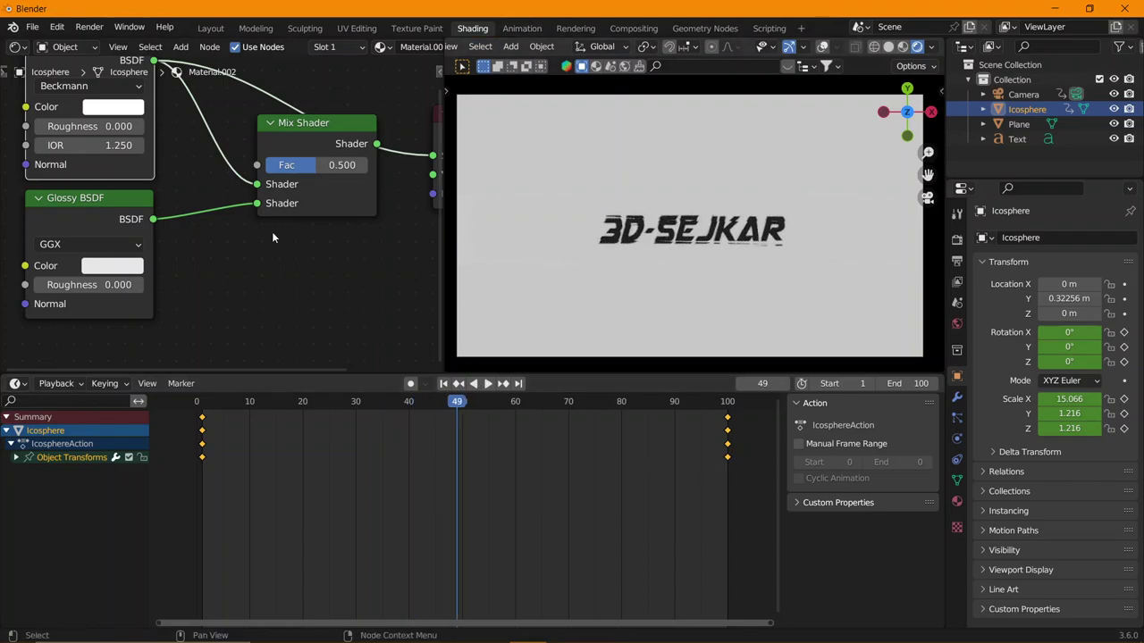
- Make the node editor taller and tidy the Glass and Glossy BSDF nodes into view
{"action": "scroll", "coordinate": [273, 237], "scroll_direction": "down", "scroll_amount": 3}
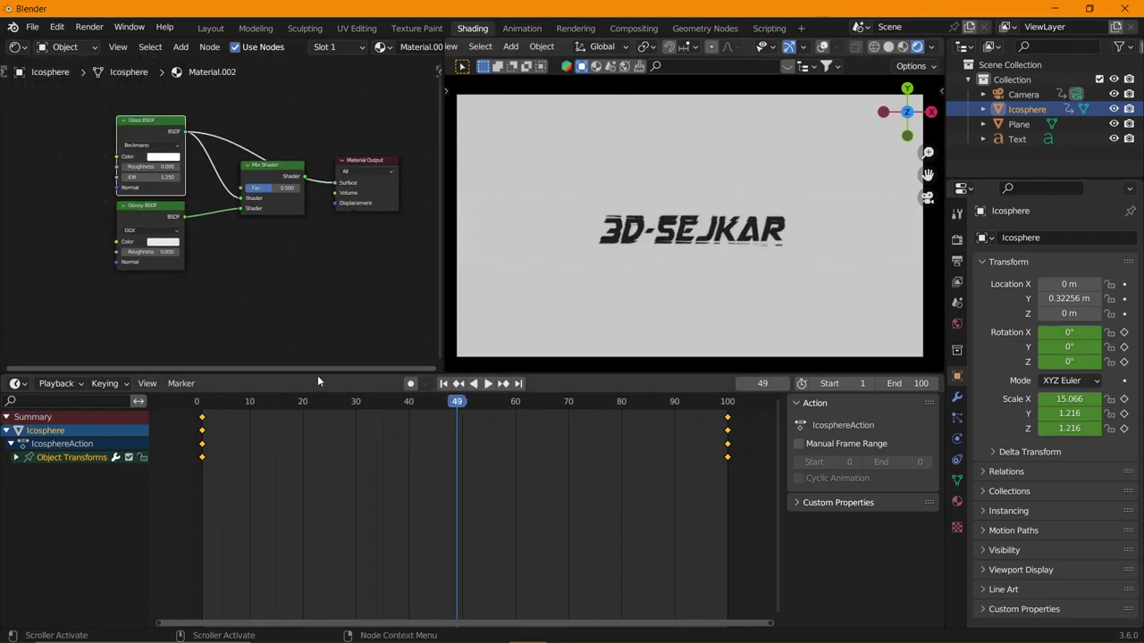
{"action": "left_click_drag", "start_coordinate": [318, 376], "coordinate": [259, 477]}
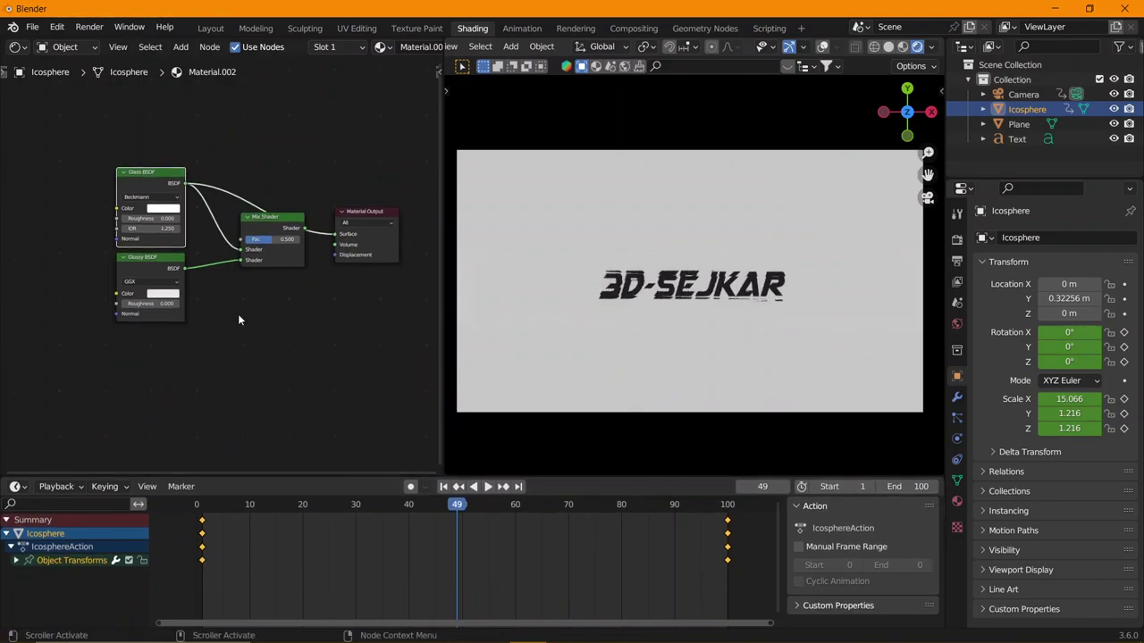
{"action": "middle_click_drag", "start_coordinate": [241, 298], "coordinate": [286, 325]}
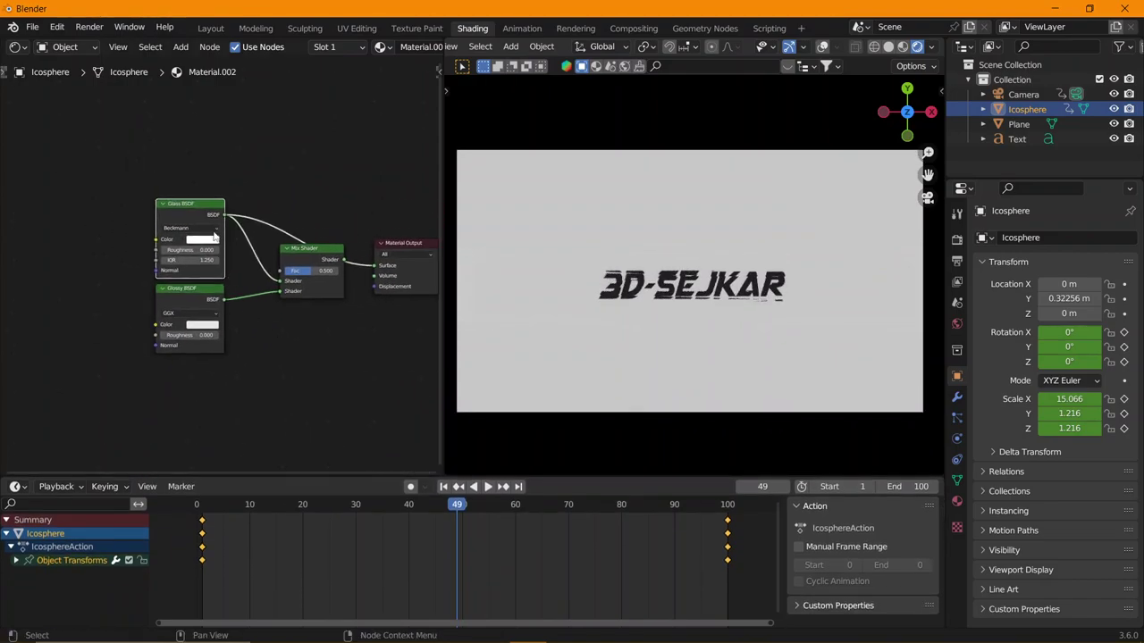
{"action": "left_click_drag", "start_coordinate": [197, 306], "coordinate": [201, 329]}
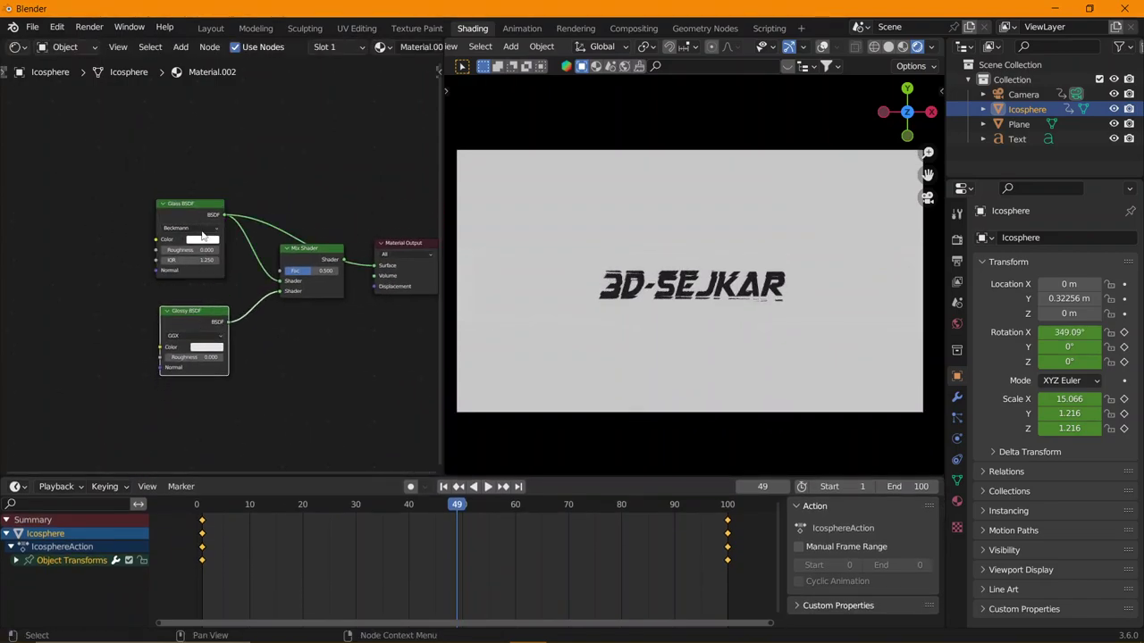
{"action": "left_click_drag", "start_coordinate": [202, 208], "coordinate": [207, 226]}
{"action": "left_click_drag", "start_coordinate": [343, 260], "coordinate": [387, 273]}
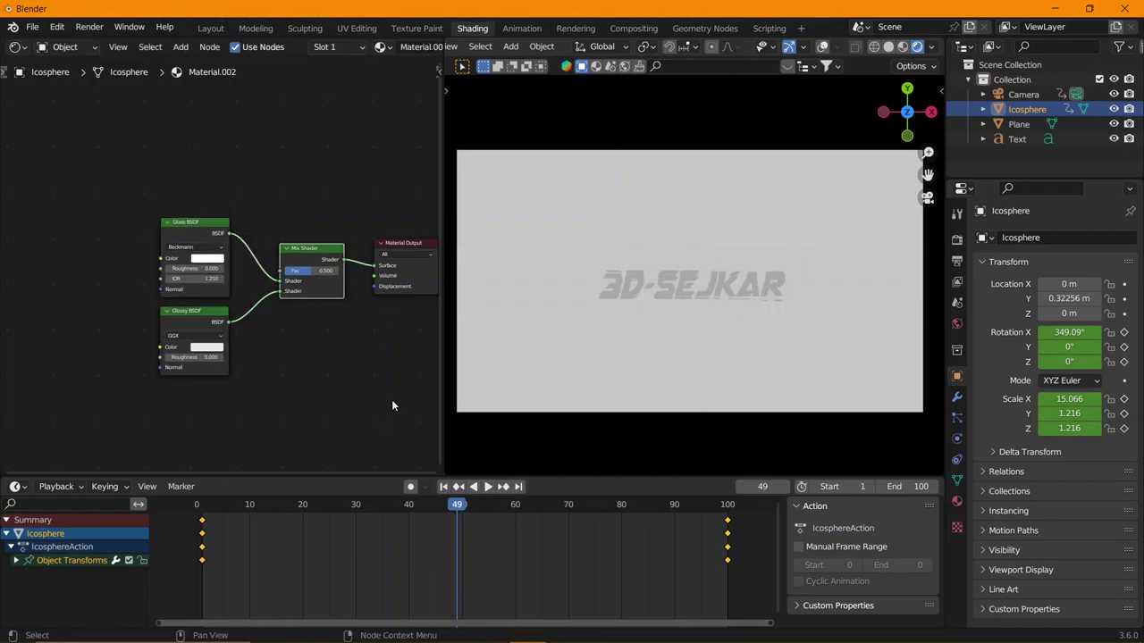
- Play the animation from the start and stop it
{"action": "left_click", "coordinate": [198, 509]}
{"action": "key", "text": "space"}
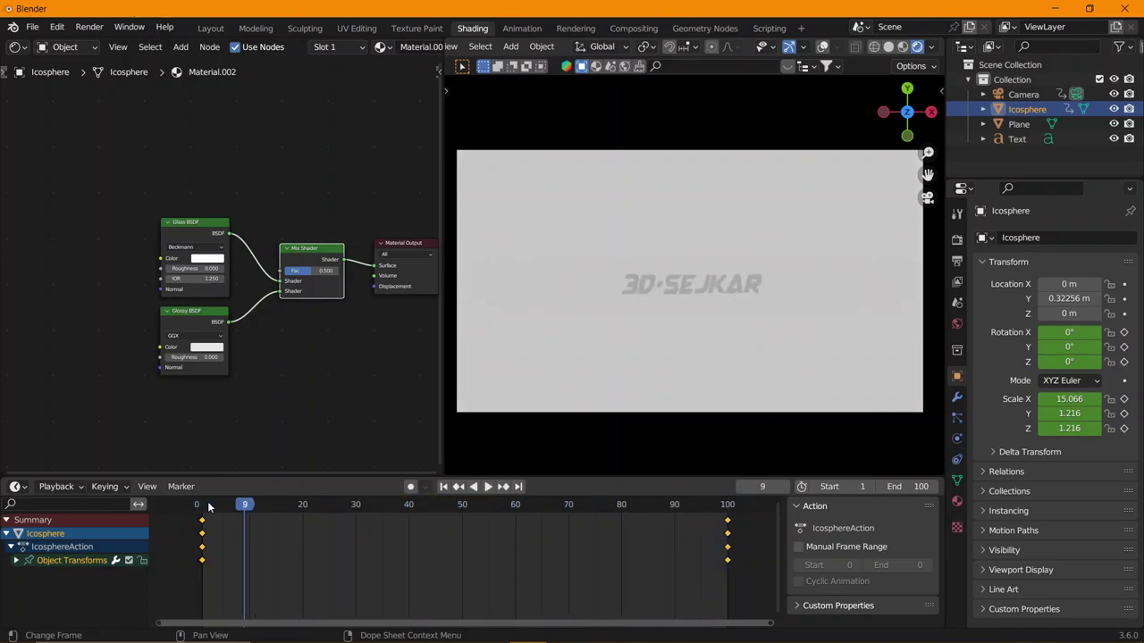
{"action": "key", "text": "space"}
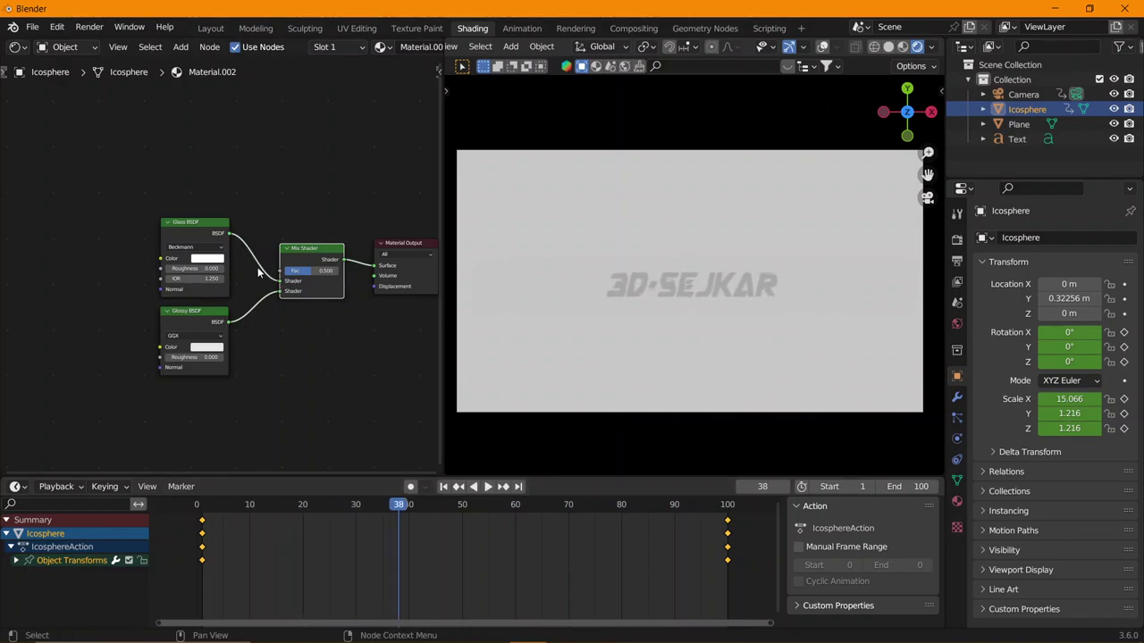
- Connect the Glass BSDF output straight to the Material Output Surface
{"action": "left_click_drag", "start_coordinate": [230, 235], "coordinate": [301, 276]}
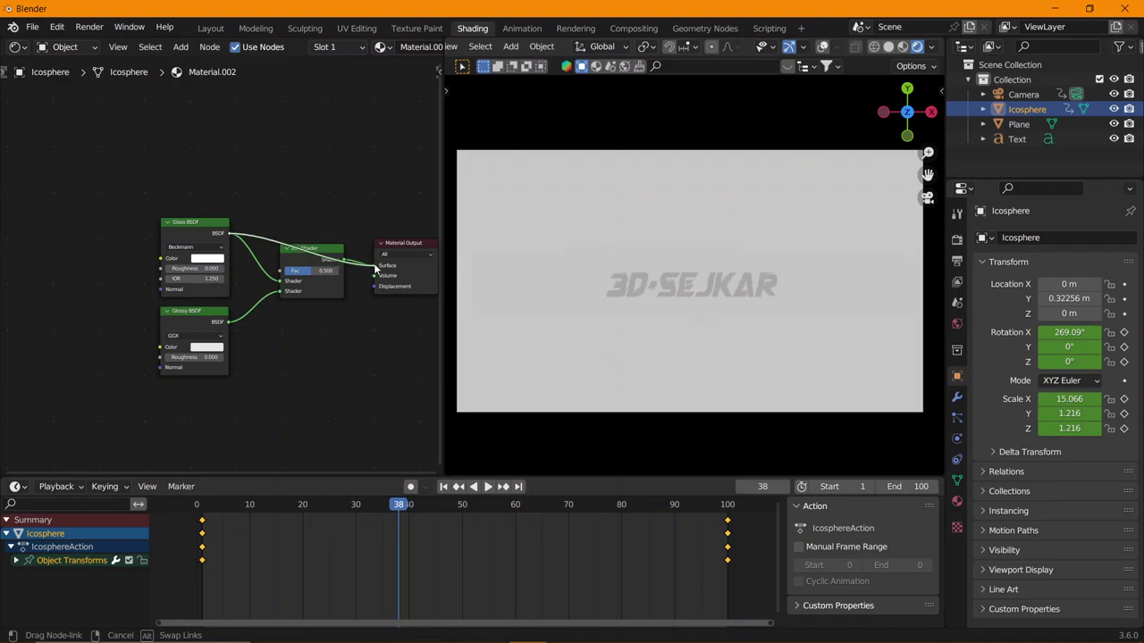
{"action": "left_click_drag", "start_coordinate": [376, 268], "coordinate": [329, 293]}
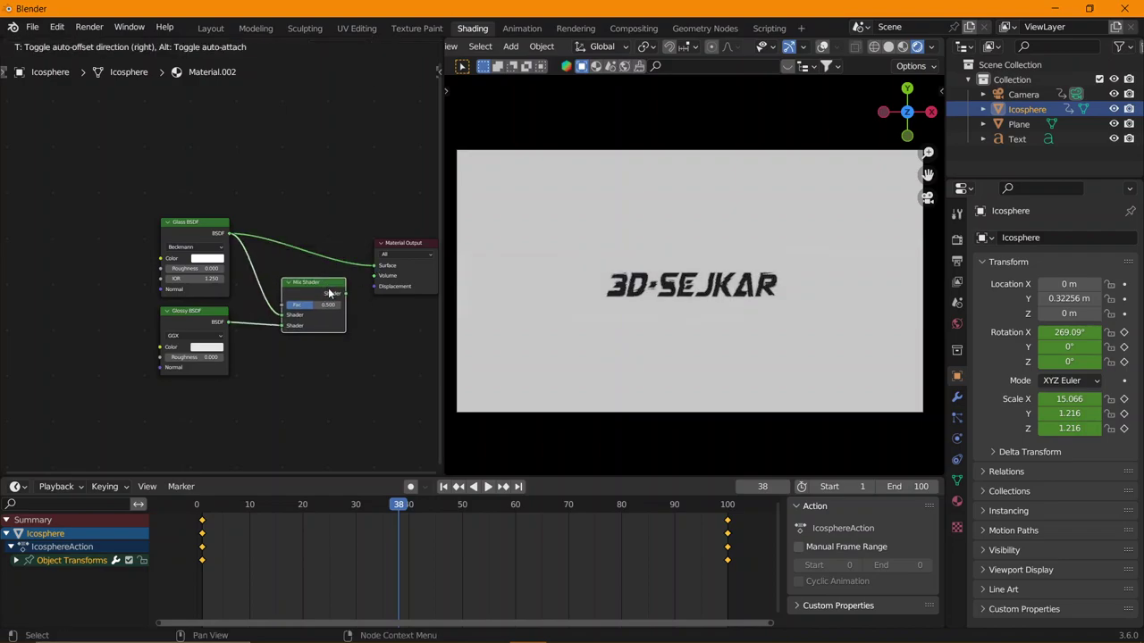
{"action": "middle_click_drag", "start_coordinate": [329, 295], "coordinate": [340, 344]}
- Delete the Glossy BSDF and Mix Shader nodes and place Glass BSDF beside the output
{"action": "left_click", "coordinate": [202, 373]}
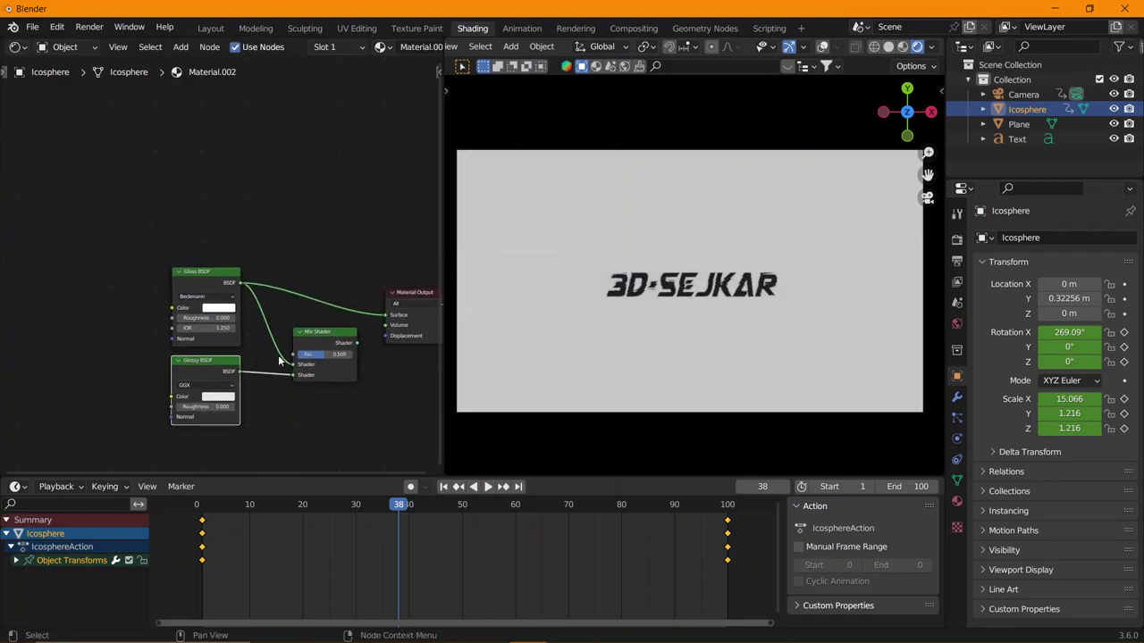
{"action": "left_click", "coordinate": [320, 344], "text": "shift"}
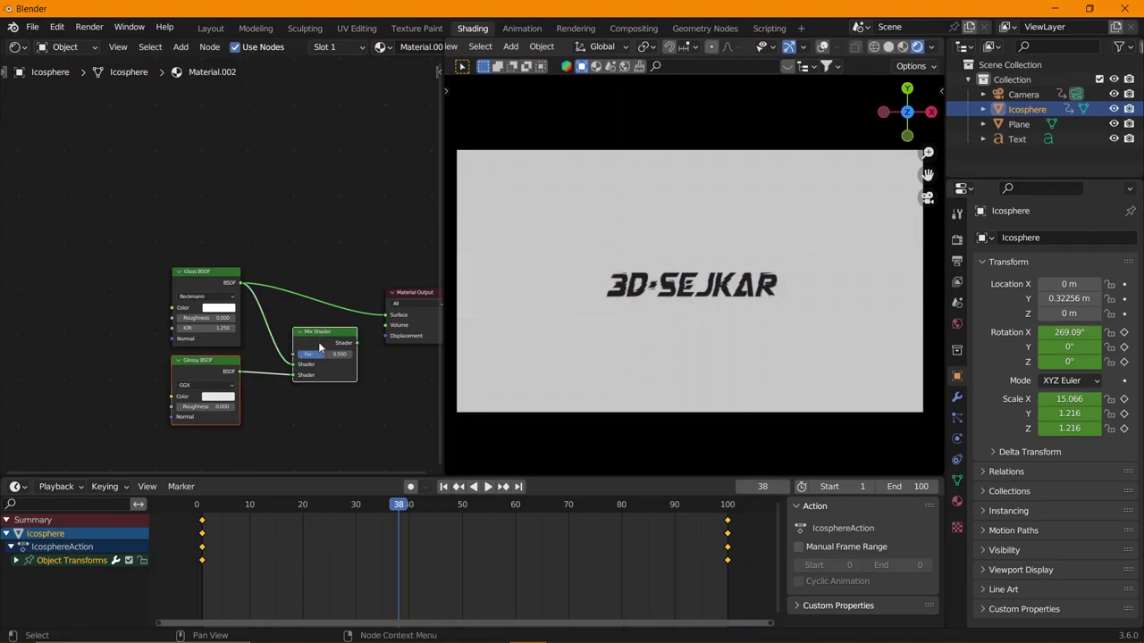
{"action": "key", "text": "x"}
{"action": "mouse_move", "coordinate": [221, 275]}
{"action": "left_mouse_down"}
{"action": "mouse_move", "coordinate": [320, 301]}
{"action": "mouse_move", "coordinate": [315, 294]}
{"action": "left_mouse_up"}
{"action": "key", "text": "shift+a"}
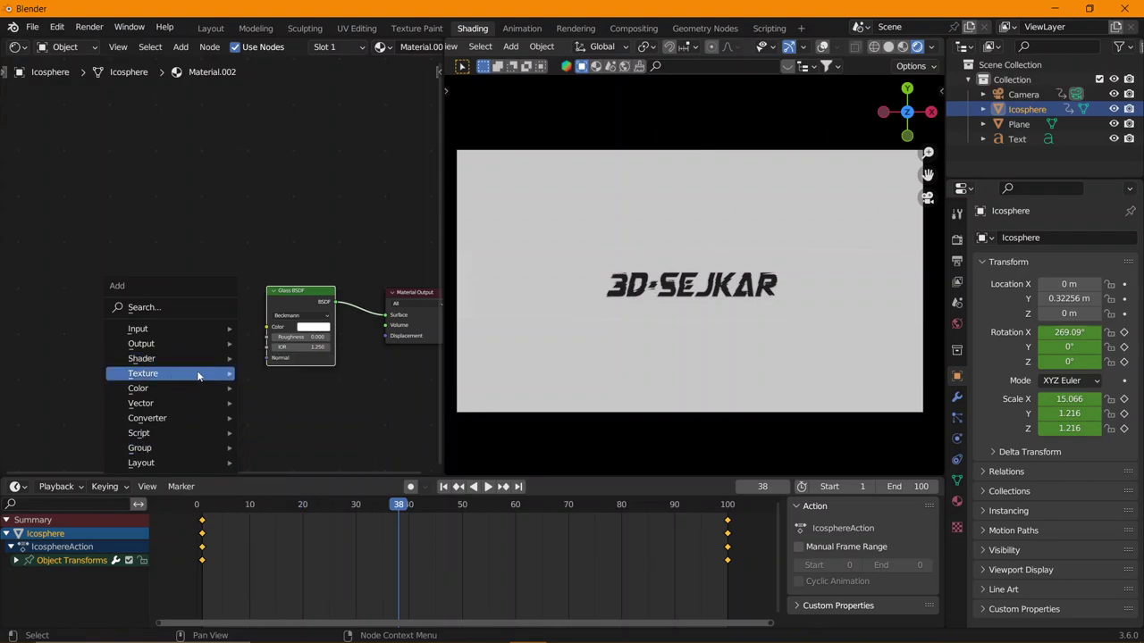
{"action": "mouse_move", "coordinate": [170, 373]}
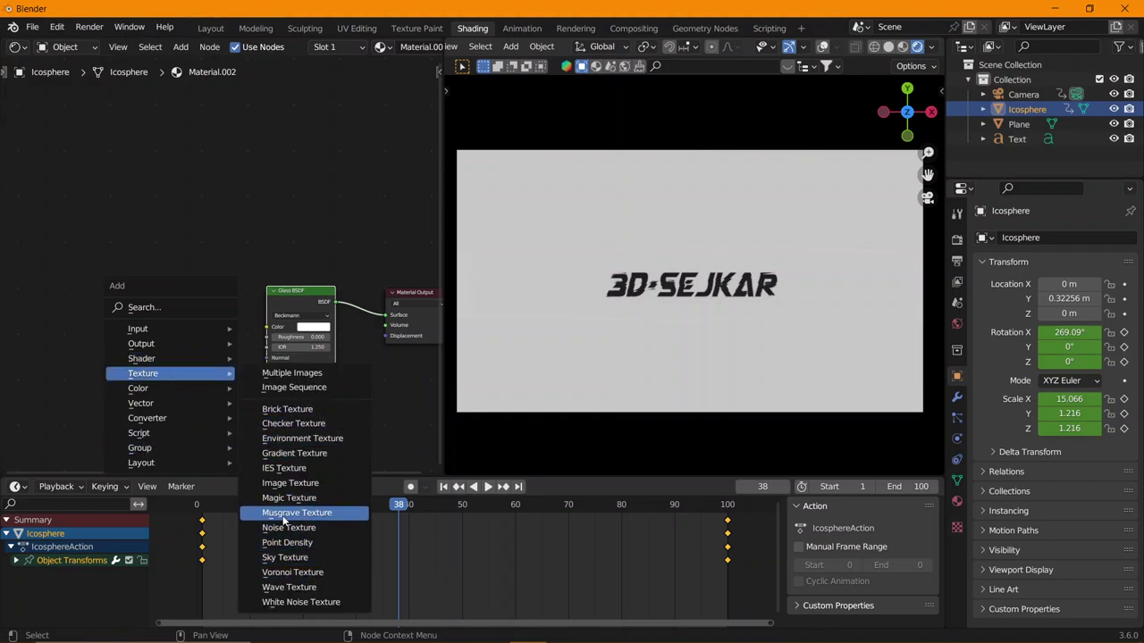
- Add a Noise Texture node feeding its Color into the Glass BSDF IOR
{"action": "left_click", "coordinate": [288, 527]}
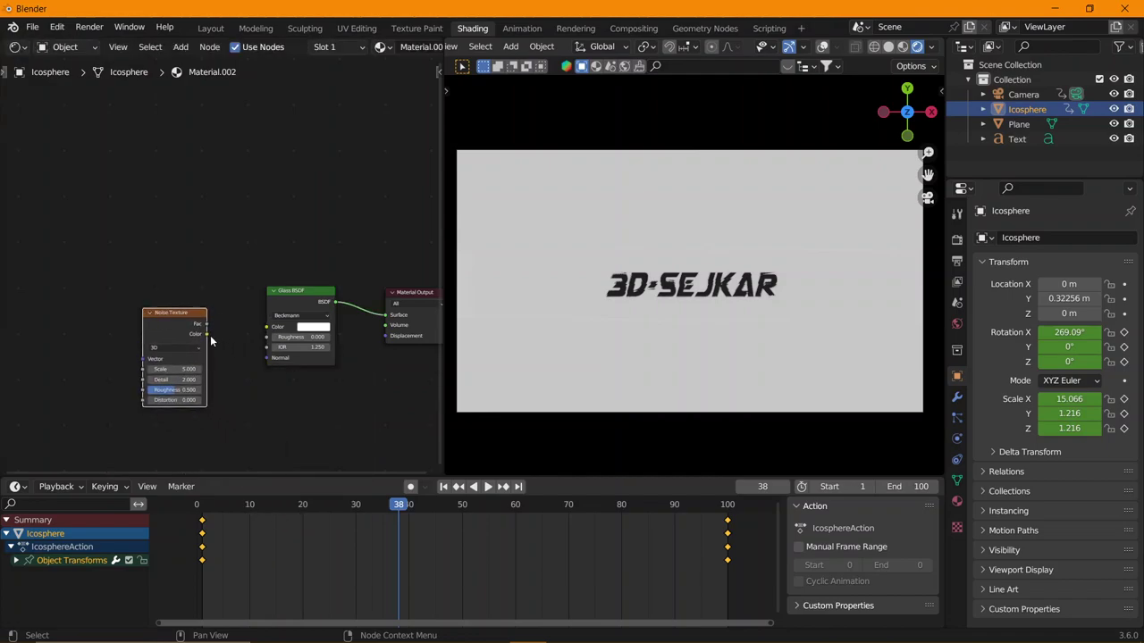
{"action": "mouse_move", "coordinate": [207, 335]}
{"action": "left_mouse_down"}
{"action": "mouse_move", "coordinate": [272, 336]}
{"action": "mouse_move", "coordinate": [274, 349]}
{"action": "left_mouse_up"}
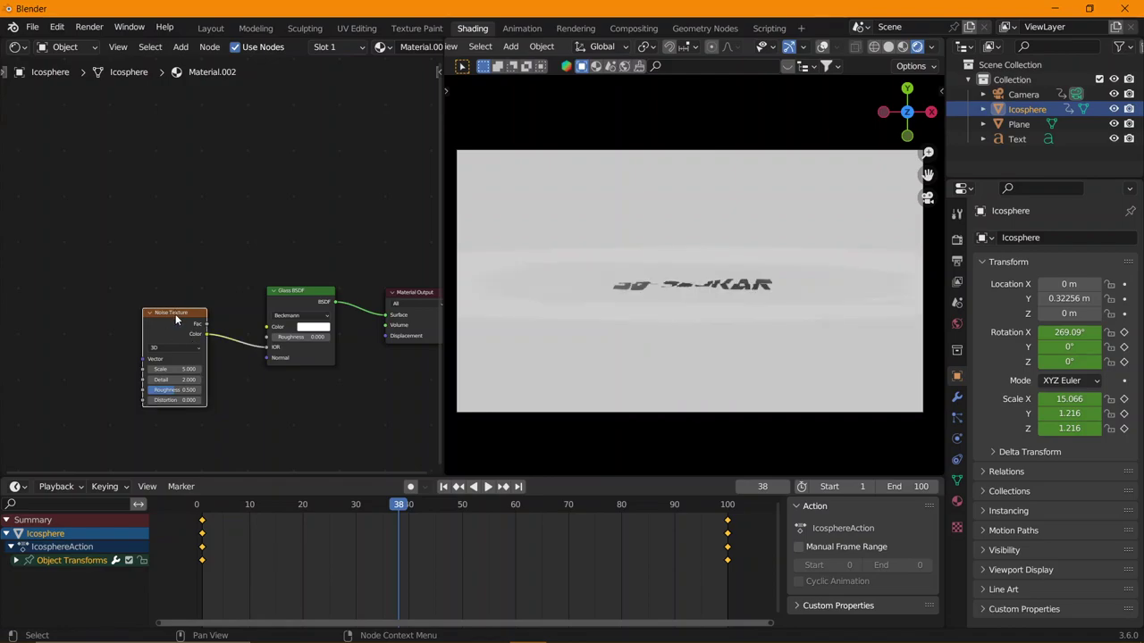
{"action": "left_click_drag", "start_coordinate": [175, 314], "coordinate": [181, 295]}
- Set the noise Scale to 4.300 while previewing the animation
{"action": "scroll", "coordinate": [192, 350], "scroll_direction": "up", "scroll_amount": 2}
{"action": "left_click_drag", "start_coordinate": [179, 392], "coordinate": [215, 391]}
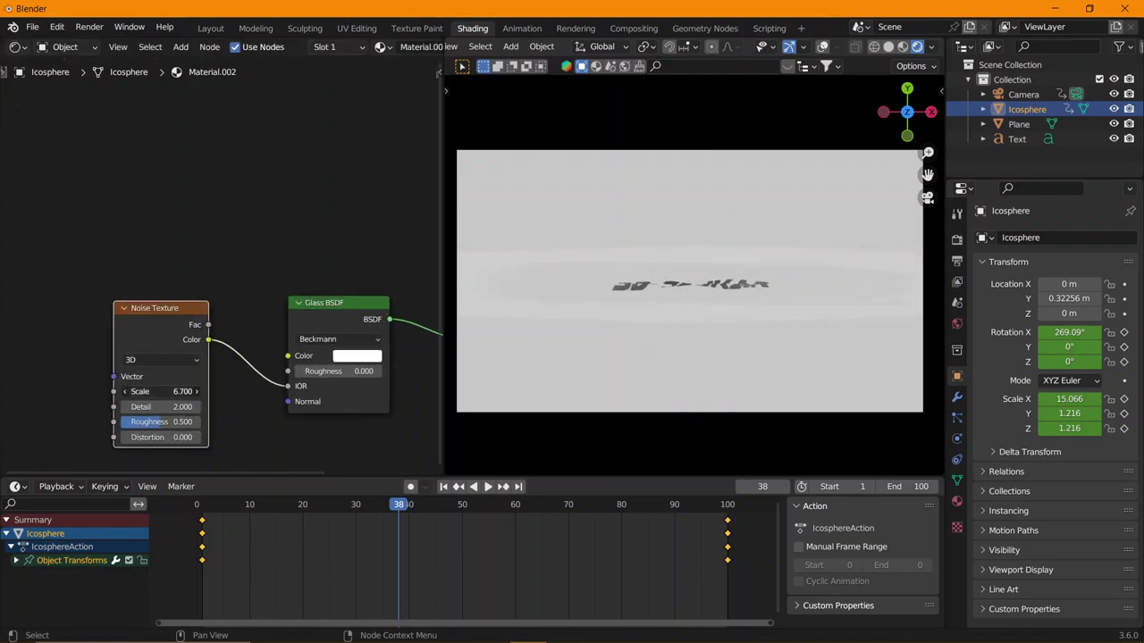
{"action": "left_click", "coordinate": [204, 506]}
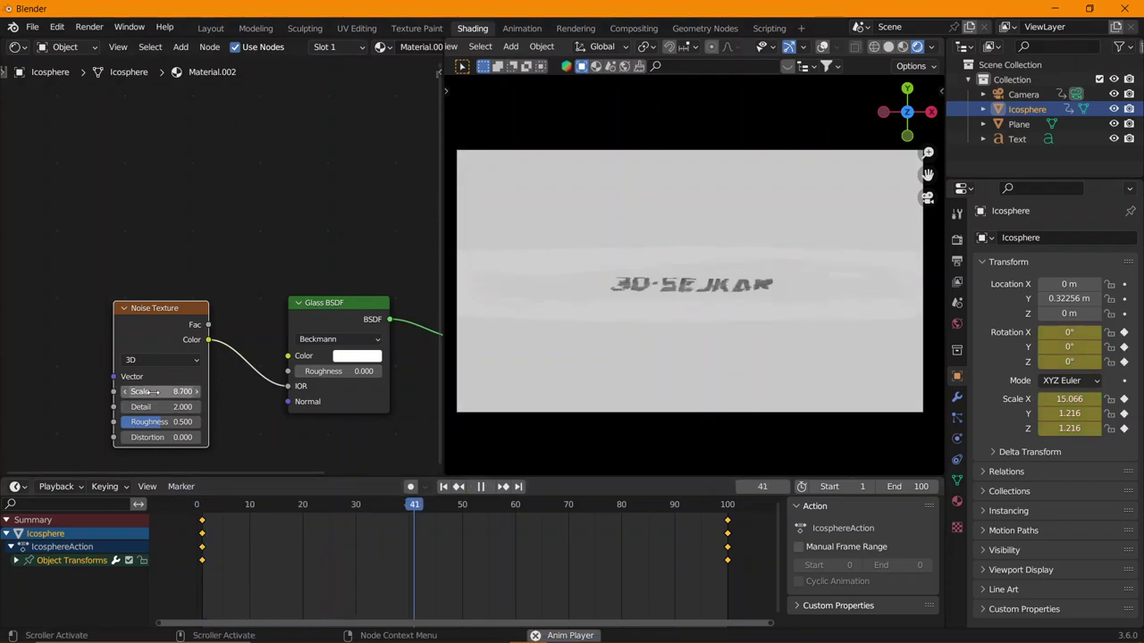
{"action": "left_click_drag", "start_coordinate": [143, 392], "coordinate": [106, 391]}
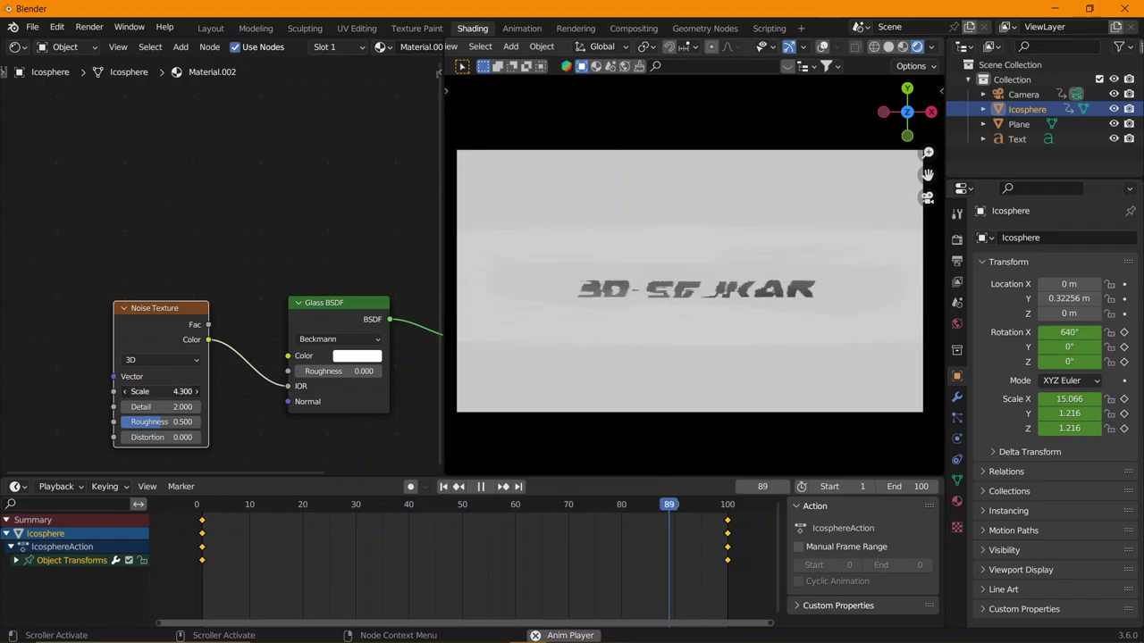
- Reconnect the noise Color from the Glass BSDF IOR to its Roughness input
{"action": "mouse_move", "coordinate": [143, 391]}
{"action": "left_mouse_down"}
{"action": "mouse_move", "coordinate": [159, 413]}
{"action": "mouse_move", "coordinate": [205, 407]}
{"action": "mouse_move", "coordinate": [205, 437]}
{"action": "left_mouse_up"}
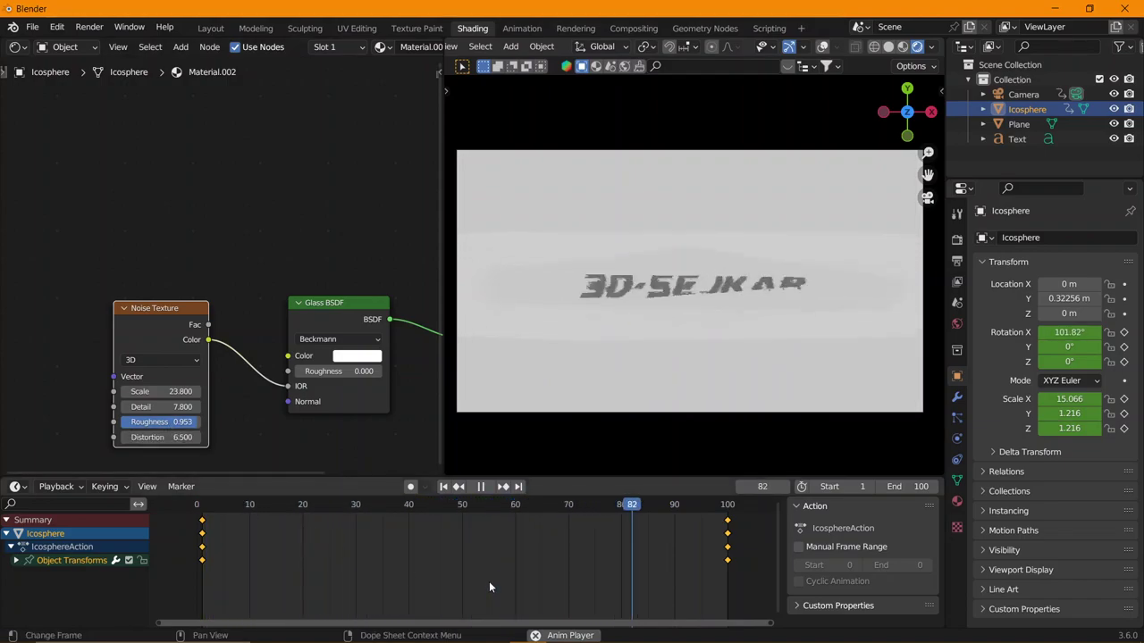
{"action": "left_click", "coordinate": [357, 355]}
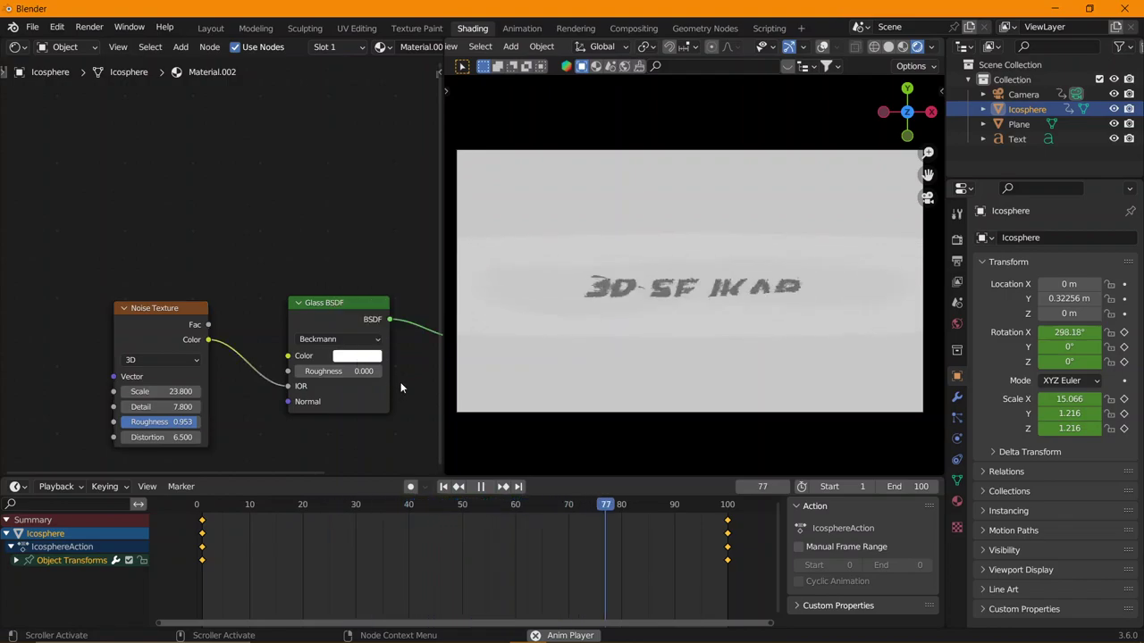
{"action": "key", "text": "space"}
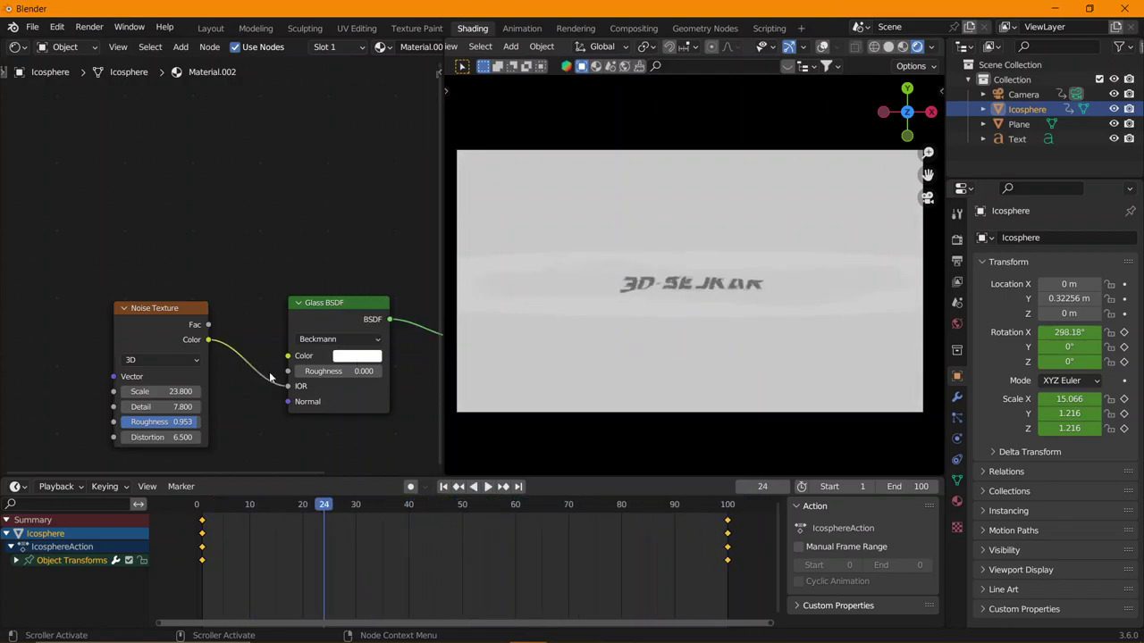
{"action": "left_click_drag", "start_coordinate": [288, 386], "coordinate": [293, 370]}
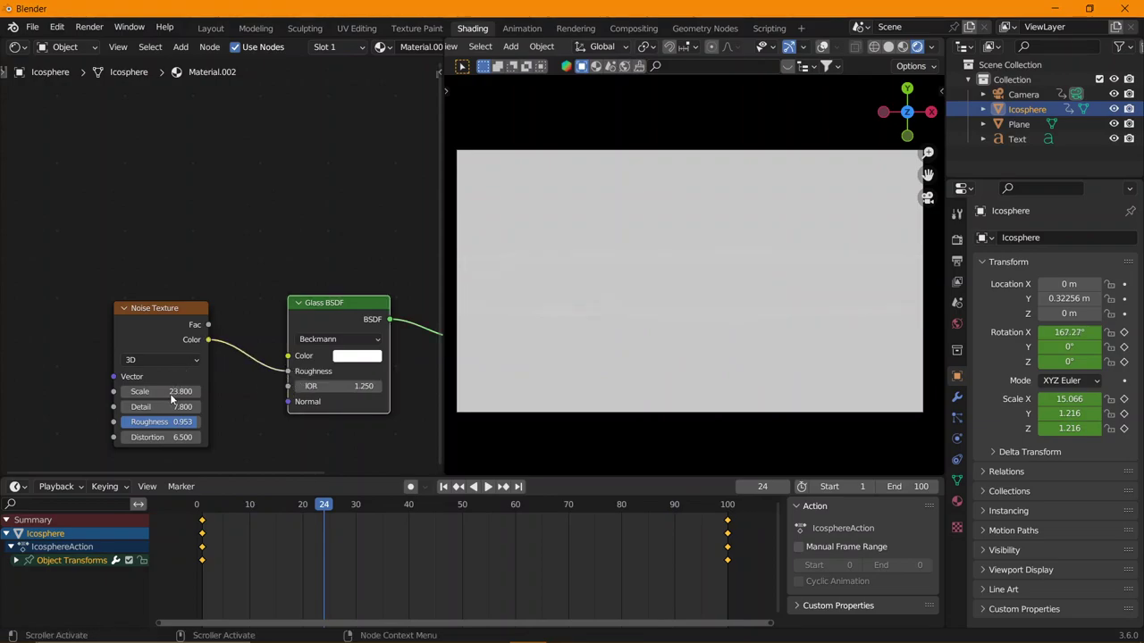
- Tune the noise: Detail 7.800, Distortion 6.500, Roughness 0.000, adjusting Scale during playback
{"action": "left_click", "coordinate": [197, 506]}
{"action": "key", "text": "space"}
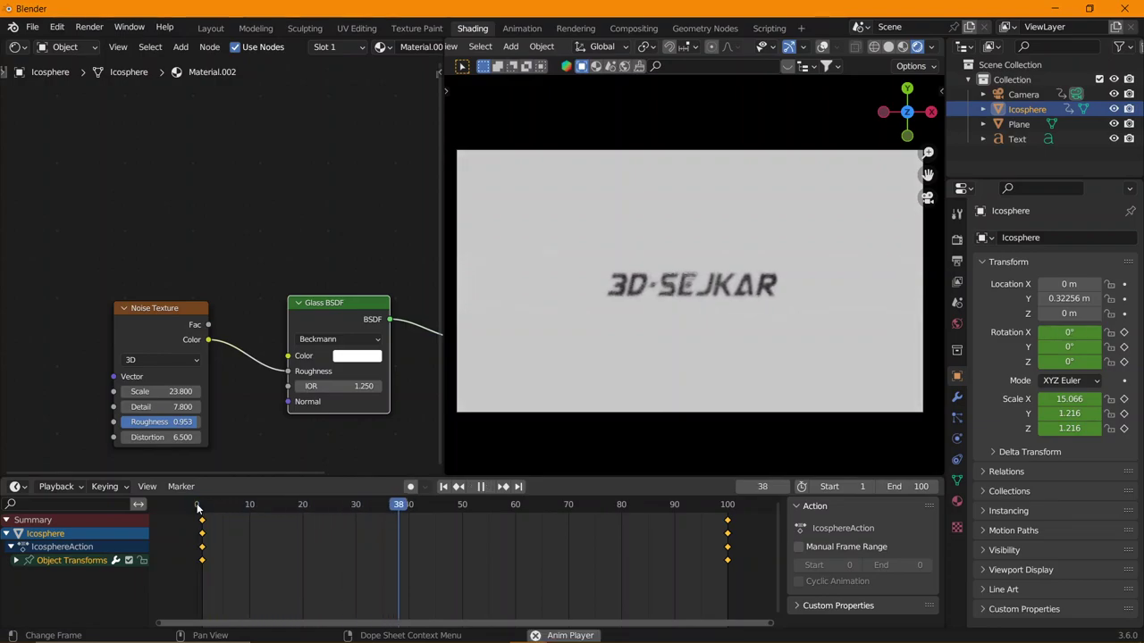
{"action": "mouse_move", "coordinate": [161, 391]}
{"action": "left_mouse_down"}
{"action": "mouse_move", "coordinate": [98, 392]}
{"action": "mouse_move", "coordinate": [159, 391]}
{"action": "left_mouse_up"}
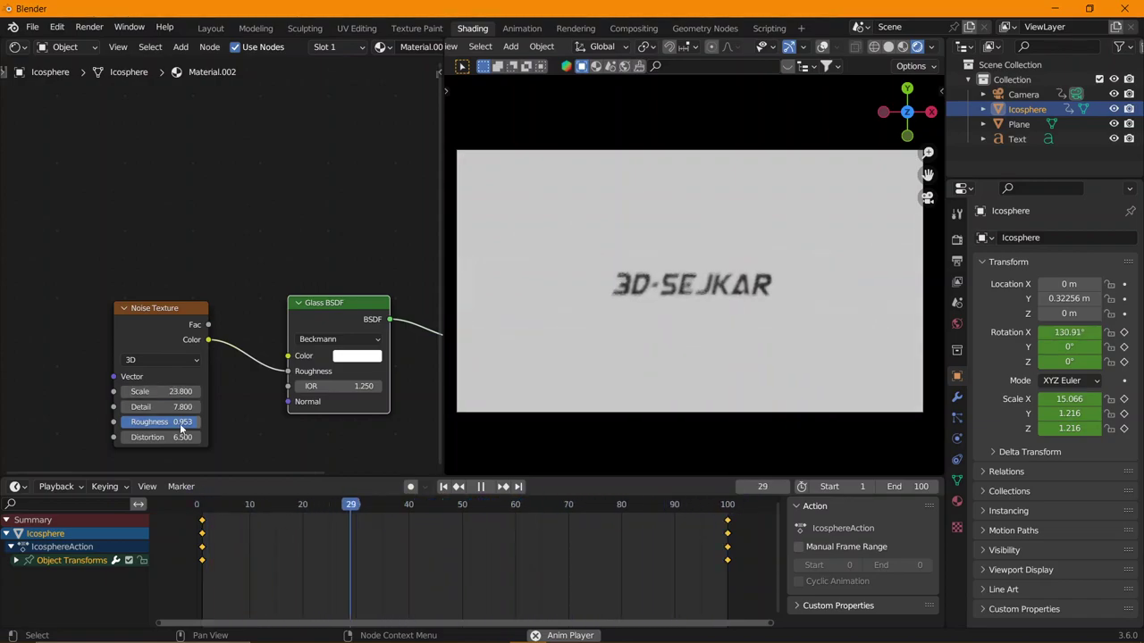
{"action": "key", "text": "ctrl+z"}
{"action": "key", "text": "ctrl+z"}
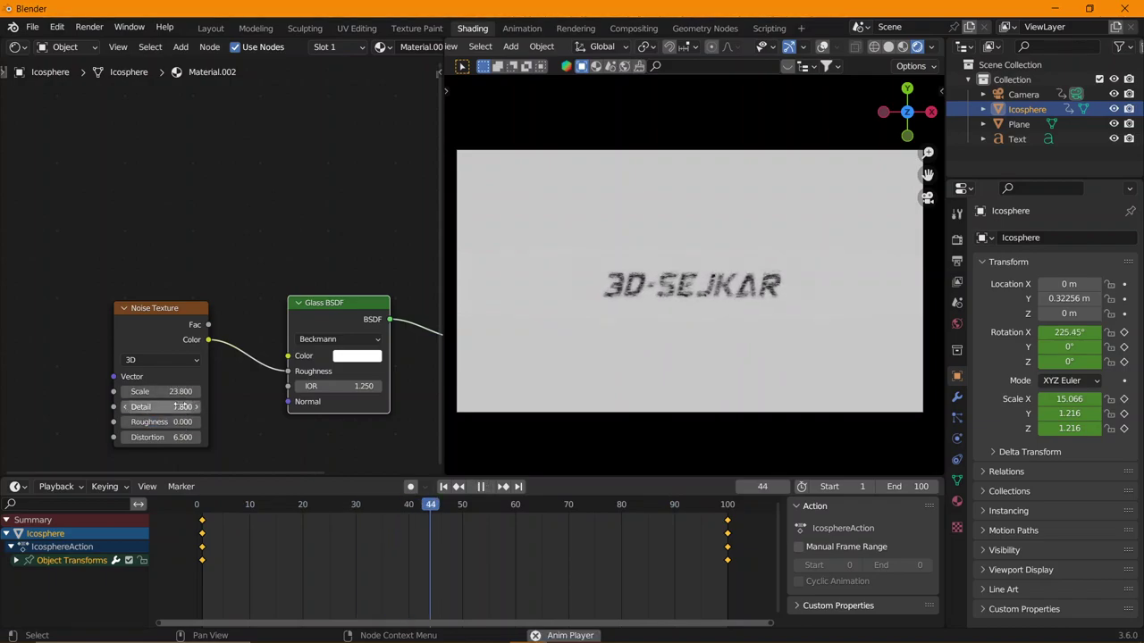
{"action": "mouse_move", "coordinate": [181, 392]}
{"action": "left_mouse_down"}
{"action": "mouse_move", "coordinate": [161, 392]}
{"action": "mouse_move", "coordinate": [179, 391]}
{"action": "left_mouse_up"}
{"action": "key", "text": "space"}
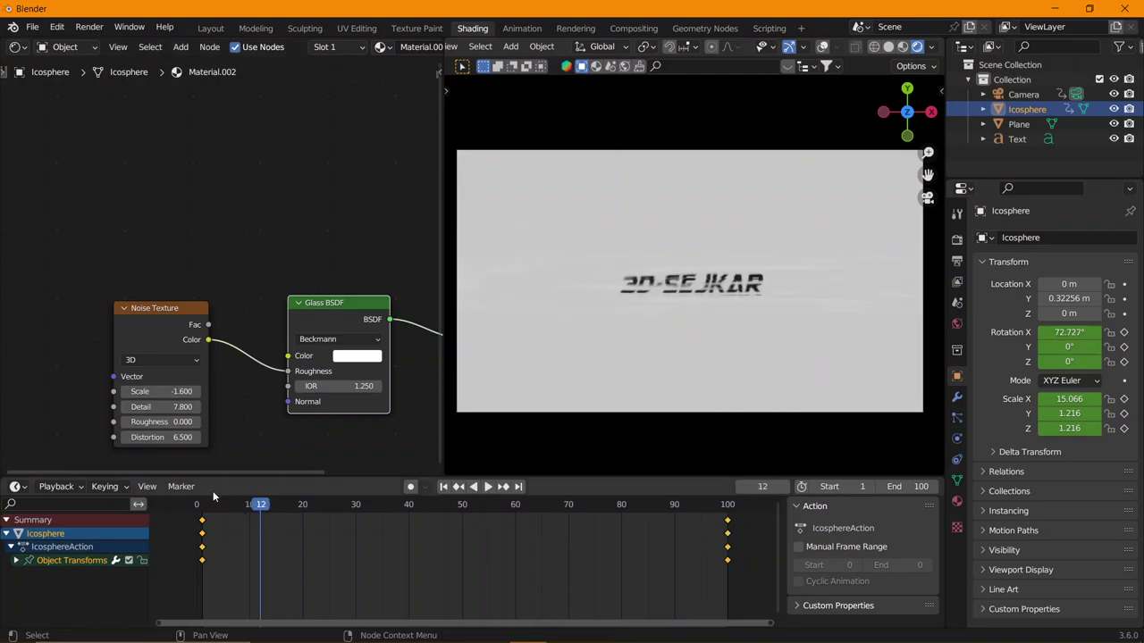
{"action": "left_click", "coordinate": [202, 505]}
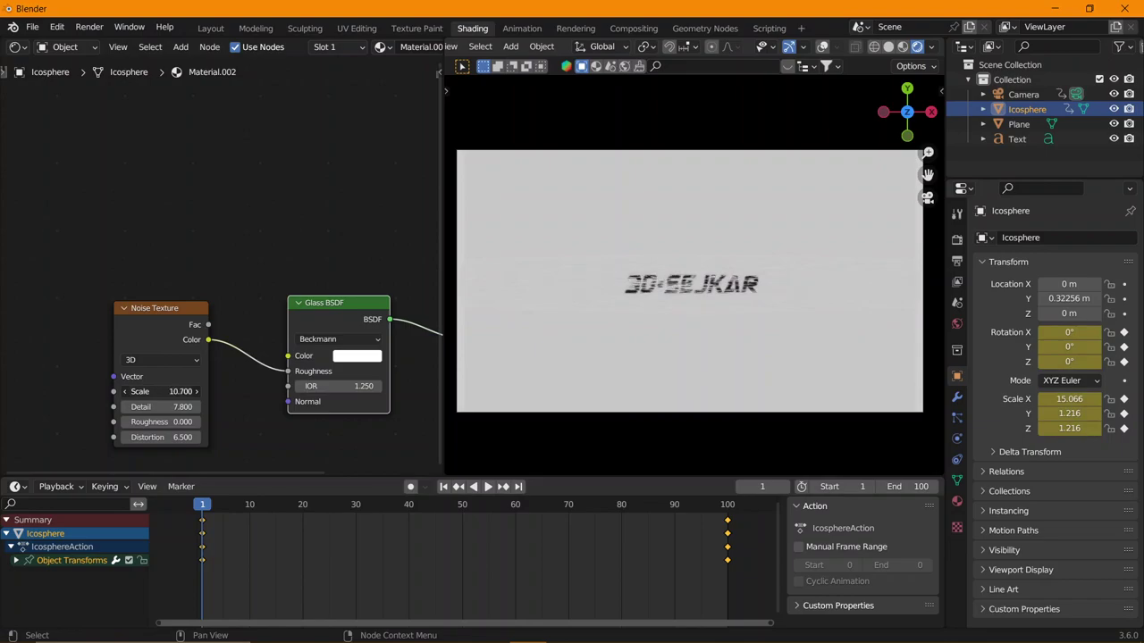
- Keyframe noise Scale 13.300 at frame 1, then lower Scale to about -1.3 at frame 90
{"action": "right_click", "coordinate": [179, 392]}
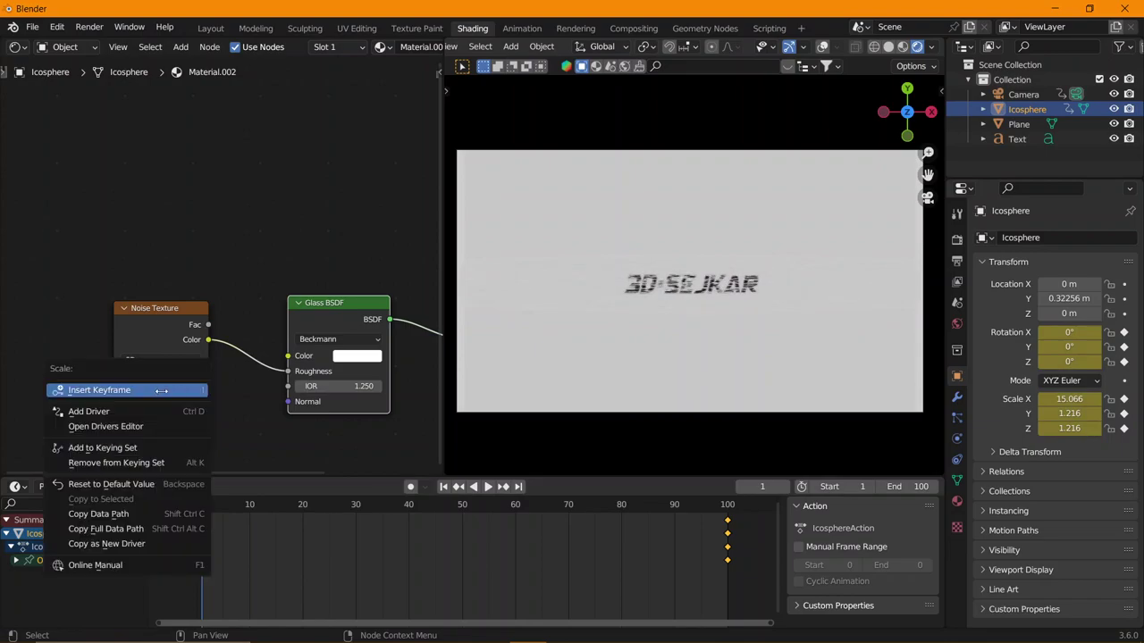
{"action": "left_click", "coordinate": [162, 391]}
{"action": "left_click", "coordinate": [730, 508]}
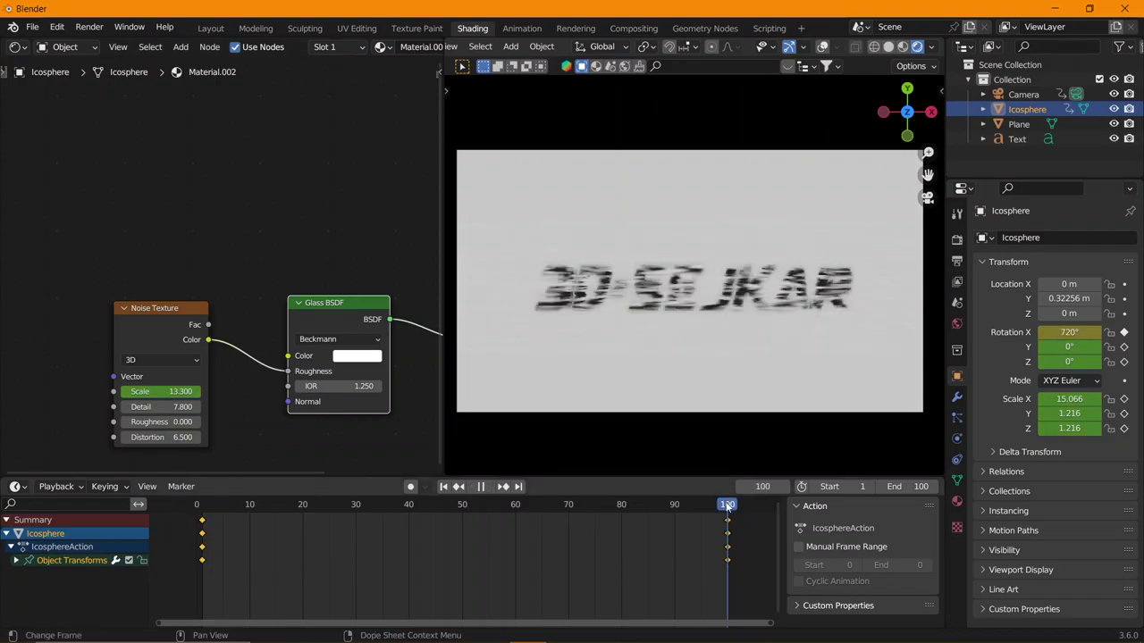
{"action": "left_click", "coordinate": [675, 507]}
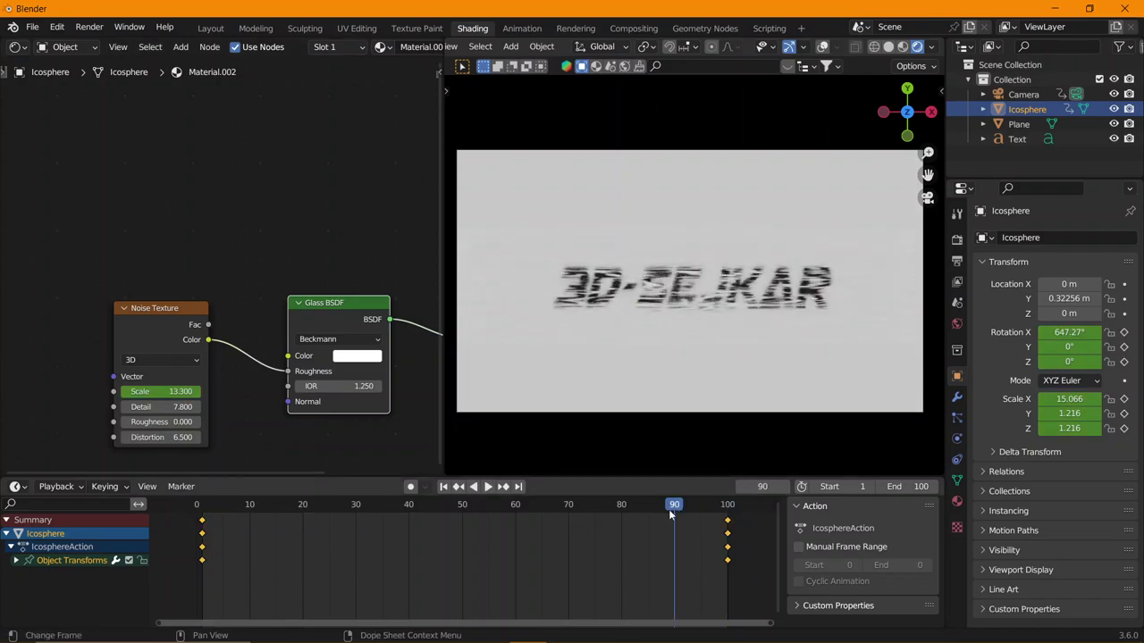
{"action": "double_click", "coordinate": [171, 390]}
{"action": "type", "text": "0.000"}
{"action": "key", "text": "Return"}
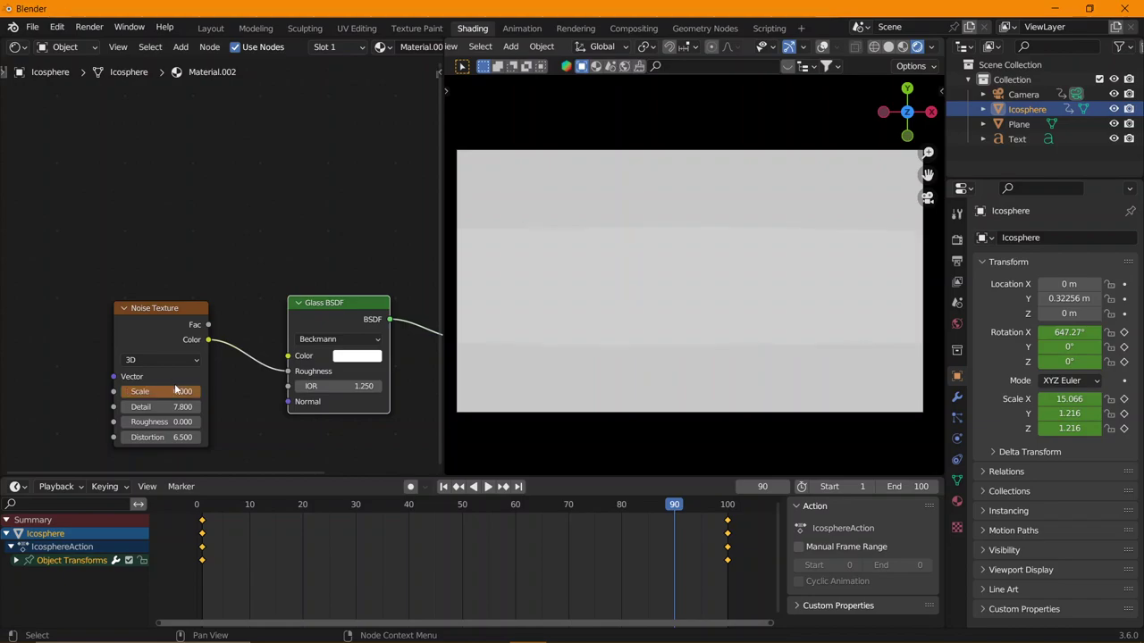
{"action": "left_click", "coordinate": [169, 391]}
{"action": "type", "text": "3.4"}
{"action": "key", "text": "Return"}
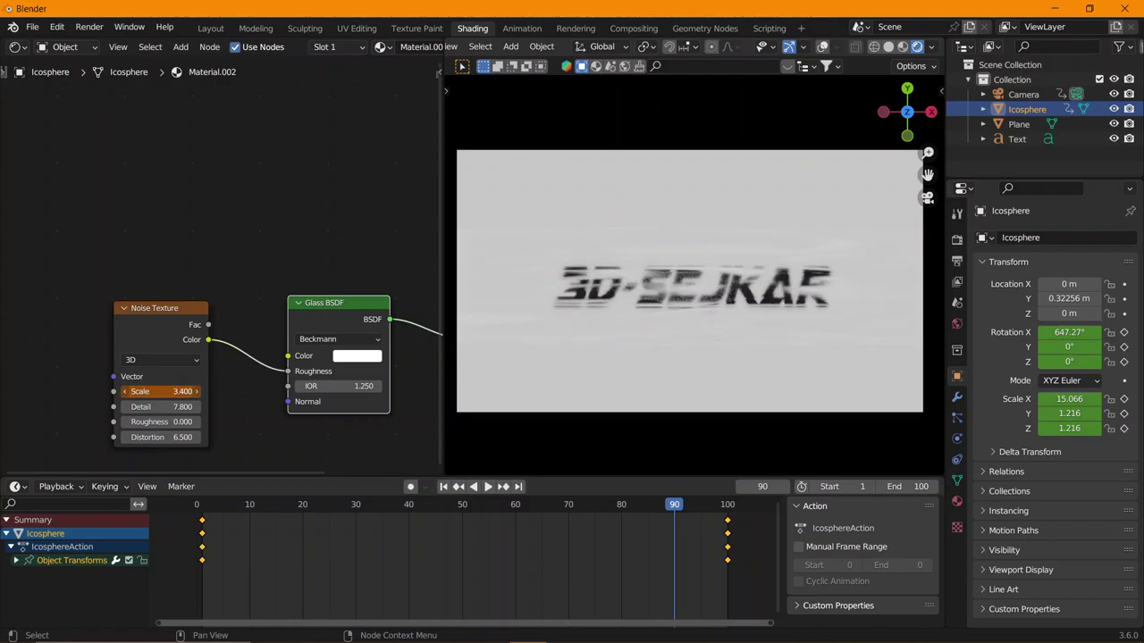
{"action": "left_click_drag", "start_coordinate": [169, 392], "coordinate": [130, 392]}
- Keyframe the noise Scale at frame 90 and replay the animation from the start
{"action": "right_click", "coordinate": [143, 392]}
{"action": "left_click", "coordinate": [143, 390]}
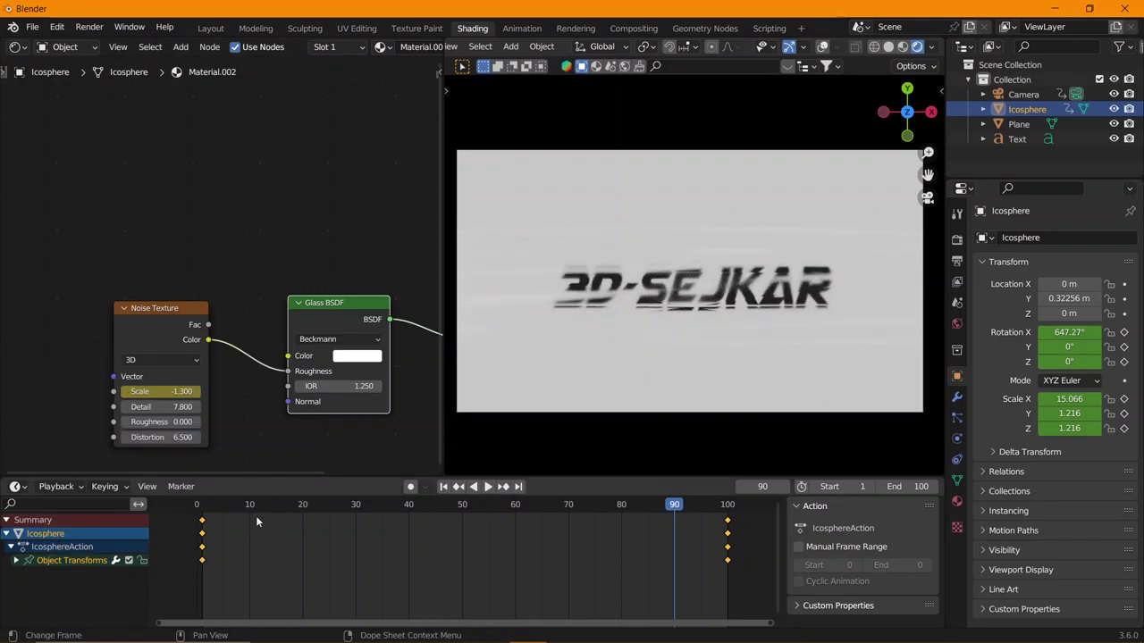
{"action": "right_click", "coordinate": [175, 391]}
{"action": "left_click", "coordinate": [175, 392]}
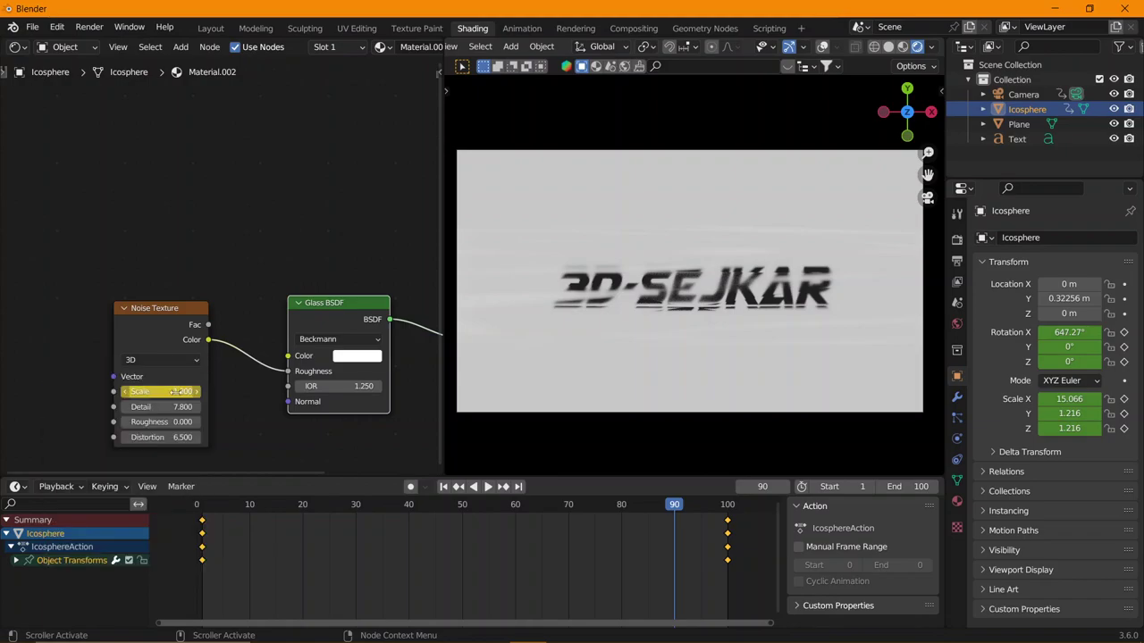
{"action": "left_click", "coordinate": [203, 508]}
{"action": "key", "text": "space"}
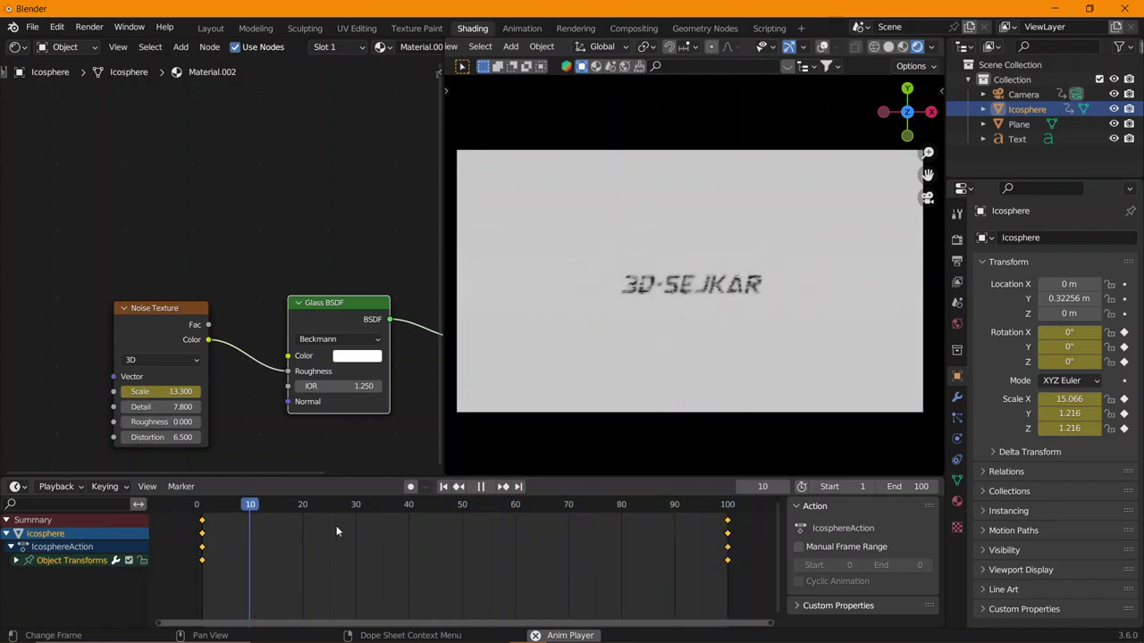
- Stretch the ico-sphere along Y and preview the animation
{"action": "key", "text": "space"}
{"action": "key", "text": "s"}
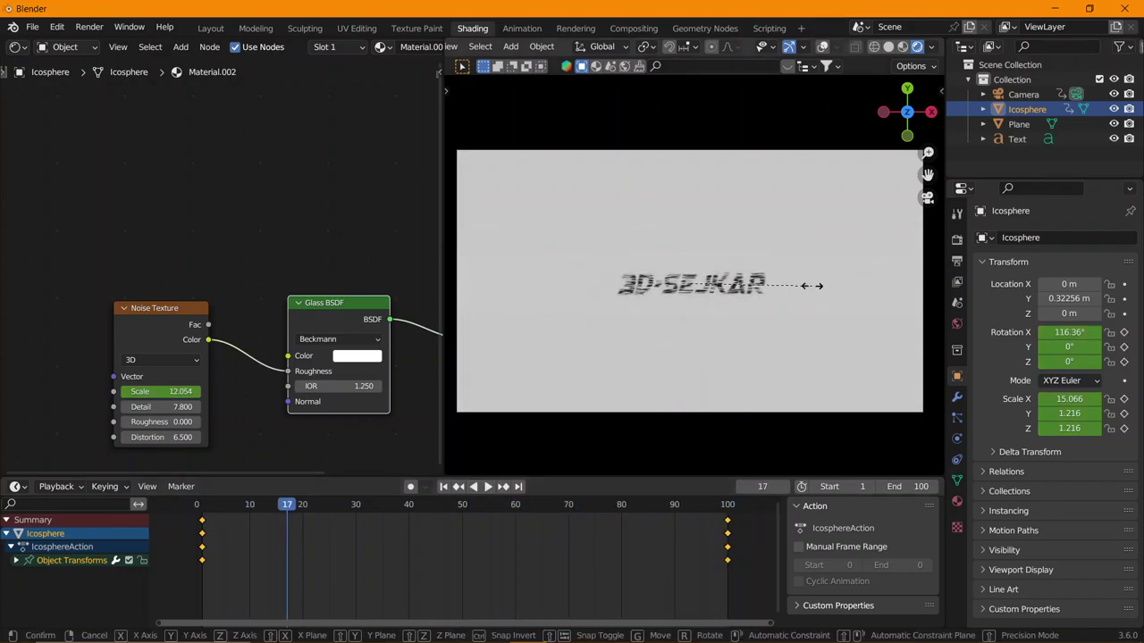
{"action": "key", "text": "y"}
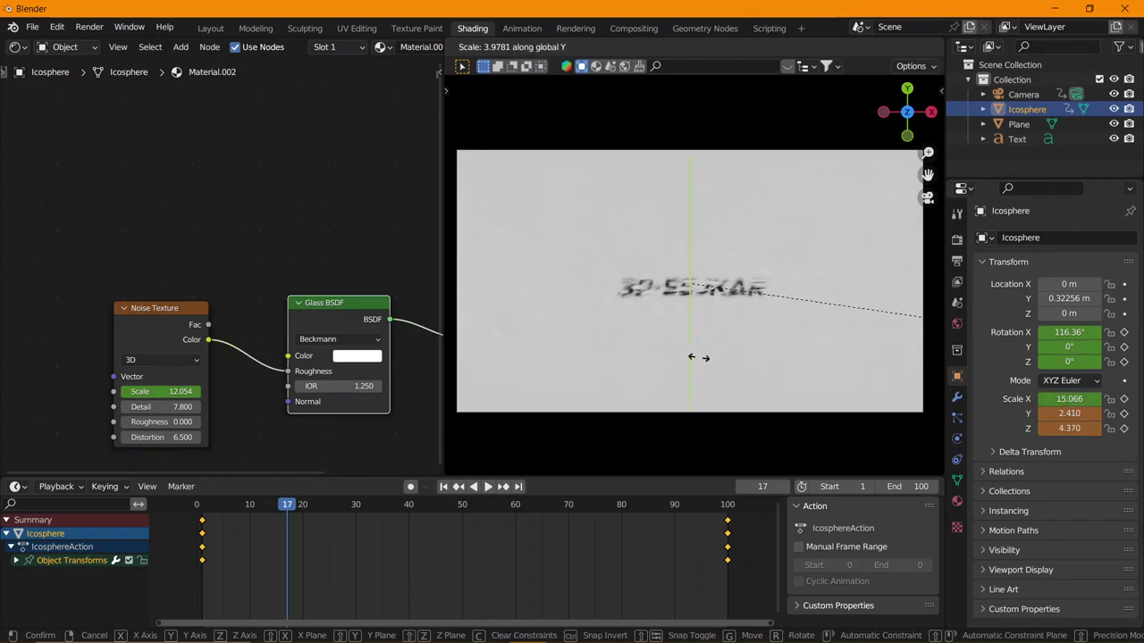
{"action": "left_click", "coordinate": [639, 342]}
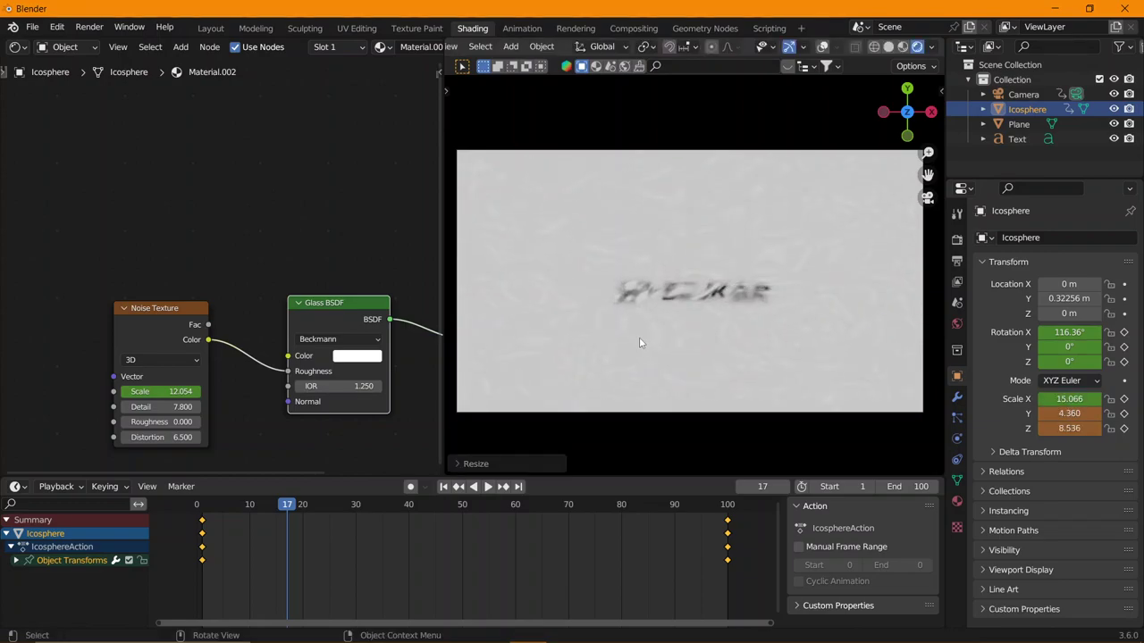
{"action": "left_click", "coordinate": [200, 506]}
{"action": "key", "text": "space"}
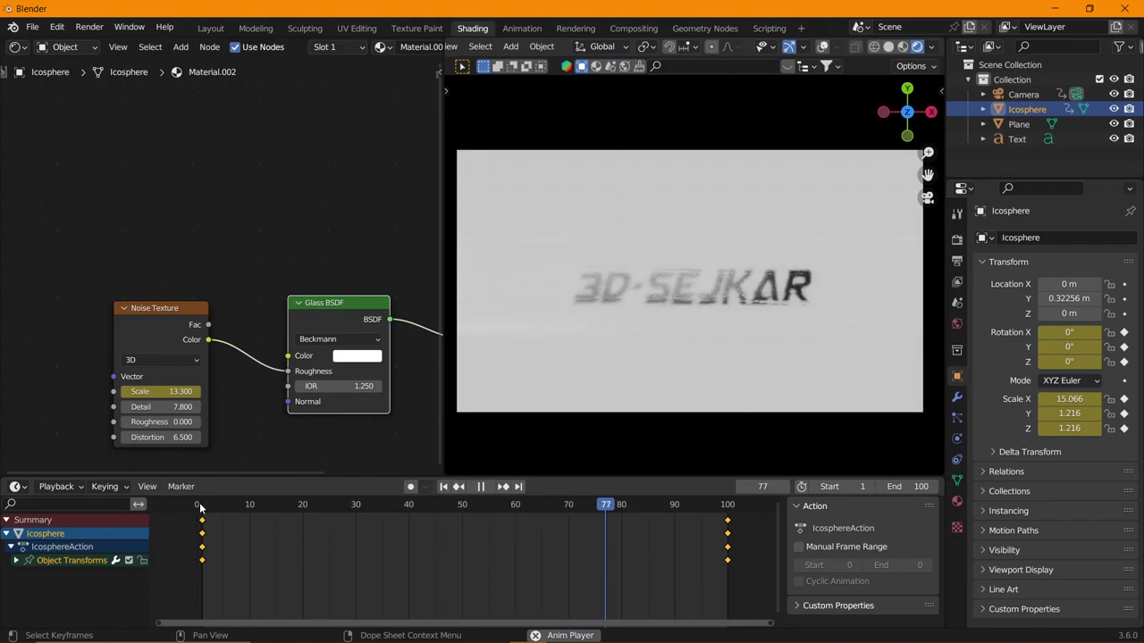
{"action": "key", "text": "space"}
- At frame 1, stretch the ico-sphere to Scale Y 7.540 and keyframe location, rotation and scale
{"action": "left_click", "coordinate": [822, 46]}
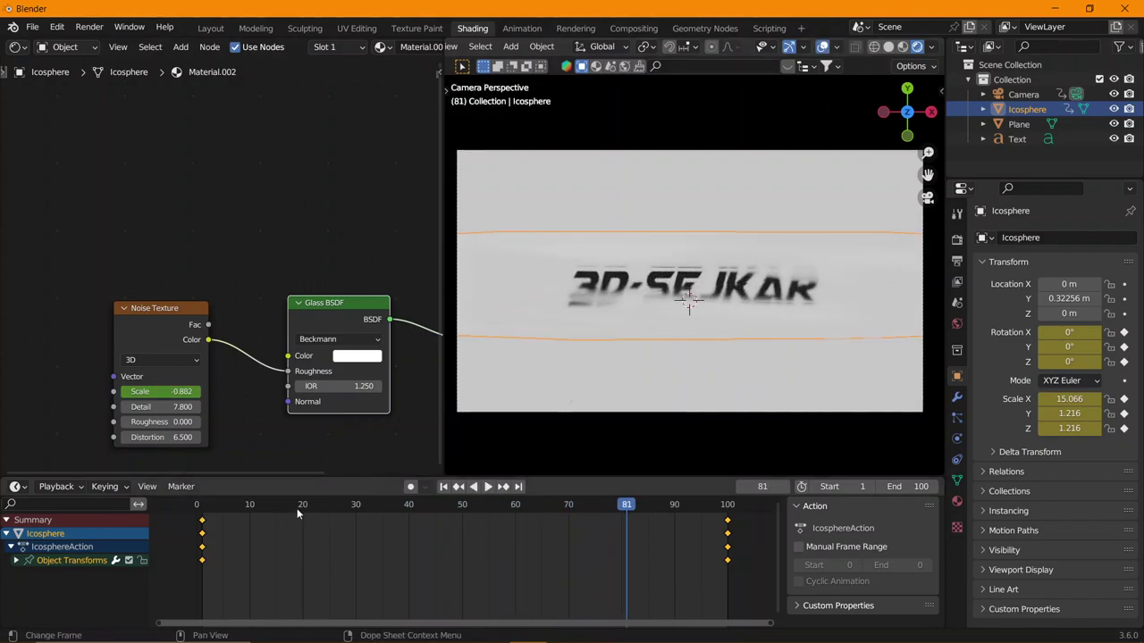
{"action": "left_click", "coordinate": [205, 506]}
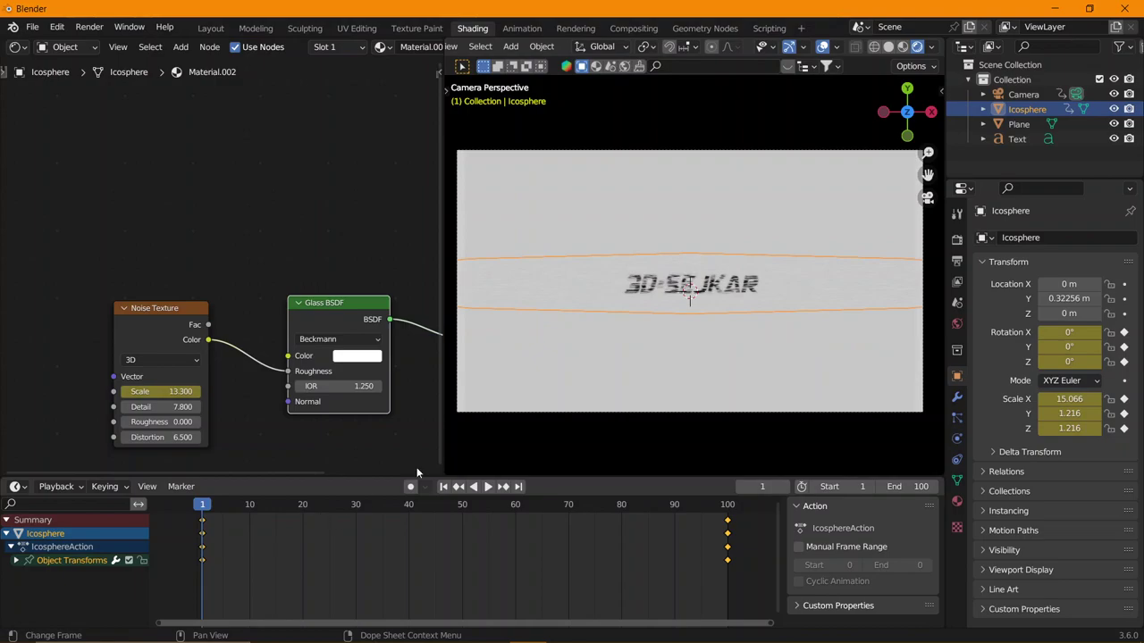
{"action": "key", "text": "s"}
{"action": "key", "text": "y"}
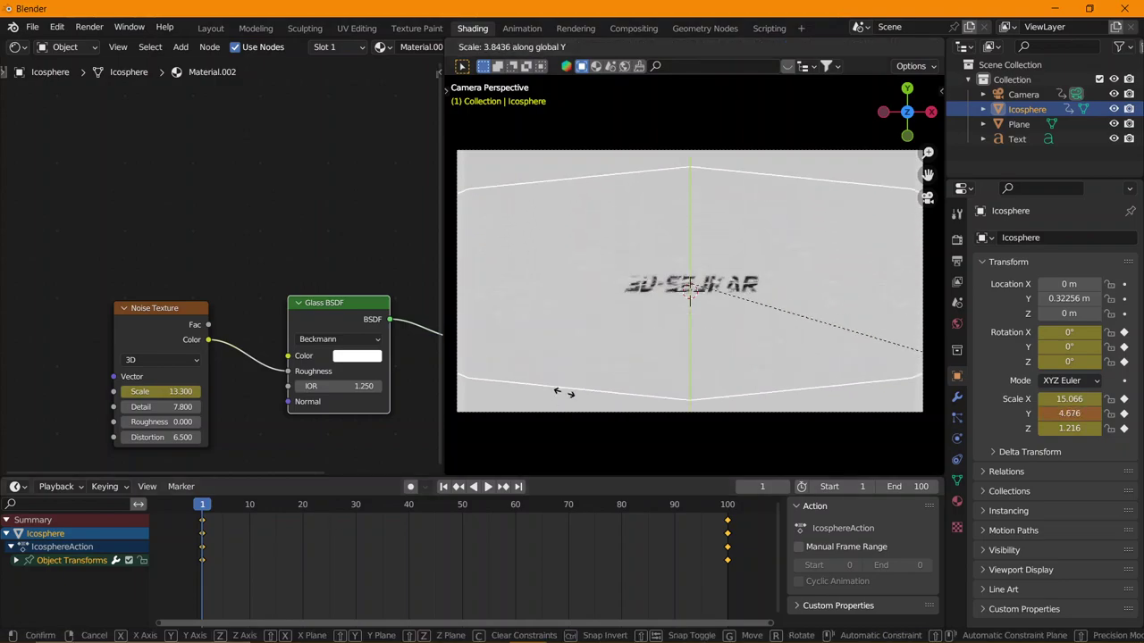
{"action": "left_click", "coordinate": [776, 440]}
{"action": "key", "text": "i"}
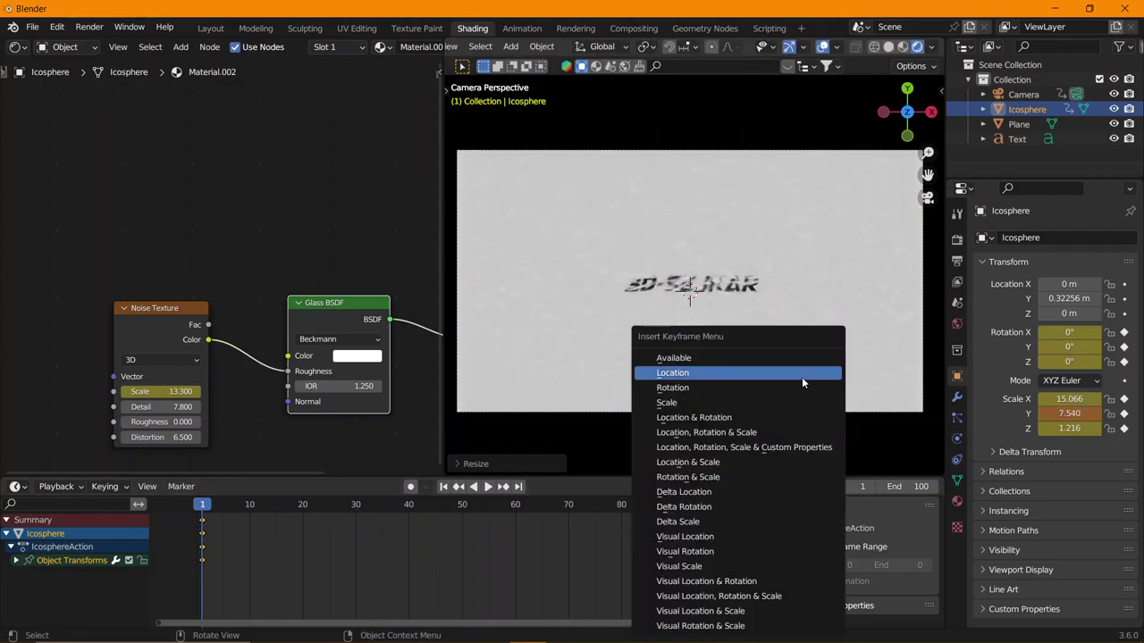
{"action": "left_click", "coordinate": [721, 432]}
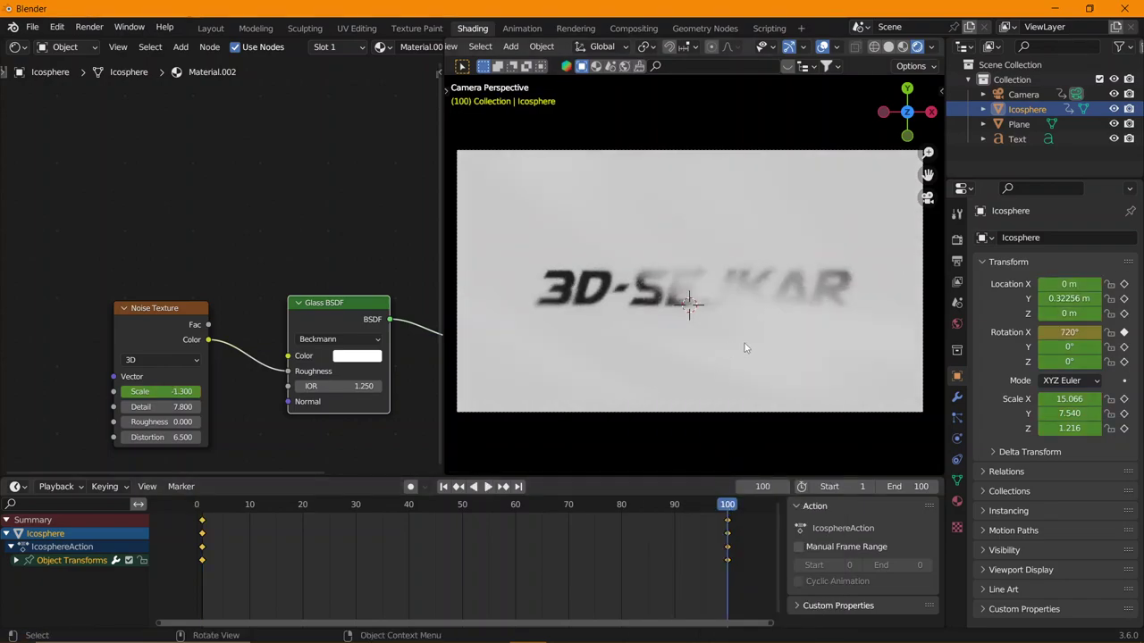
{"action": "key", "text": "space"}
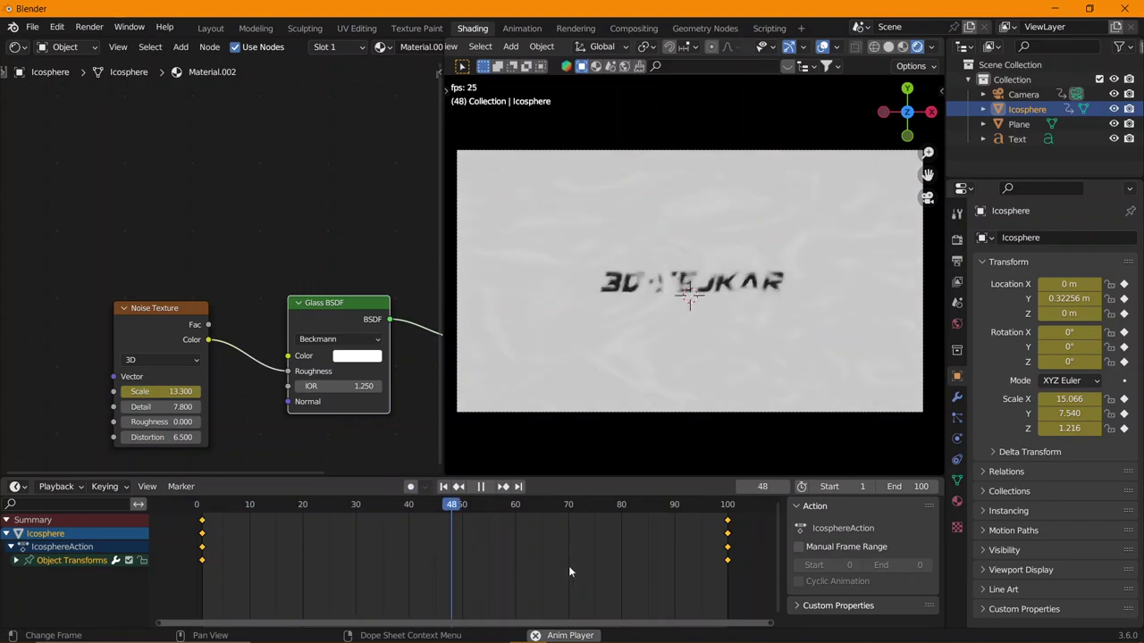
- Slide the icosphere's frame-100 keyframes to frame 90, then start moving it away at frame 95
{"action": "key", "text": "space"}
{"action": "left_click", "coordinate": [728, 506]}
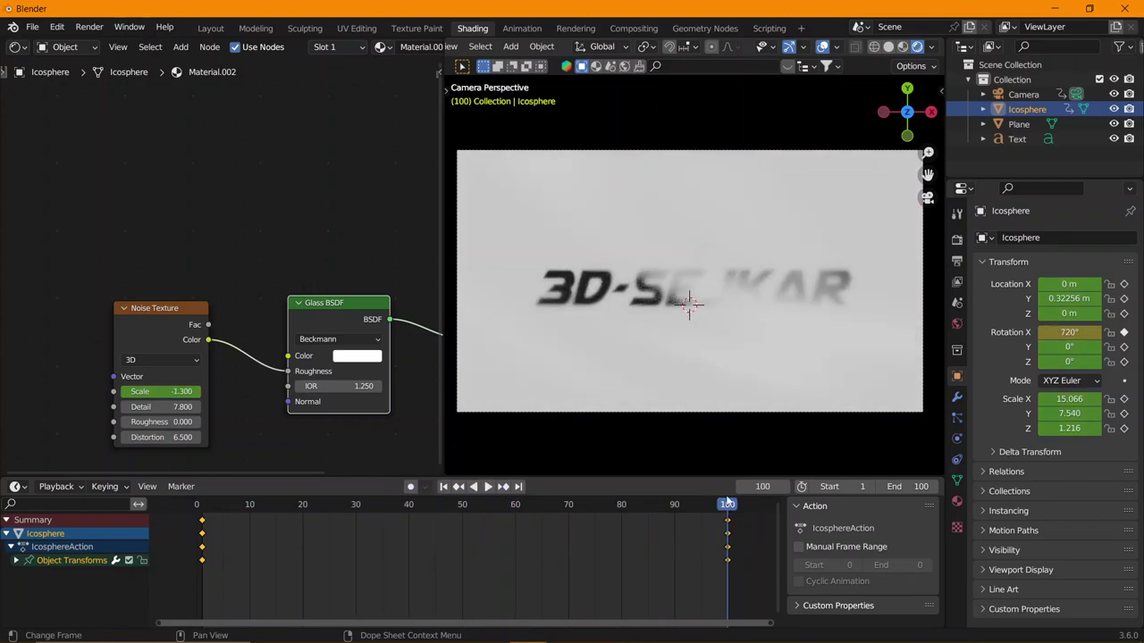
{"action": "key", "text": "Left"}
{"action": "key", "text": "Left"}
{"action": "key", "text": "Left"}
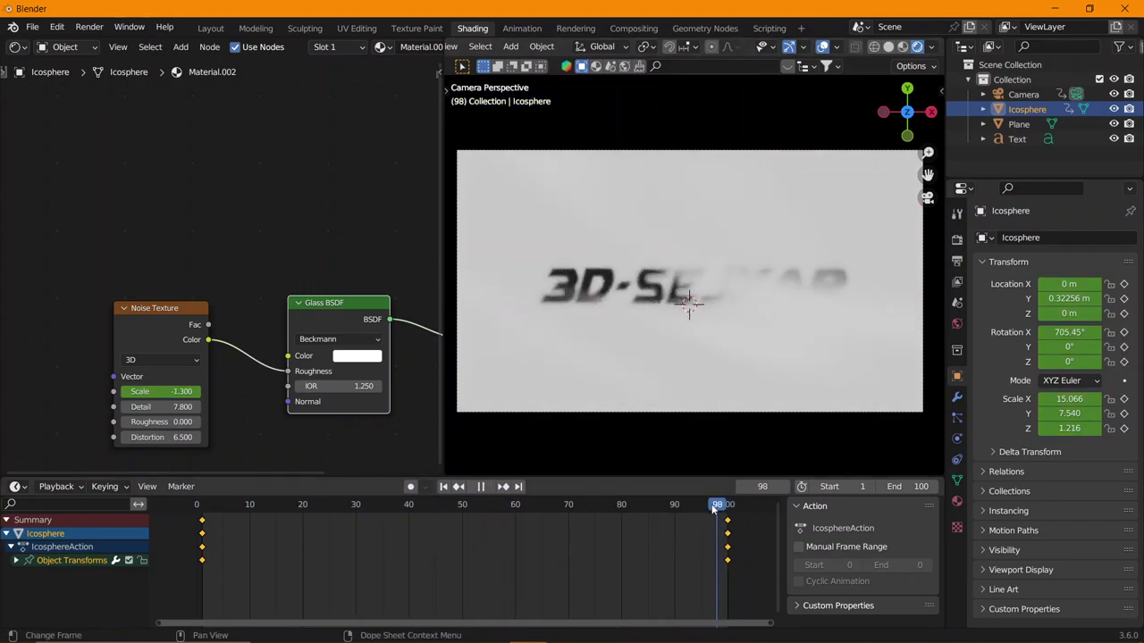
{"action": "left_click_drag", "start_coordinate": [727, 521], "coordinate": [681, 525]}
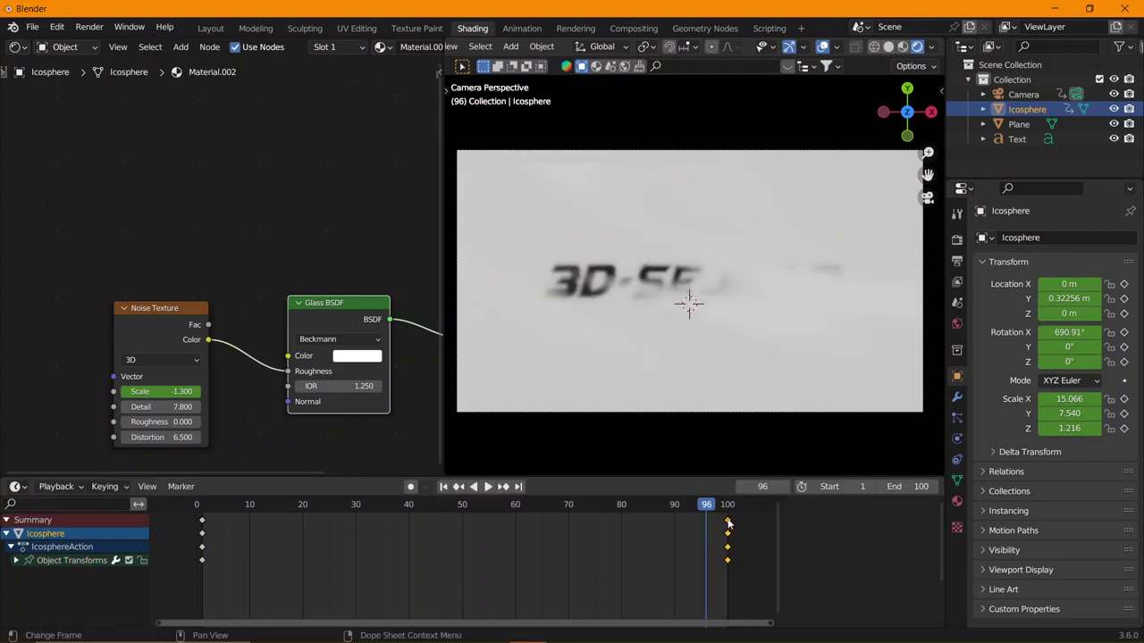
{"action": "left_click_drag", "start_coordinate": [681, 526], "coordinate": [676, 532]}
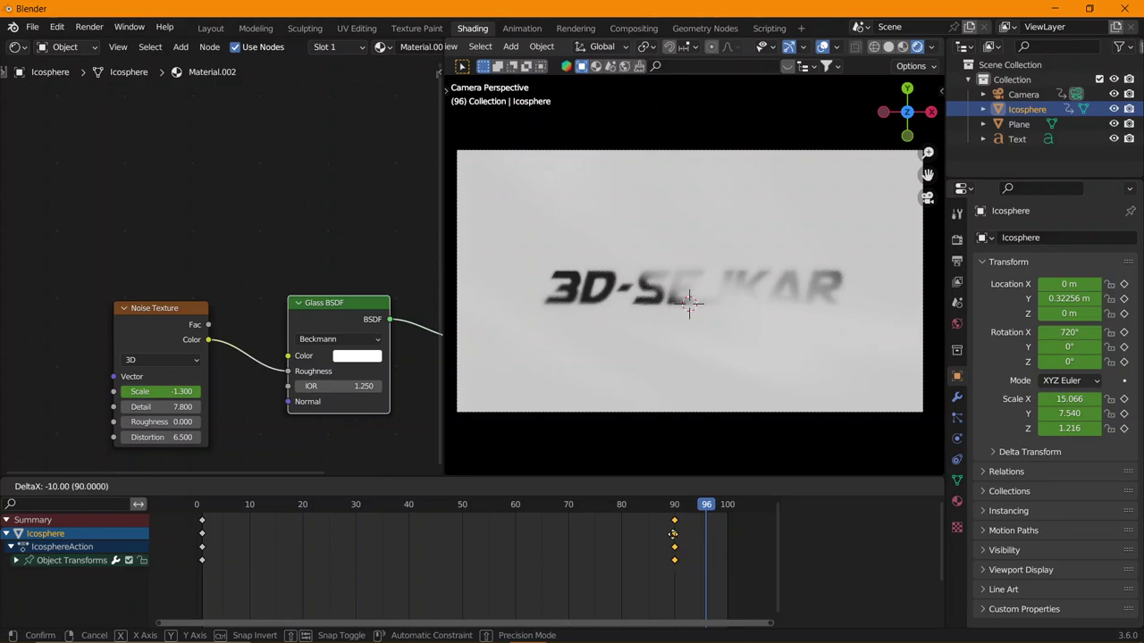
{"action": "left_click", "coordinate": [673, 534]}
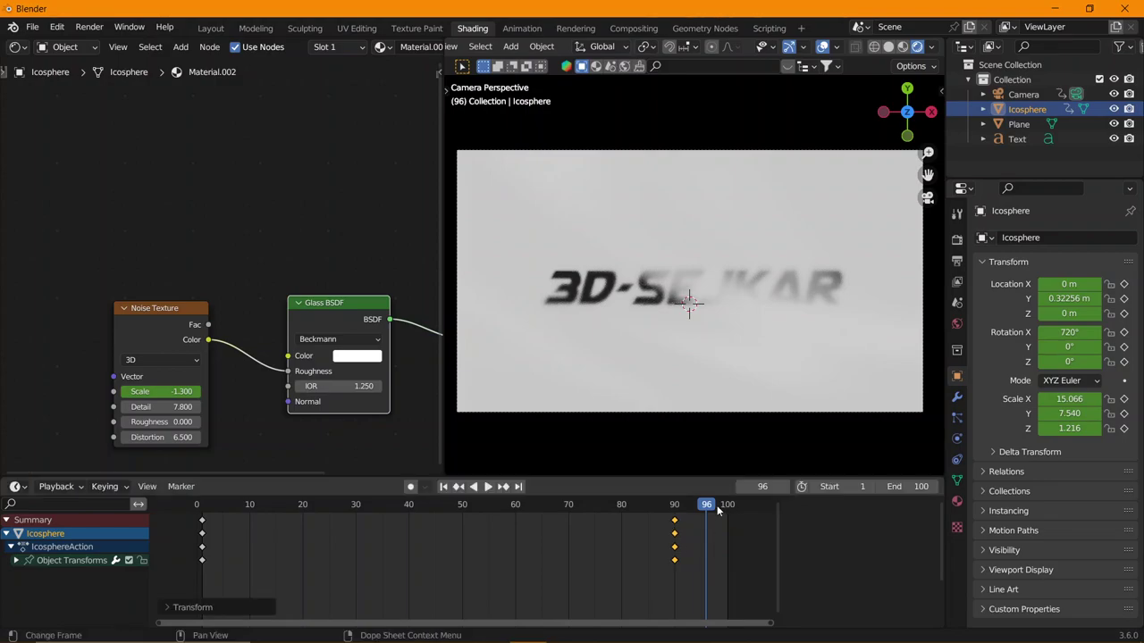
{"action": "left_click", "coordinate": [703, 506]}
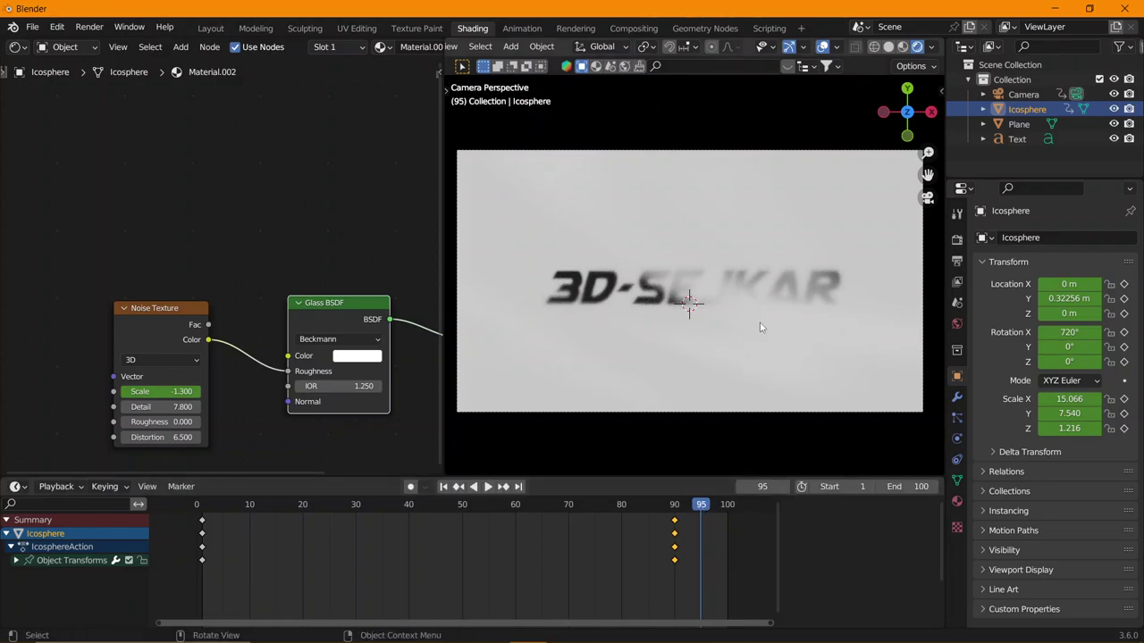
{"action": "key", "text": "g"}
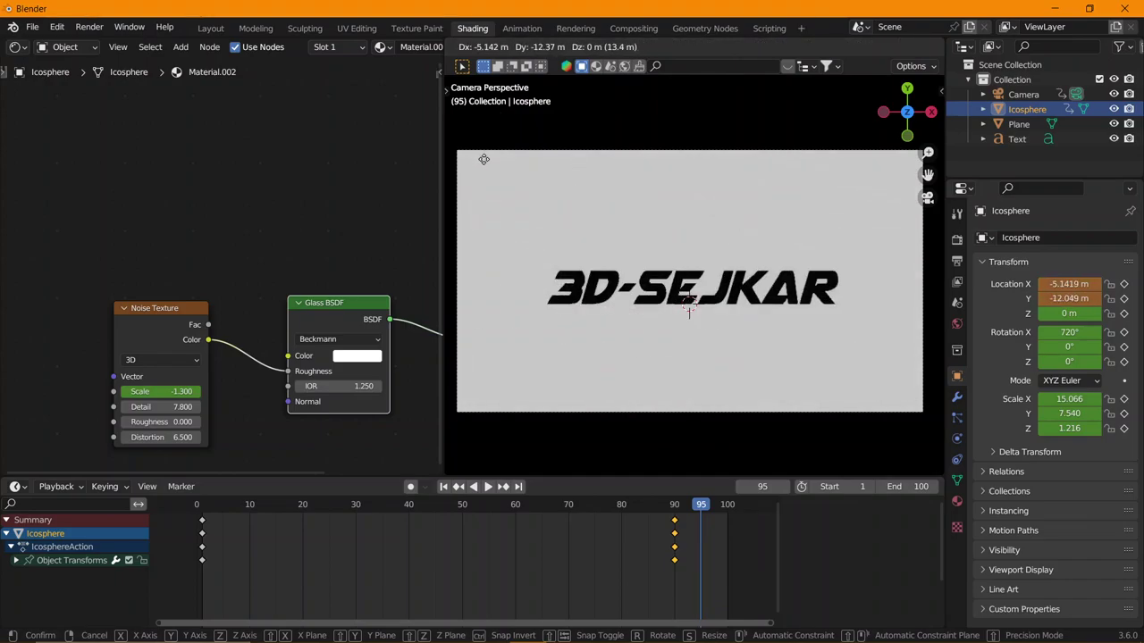
- Place the icosphere off camera at X -5.8341 m, Y -12.818 m and key it near frame 92
{"action": "left_click", "coordinate": [943, 199]}
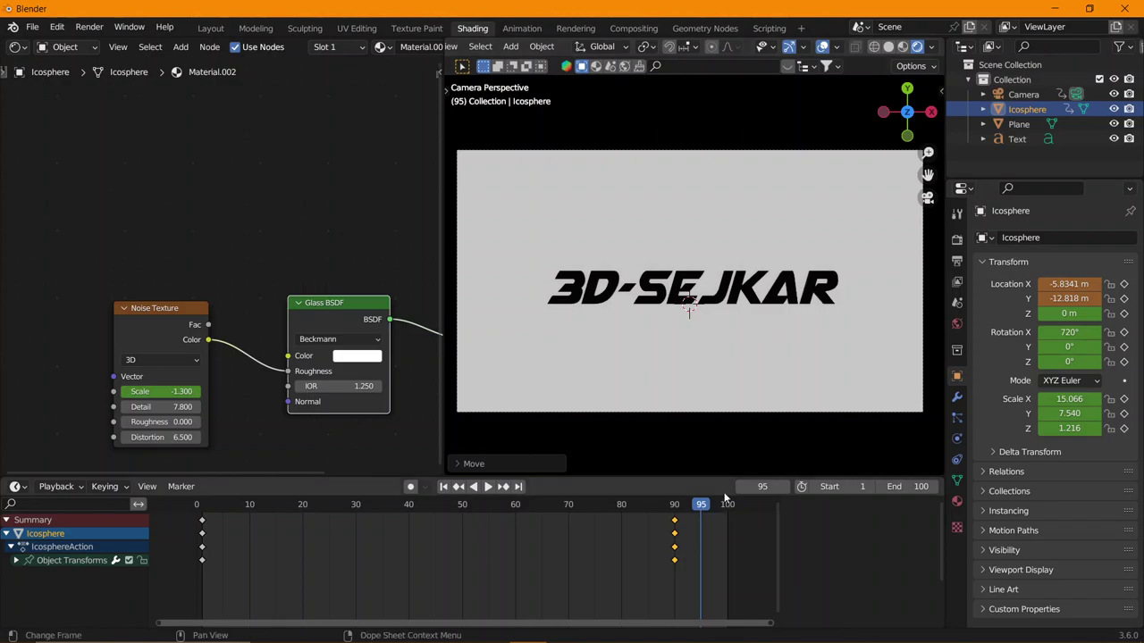
{"action": "key", "text": "i"}
{"action": "left_click", "coordinate": [709, 359]}
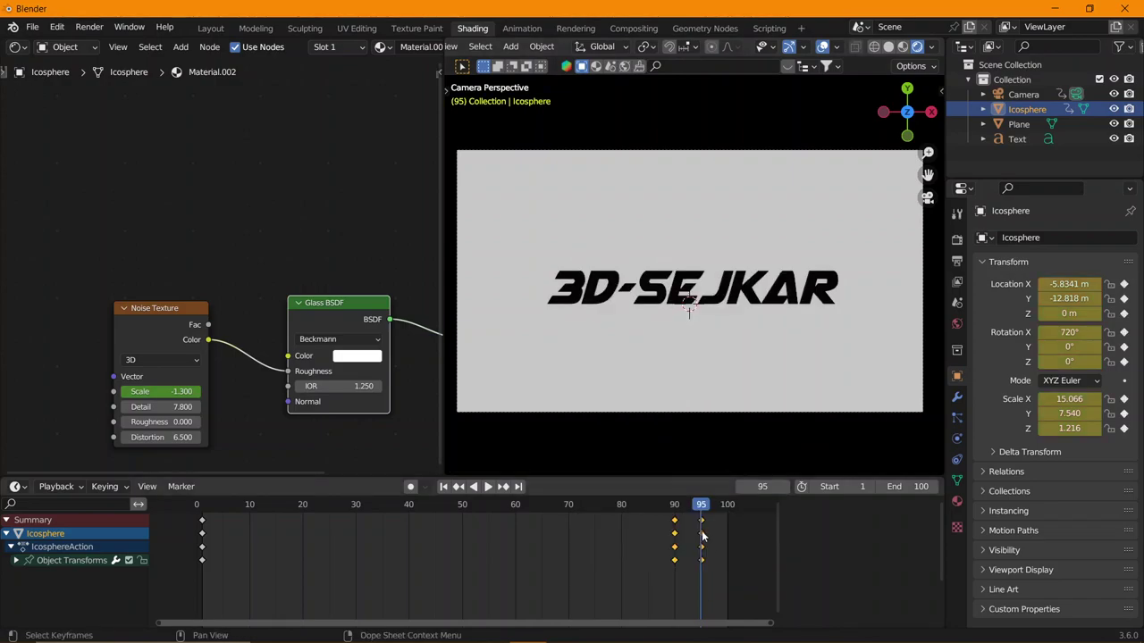
{"action": "key", "text": "g"}
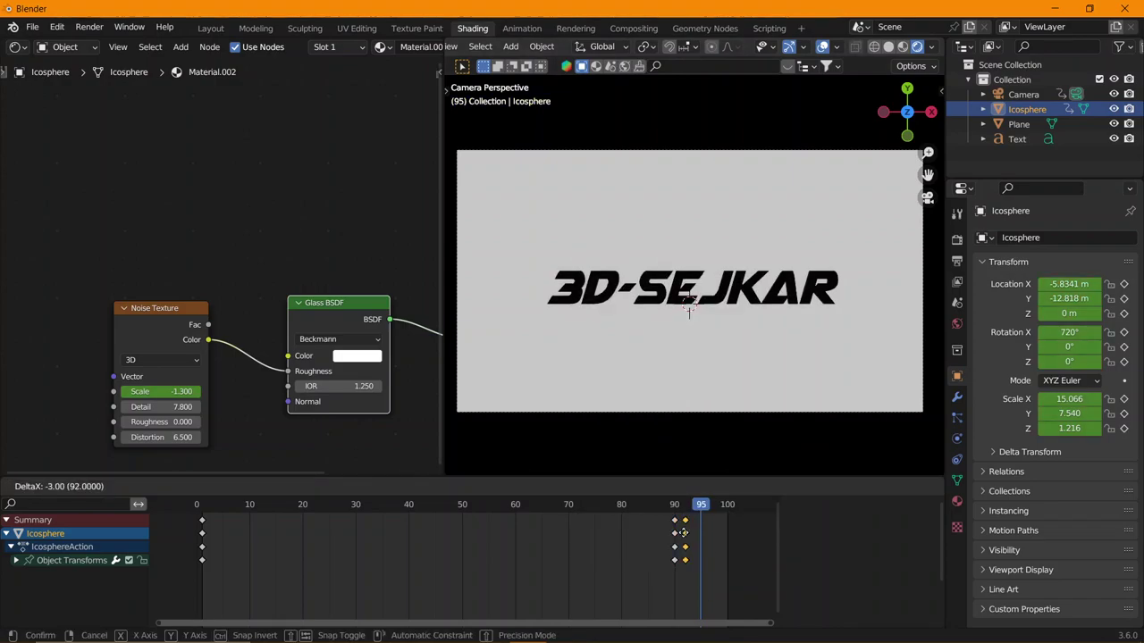
{"action": "left_click", "coordinate": [681, 533]}
- Test the animation playback and remove the extra keyframes added after frame 90
{"action": "left_click", "coordinate": [205, 507]}
{"action": "key", "text": "space"}
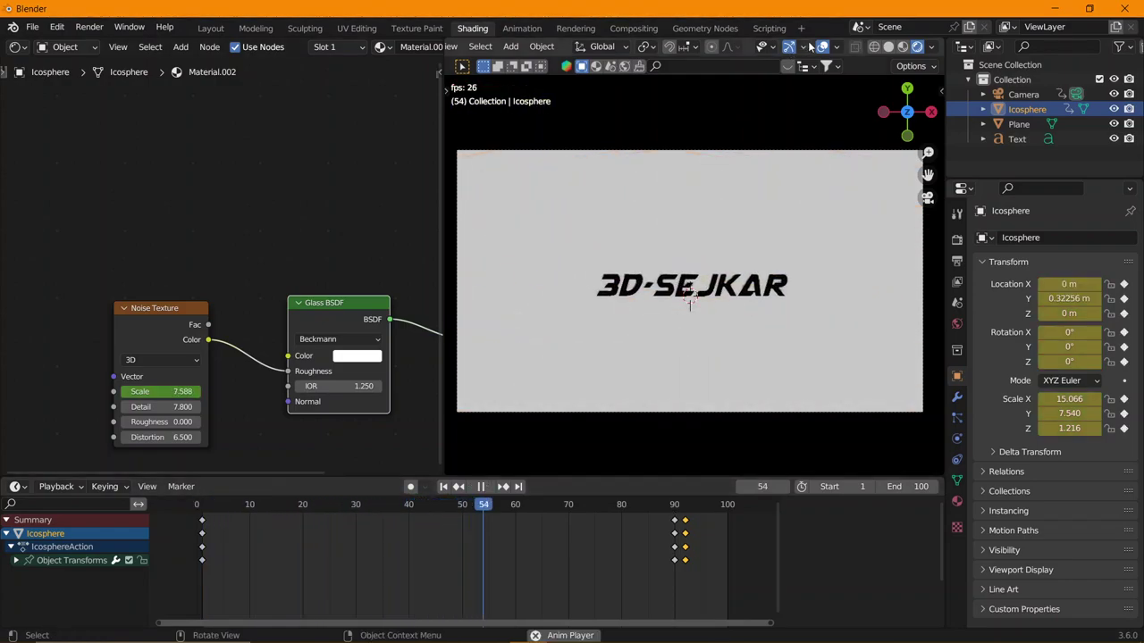
{"action": "key", "text": "space"}
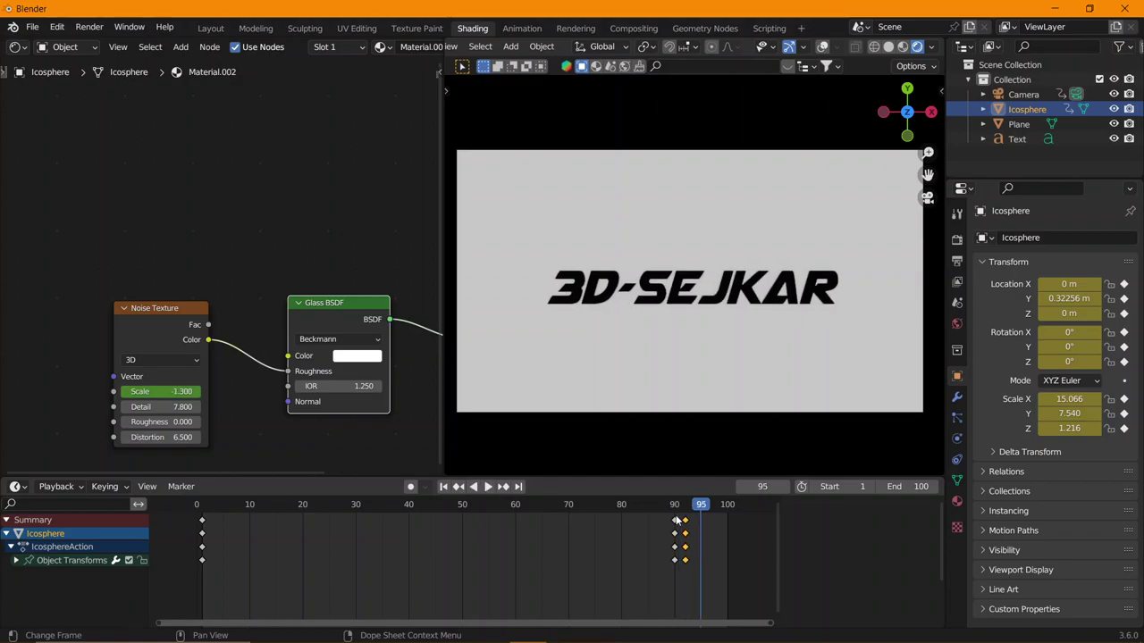
{"action": "left_click", "coordinate": [675, 507]}
{"action": "key", "text": "space"}
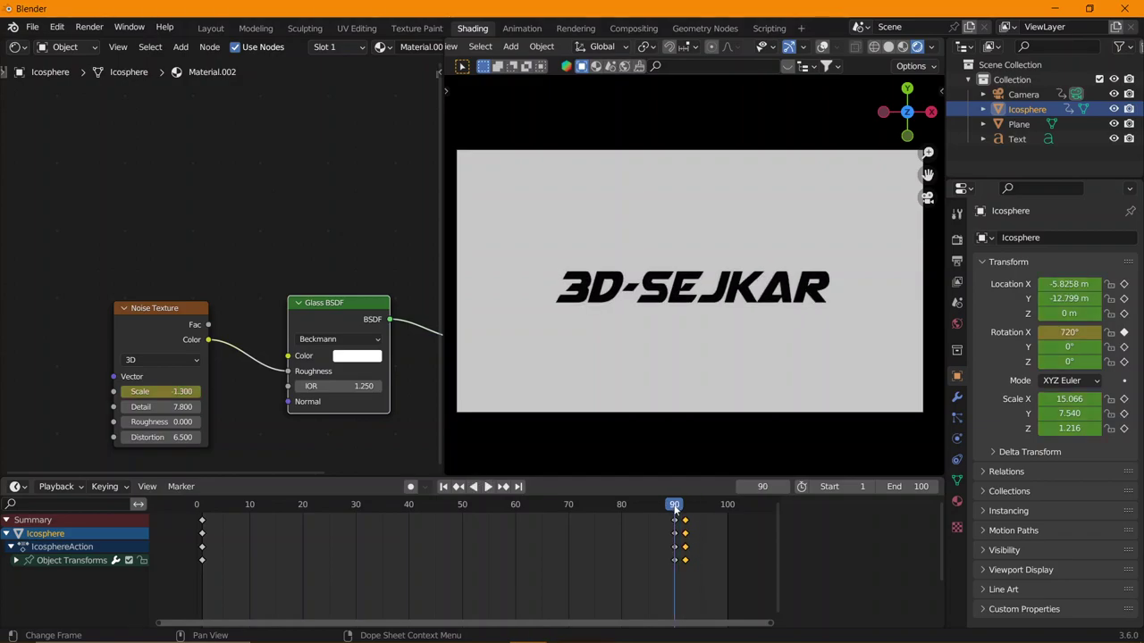
{"action": "key", "text": "space"}
{"action": "key", "text": "space"}
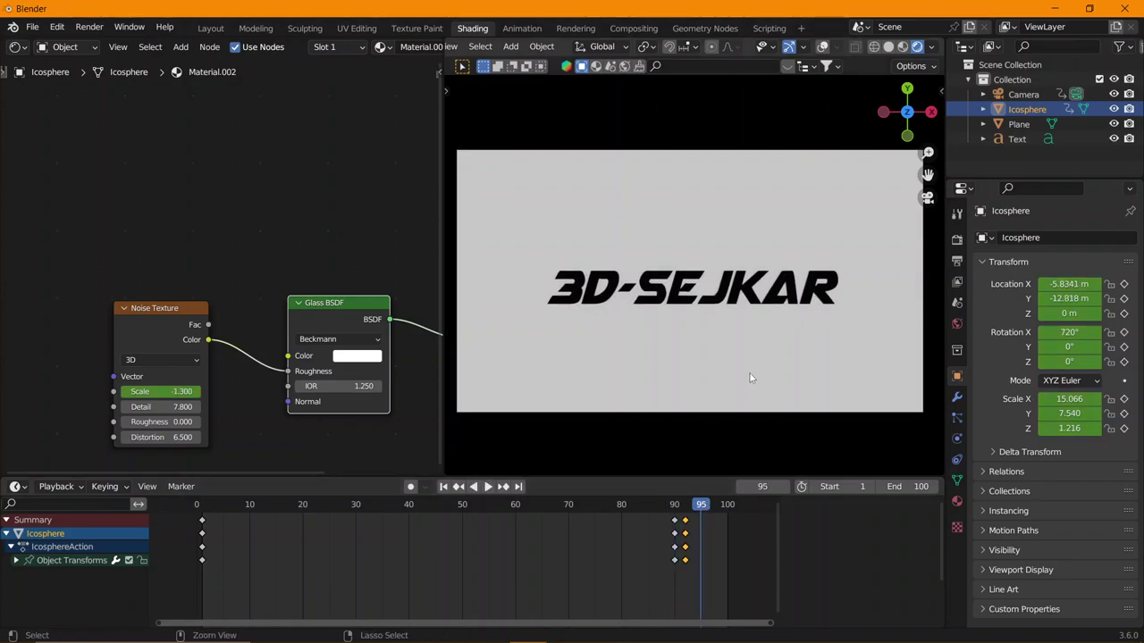
{"action": "key", "text": "alt+i"}
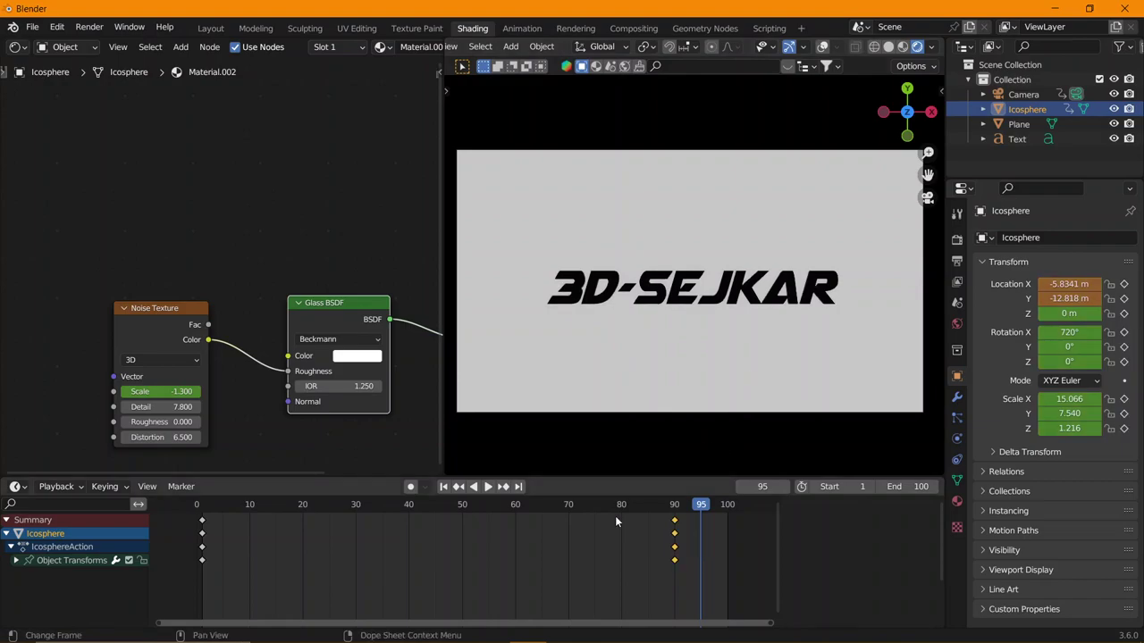
- Replay and scrub the animation around frame 90 to check where the icosphere's spin ends
{"action": "key", "text": "space"}
{"action": "left_click_drag", "start_coordinate": [701, 507], "coordinate": [675, 517]}
{"action": "key", "text": "space"}
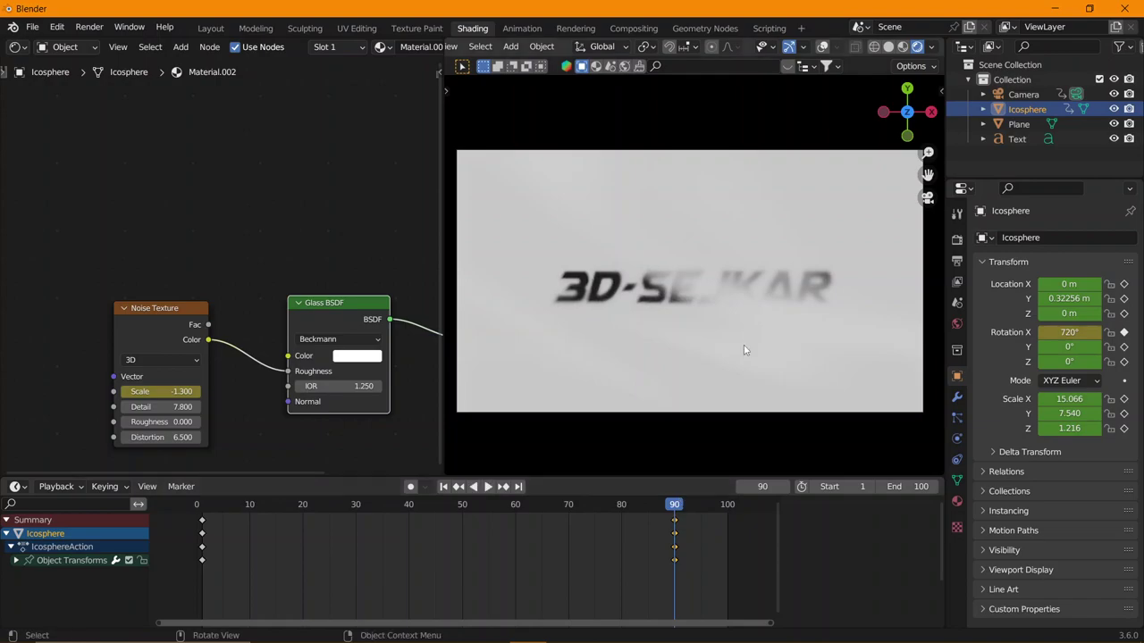
{"action": "key", "text": "i"}
{"action": "left_click", "coordinate": [760, 307]}
- At frame 93, move the icosphere off camera, key Location & Rotation, and replay the exit
{"action": "left_click", "coordinate": [690, 505]}
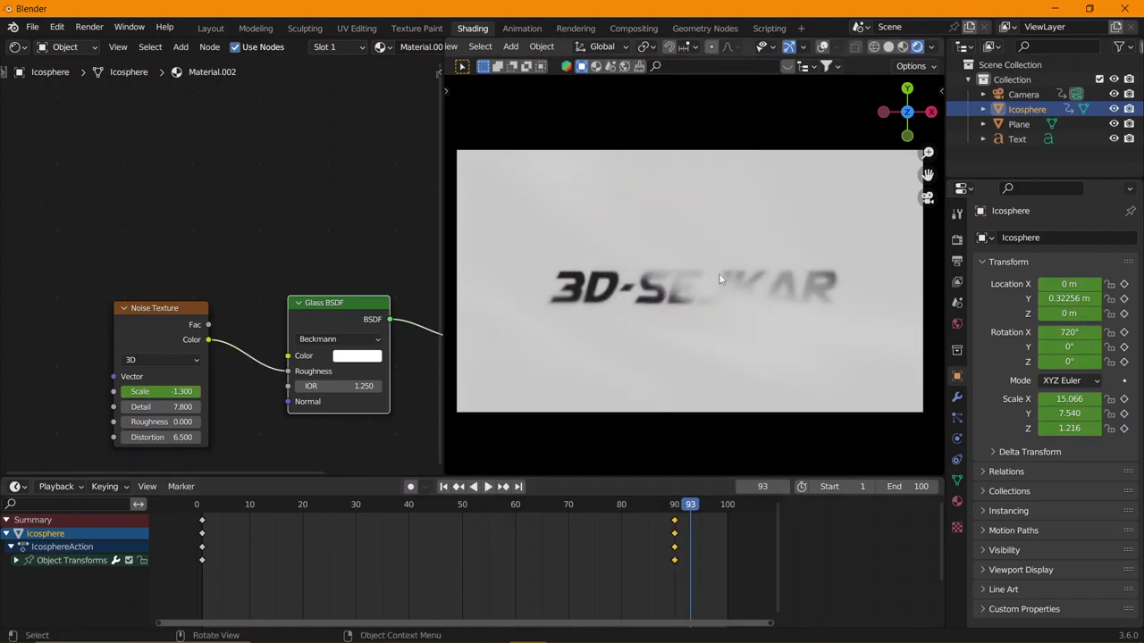
{"action": "key", "text": "g"}
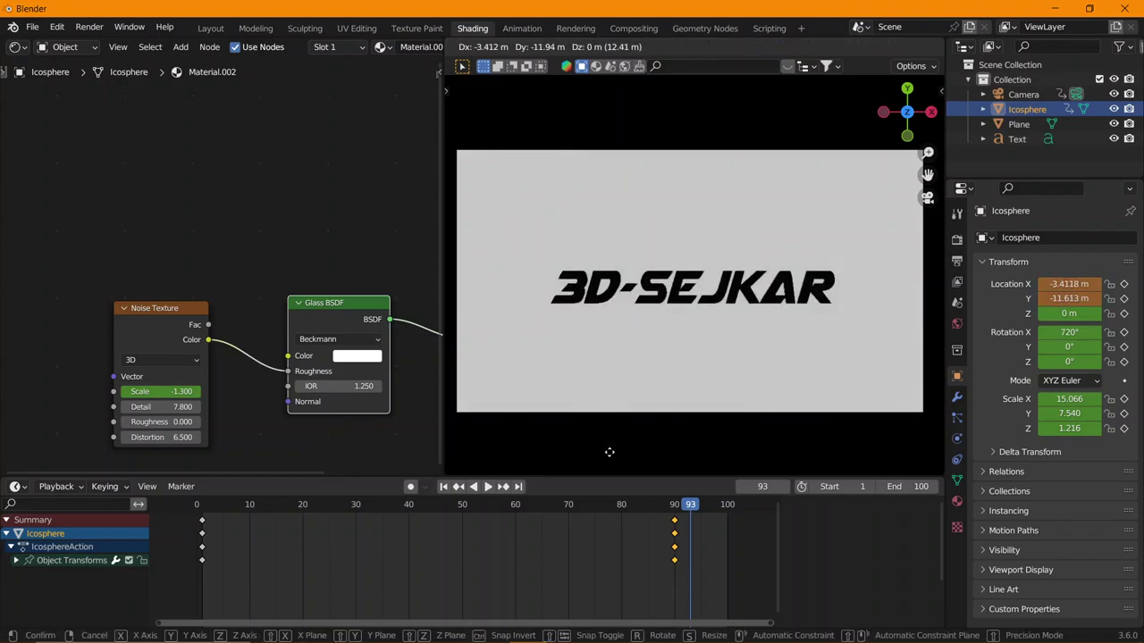
{"action": "left_click", "coordinate": [608, 452]}
{"action": "key", "text": "i"}
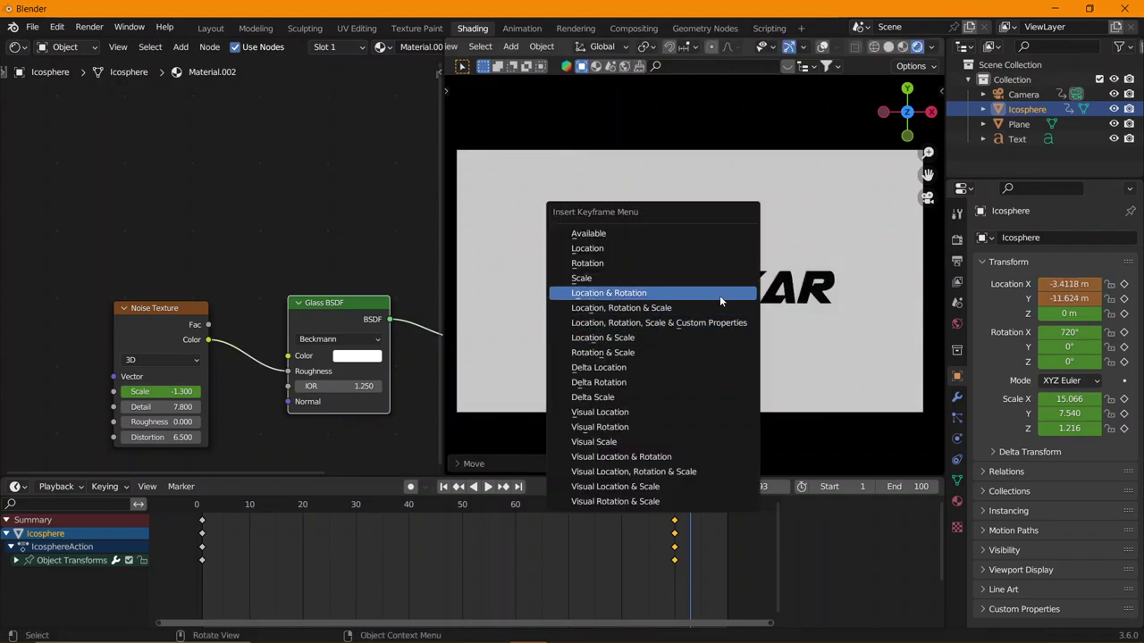
{"action": "left_click", "coordinate": [711, 308]}
{"action": "key", "text": "space"}
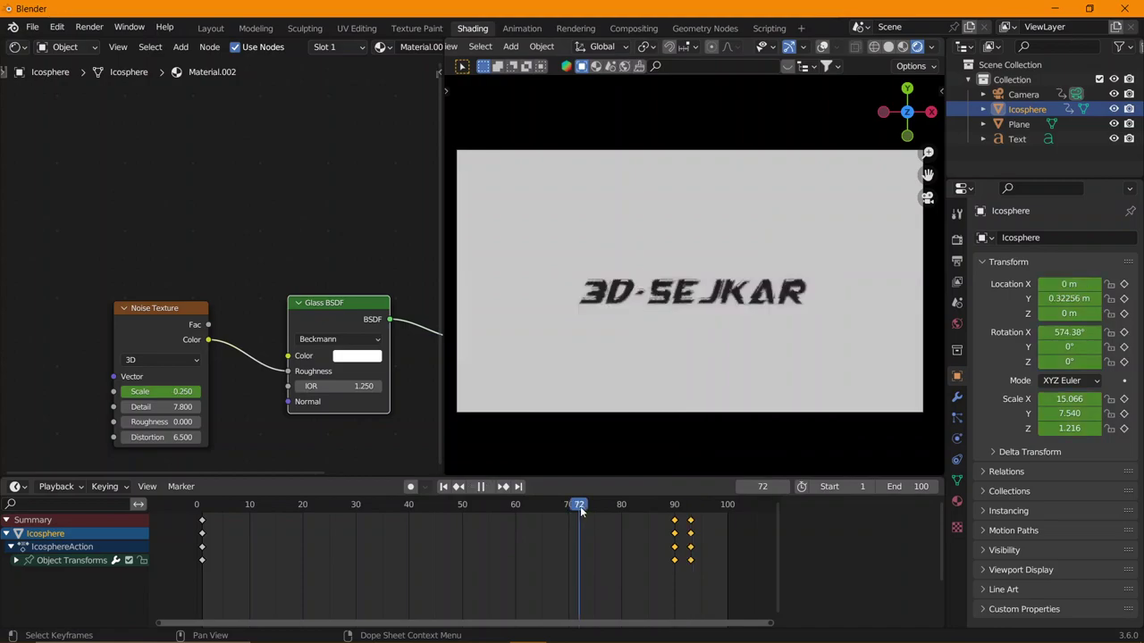
{"action": "left_click_drag", "start_coordinate": [578, 505], "coordinate": [610, 507]}
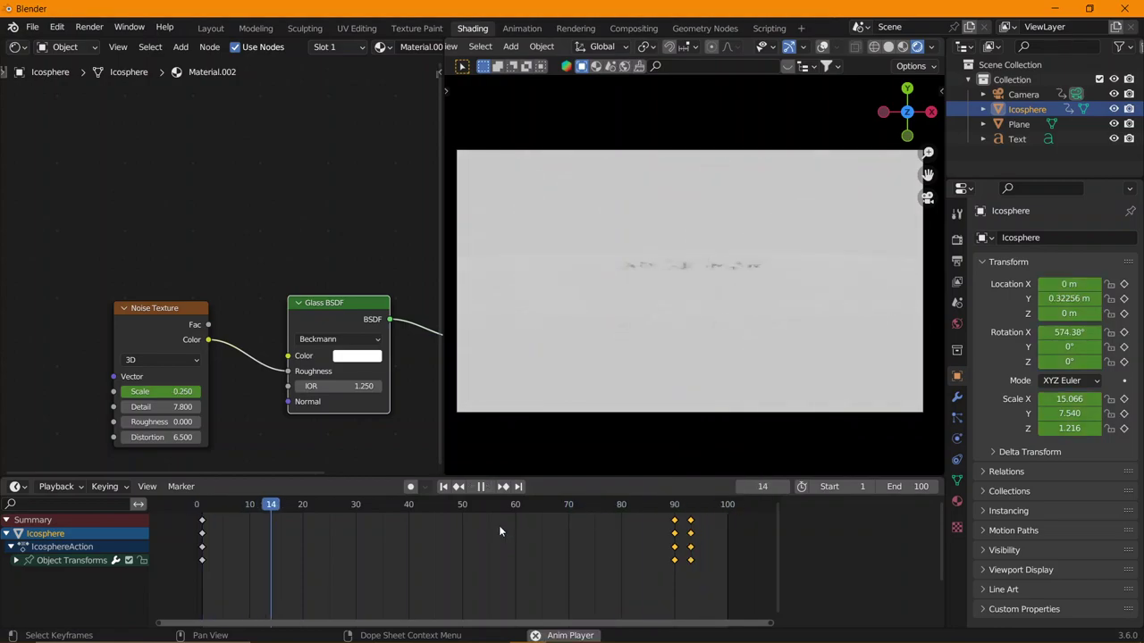
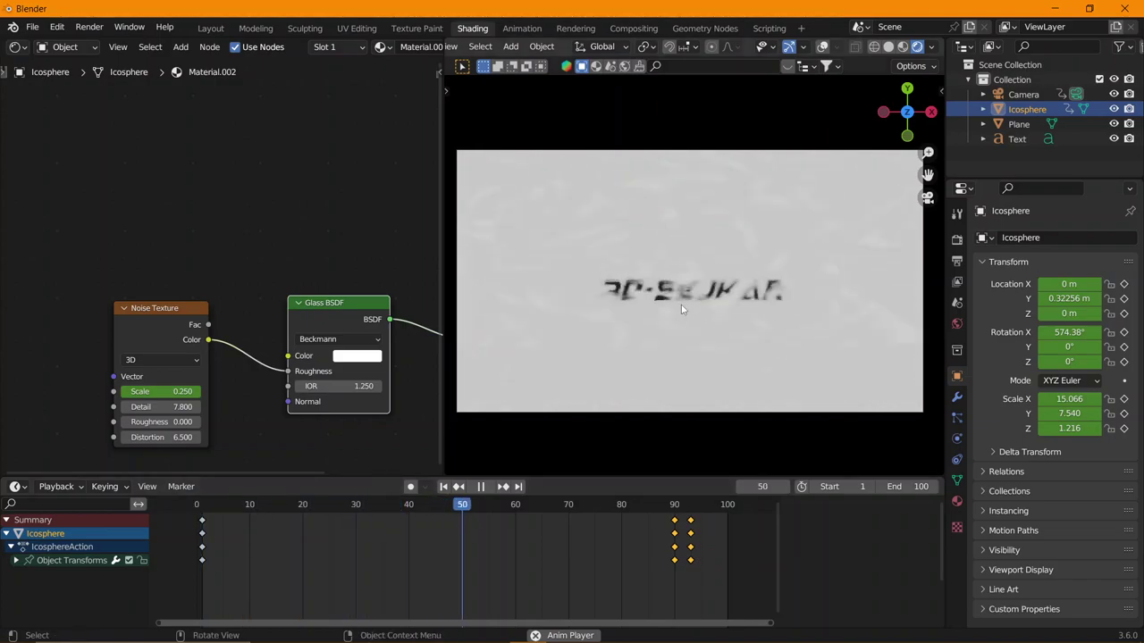
- Stop playback at frame 93, select the Text object and make room in its node tree
{"action": "key", "text": "space"}
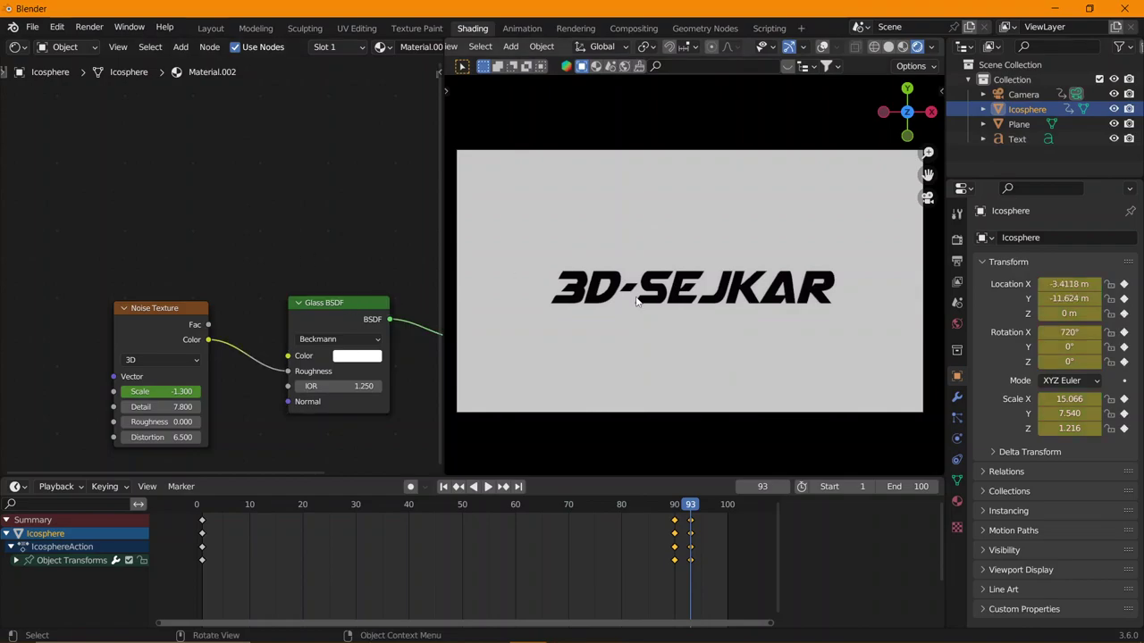
{"action": "left_click", "coordinate": [607, 288]}
{"action": "left_click", "coordinate": [614, 284]}
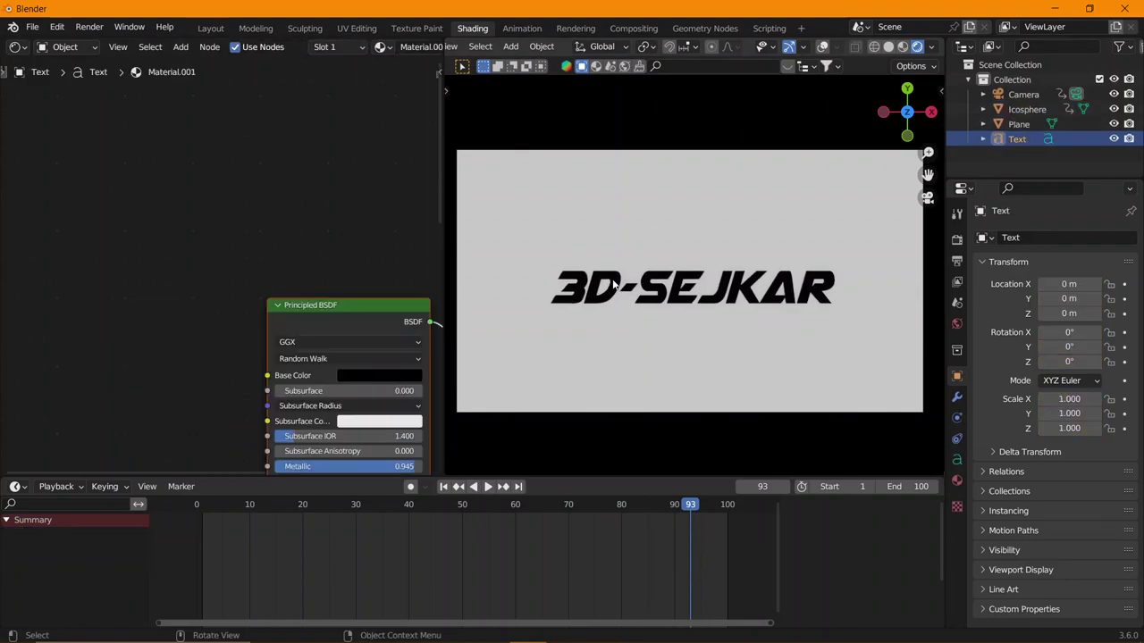
{"action": "left_click", "coordinate": [325, 360]}
{"action": "scroll", "coordinate": [348, 318], "scroll_direction": "down", "scroll_amount": 2}
{"action": "middle_click_drag", "start_coordinate": [316, 318], "coordinate": [308, 210]}
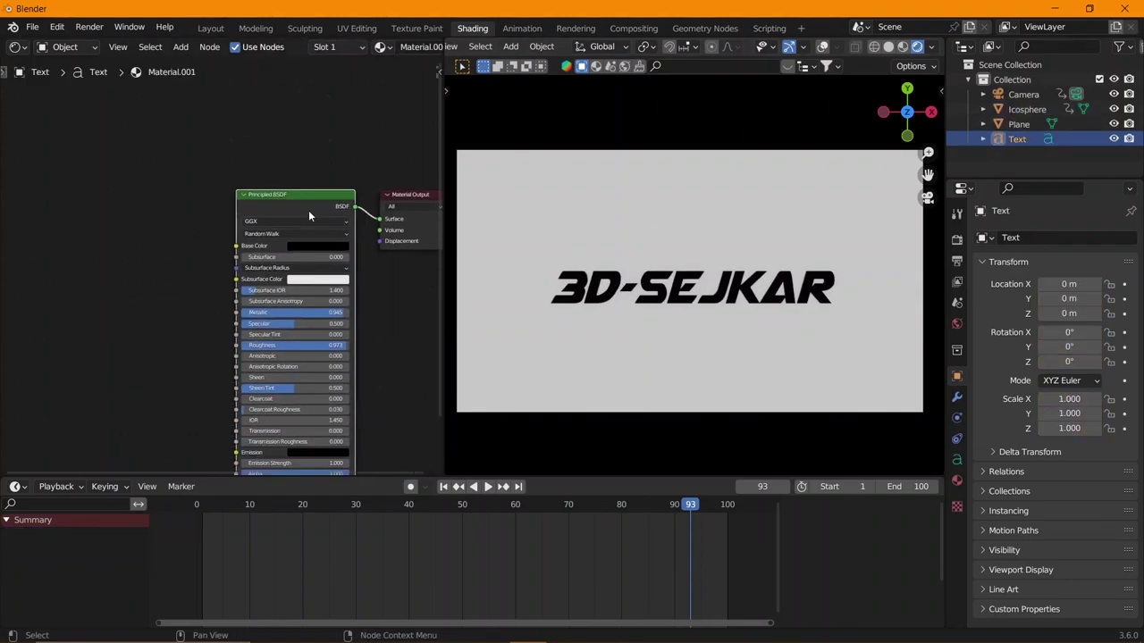
{"action": "scroll", "coordinate": [310, 216], "scroll_direction": "up", "scroll_amount": 1}
{"action": "left_click_drag", "start_coordinate": [387, 186], "coordinate": [259, 310]}
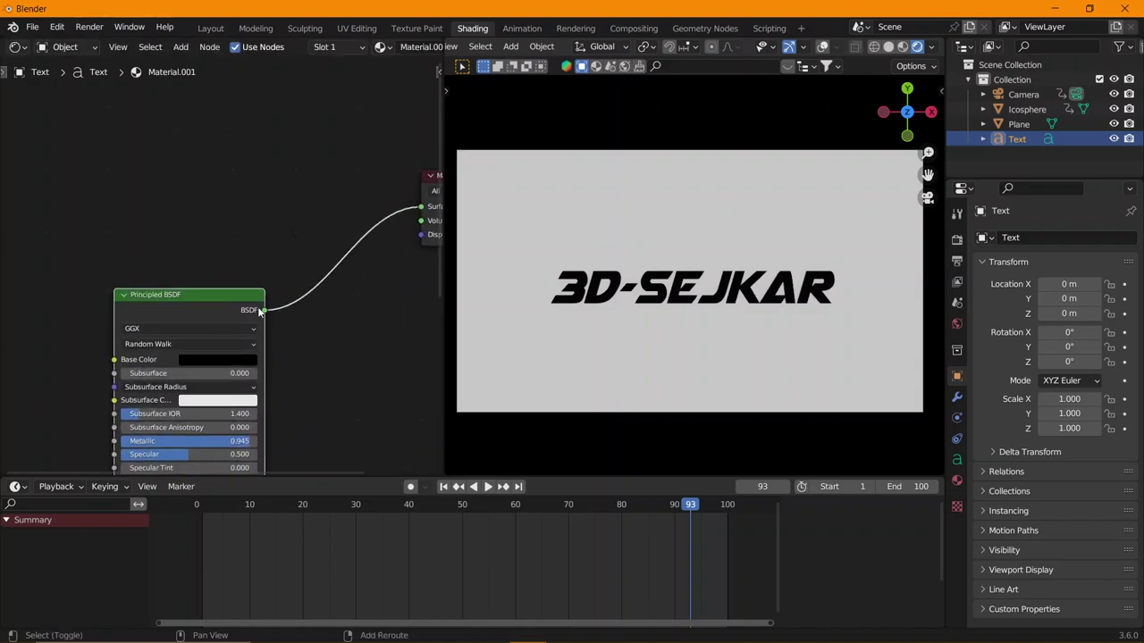
- Insert a Mix Shader into the link between the Principled BSDF and Material Output
{"action": "key", "text": "shift+a"}
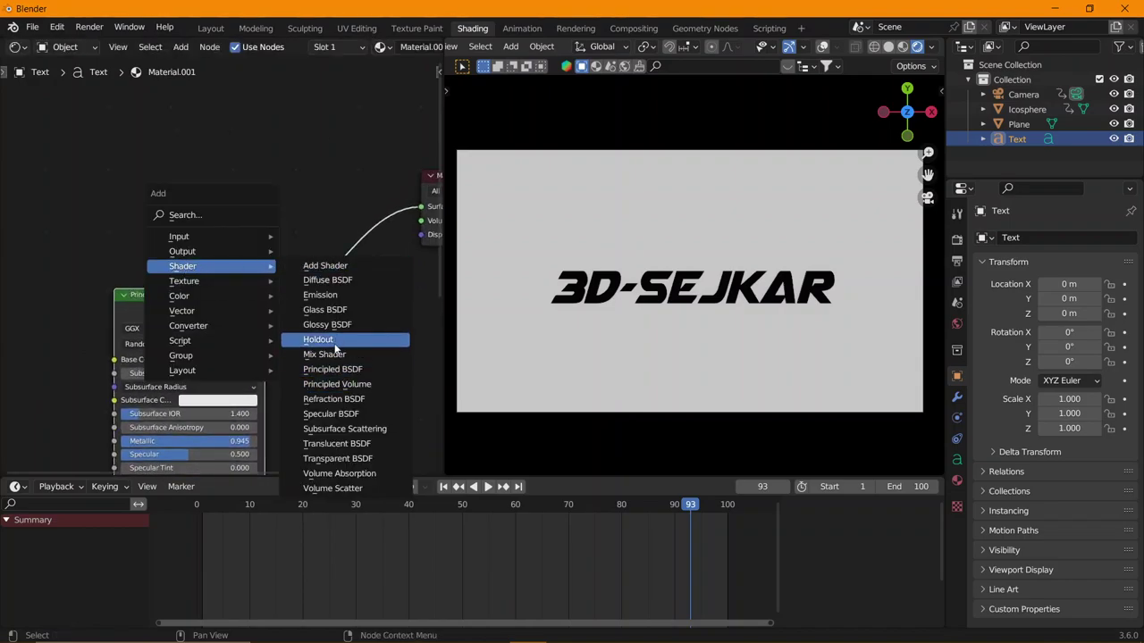
{"action": "left_click", "coordinate": [328, 354]}
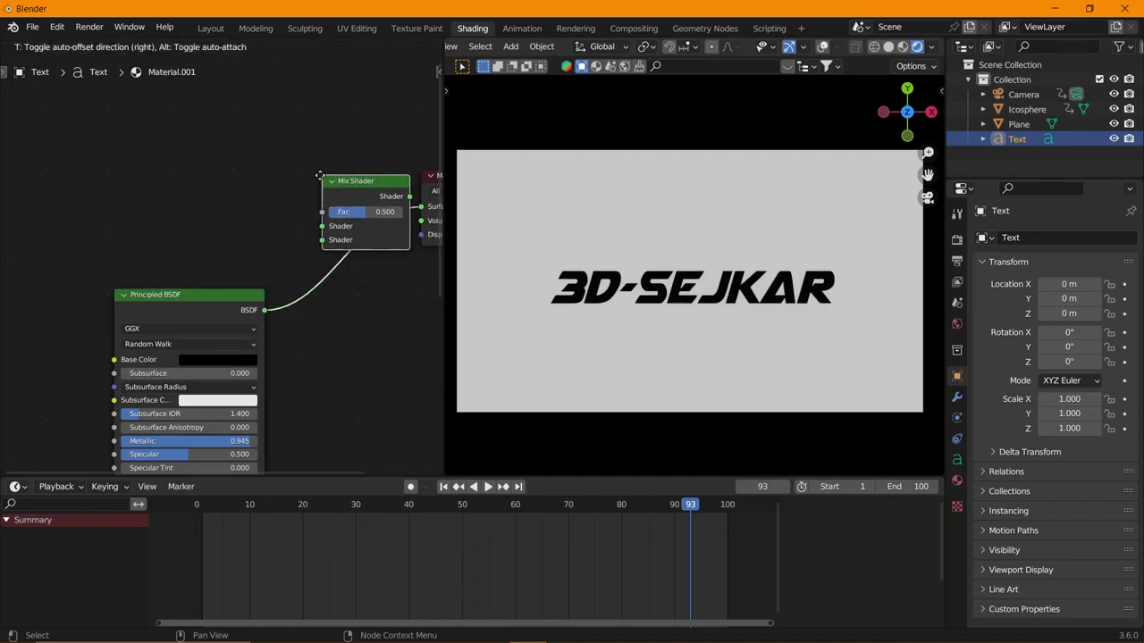
{"action": "left_click", "coordinate": [324, 191]}
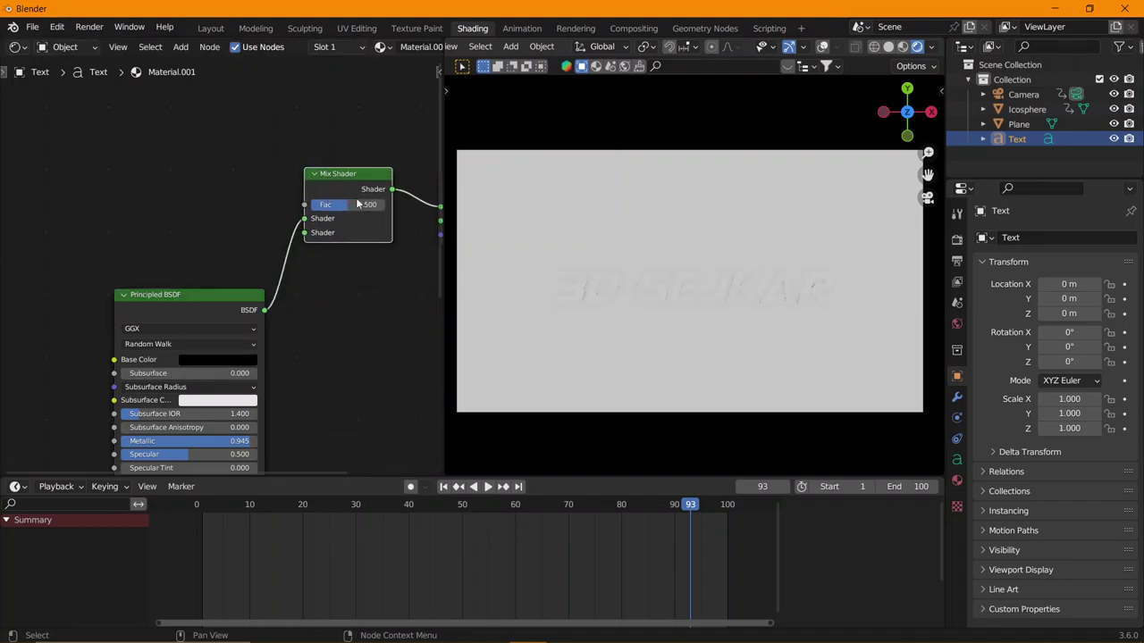
{"action": "scroll", "coordinate": [295, 233], "scroll_direction": "down", "scroll_amount": 2}
{"action": "middle_click_drag", "start_coordinate": [229, 300], "coordinate": [313, 319]}
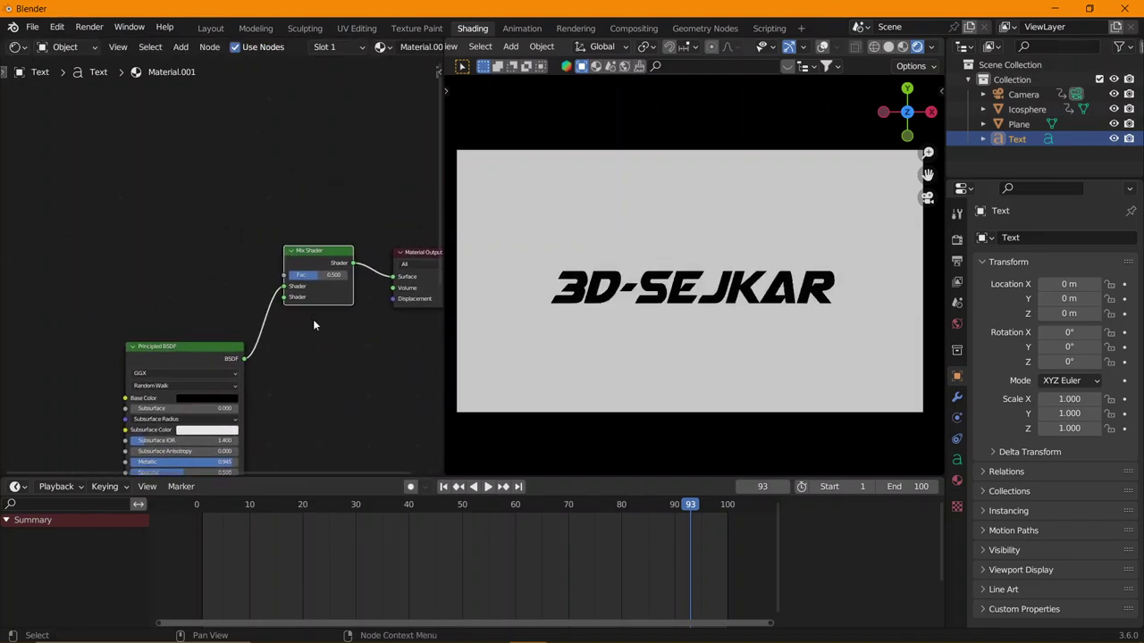
{"action": "scroll", "coordinate": [286, 311], "scroll_direction": "down", "scroll_amount": 1}
- Add an Emission shader node above the Principled BSDF
{"action": "key", "text": "shift+a"}
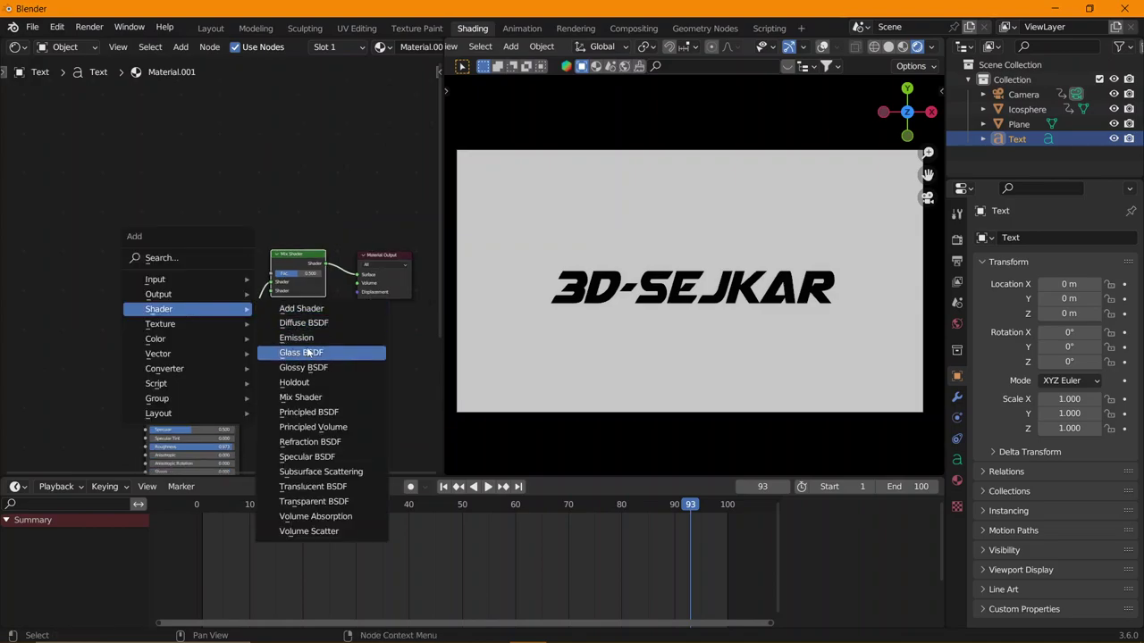
{"action": "left_click", "coordinate": [300, 337]}
{"action": "left_click", "coordinate": [221, 265]}
{"action": "middle_click_drag", "start_coordinate": [221, 265], "coordinate": [275, 290]}
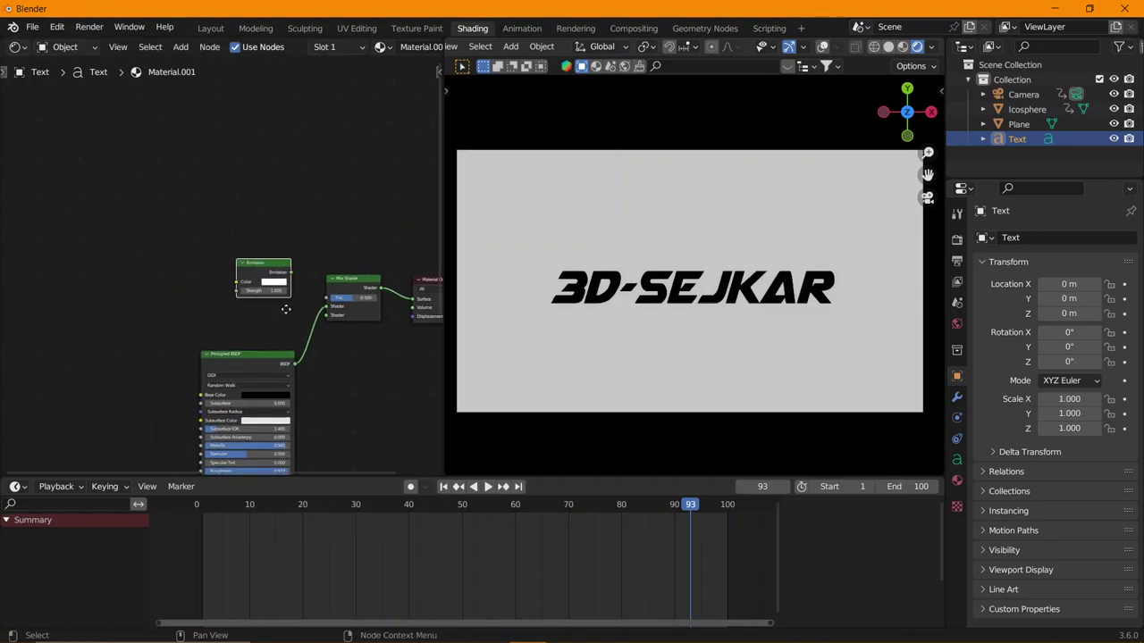
{"action": "key", "text": "shift+a"}
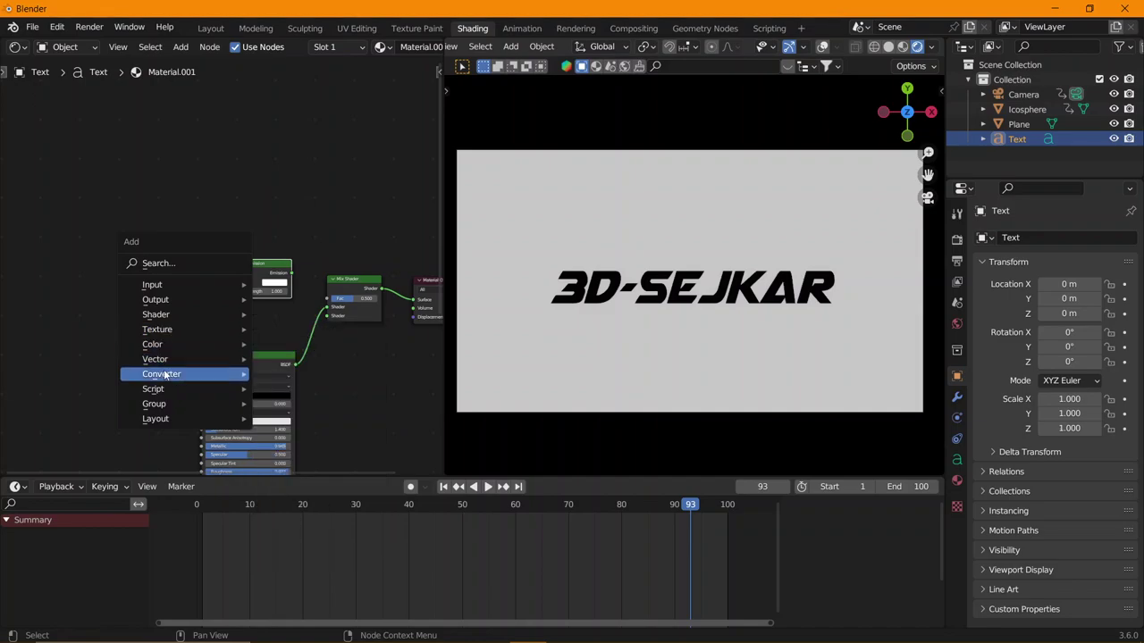
{"action": "key", "text": "Escape"}
{"action": "key", "text": "shift+a"}
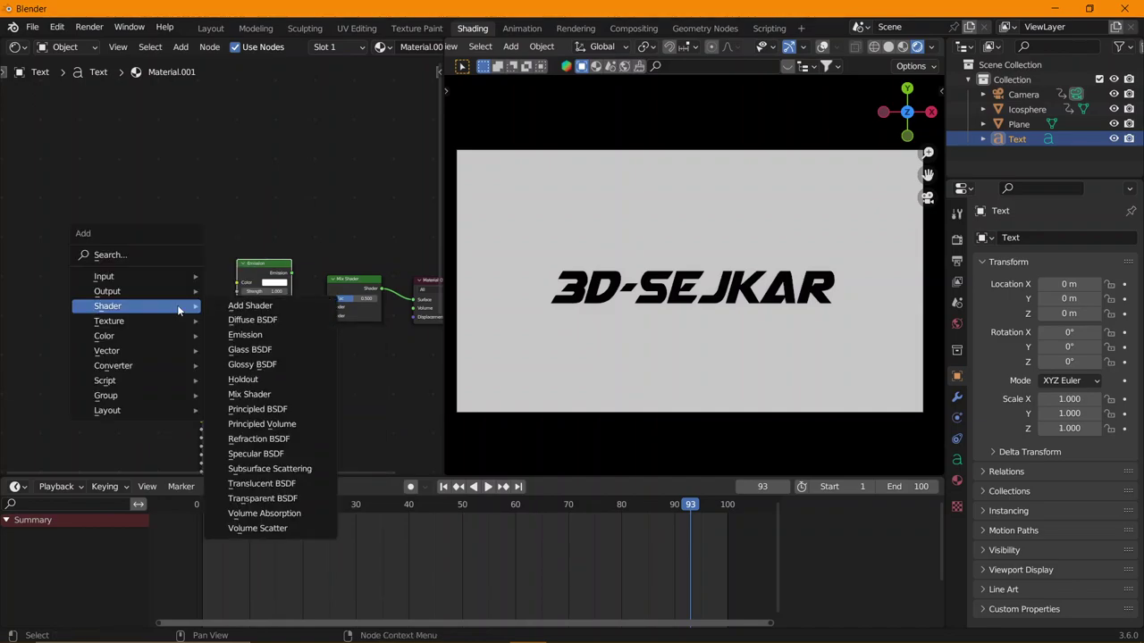
- Add a Color Ramp feeding Emission Color, and connect Emission into the Mix Shader's first input
{"action": "left_click", "coordinate": [272, 394]}
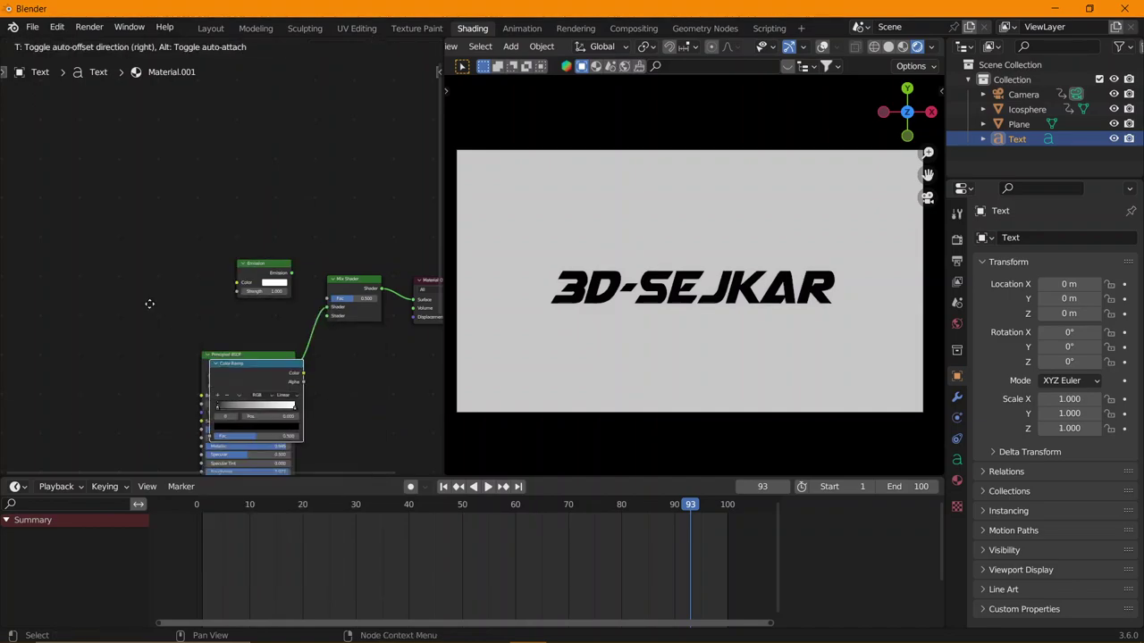
{"action": "left_click", "coordinate": [113, 253]}
{"action": "scroll", "coordinate": [202, 262], "scroll_direction": "up", "scroll_amount": 2}
{"action": "left_click_drag", "start_coordinate": [198, 258], "coordinate": [247, 300]}
{"action": "scroll", "coordinate": [256, 317], "scroll_direction": "up", "scroll_amount": 1}
{"action": "left_click_drag", "start_coordinate": [310, 284], "coordinate": [361, 341]}
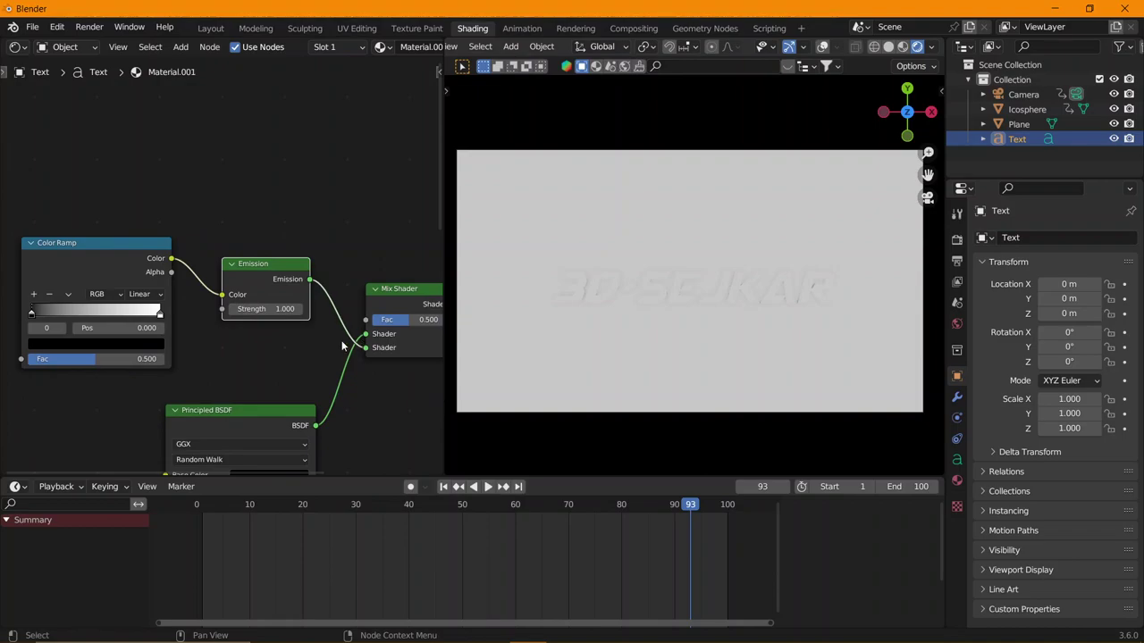
{"action": "scroll", "coordinate": [330, 339], "scroll_direction": "down", "scroll_amount": 2}
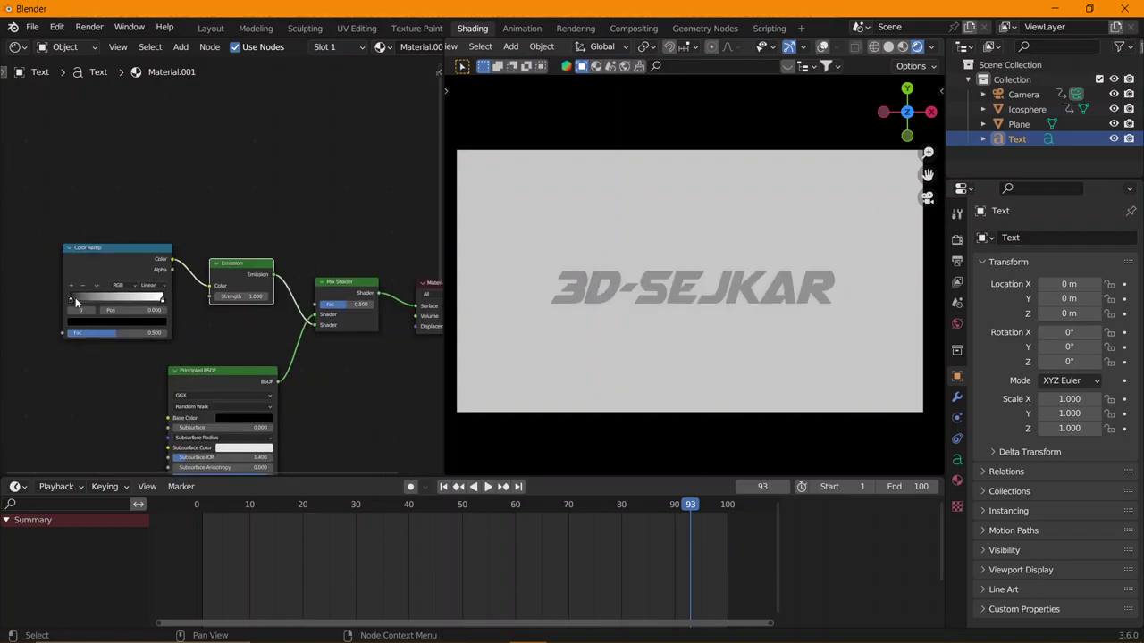
- Set the ramp to Constant interpolation with black at 0.189 and white at 0.767
{"action": "left_click", "coordinate": [154, 285]}
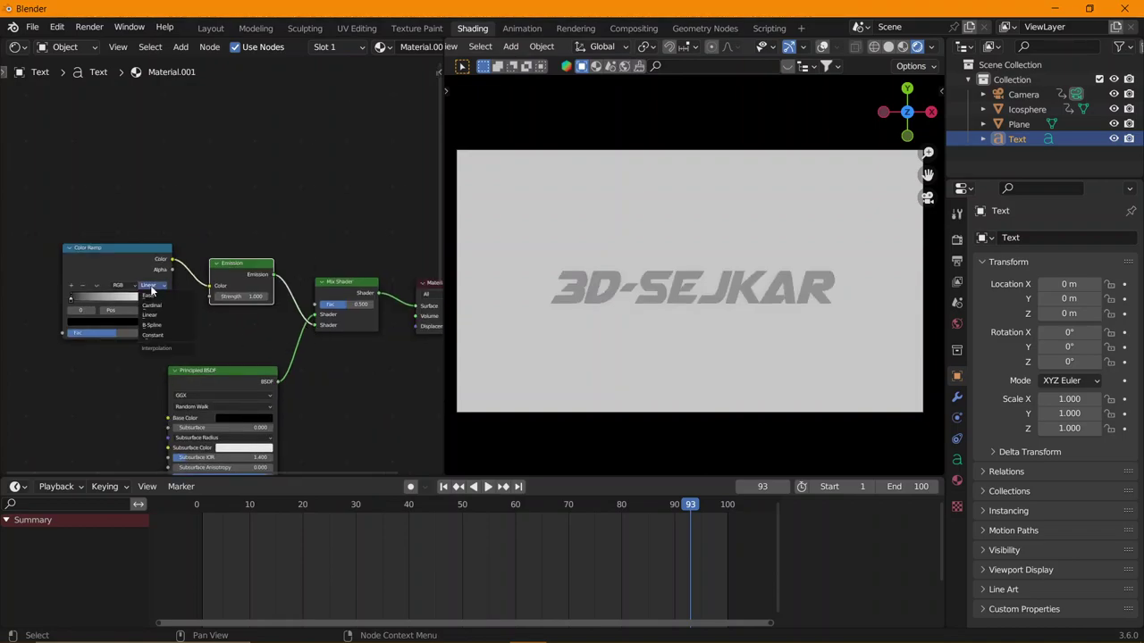
{"action": "left_click", "coordinate": [162, 336]}
{"action": "left_click_drag", "start_coordinate": [162, 297], "coordinate": [141, 298]}
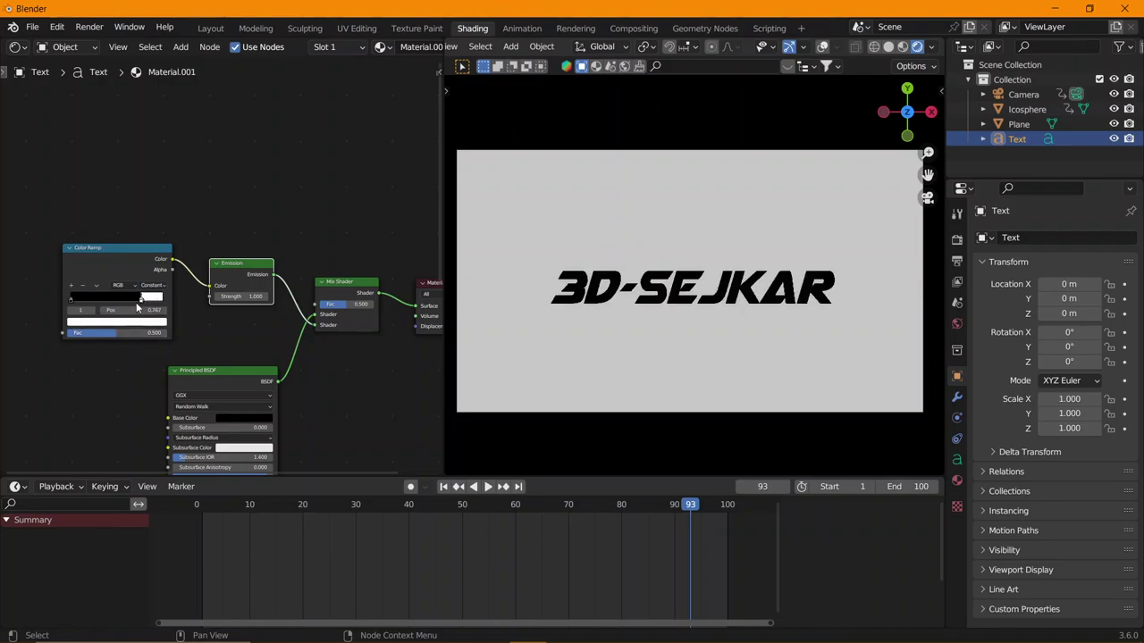
{"action": "left_click_drag", "start_coordinate": [68, 302], "coordinate": [122, 302]}
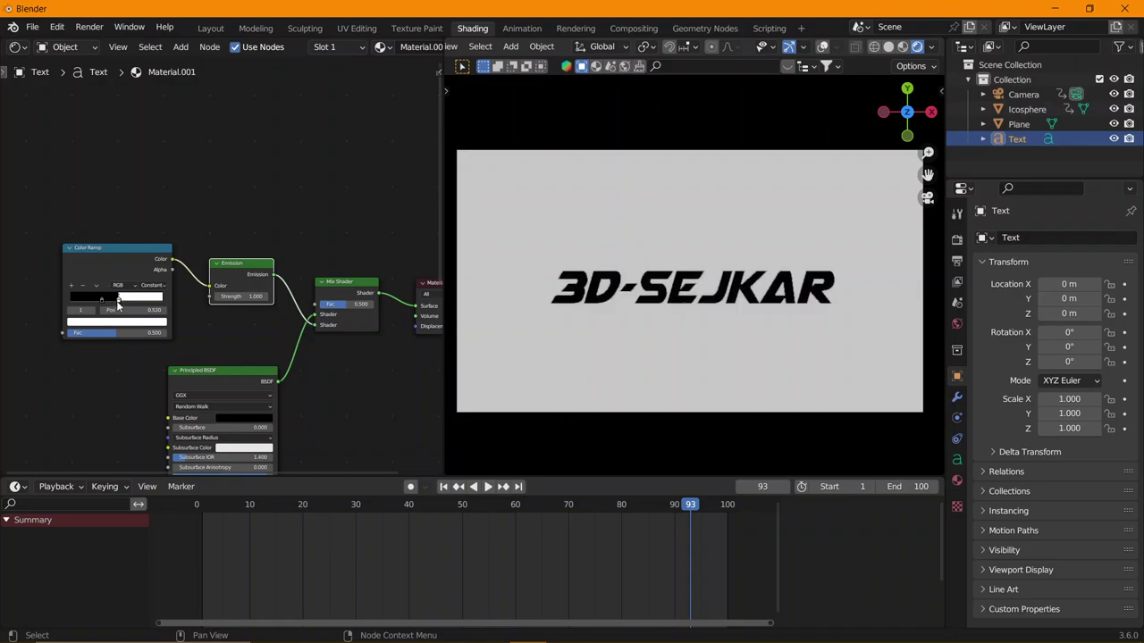
- Add a pure red stop between black and white, sliding it to about 0.335
{"action": "left_click", "coordinate": [73, 287]}
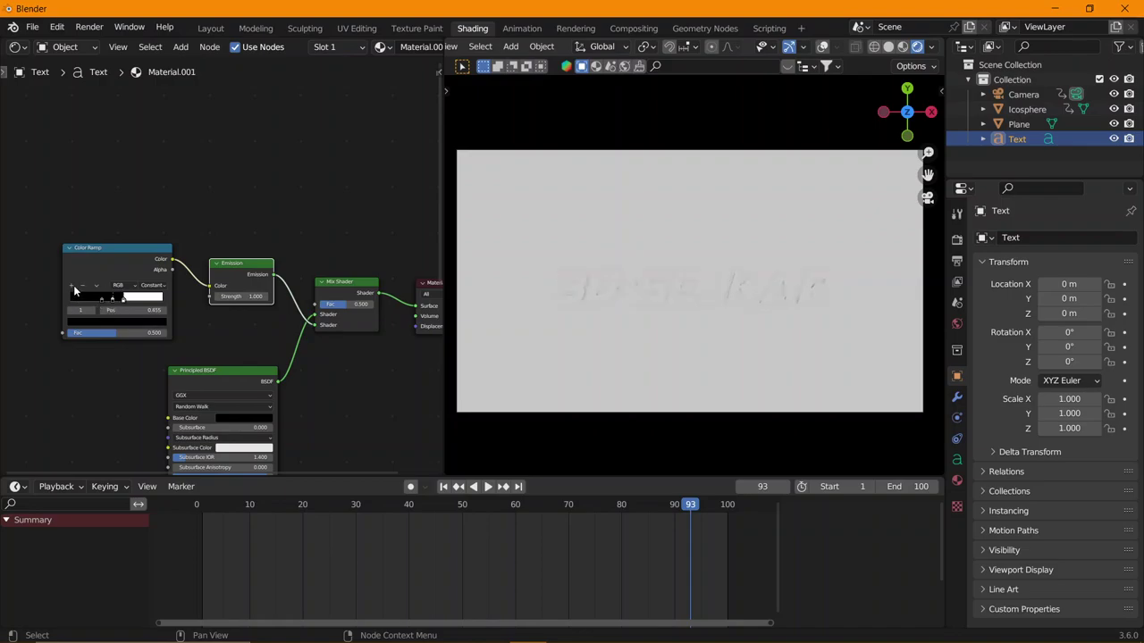
{"action": "left_click", "coordinate": [105, 321]}
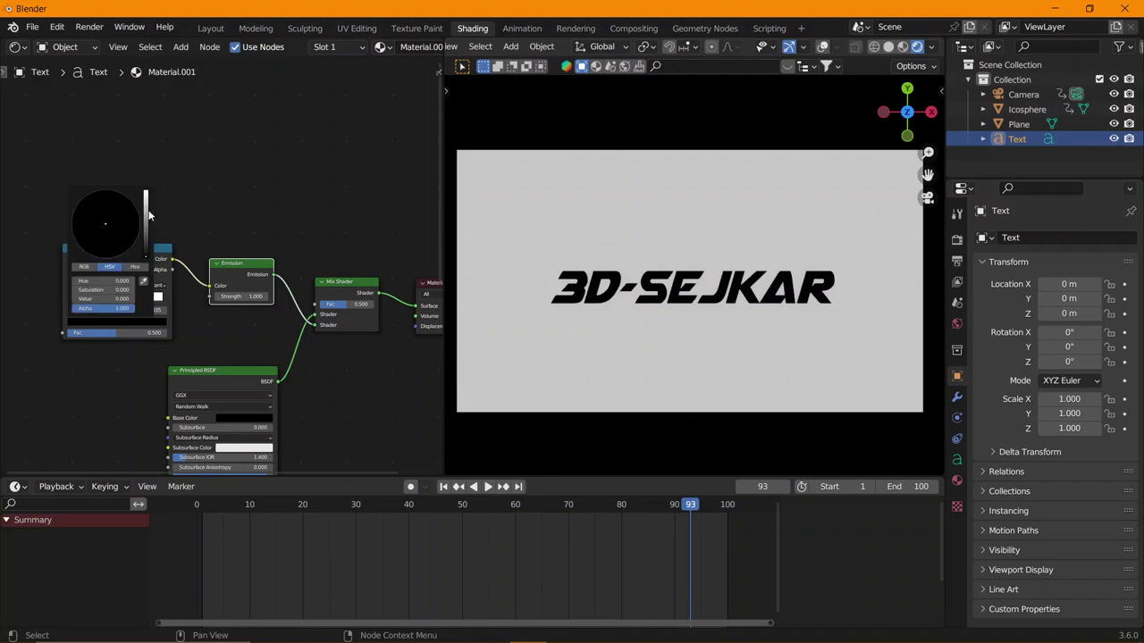
{"action": "left_click_drag", "start_coordinate": [149, 215], "coordinate": [146, 192]}
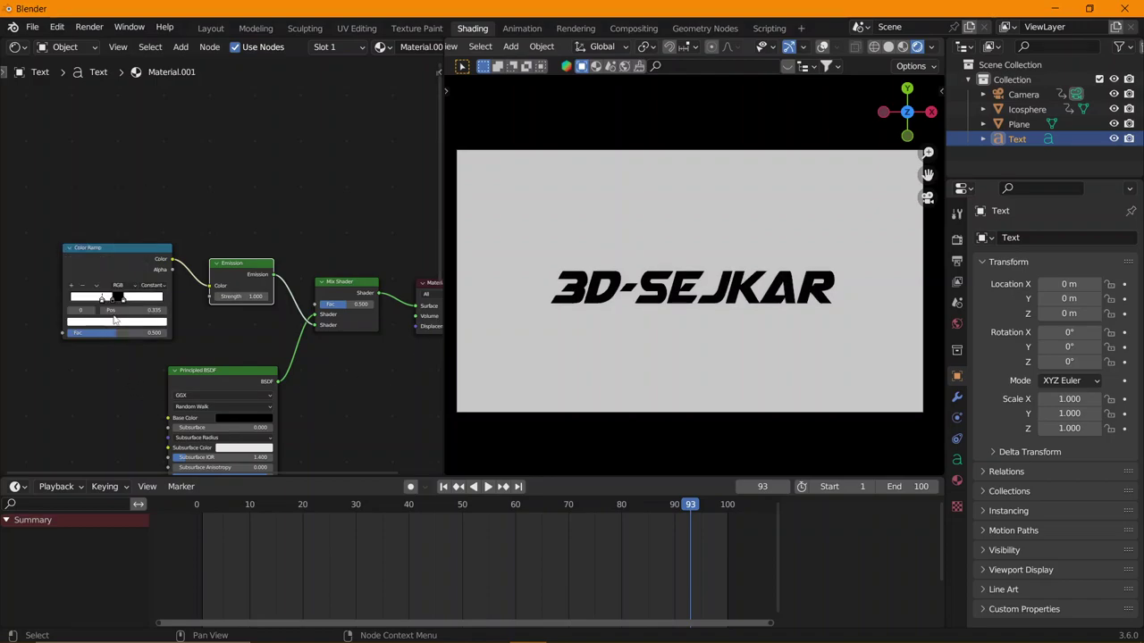
{"action": "left_click", "coordinate": [115, 322]}
{"action": "left_click", "coordinate": [111, 259]}
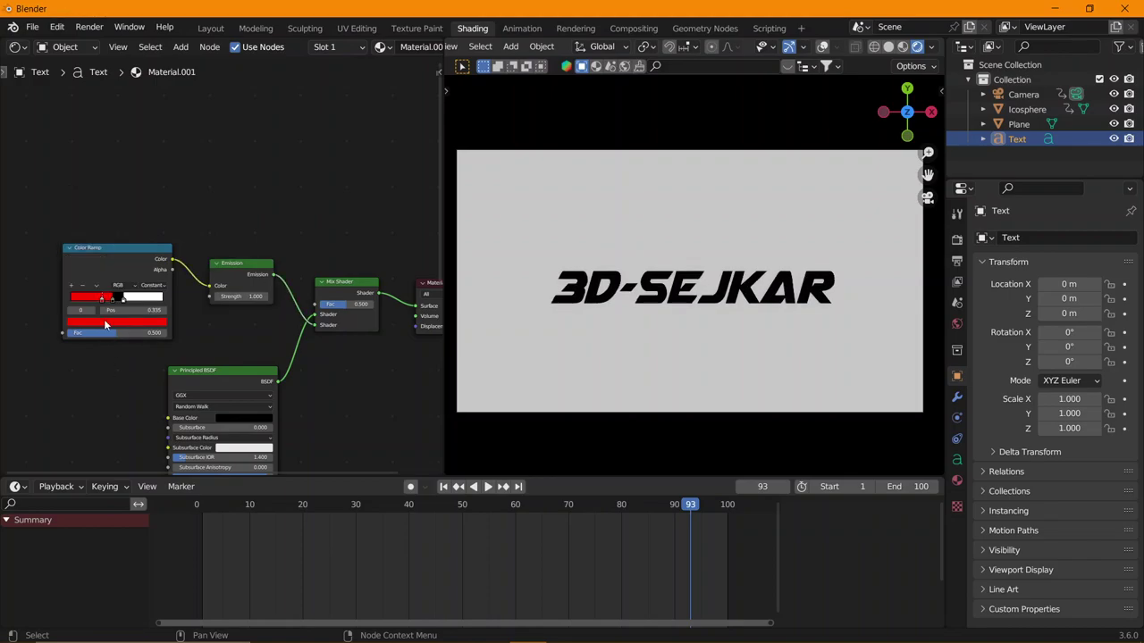
{"action": "mouse_move", "coordinate": [114, 305]}
{"action": "left_mouse_down"}
{"action": "mouse_move", "coordinate": [98, 318]}
{"action": "mouse_move", "coordinate": [112, 310]}
{"action": "left_mouse_up"}
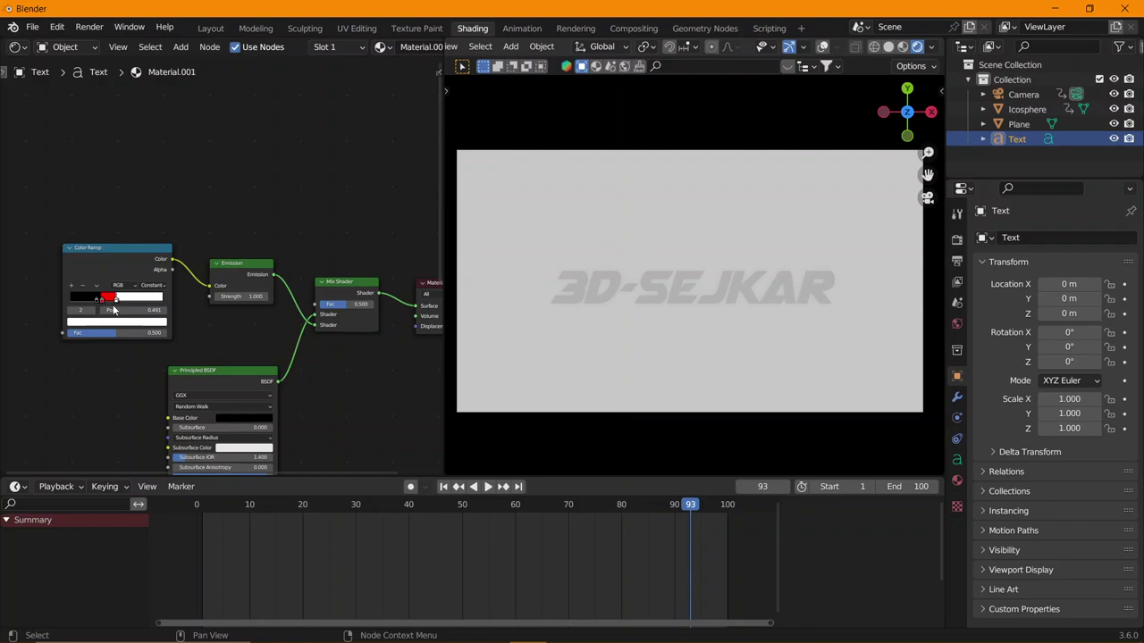
{"action": "mouse_move", "coordinate": [107, 308]}
{"action": "left_mouse_down"}
{"action": "mouse_move", "coordinate": [125, 306]}
{"action": "mouse_move", "coordinate": [109, 308]}
{"action": "left_mouse_up"}
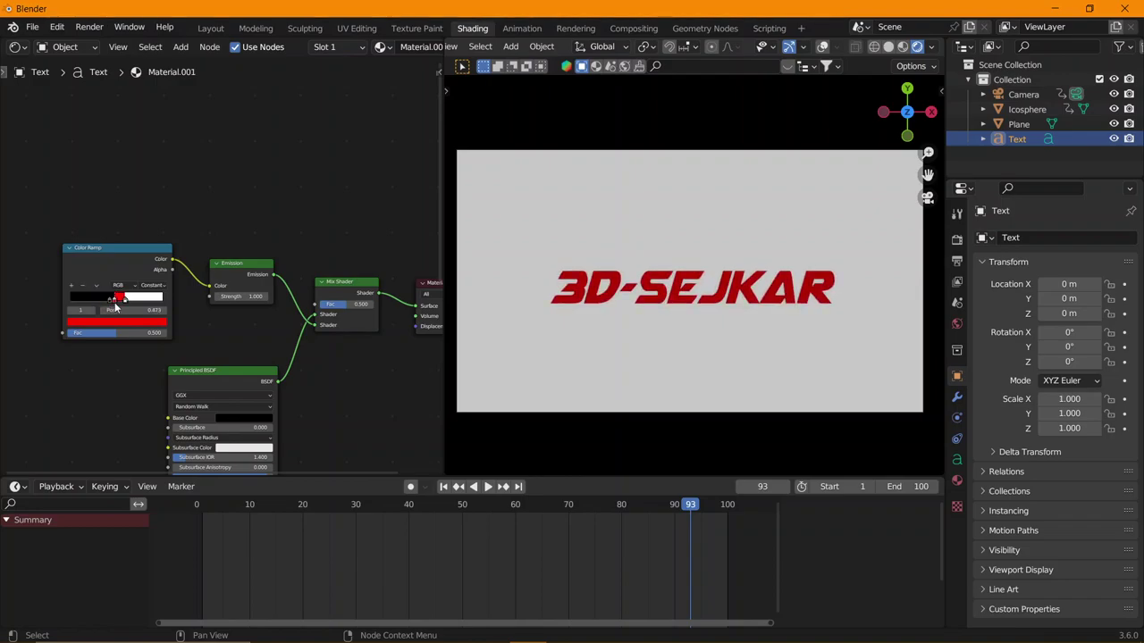
- Switch the ramp to Linear interpolation and shift stops so red fills the left half
{"action": "left_click", "coordinate": [153, 285]}
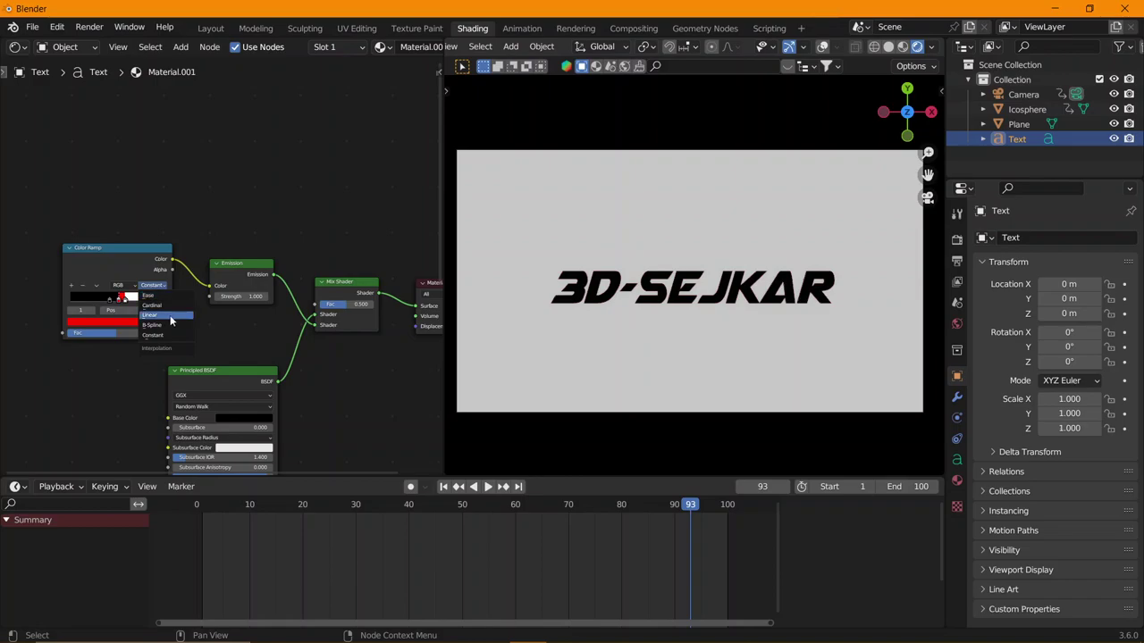
{"action": "left_click", "coordinate": [163, 315]}
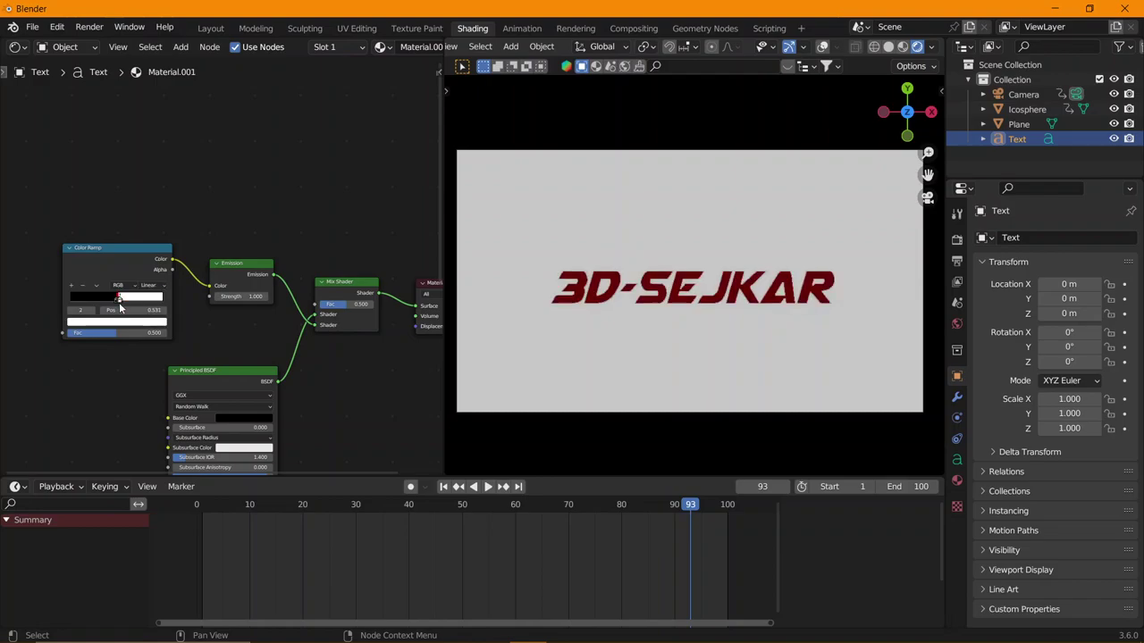
{"action": "left_click_drag", "start_coordinate": [117, 306], "coordinate": [122, 303]}
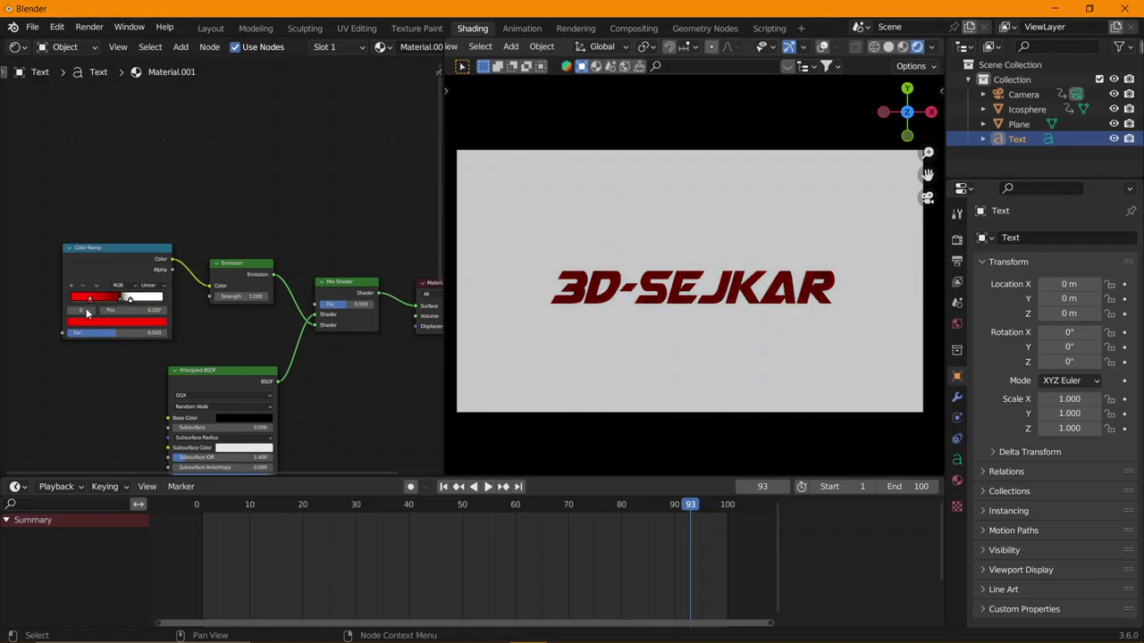
{"action": "left_click_drag", "start_coordinate": [87, 312], "coordinate": [116, 310]}
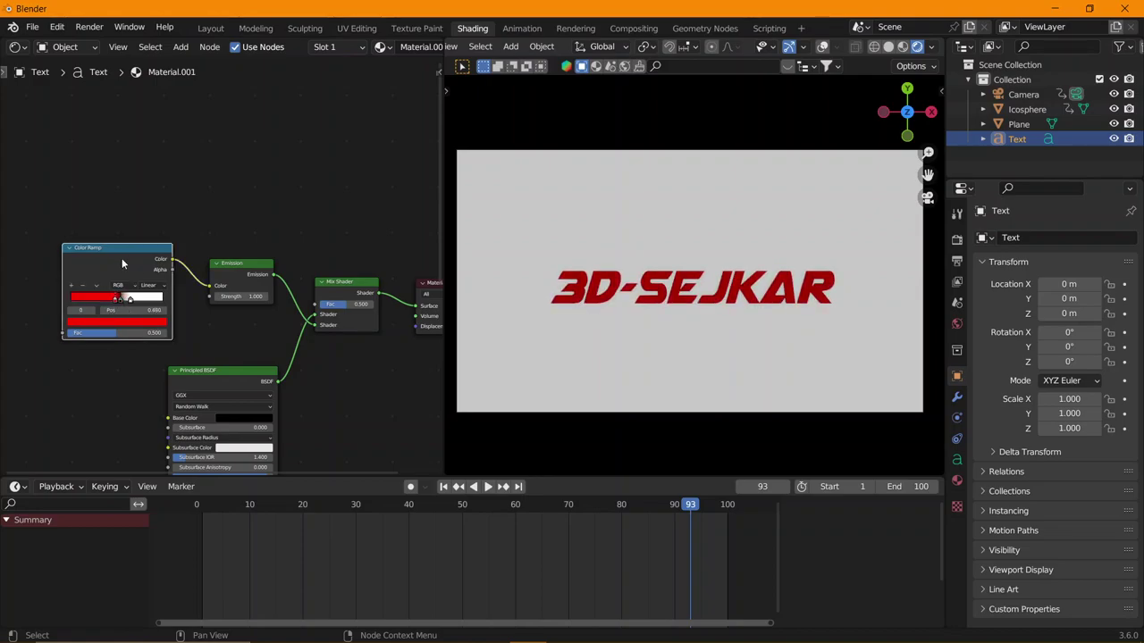
{"action": "scroll", "coordinate": [130, 258], "scroll_direction": "down", "scroll_amount": 3}
{"action": "key", "text": "shift+a"}
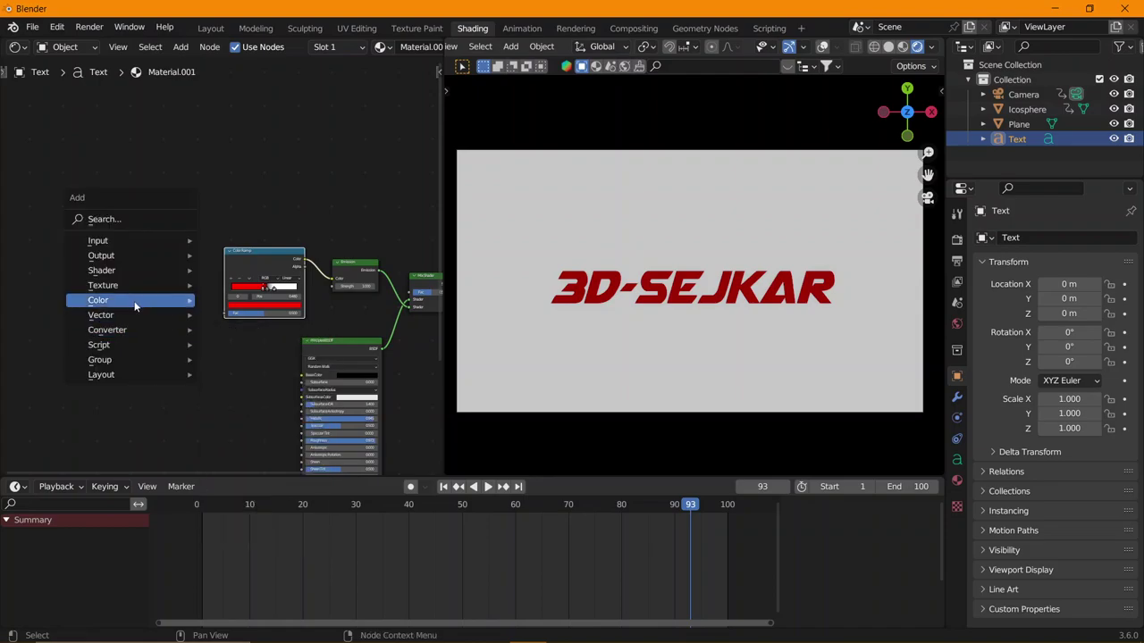
{"action": "mouse_move", "coordinate": [130, 285]}
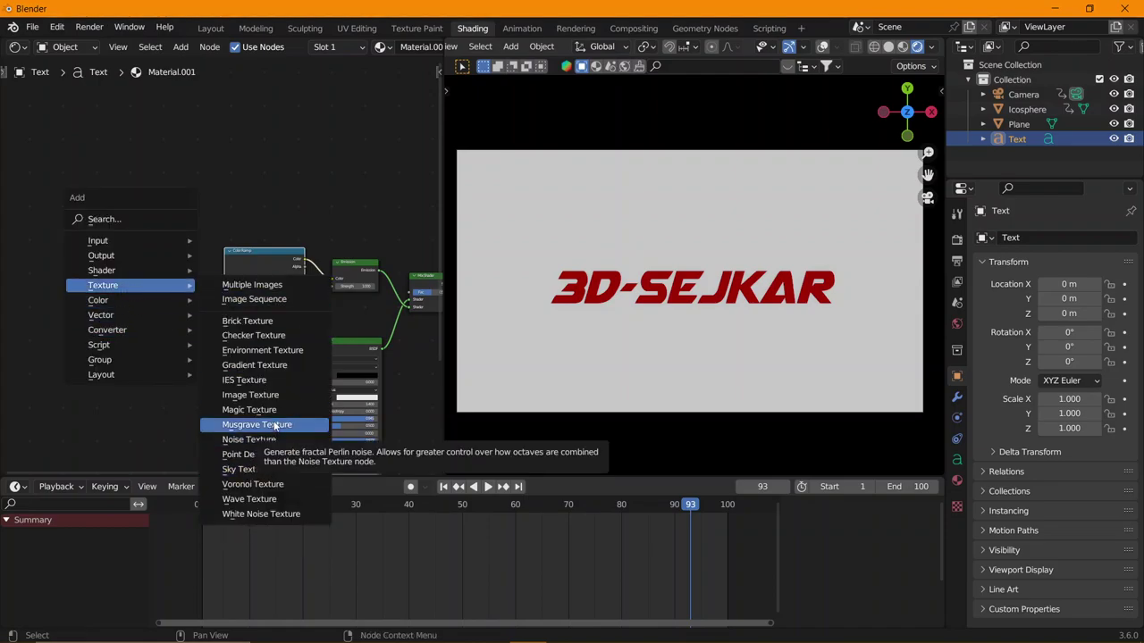
- Add a Gradient Texture and connect it to the Color Ramp's Fac input
{"action": "left_click", "coordinate": [265, 373]}
{"action": "left_click", "coordinate": [164, 289]}
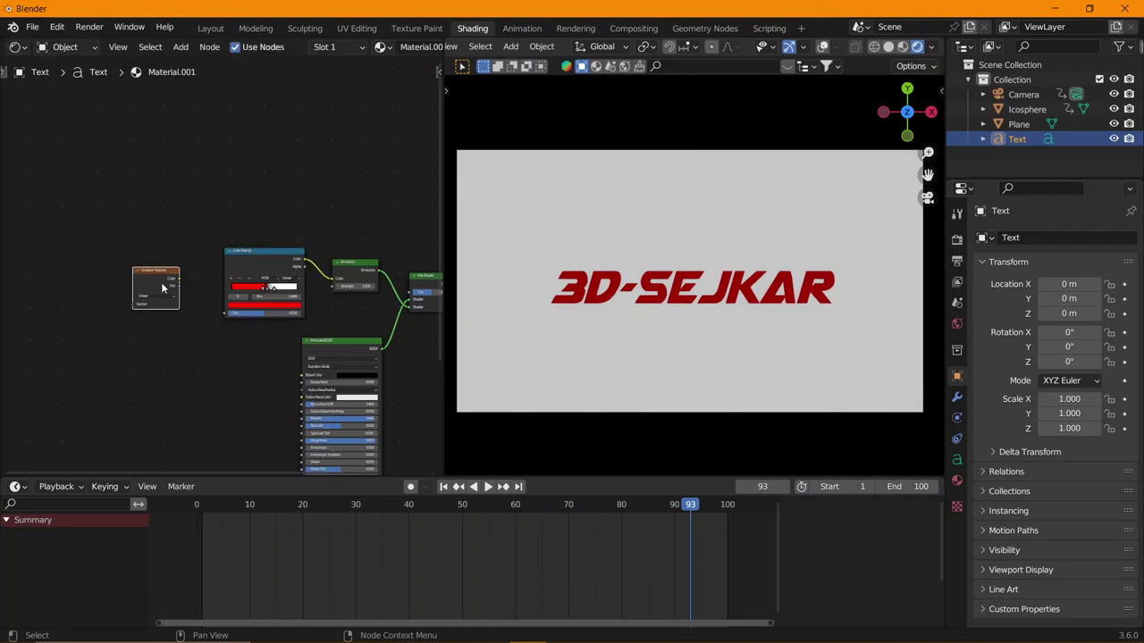
{"action": "scroll", "coordinate": [163, 294], "scroll_direction": "up", "scroll_amount": 2}
{"action": "mouse_move", "coordinate": [149, 288]}
{"action": "left_mouse_down"}
{"action": "mouse_move", "coordinate": [186, 358]}
{"action": "mouse_move", "coordinate": [226, 348]}
{"action": "left_mouse_up"}
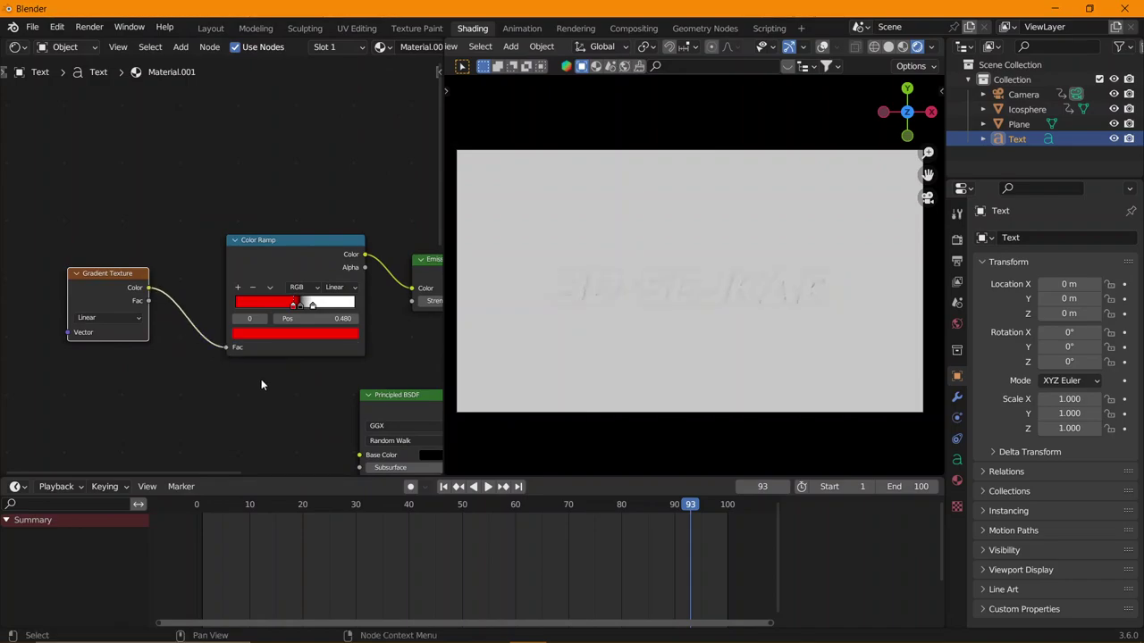
{"action": "left_click_drag", "start_coordinate": [114, 280], "coordinate": [143, 274]}
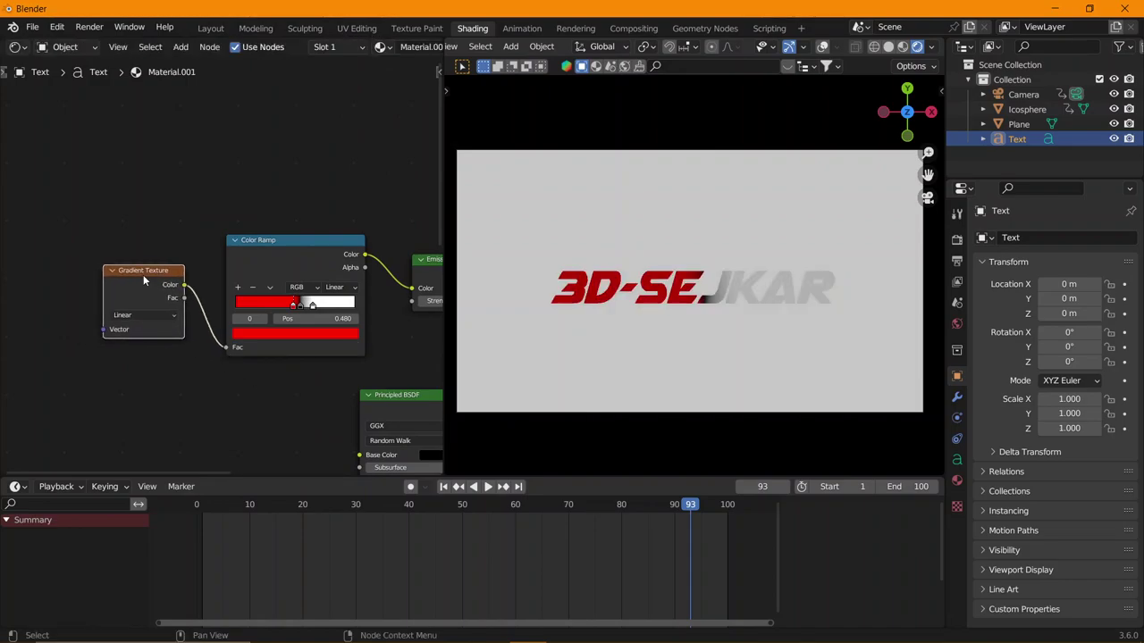
{"action": "middle_click_drag", "start_coordinate": [271, 317], "coordinate": [164, 336]}
{"action": "scroll", "coordinate": [164, 336], "scroll_direction": "up", "scroll_amount": 1}
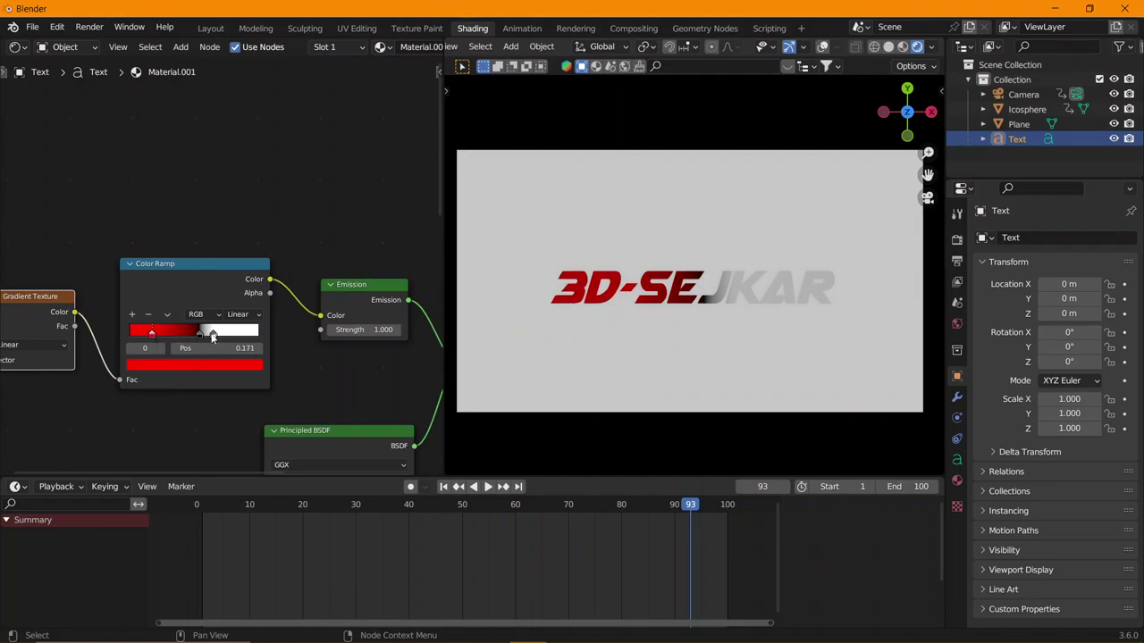
- Readjust the ramp stops, white at 0.764 and a wider red band
{"action": "mouse_move", "coordinate": [211, 335]}
{"action": "left_mouse_down"}
{"action": "mouse_move", "coordinate": [234, 334]}
{"action": "mouse_move", "coordinate": [173, 348]}
{"action": "left_mouse_up"}
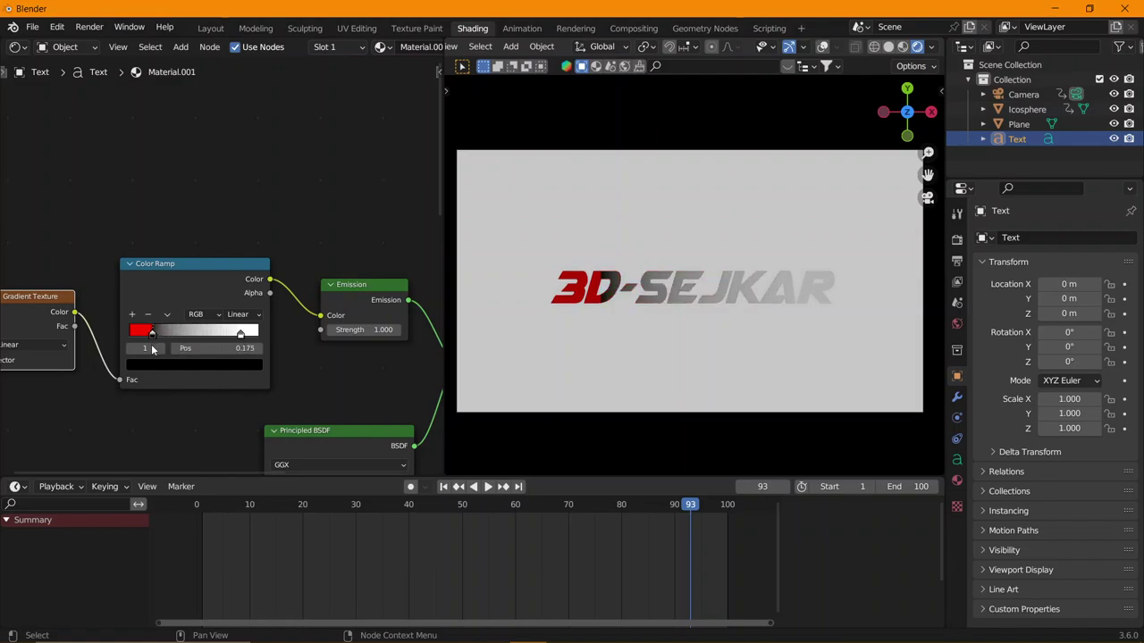
{"action": "left_click", "coordinate": [132, 332]}
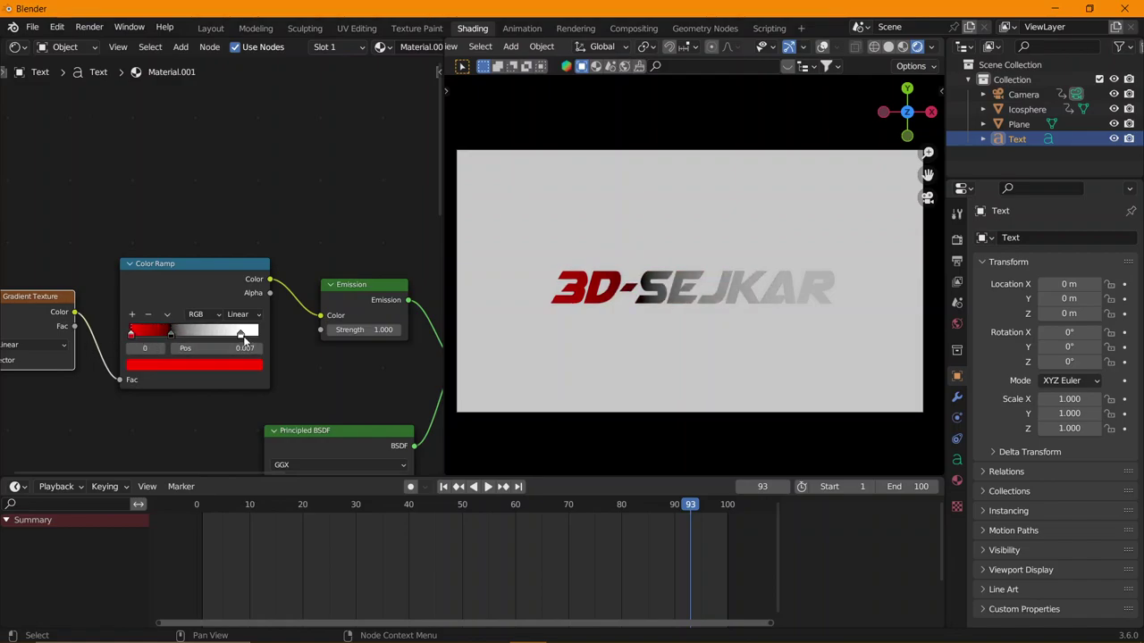
{"action": "left_click_drag", "start_coordinate": [240, 334], "coordinate": [290, 341]}
{"action": "mouse_move", "coordinate": [168, 336]}
{"action": "left_mouse_down"}
{"action": "mouse_move", "coordinate": [125, 347]}
{"action": "mouse_move", "coordinate": [249, 337]}
{"action": "left_mouse_up"}
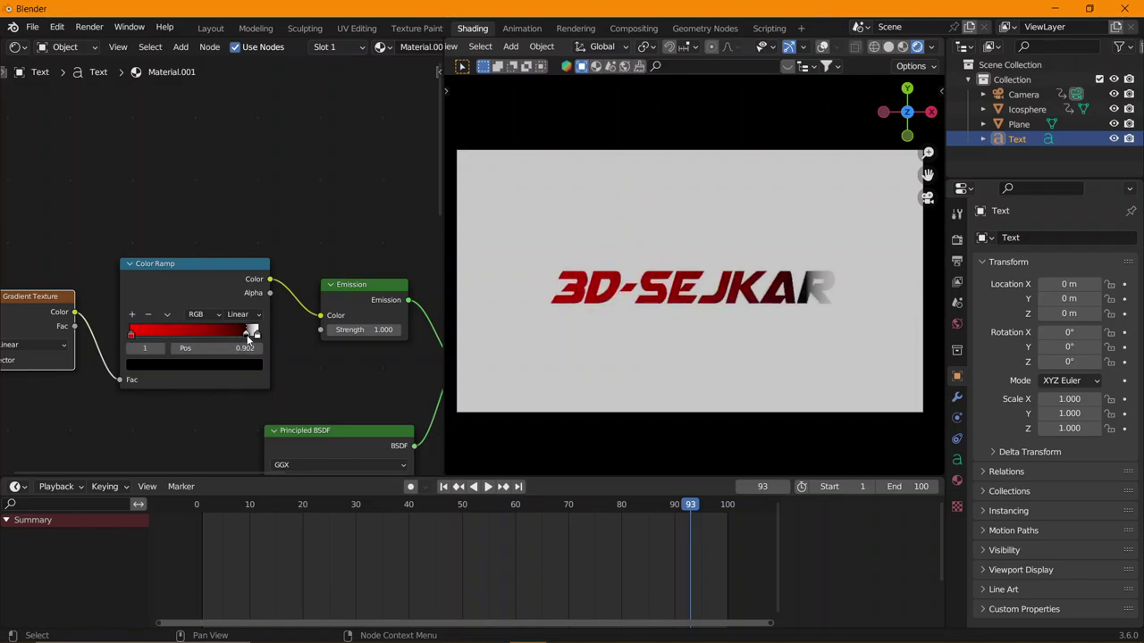
{"action": "left_click_drag", "start_coordinate": [257, 338], "coordinate": [262, 340]}
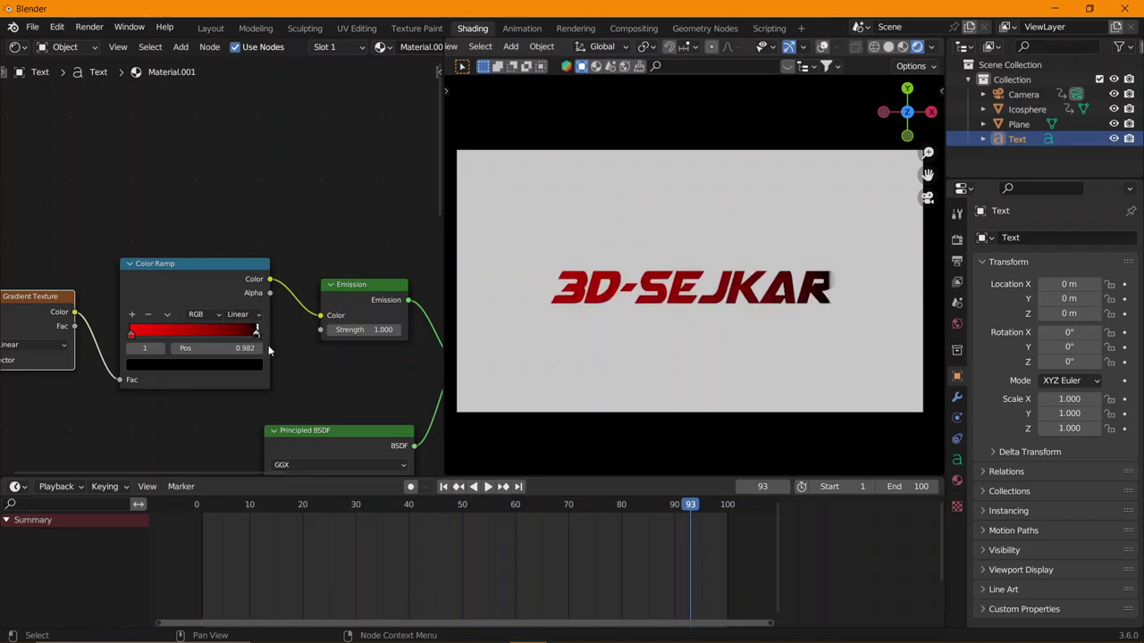
{"action": "mouse_move", "coordinate": [269, 345]}
{"action": "left_mouse_down"}
{"action": "mouse_move", "coordinate": [259, 356]}
{"action": "mouse_move", "coordinate": [161, 360]}
{"action": "mouse_move", "coordinate": [251, 365]}
{"action": "mouse_move", "coordinate": [146, 366]}
{"action": "mouse_move", "coordinate": [206, 370]}
{"action": "left_mouse_up"}
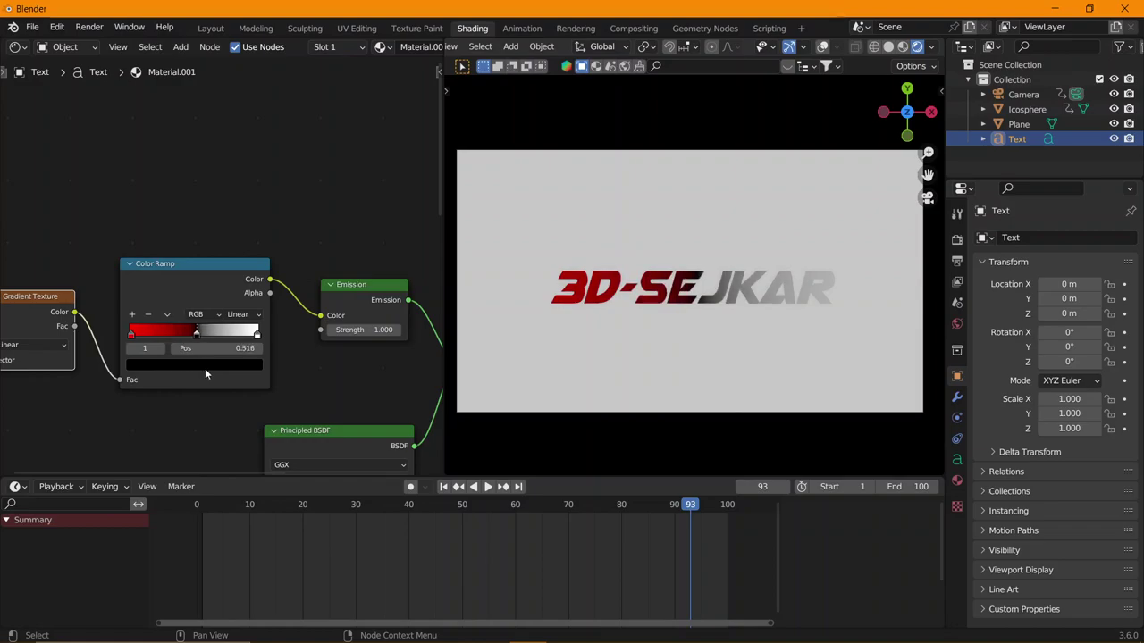
{"action": "left_click_drag", "start_coordinate": [257, 335], "coordinate": [226, 347]}
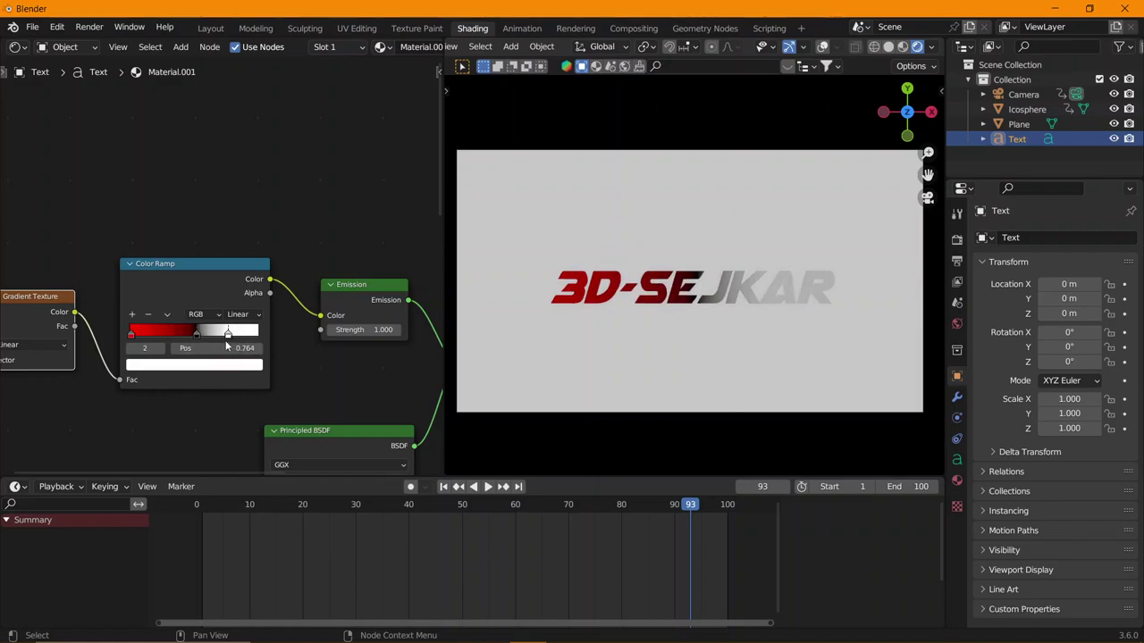
{"action": "left_click_drag", "start_coordinate": [134, 336], "coordinate": [187, 344]}
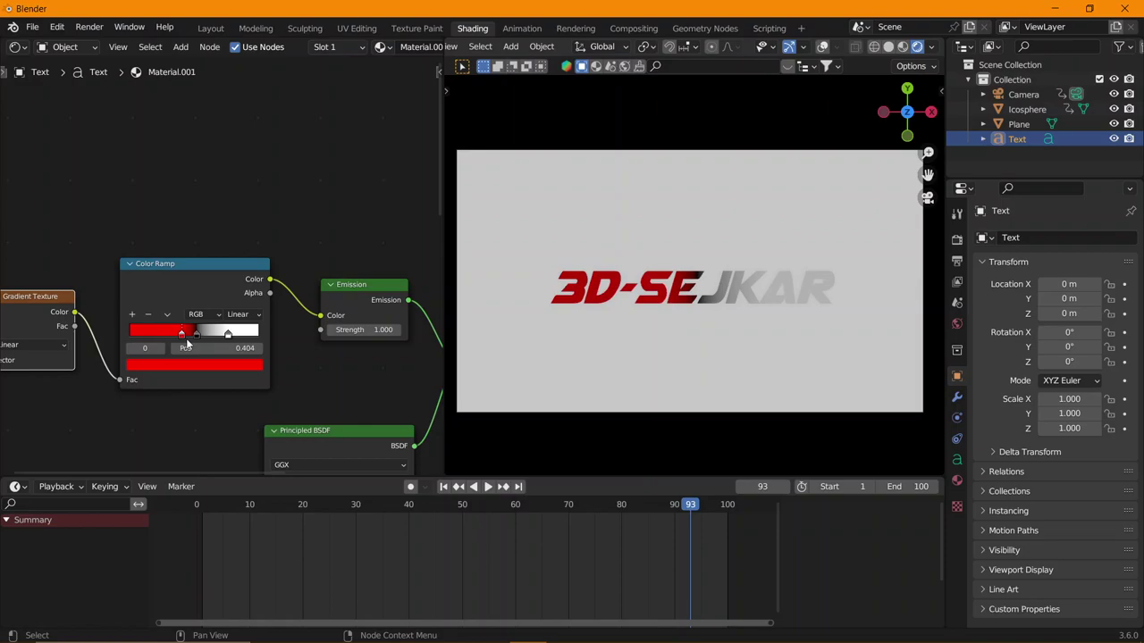
- Add Mapping and Texture Coordinate nodes to the gradient with Ctrl+T
{"action": "scroll", "coordinate": [193, 363], "scroll_direction": "down", "scroll_amount": 2}
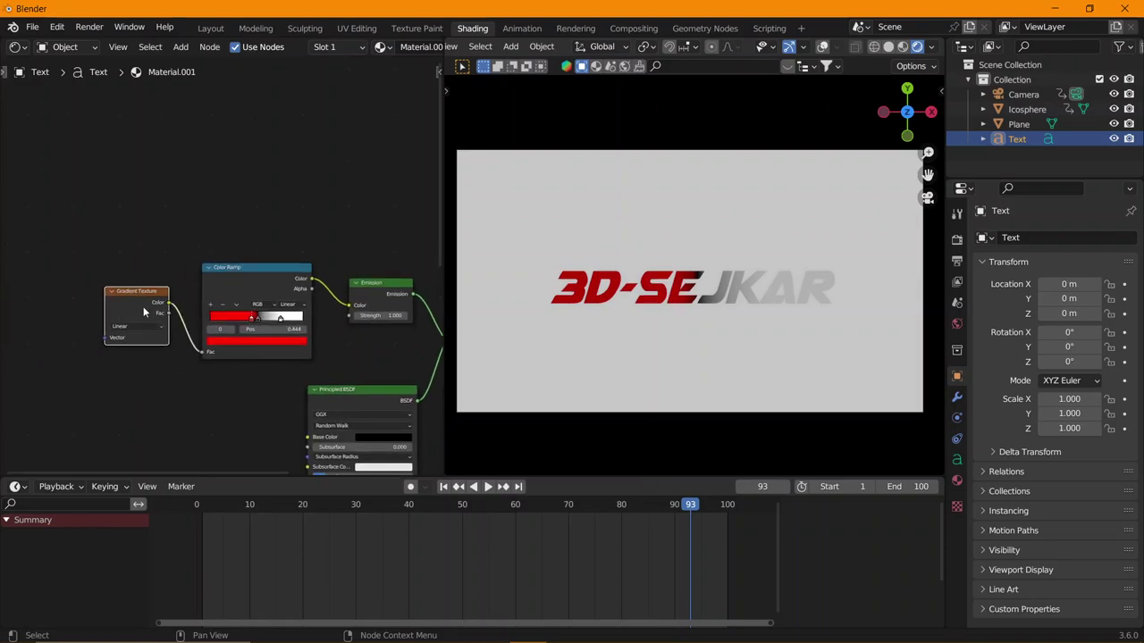
{"action": "key", "text": "ctrl+t"}
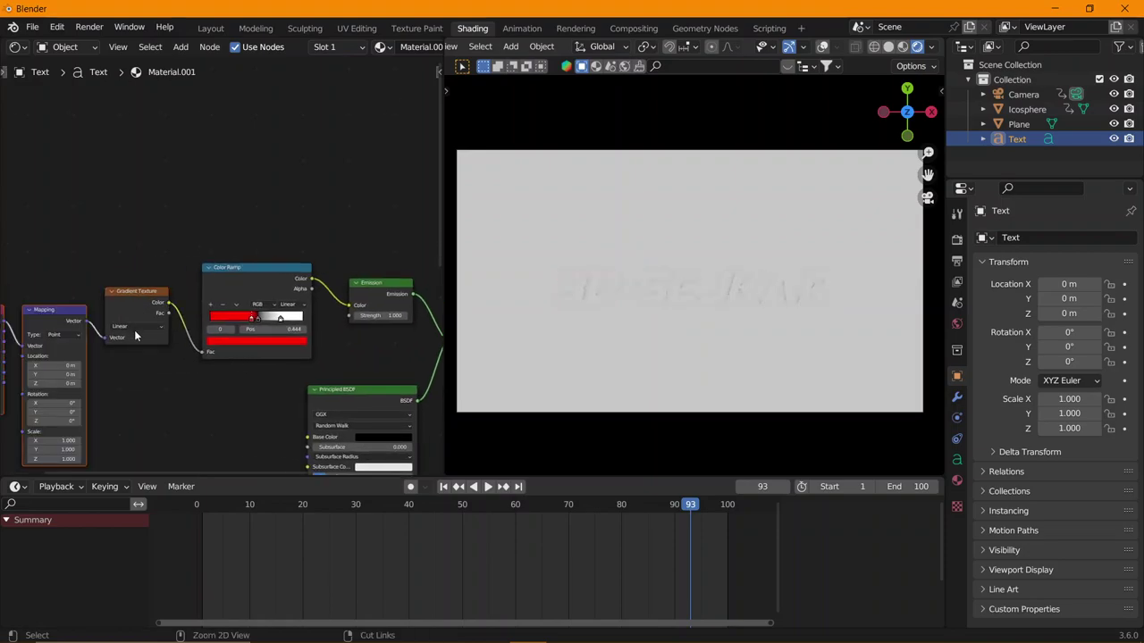
{"action": "scroll", "coordinate": [162, 381], "scroll_direction": "up", "scroll_amount": 5, "text": "ctrl"}
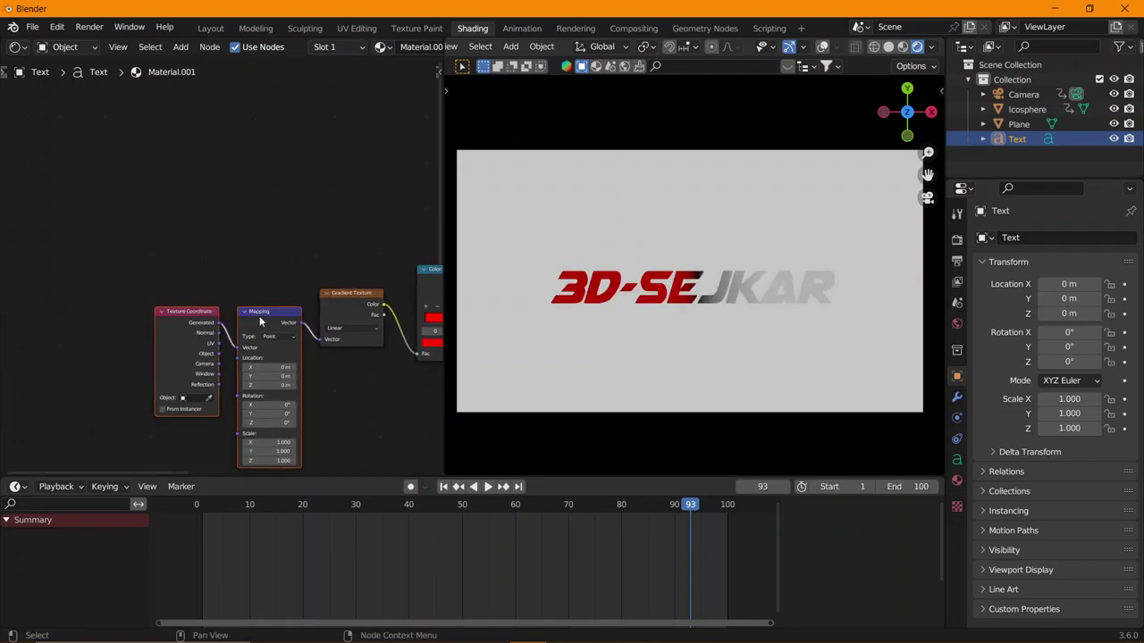
{"action": "left_click_drag", "start_coordinate": [260, 322], "coordinate": [255, 270]}
{"action": "left_click", "coordinate": [57, 26]}
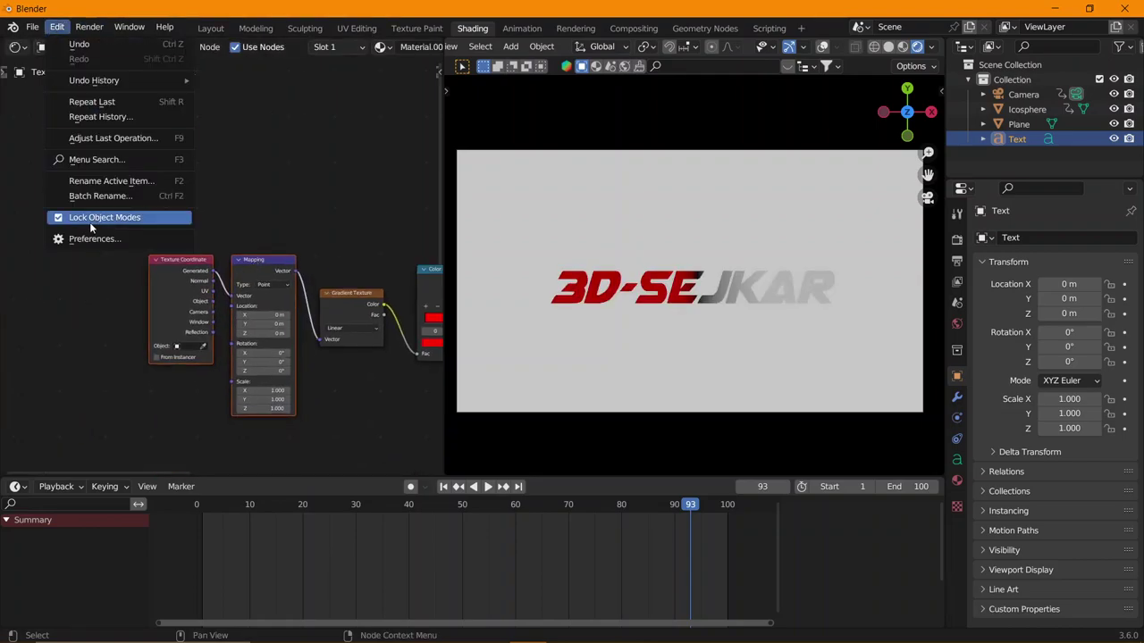
{"action": "left_click", "coordinate": [94, 238]}
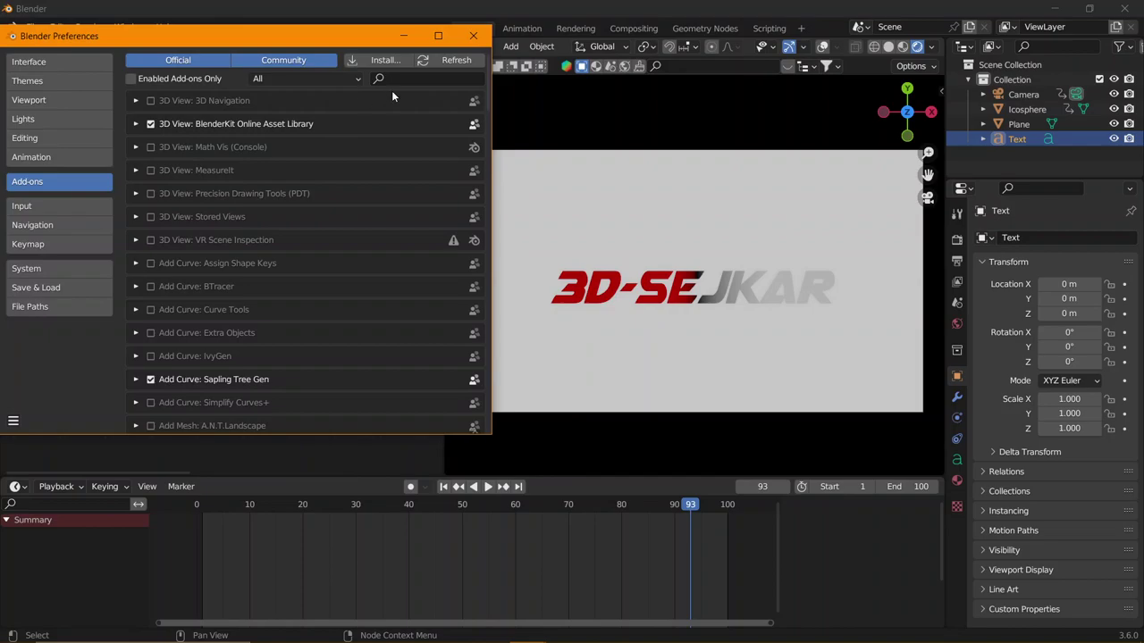
{"action": "type", "text": "NO"}
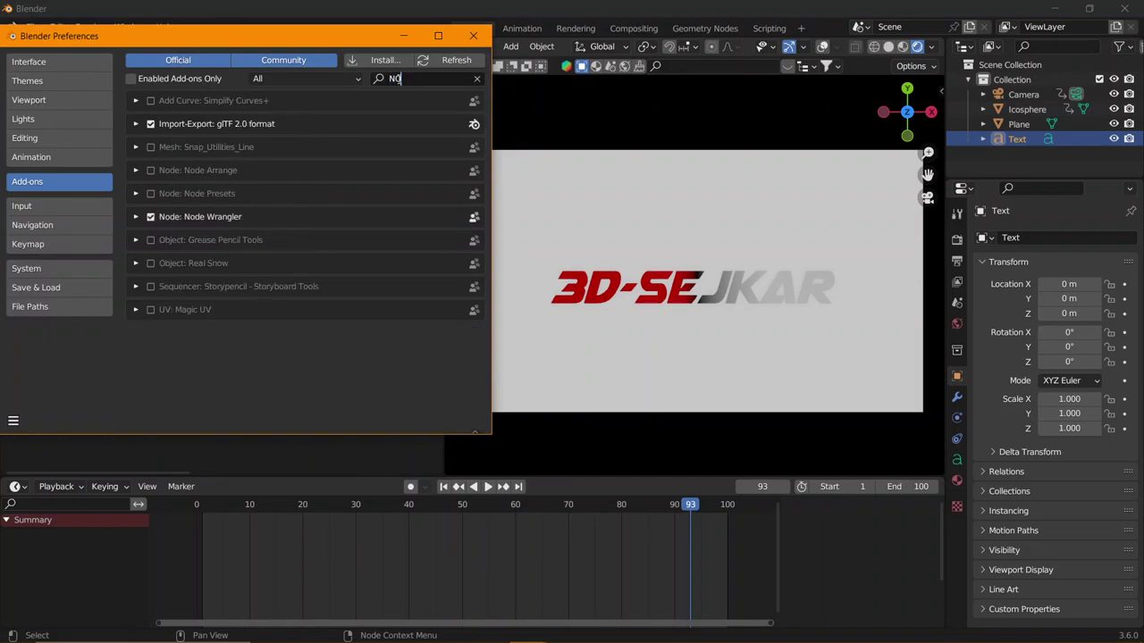
{"action": "type", "text": "DE"}
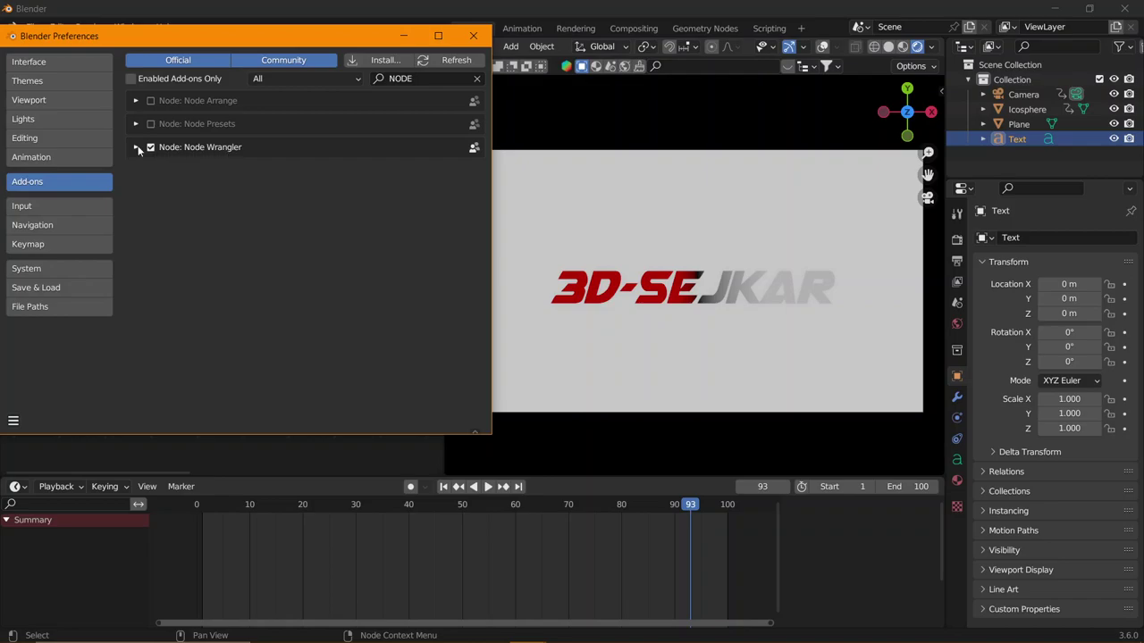
{"action": "left_click", "coordinate": [136, 147]}
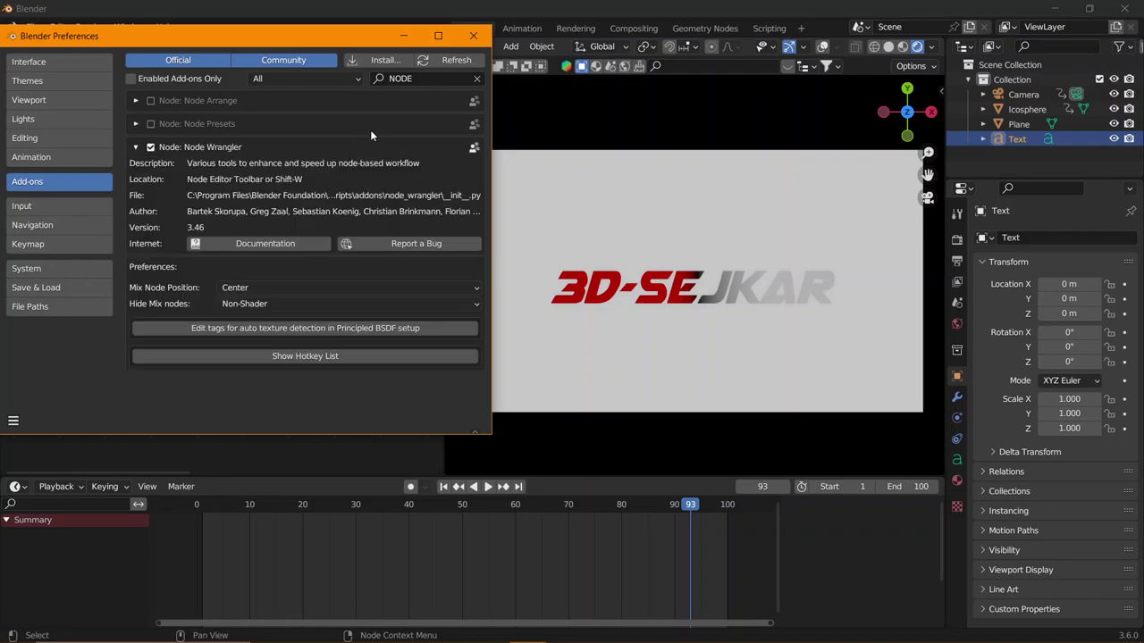
{"action": "left_click", "coordinate": [472, 34]}
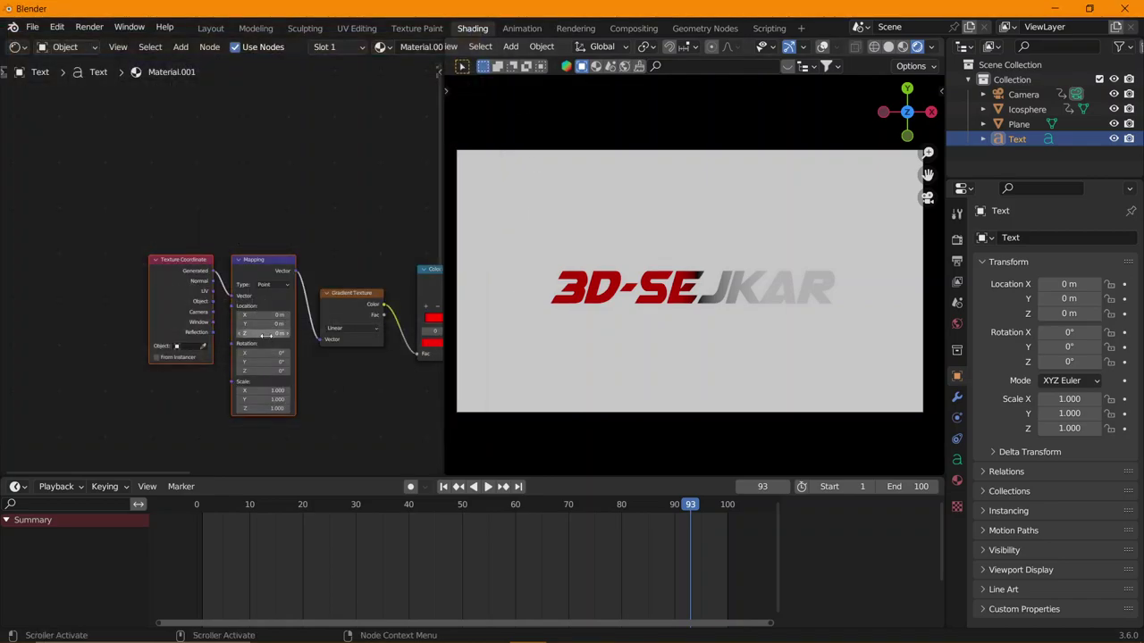
{"action": "scroll", "coordinate": [266, 334], "scroll_direction": "up", "scroll_amount": 3}
- Offset the Mapping Location X to hide the text and keyframe it at frame 1
{"action": "middle_click_drag", "start_coordinate": [266, 334], "coordinate": [185, 307]}
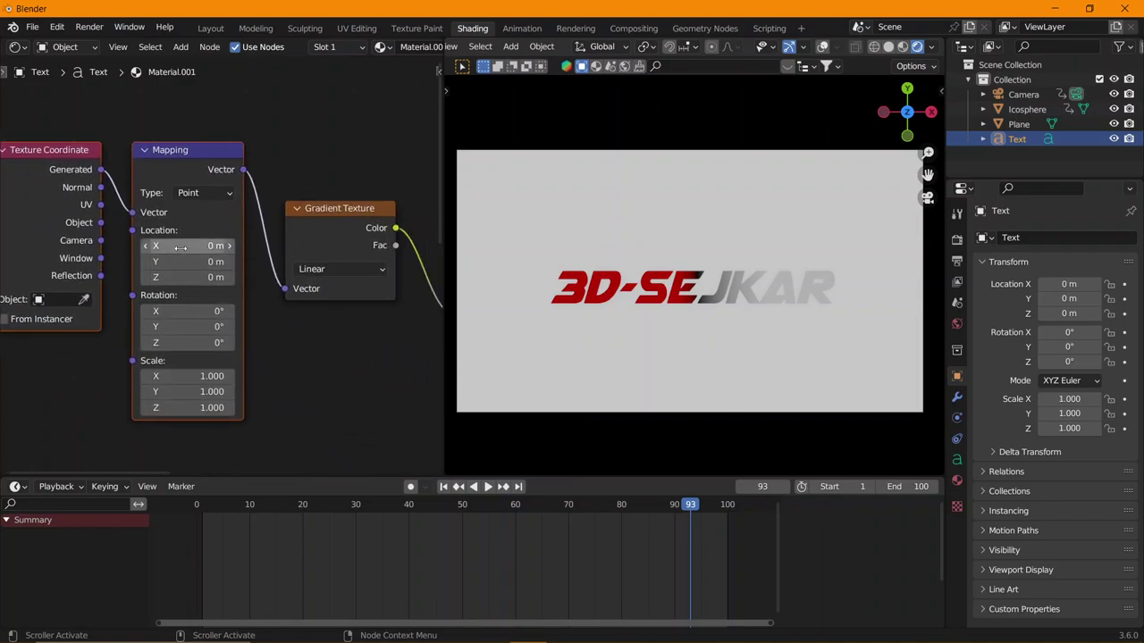
{"action": "mouse_move", "coordinate": [180, 248]}
{"action": "left_mouse_down"}
{"action": "mouse_move", "coordinate": [214, 248]}
{"action": "mouse_move", "coordinate": [193, 246]}
{"action": "left_mouse_up"}
{"action": "left_click", "coordinate": [204, 513]}
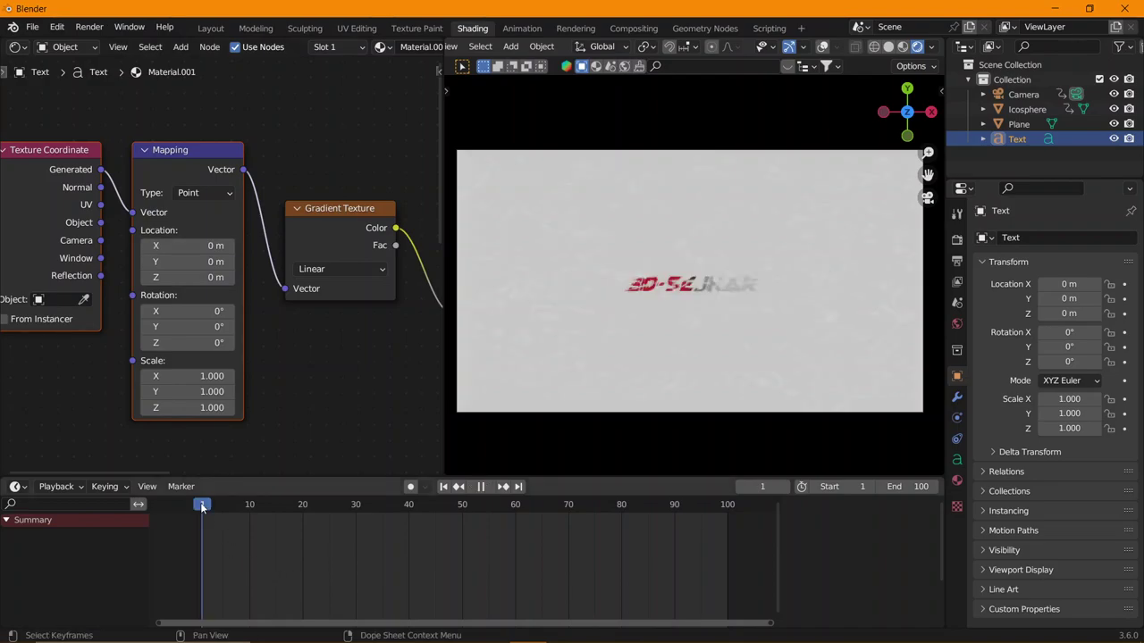
{"action": "right_click", "coordinate": [172, 247]}
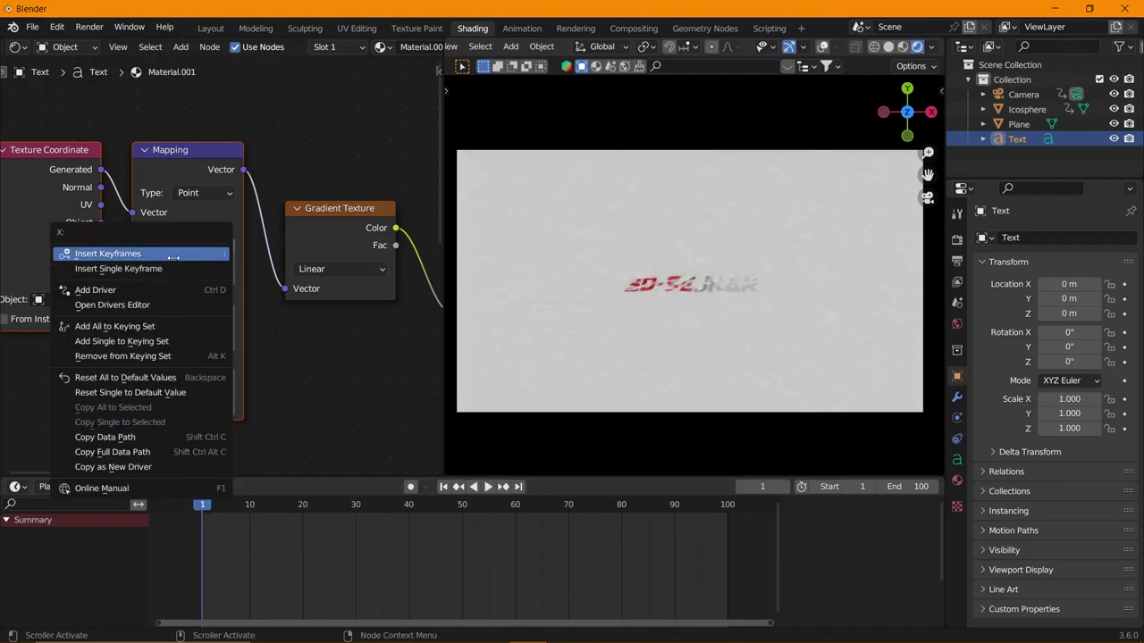
{"action": "left_click", "coordinate": [172, 255]}
- Keyframe a new Mapping Location X offset at frame 94, then preview the wipe from frame 1
{"action": "left_click", "coordinate": [724, 505]}
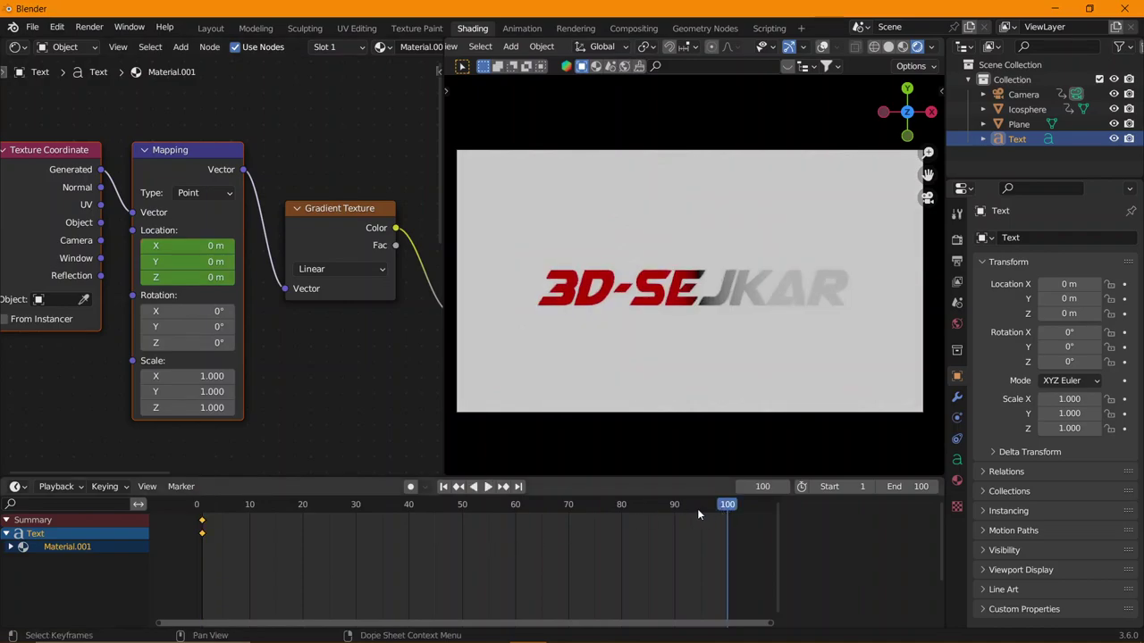
{"action": "left_click", "coordinate": [623, 505]}
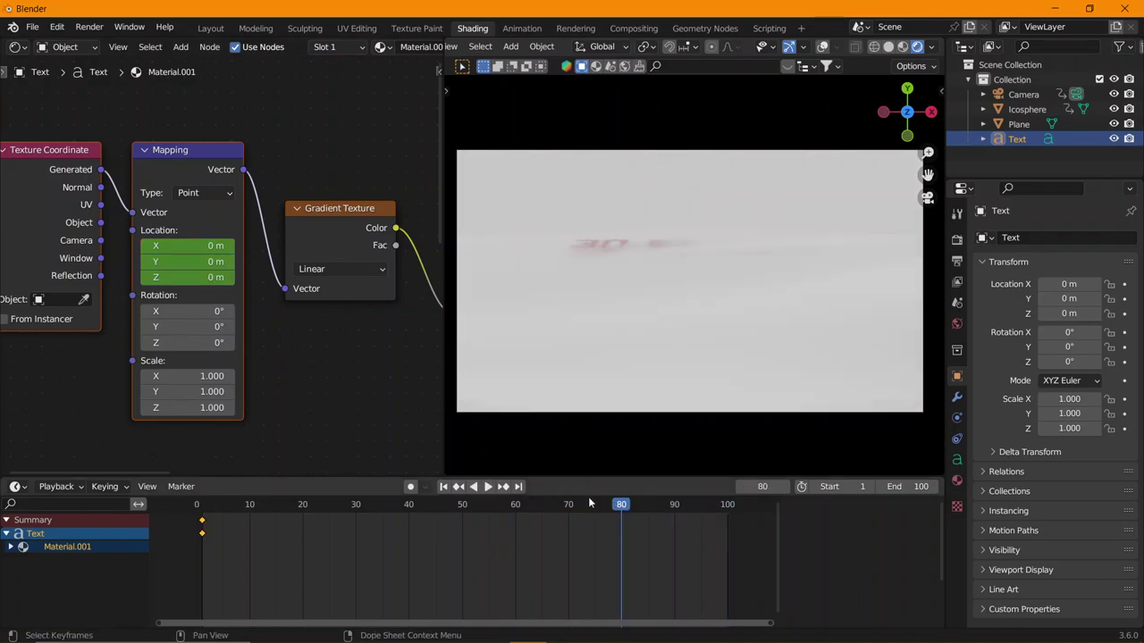
{"action": "left_click_drag", "start_coordinate": [188, 246], "coordinate": [210, 246]}
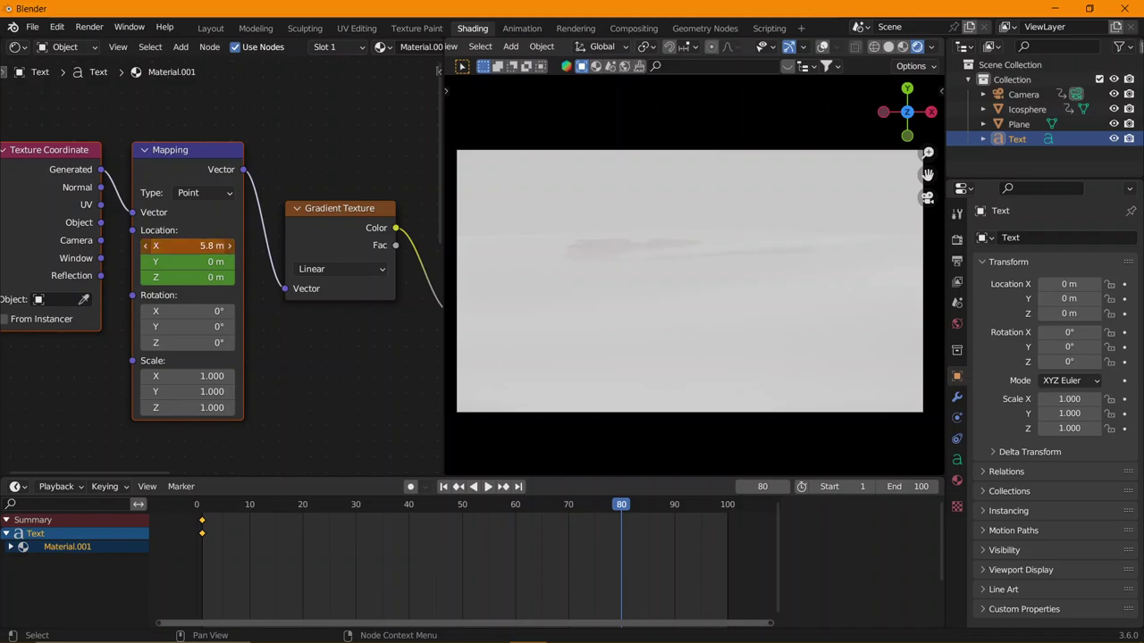
{"action": "left_click_drag", "start_coordinate": [187, 245], "coordinate": [166, 246]}
{"action": "key", "text": "Escape"}
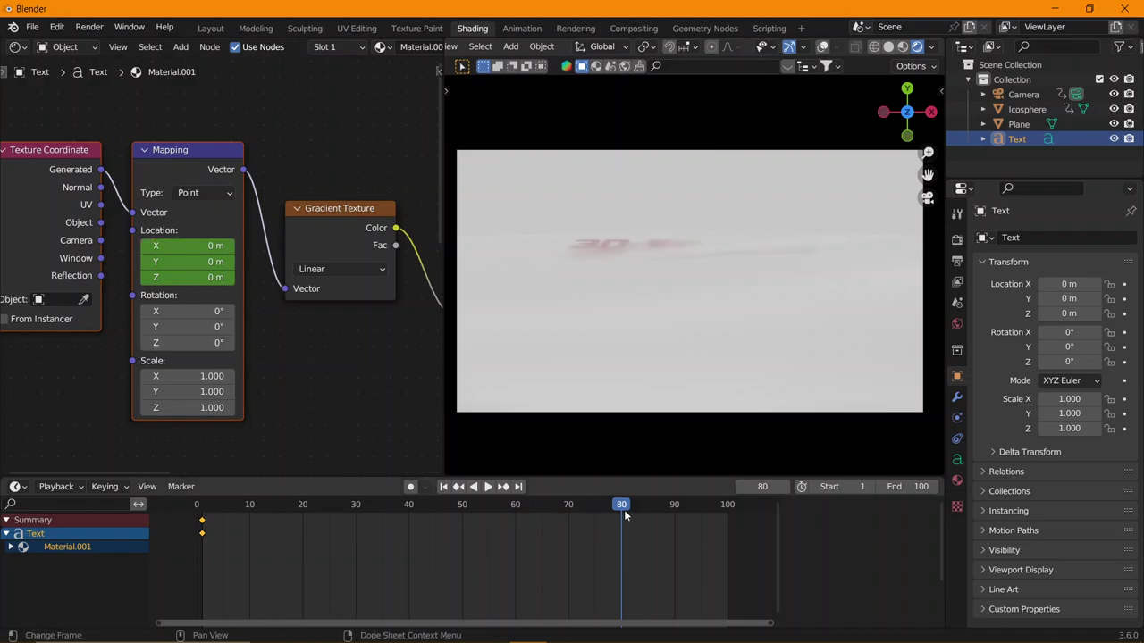
{"action": "left_click_drag", "start_coordinate": [621, 507], "coordinate": [695, 505]}
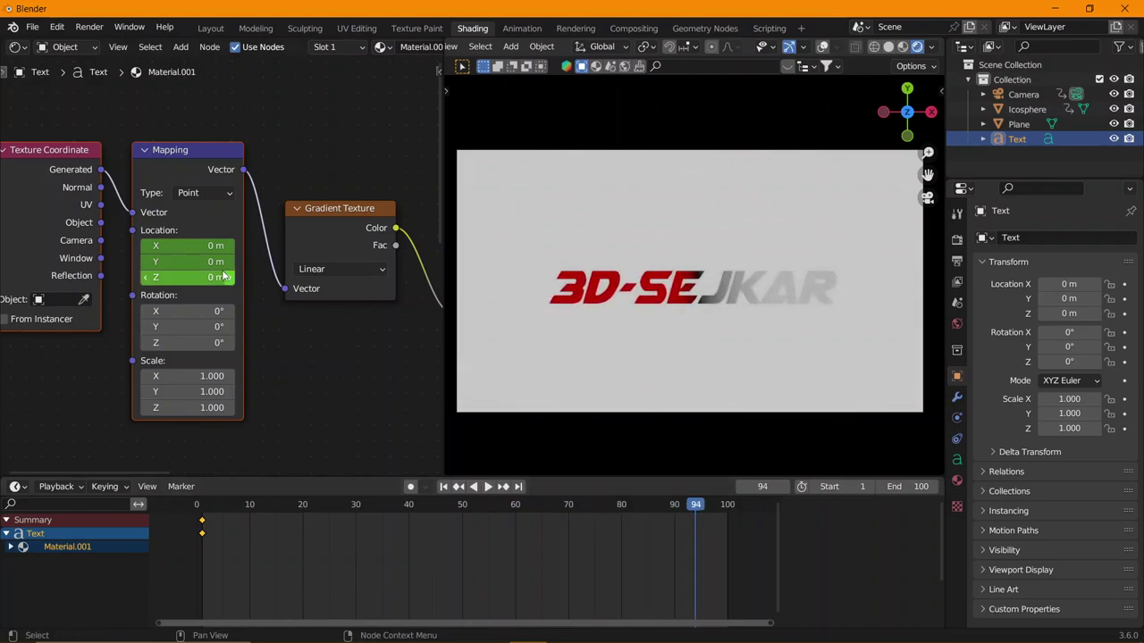
{"action": "left_click_drag", "start_coordinate": [186, 246], "coordinate": [171, 246]}
{"action": "right_click", "coordinate": [215, 246]}
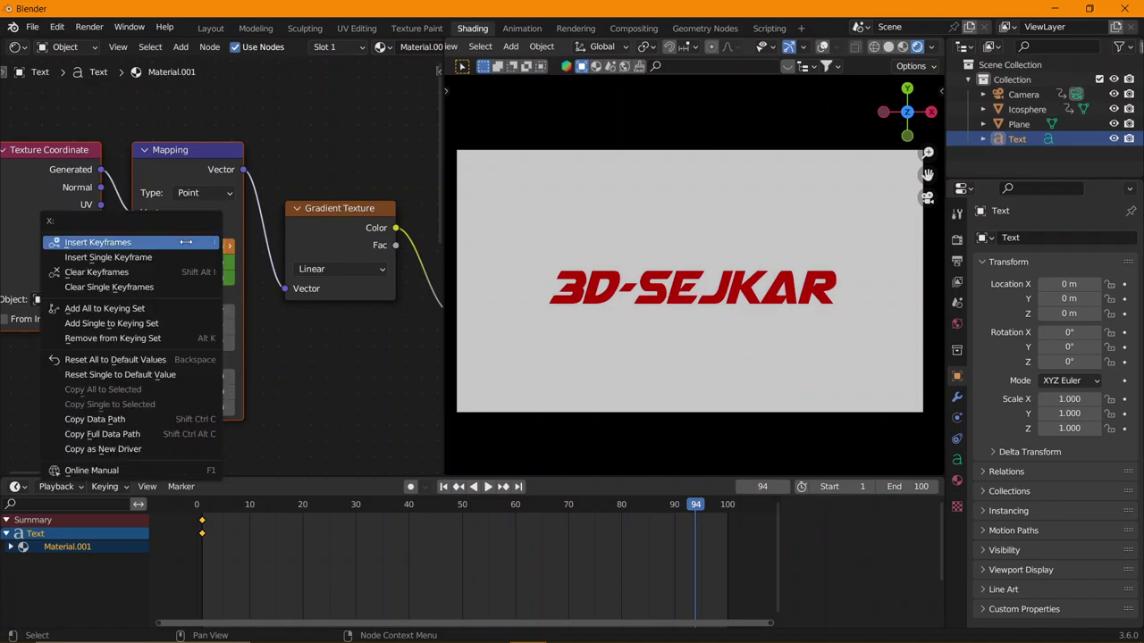
{"action": "left_click", "coordinate": [214, 241]}
{"action": "left_click", "coordinate": [197, 507]}
{"action": "key", "text": "space"}
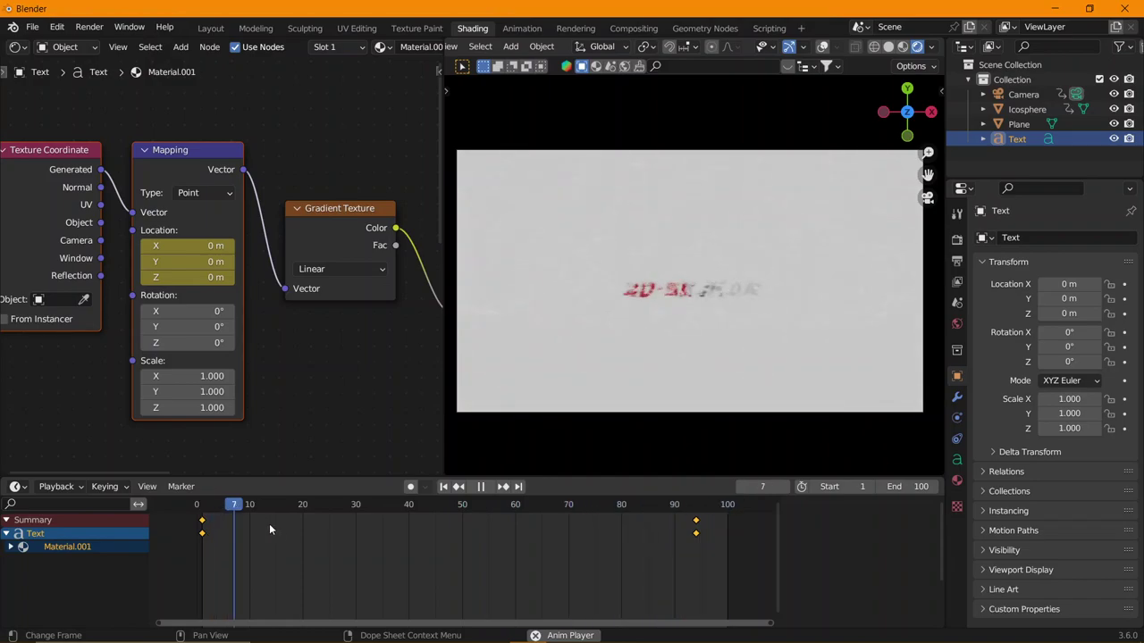
- Stop the preview and trial Location X and Rotation changes, cancelling them back to 0
{"action": "left_click", "coordinate": [203, 506]}
{"action": "key", "text": "space"}
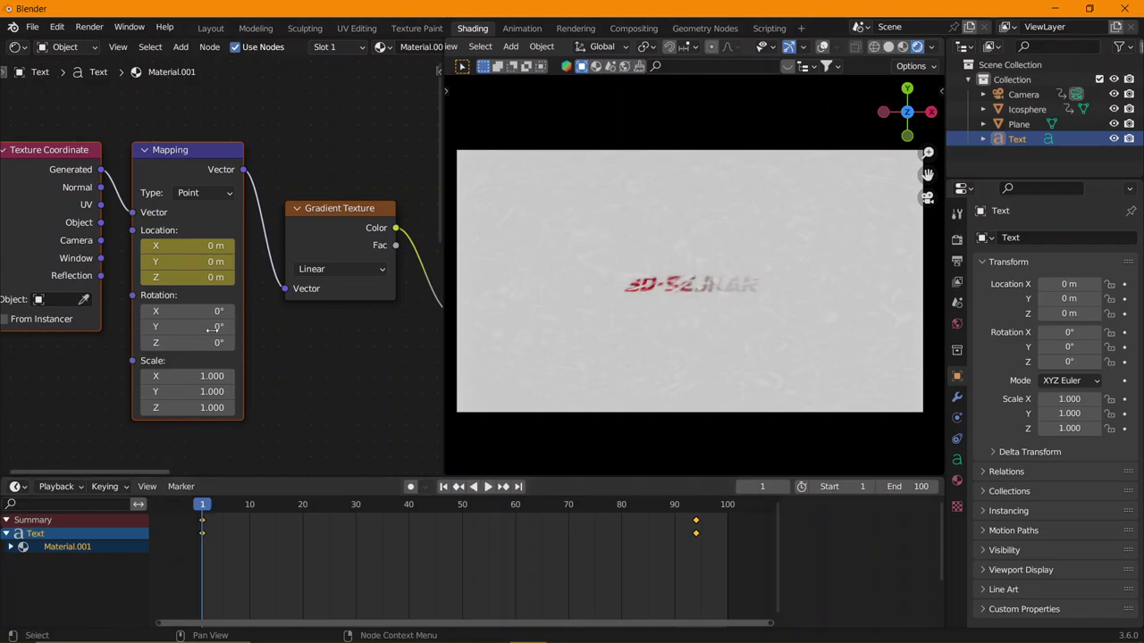
{"action": "mouse_move", "coordinate": [188, 246]}
{"action": "left_mouse_down"}
{"action": "mouse_move", "coordinate": [161, 246]}
{"action": "mouse_move", "coordinate": [224, 246]}
{"action": "left_mouse_up"}
{"action": "key", "text": "BackSpace"}
{"action": "mouse_move", "coordinate": [188, 311]}
{"action": "left_mouse_down"}
{"action": "mouse_move", "coordinate": [215, 311]}
{"action": "mouse_move", "coordinate": [210, 342]}
{"action": "left_mouse_up"}
{"action": "key", "text": "BackSpace"}
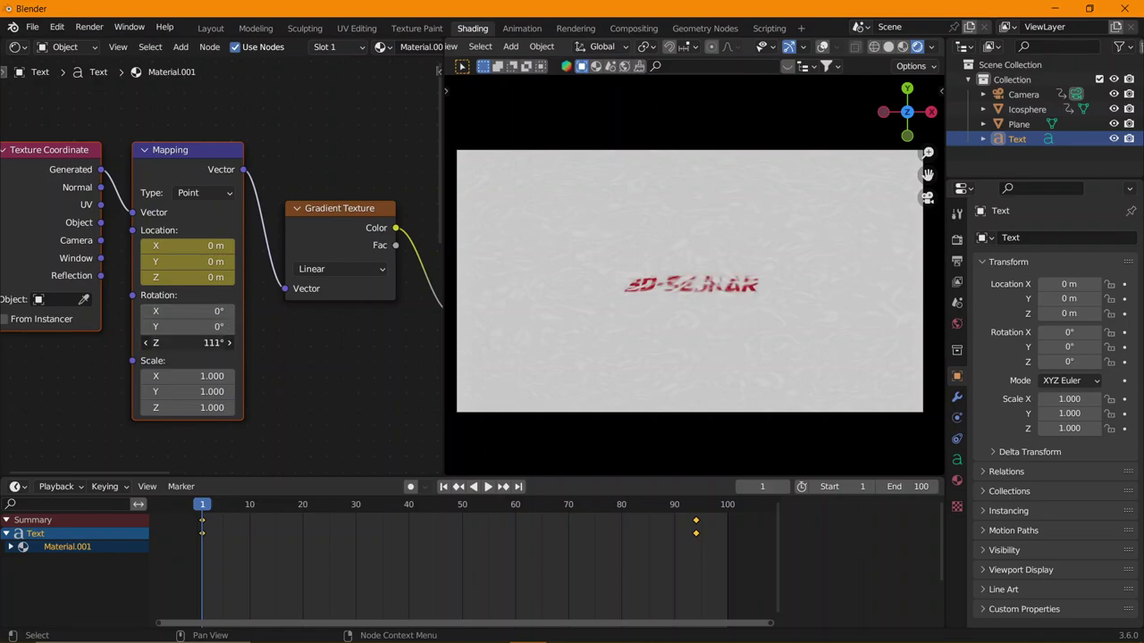
{"action": "key", "text": "BackSpace"}
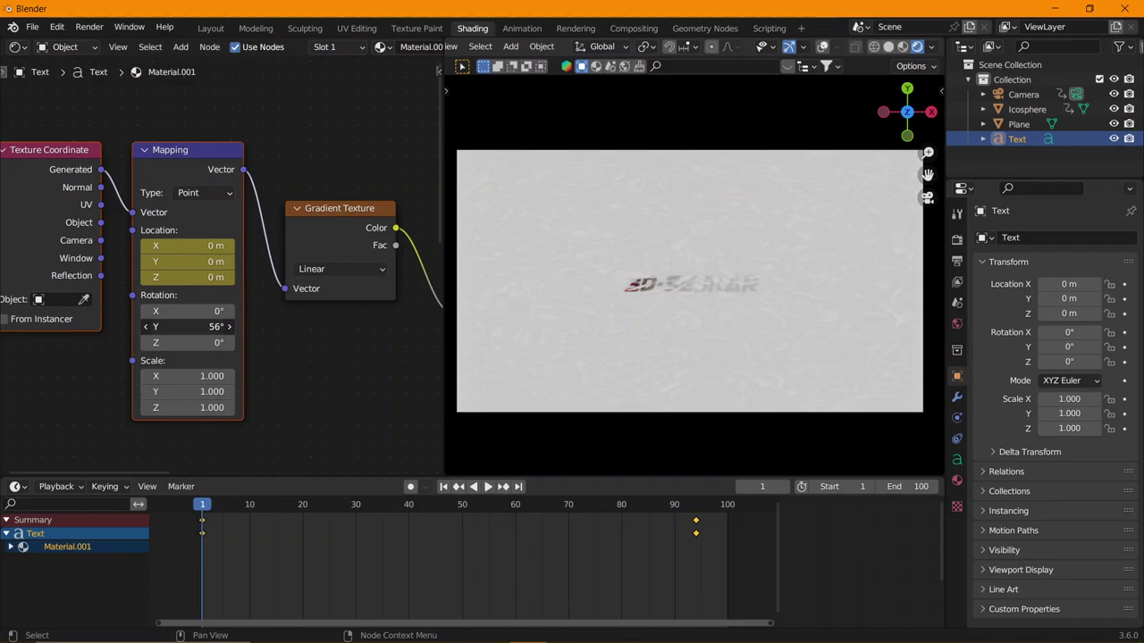
- Set Mapping Rotation to 25.2°, 56°, 98.9° and keyframe it at frame 1
{"action": "left_click_drag", "start_coordinate": [187, 311], "coordinate": [201, 311]}
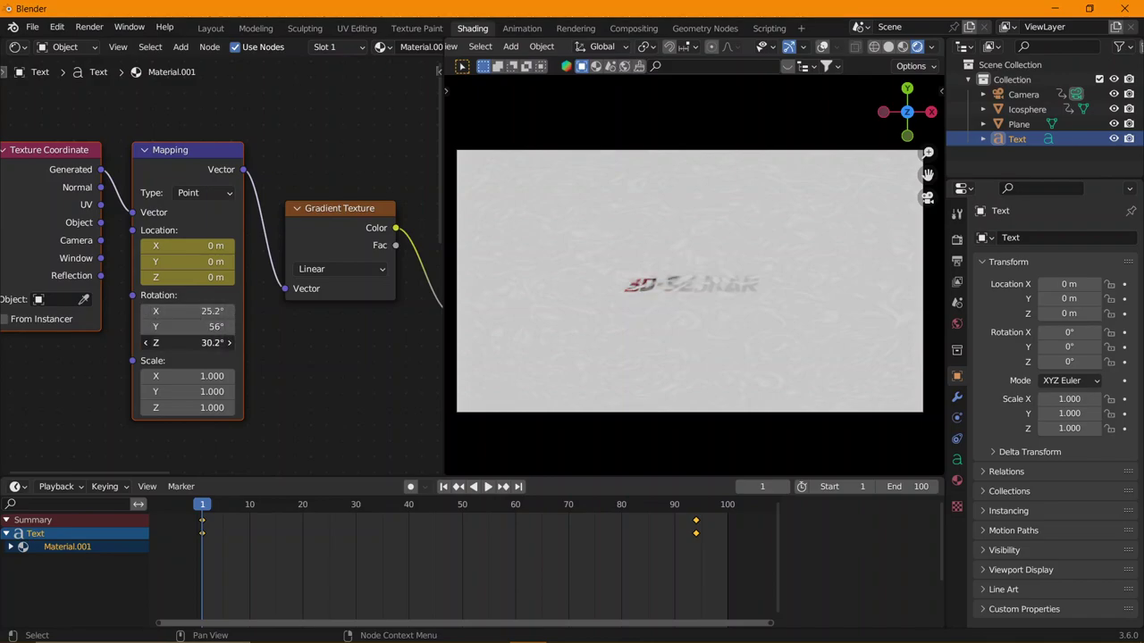
{"action": "left_click_drag", "start_coordinate": [187, 342], "coordinate": [197, 342]}
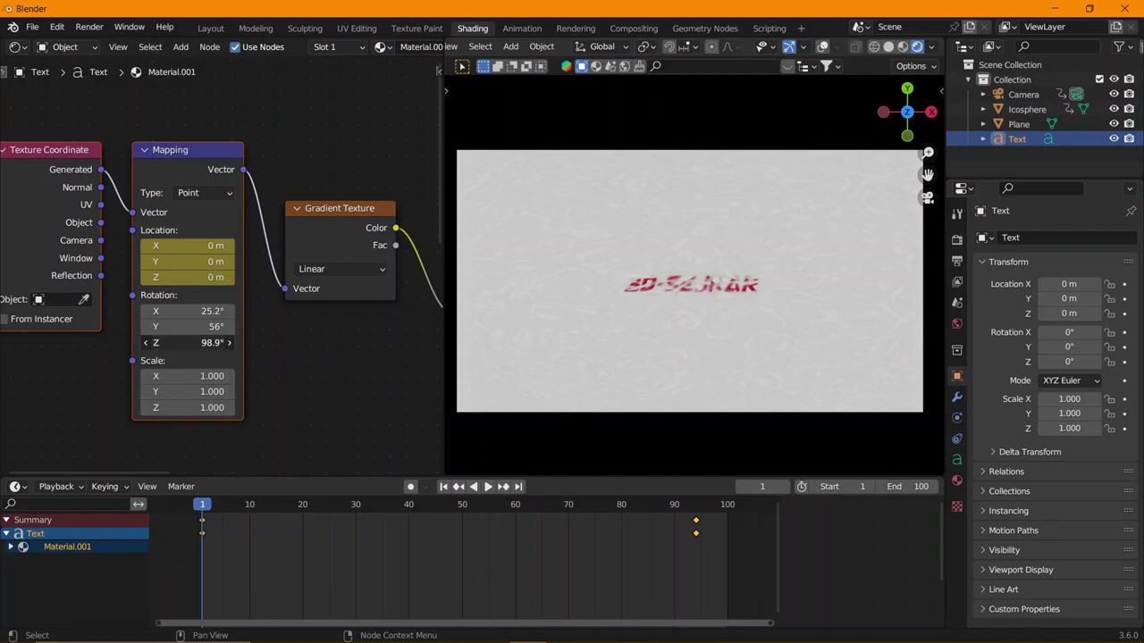
{"action": "right_click", "coordinate": [169, 311]}
{"action": "left_click", "coordinate": [168, 313]}
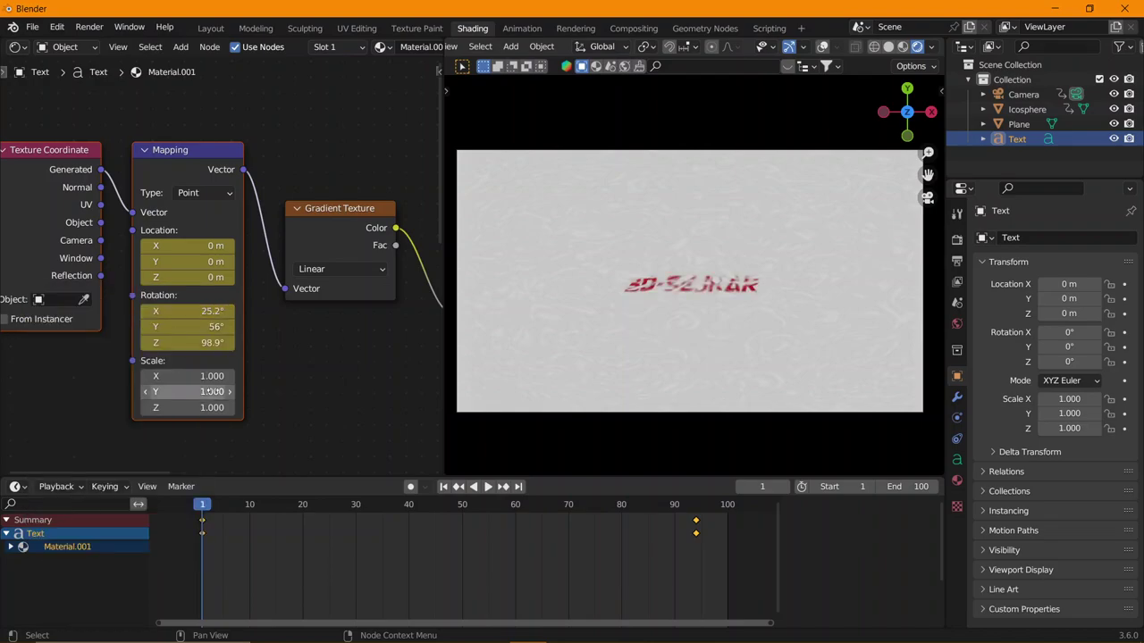
- Scrub to frame 94 and replay from frame 1 to preview the angled wipe
{"action": "key", "text": "space"}
{"action": "left_click_drag", "start_coordinate": [202, 509], "coordinate": [695, 511]}
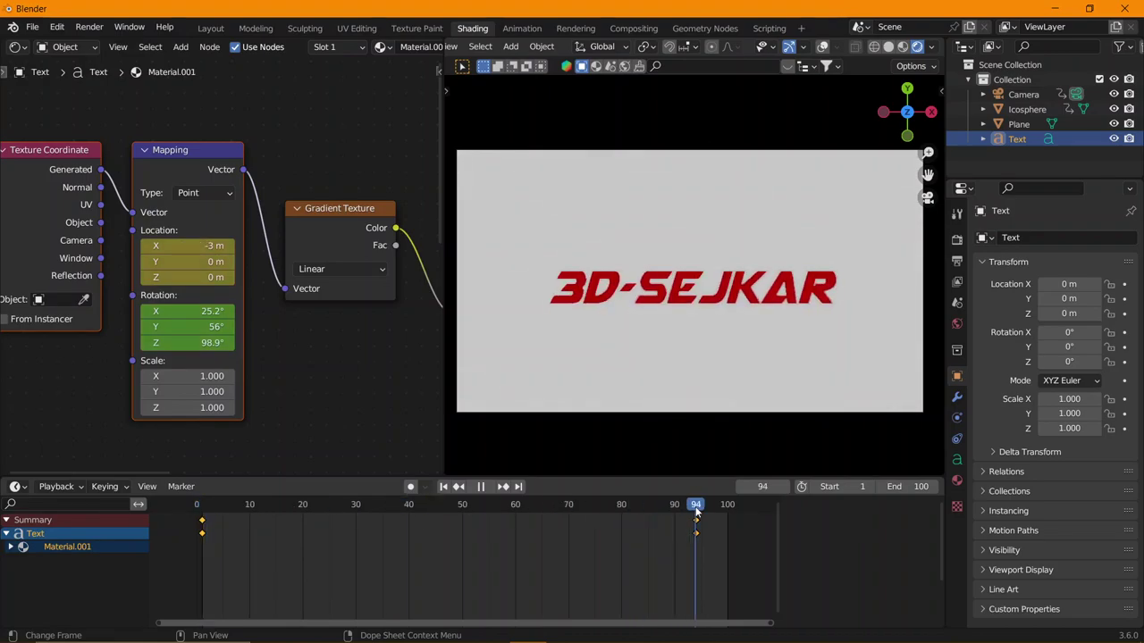
{"action": "key", "text": "space"}
{"action": "left_click", "coordinate": [202, 508]}
{"action": "key", "text": "space"}
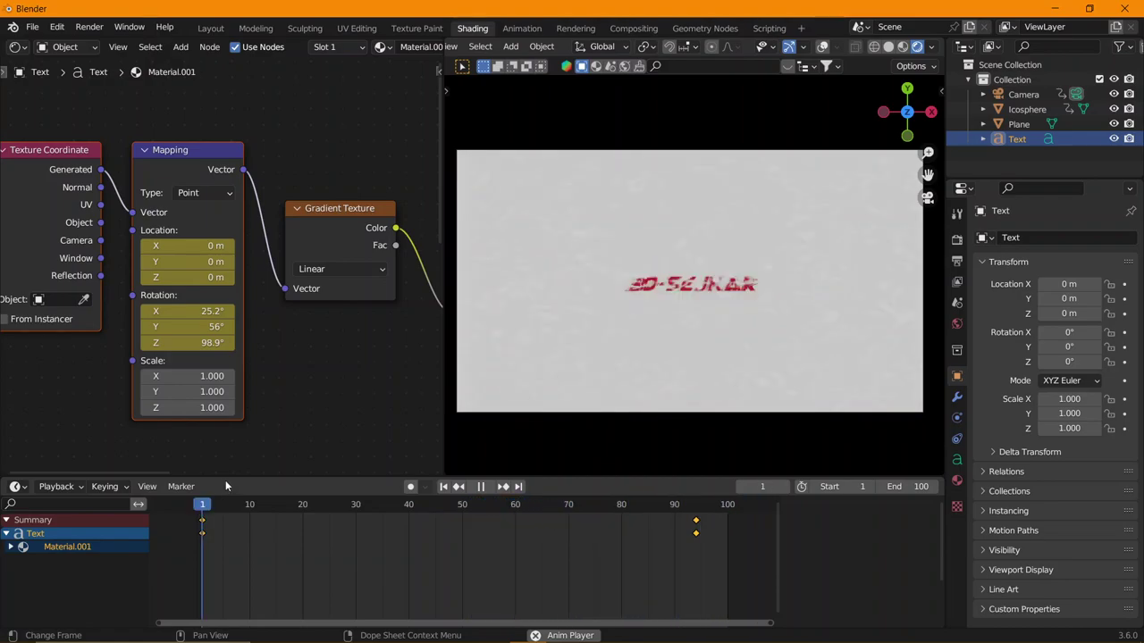
- Delete the Icosphere, replay the wipe from the start and reselect the Text object
{"action": "key", "text": "space"}
{"action": "left_click", "coordinate": [730, 326]}
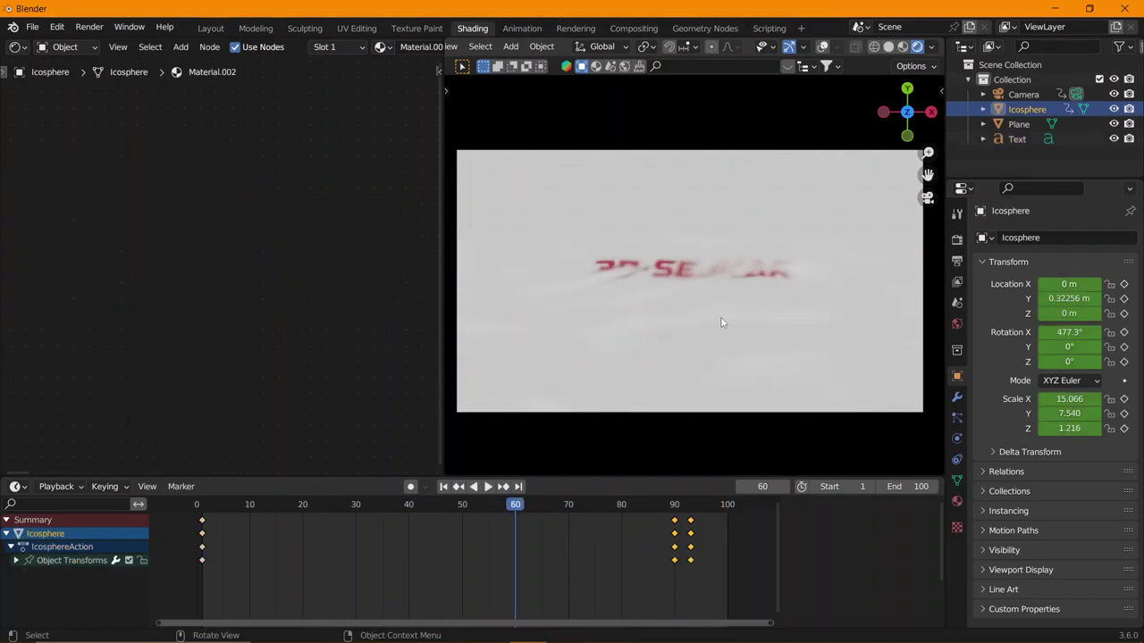
{"action": "key", "text": "Delete"}
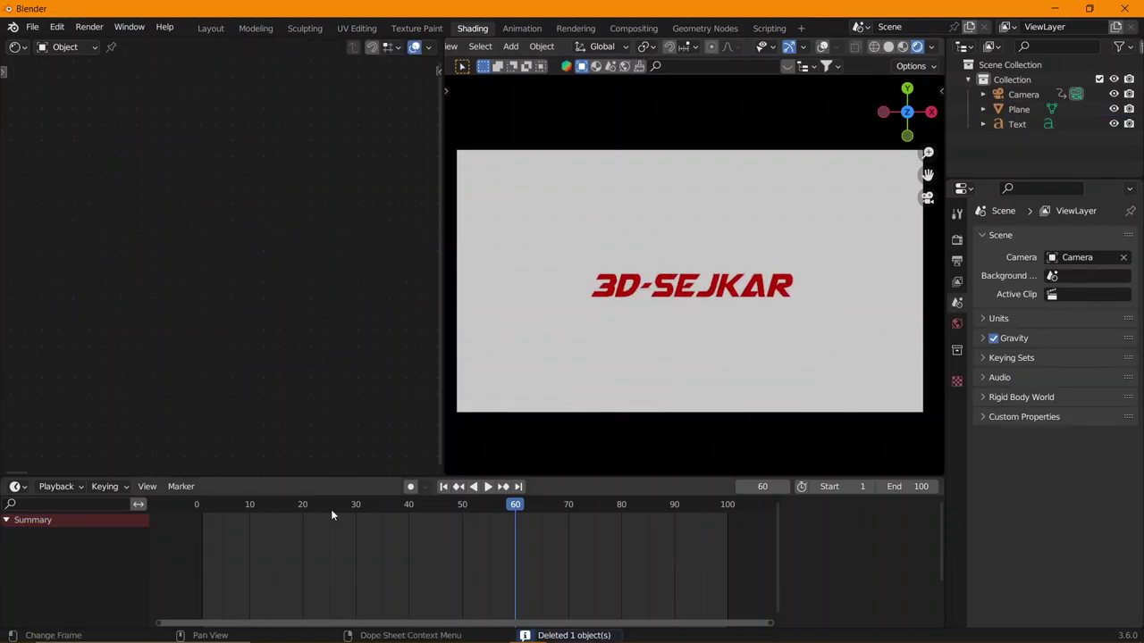
{"action": "left_click", "coordinate": [192, 505]}
{"action": "key", "text": "space"}
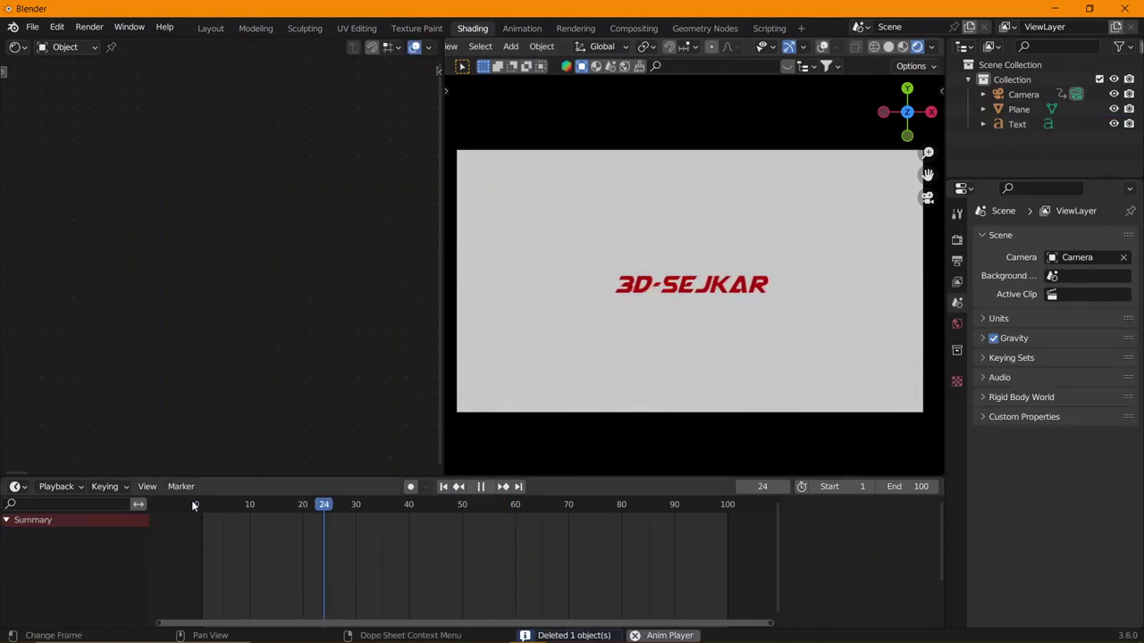
{"action": "key", "text": "space"}
{"action": "left_click", "coordinate": [684, 299]}
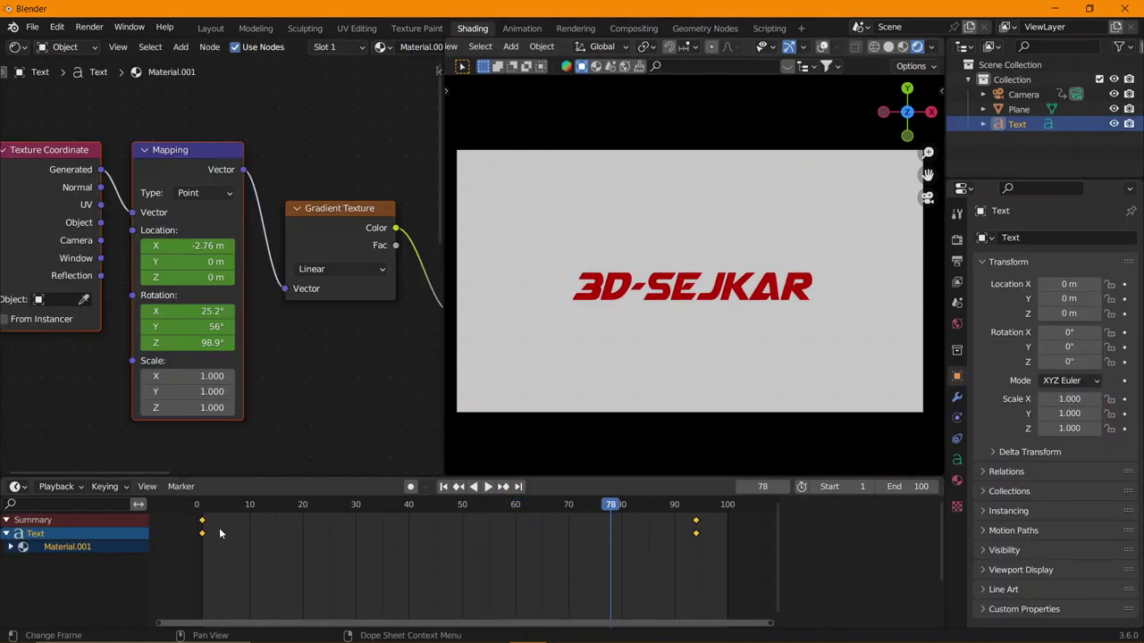
- At frame 1, change Mapping Rotation to -25.9°, 37.9°, -131°, replace the keyframe and replay
{"action": "left_click", "coordinate": [204, 505]}
{"action": "key", "text": "space"}
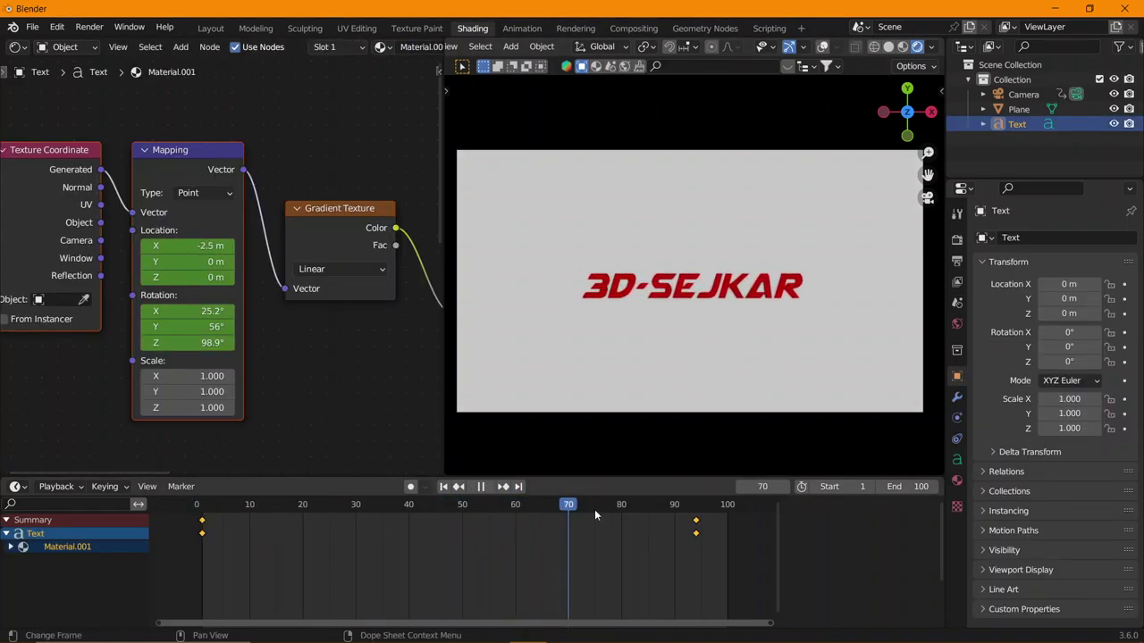
{"action": "left_click_drag", "start_coordinate": [598, 509], "coordinate": [356, 509]}
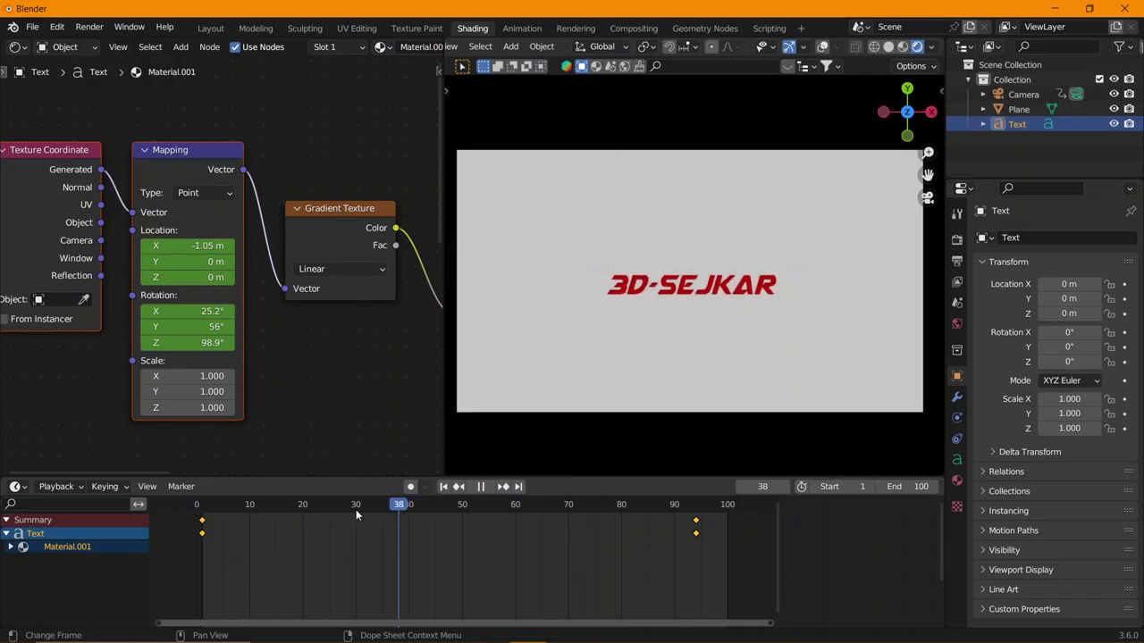
{"action": "left_click", "coordinate": [202, 506]}
{"action": "mouse_move", "coordinate": [212, 311]}
{"action": "left_mouse_down"}
{"action": "mouse_move", "coordinate": [183, 311]}
{"action": "mouse_move", "coordinate": [161, 342]}
{"action": "mouse_move", "coordinate": [183, 345]}
{"action": "mouse_move", "coordinate": [161, 343]}
{"action": "left_mouse_up"}
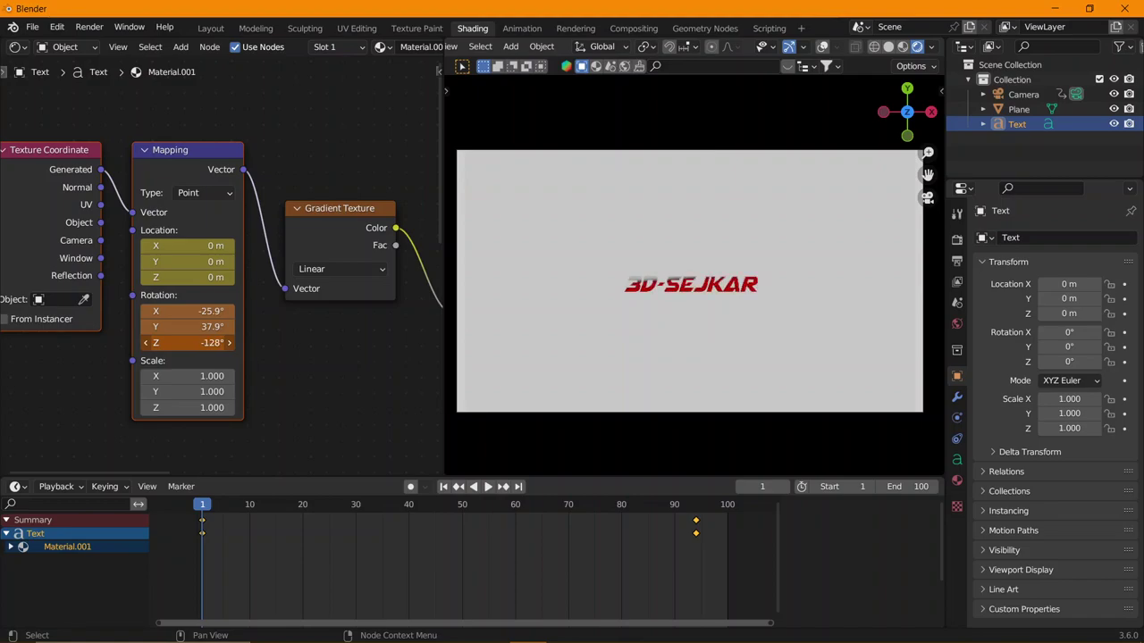
{"action": "right_click", "coordinate": [194, 343]}
{"action": "left_click", "coordinate": [186, 344]}
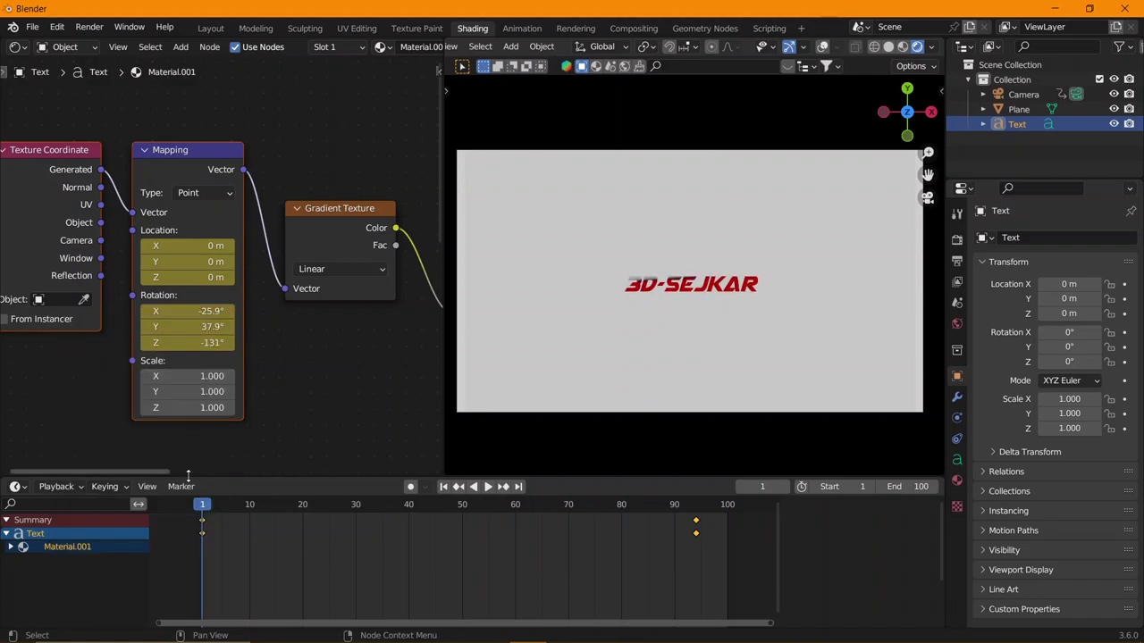
{"action": "key", "text": "space"}
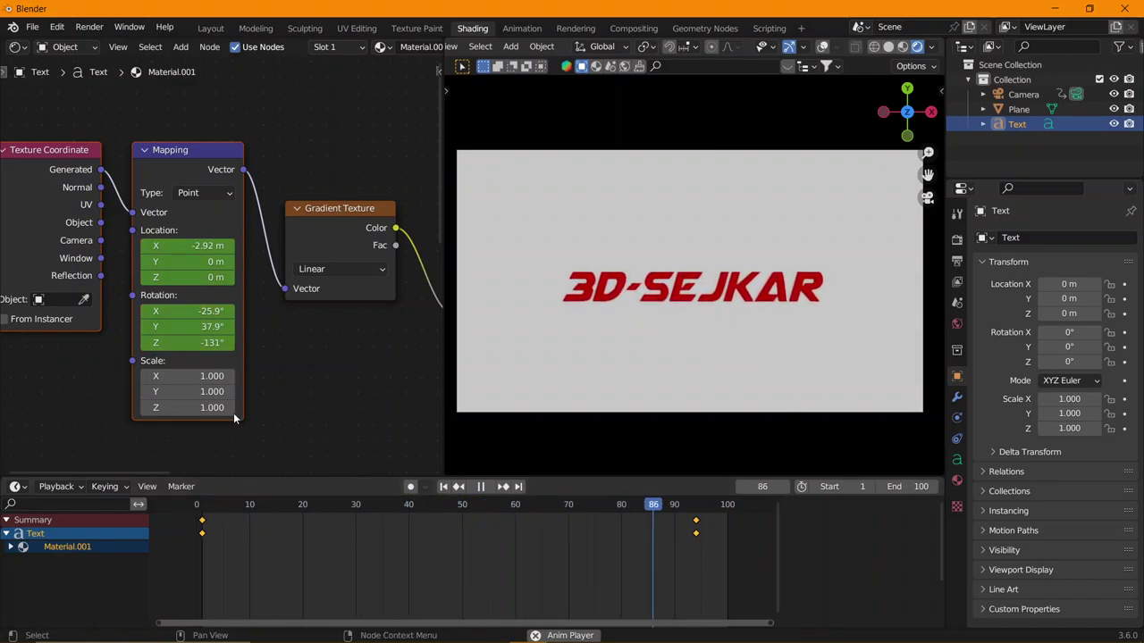
{"action": "key", "text": "space"}
- Zero Mapping Rotation X and Y at frame 1, replace the Rotation keyframe and preview
{"action": "left_click", "coordinate": [202, 505]}
{"action": "key", "text": "space"}
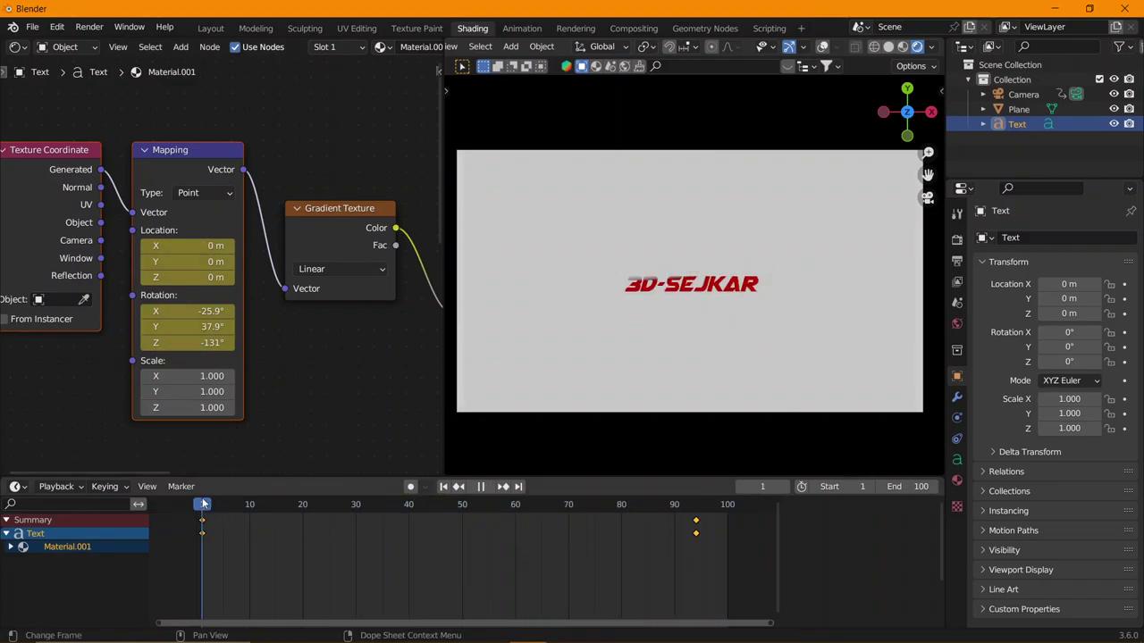
{"action": "left_click", "coordinate": [207, 311]}
{"action": "type", "text": "0"}
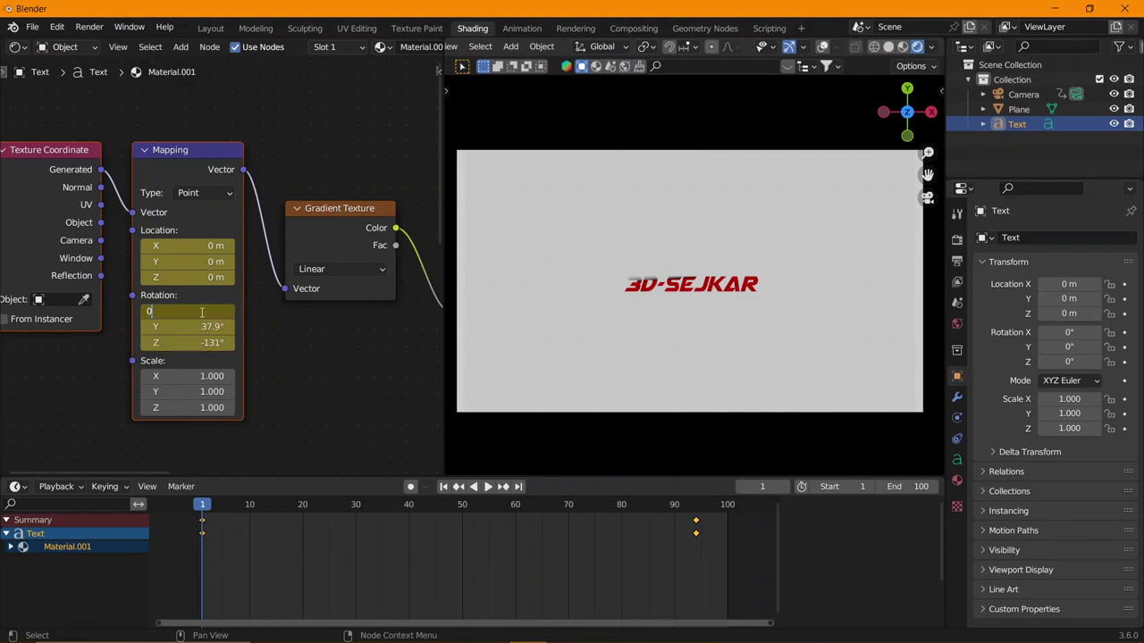
{"action": "key", "text": "Return"}
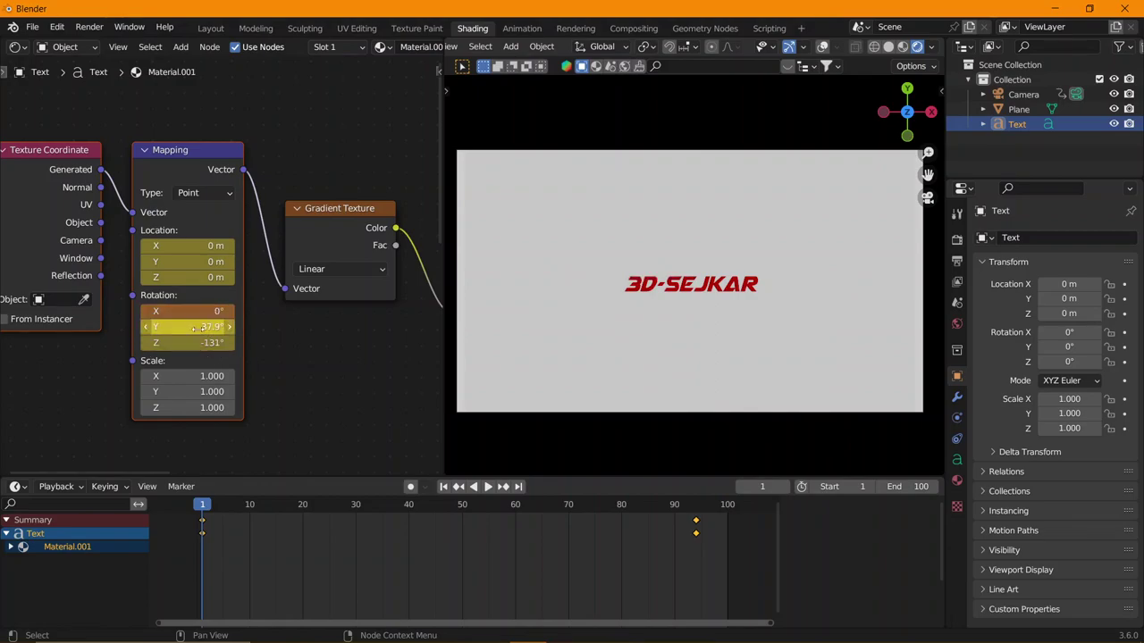
{"action": "left_click", "coordinate": [193, 327]}
{"action": "type", "text": "0"}
{"action": "key", "text": "Return"}
{"action": "right_click", "coordinate": [198, 322]}
{"action": "left_click", "coordinate": [199, 323]}
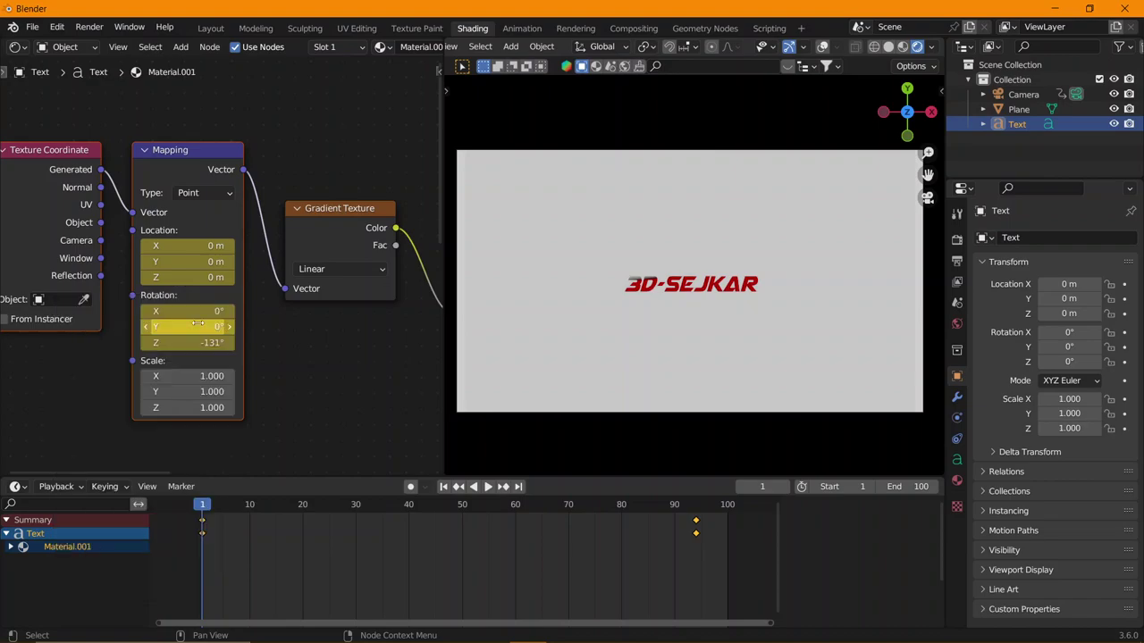
{"action": "key", "text": "space"}
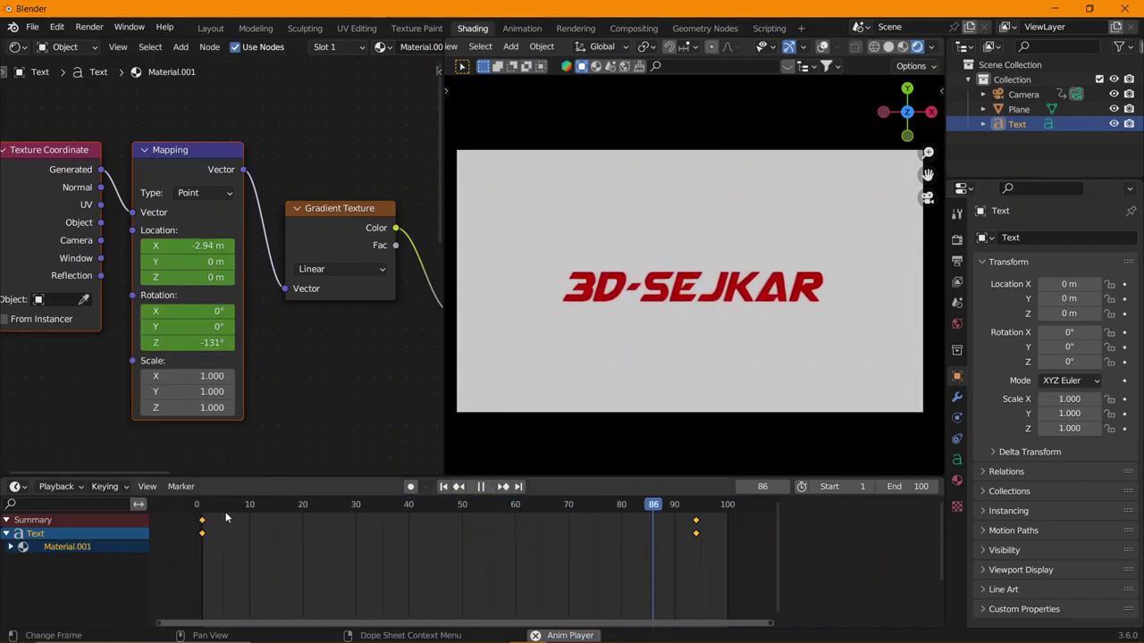
{"action": "mouse_move", "coordinate": [204, 509]}
{"action": "left_mouse_down"}
{"action": "mouse_move", "coordinate": [404, 507]}
{"action": "mouse_move", "coordinate": [204, 519]}
{"action": "left_mouse_up"}
{"action": "key", "text": "space"}
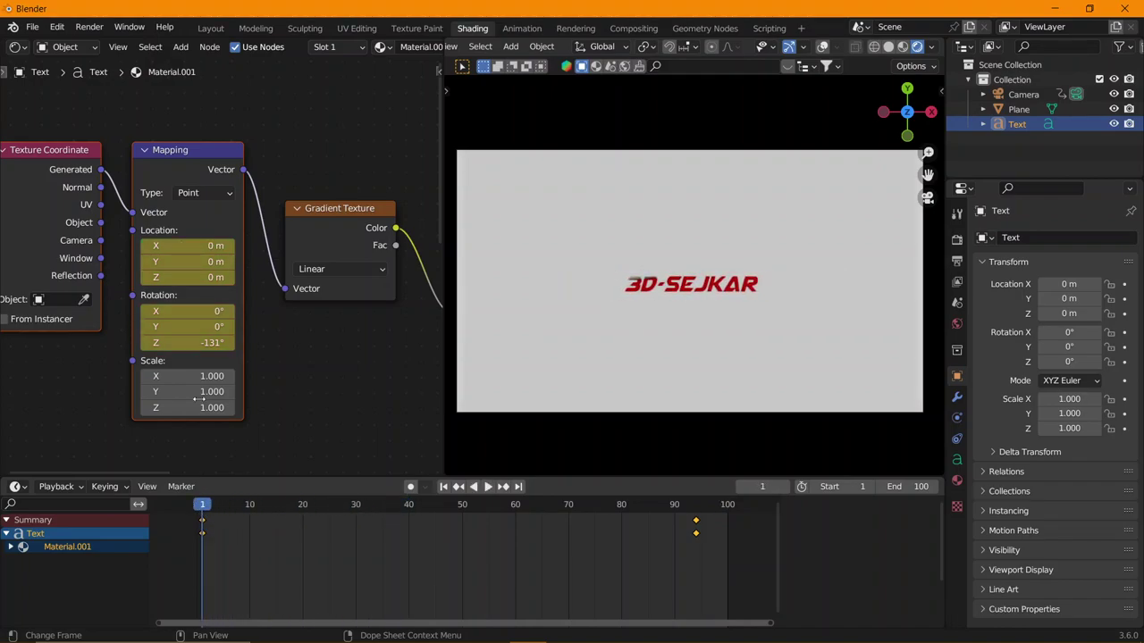
- Set Mapping Rotation Z to -2.4° and replace the frame-1 Rotation keyframe
{"action": "mouse_move", "coordinate": [188, 343]}
{"action": "left_mouse_down"}
{"action": "mouse_move", "coordinate": [224, 343]}
{"action": "mouse_move", "coordinate": [192, 343]}
{"action": "left_mouse_up"}
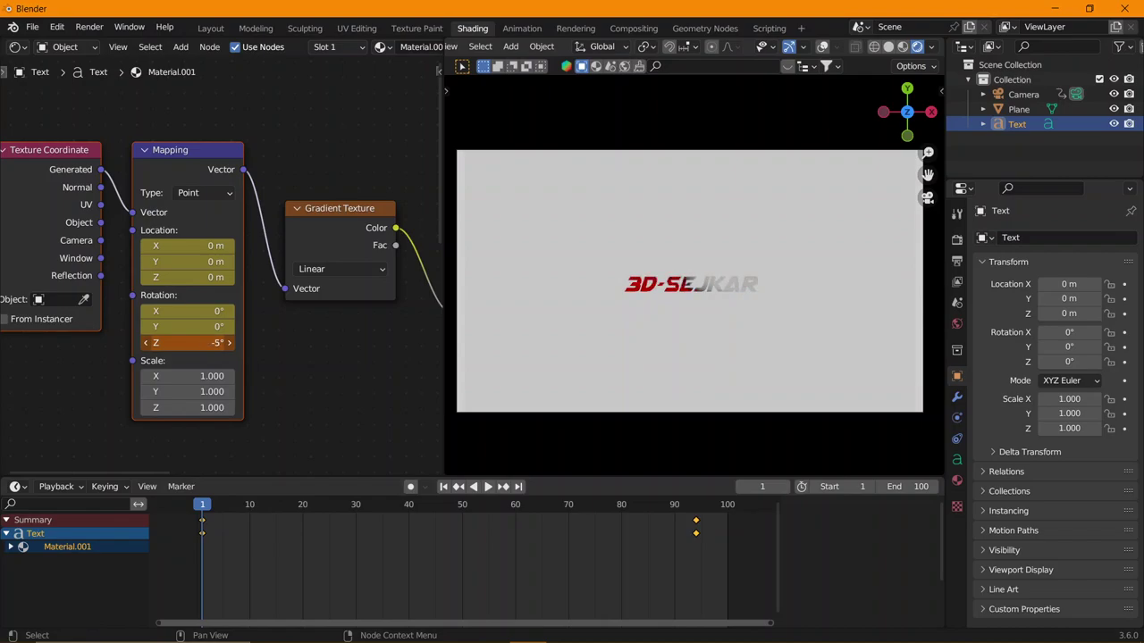
{"action": "right_click", "coordinate": [187, 343]}
{"action": "left_click", "coordinate": [188, 348]}
{"action": "key", "text": "space"}
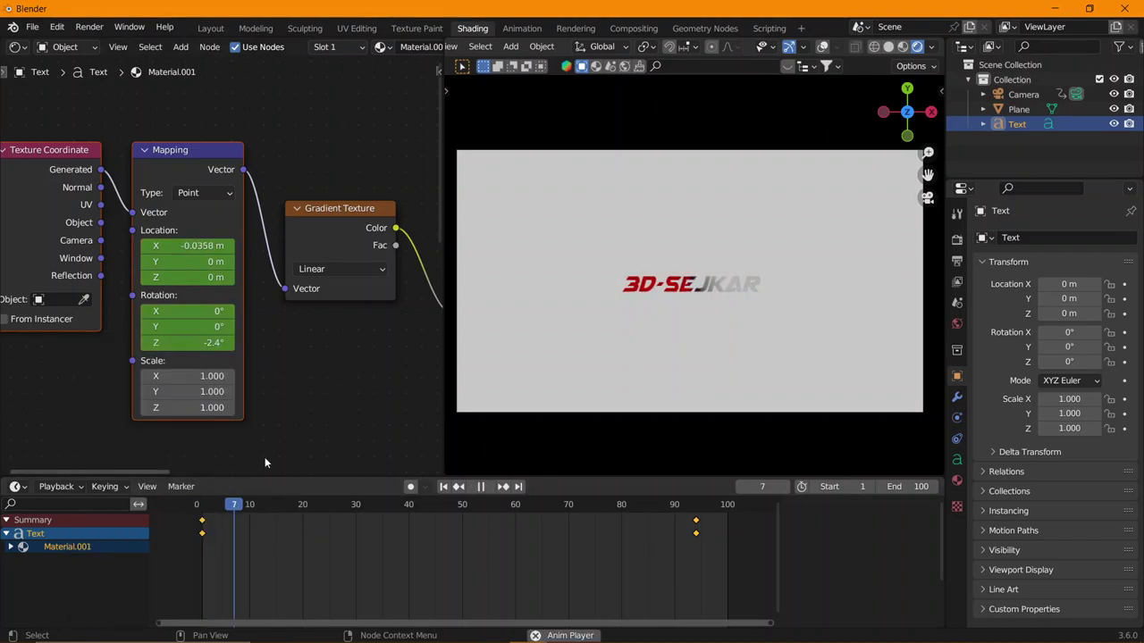
{"action": "key", "text": "space"}
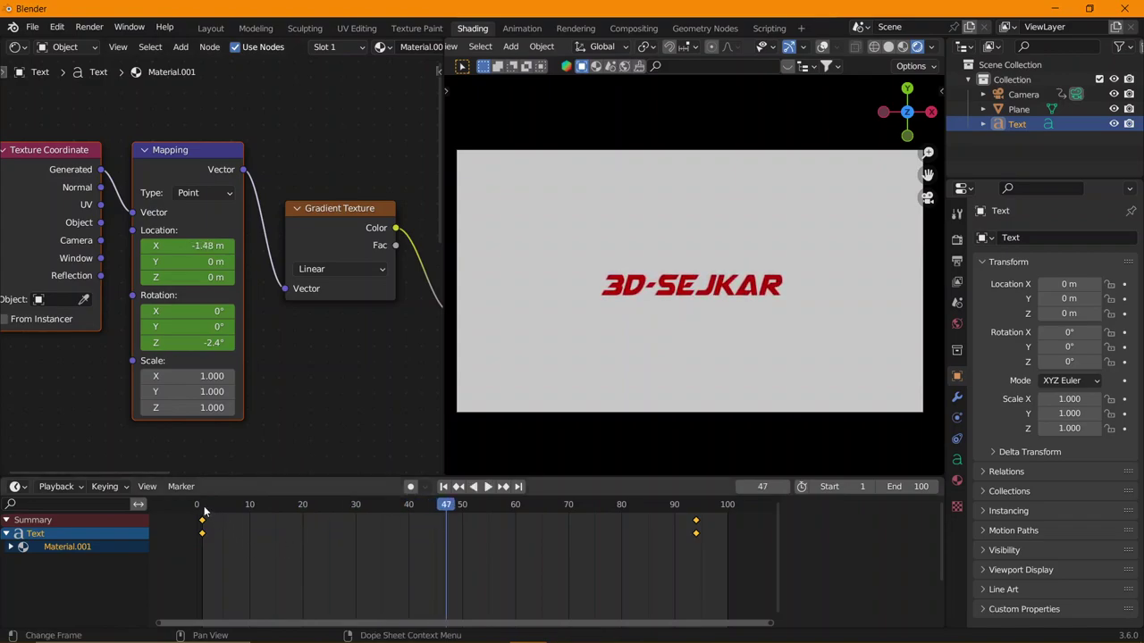
{"action": "left_click", "coordinate": [204, 505]}
{"action": "key", "text": "space"}
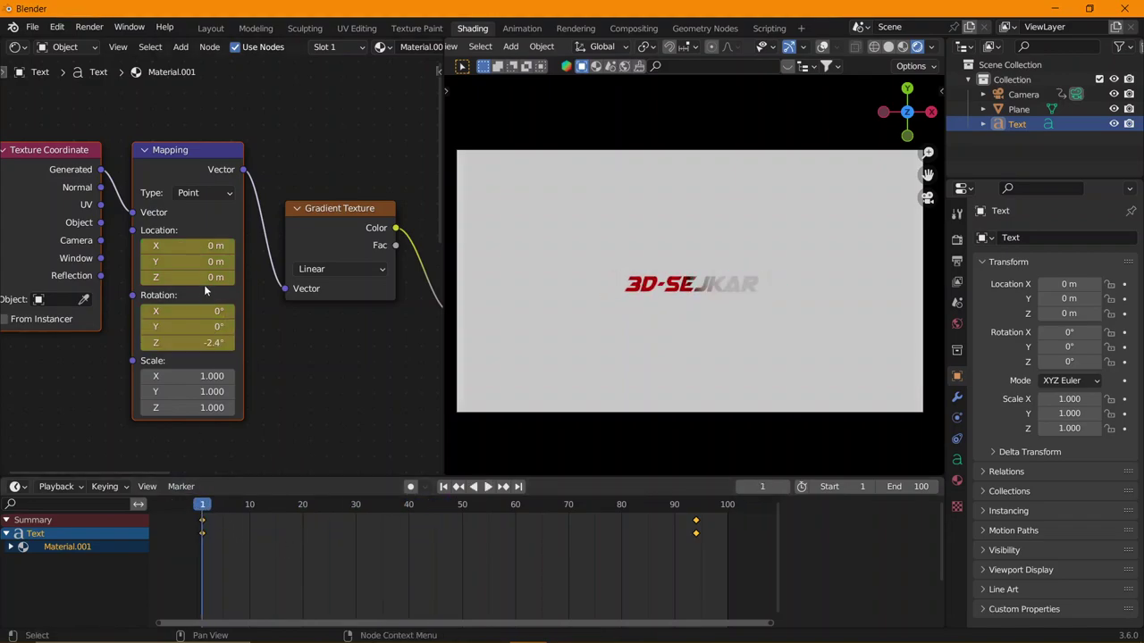
{"action": "left_click_drag", "start_coordinate": [210, 343], "coordinate": [179, 343]}
{"action": "key", "text": "Escape"}
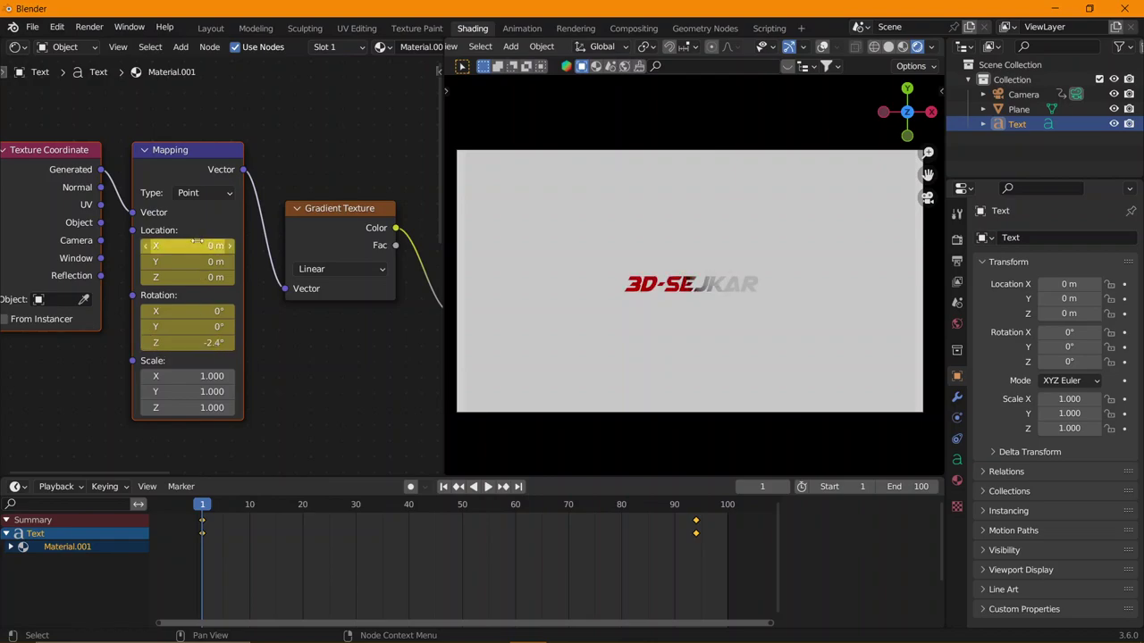
- Keyframe Mapping Location X at 3 m on frame 1 and play the horizontal wipe
{"action": "mouse_move", "coordinate": [188, 246]}
{"action": "left_mouse_down"}
{"action": "mouse_move", "coordinate": [157, 245]}
{"action": "mouse_move", "coordinate": [228, 246]}
{"action": "left_mouse_up"}
{"action": "right_click", "coordinate": [161, 246]}
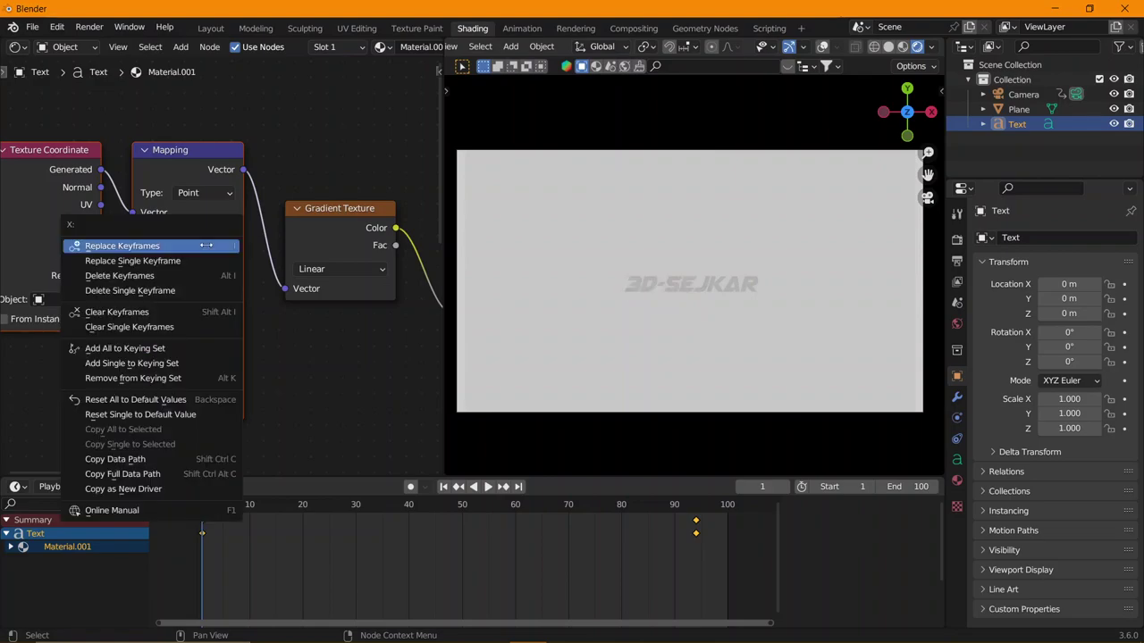
{"action": "left_click", "coordinate": [161, 246]}
{"action": "key", "text": "space"}
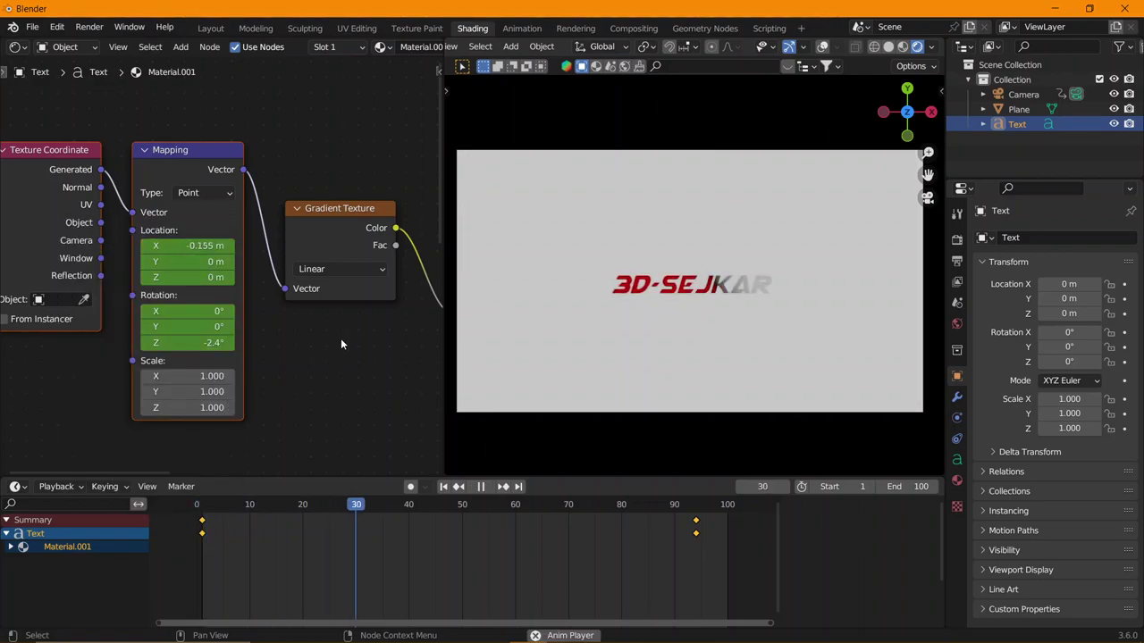
{"action": "scroll", "coordinate": [341, 338], "scroll_direction": "down", "scroll_amount": 3}
- Lower the Value of the Color Ramp's white stop to grey
{"action": "scroll", "coordinate": [365, 345], "scroll_direction": "up", "scroll_amount": 2}
{"action": "middle_click_drag", "start_coordinate": [364, 345], "coordinate": [119, 361]}
{"action": "key", "text": "space"}
{"action": "left_click", "coordinate": [229, 276]}
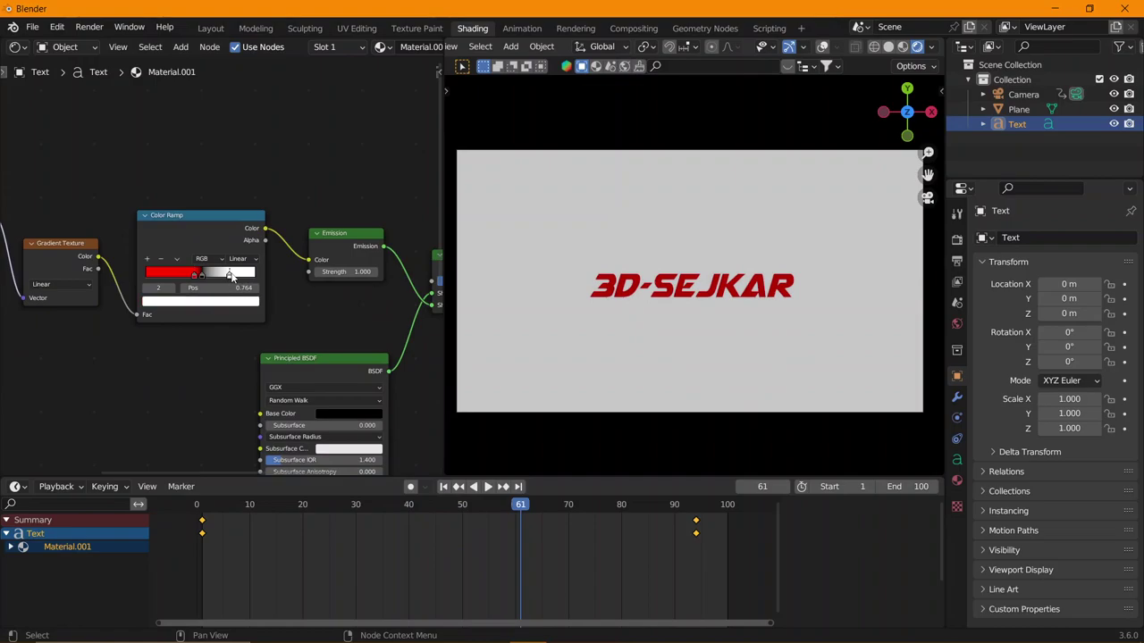
{"action": "left_click", "coordinate": [224, 305]}
{"action": "left_click", "coordinate": [237, 193]}
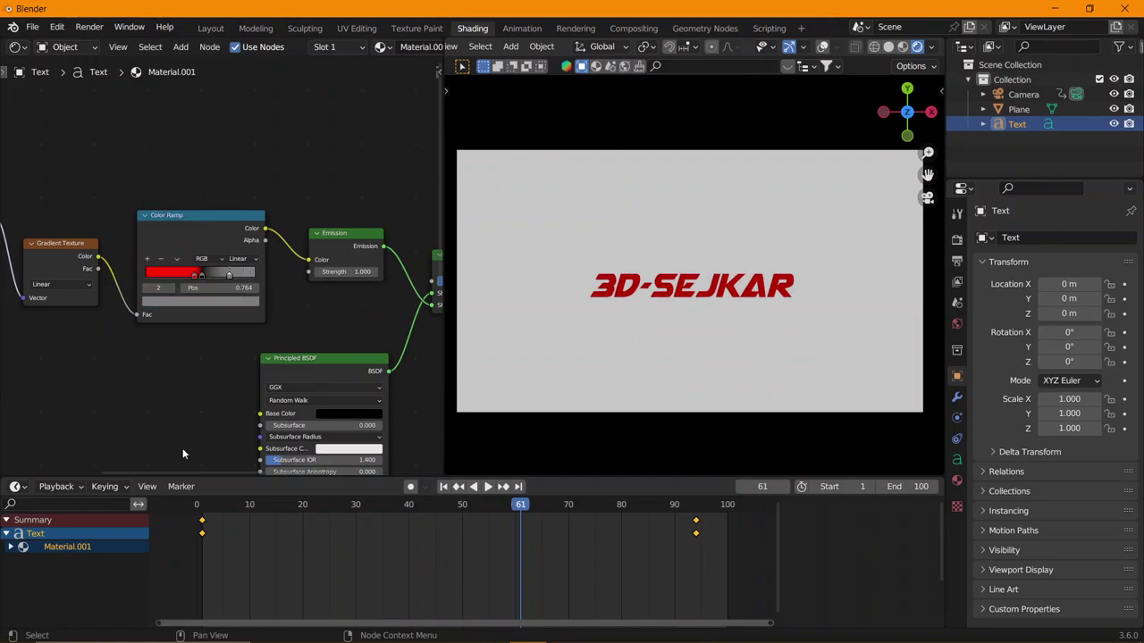
- Preview from frame 1, darken the stop to dark grey, and replay the wipe to frame 96
{"action": "left_click", "coordinate": [206, 506]}
{"action": "key", "text": "space"}
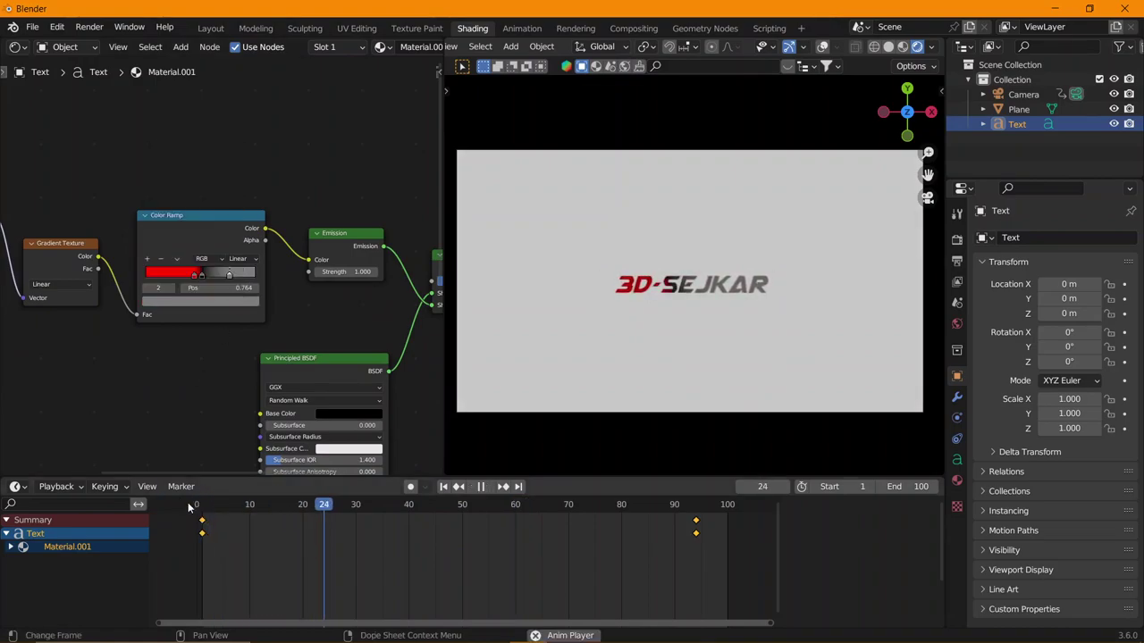
{"action": "key", "text": "space"}
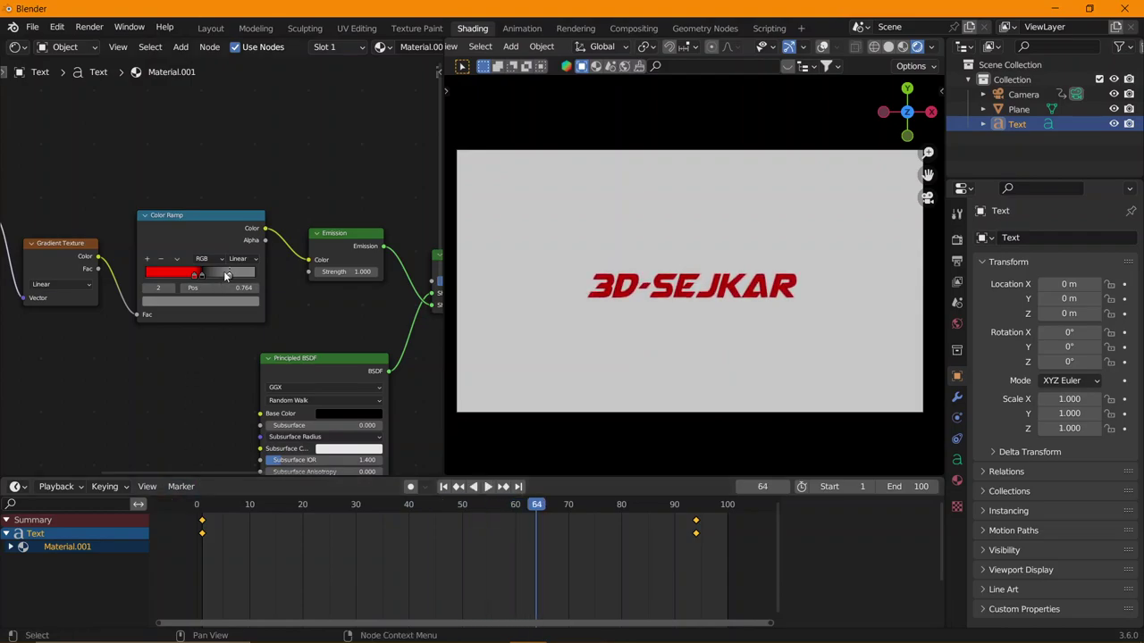
{"action": "left_click", "coordinate": [212, 304]}
{"action": "left_click_drag", "start_coordinate": [235, 207], "coordinate": [234, 234]}
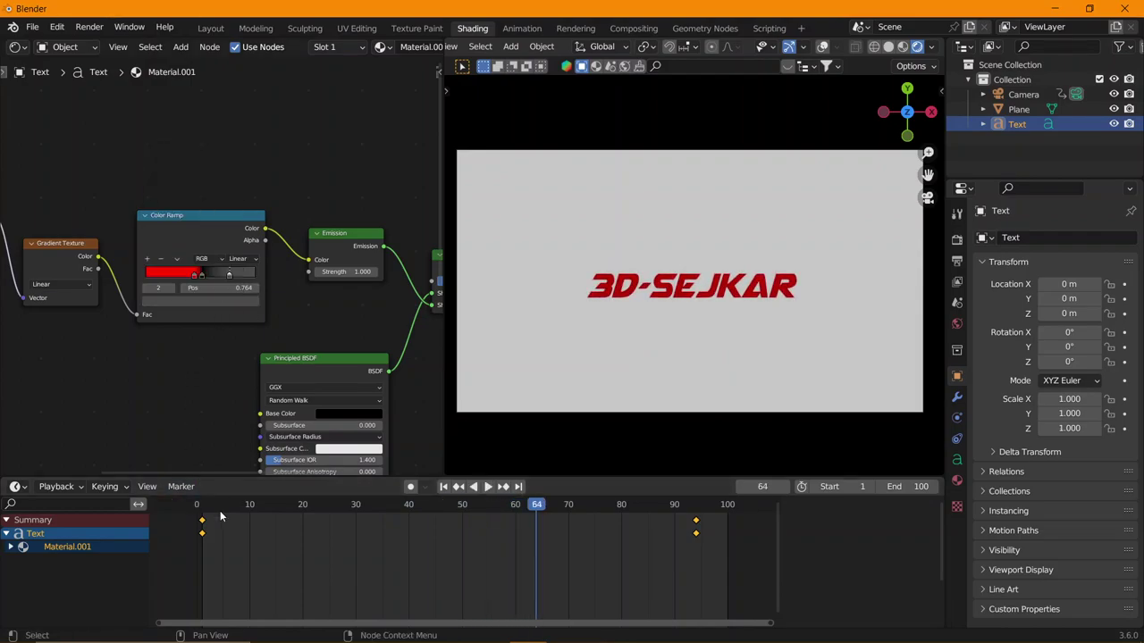
{"action": "left_click", "coordinate": [197, 507]}
{"action": "key", "text": "space"}
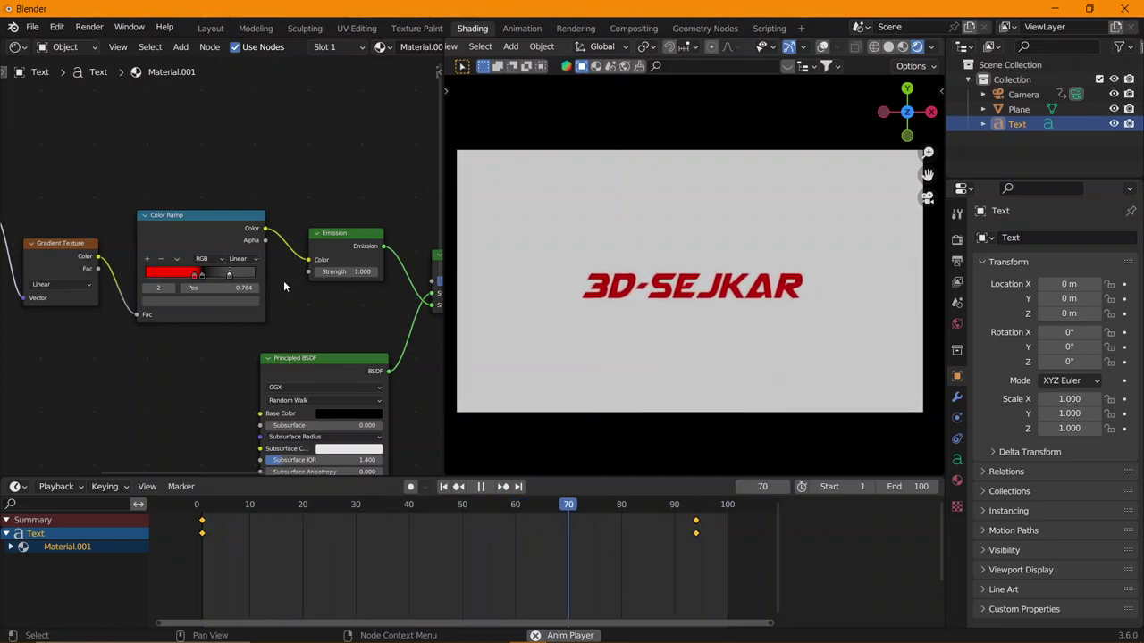
{"action": "key", "text": "space"}
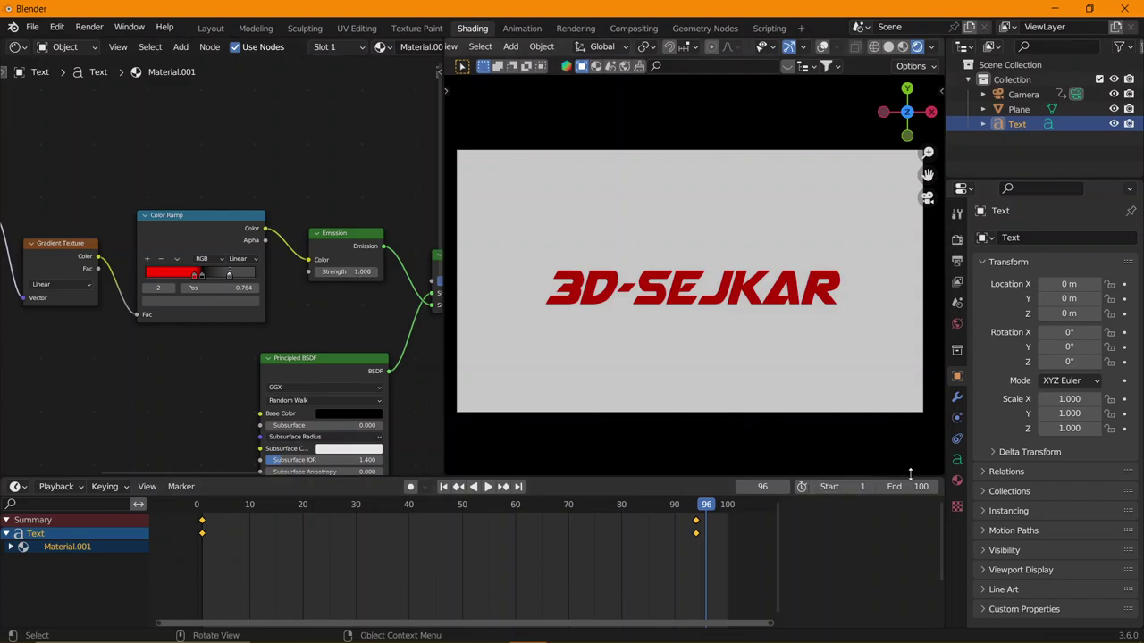
- Adjust the text's extrusion depth in its Geometry settings
{"action": "left_click", "coordinate": [956, 459]}
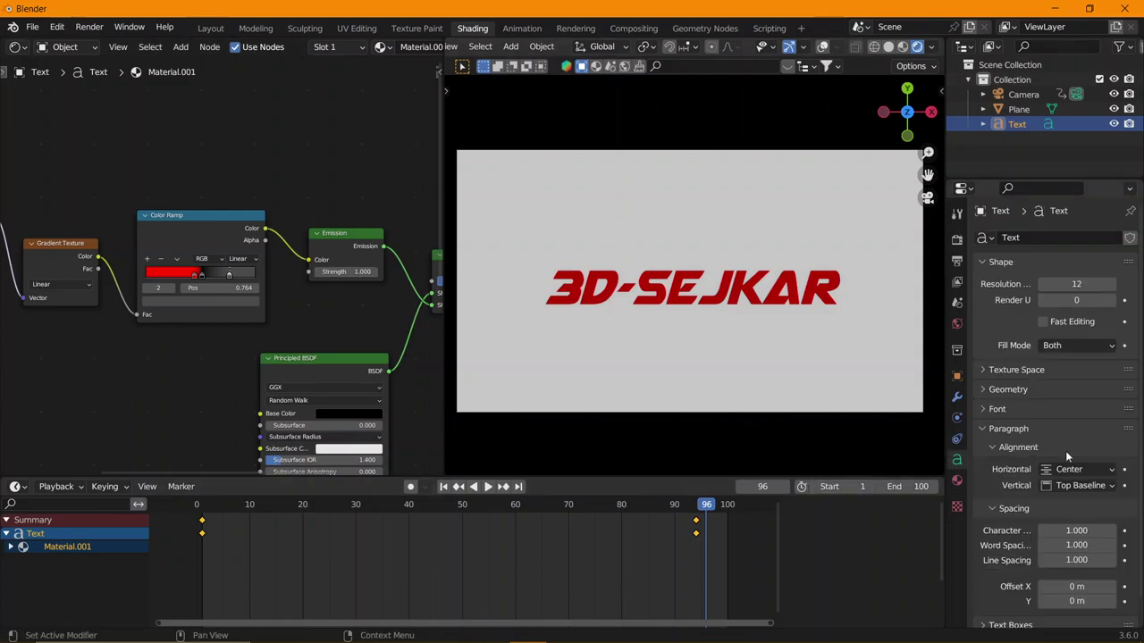
{"action": "left_click", "coordinate": [1051, 390]}
{"action": "mouse_move", "coordinate": [1076, 427]}
{"action": "left_mouse_down"}
{"action": "mouse_move", "coordinate": [1046, 427]}
{"action": "mouse_move", "coordinate": [1077, 427]}
{"action": "left_mouse_up"}
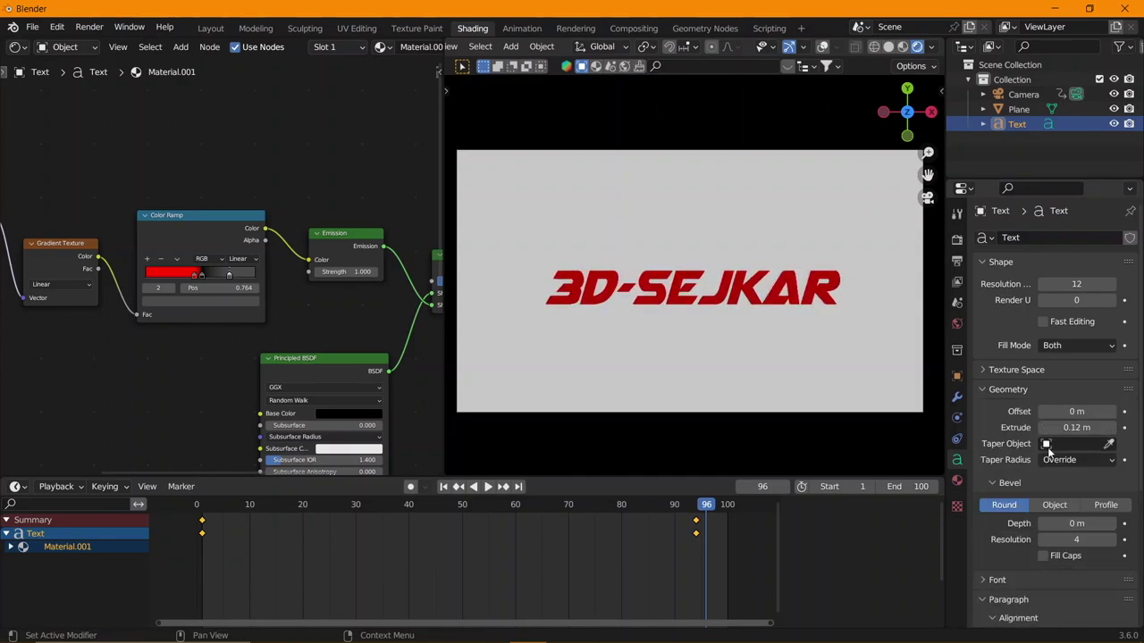
- Add a Subdivision Surface modifier, undoing a stray Screw, with viewport levels 0 and render levels 2
{"action": "left_click", "coordinate": [957, 398]}
{"action": "left_click", "coordinate": [1036, 237]}
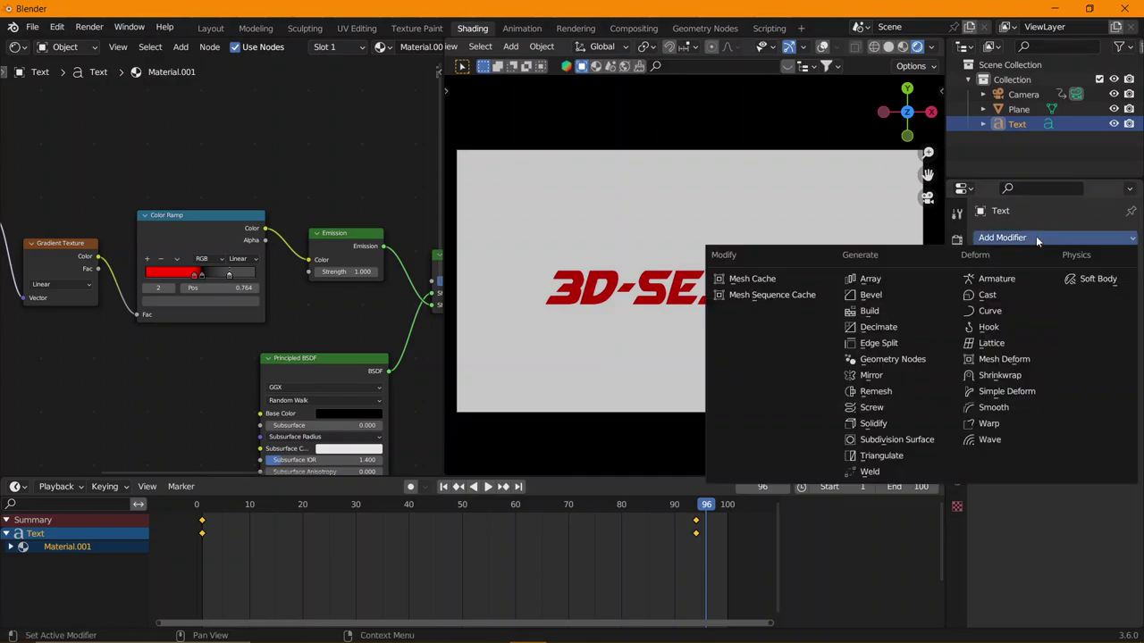
{"action": "left_click", "coordinate": [888, 410]}
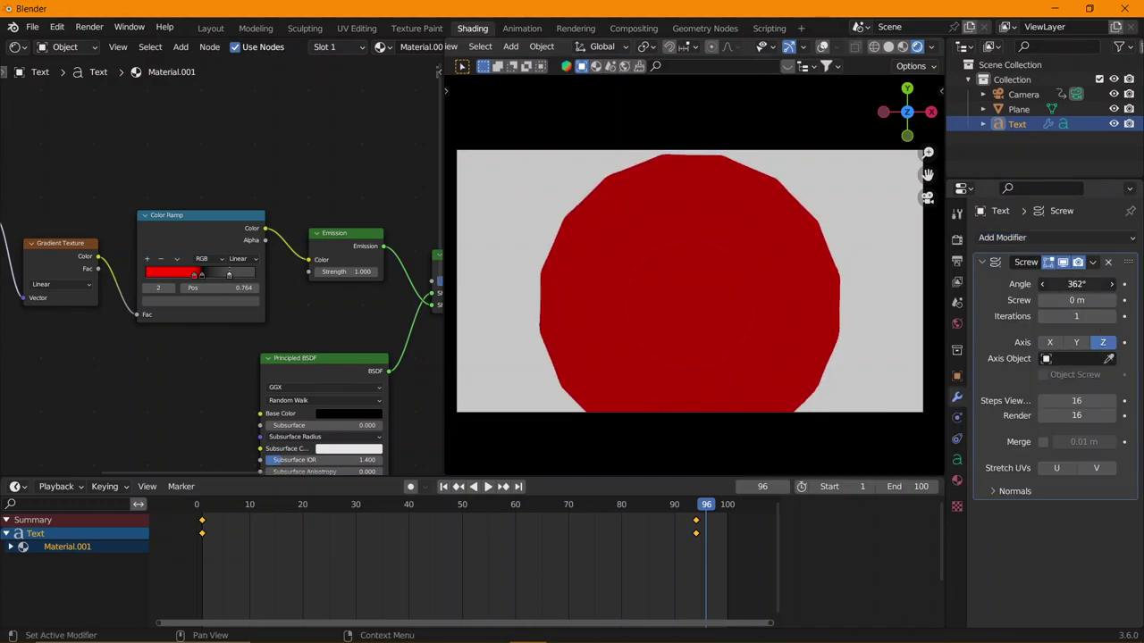
{"action": "key", "text": "ctrl+z"}
{"action": "left_click", "coordinate": [1054, 236]}
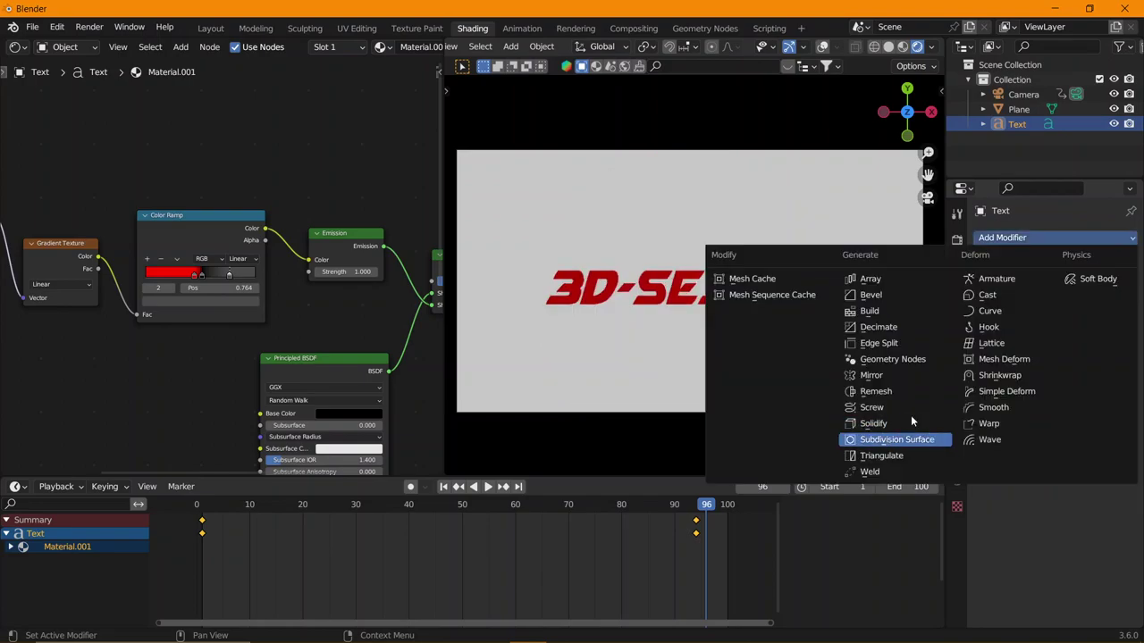
{"action": "left_click", "coordinate": [912, 436]}
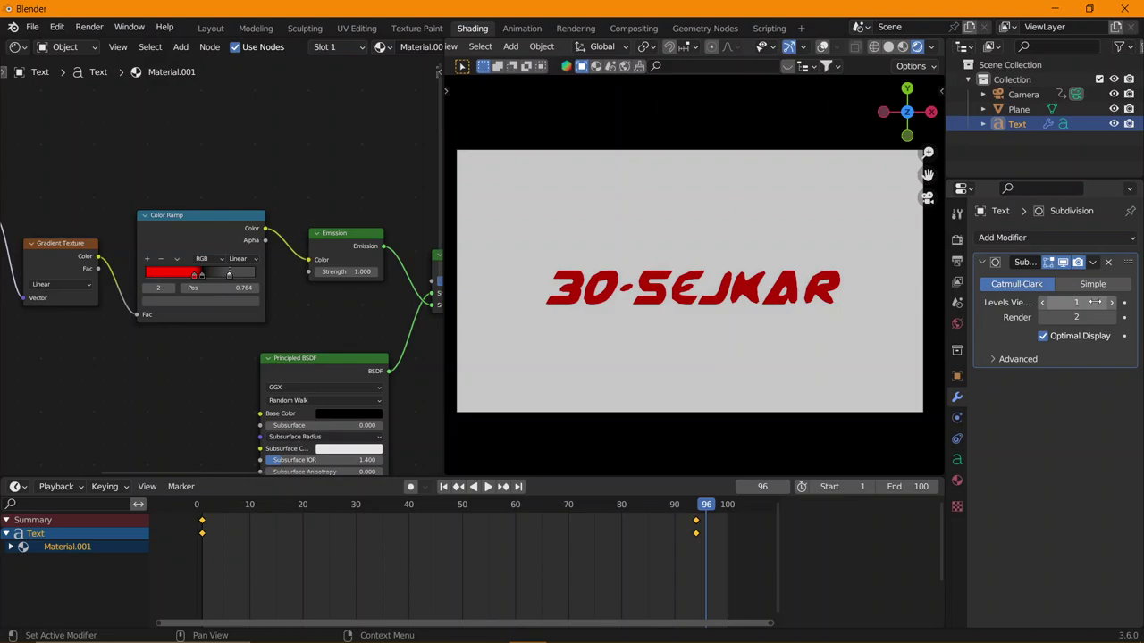
{"action": "mouse_move", "coordinate": [1094, 302]}
{"action": "left_mouse_down"}
{"action": "mouse_move", "coordinate": [1113, 302]}
{"action": "mouse_move", "coordinate": [1061, 305]}
{"action": "left_mouse_up"}
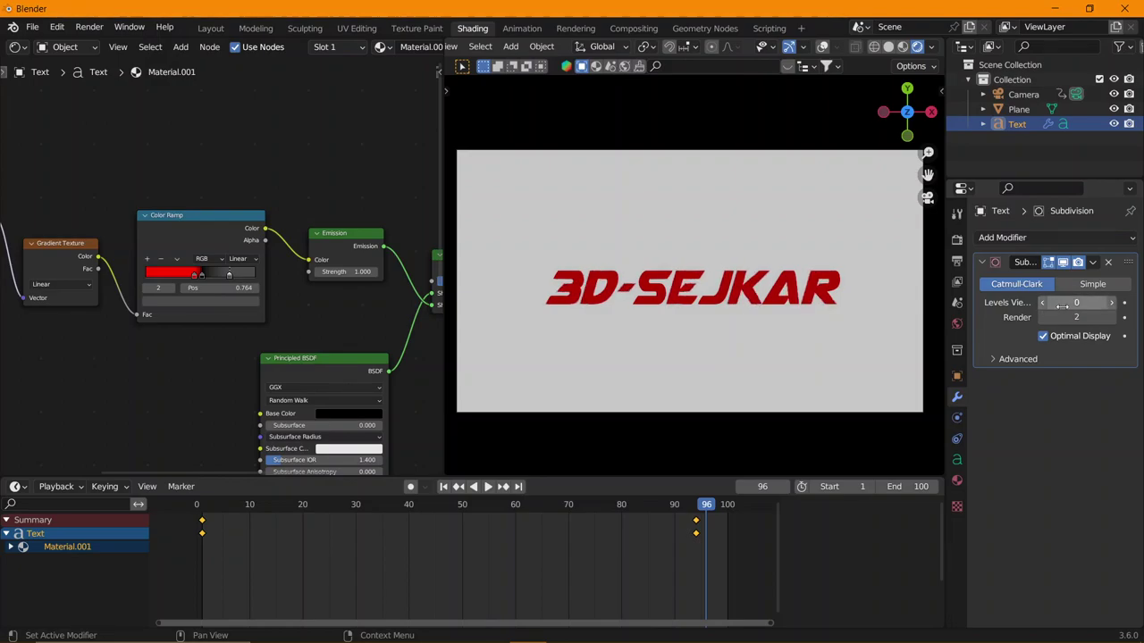
- Keyframe the Subdivision viewport level at 2 on frame 1
{"action": "left_click", "coordinate": [203, 507]}
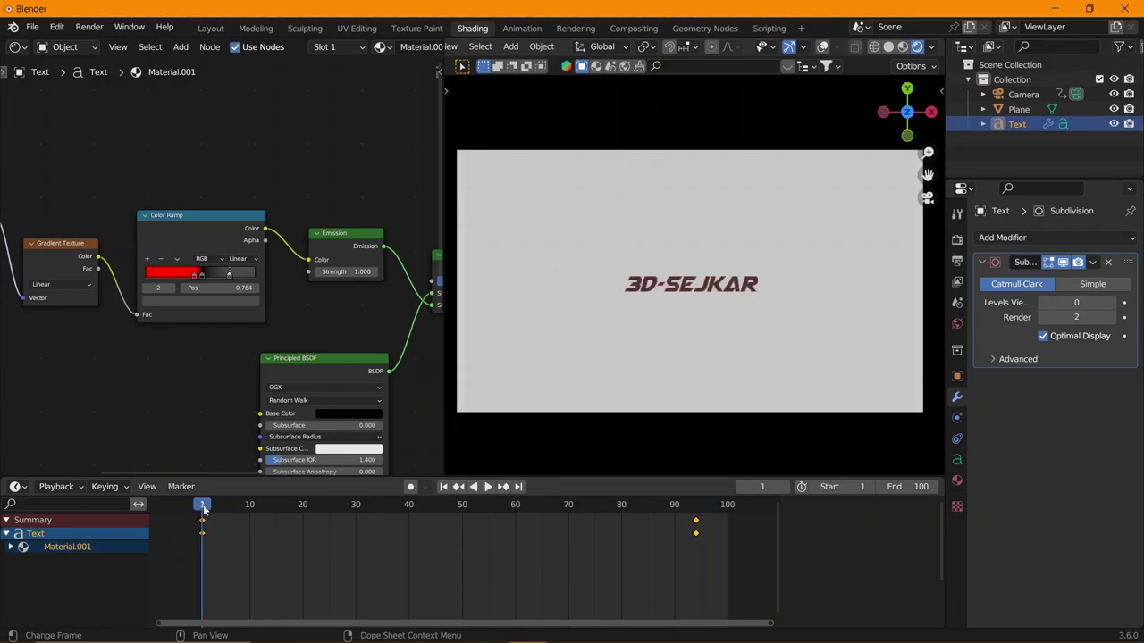
{"action": "left_click", "coordinate": [1114, 304]}
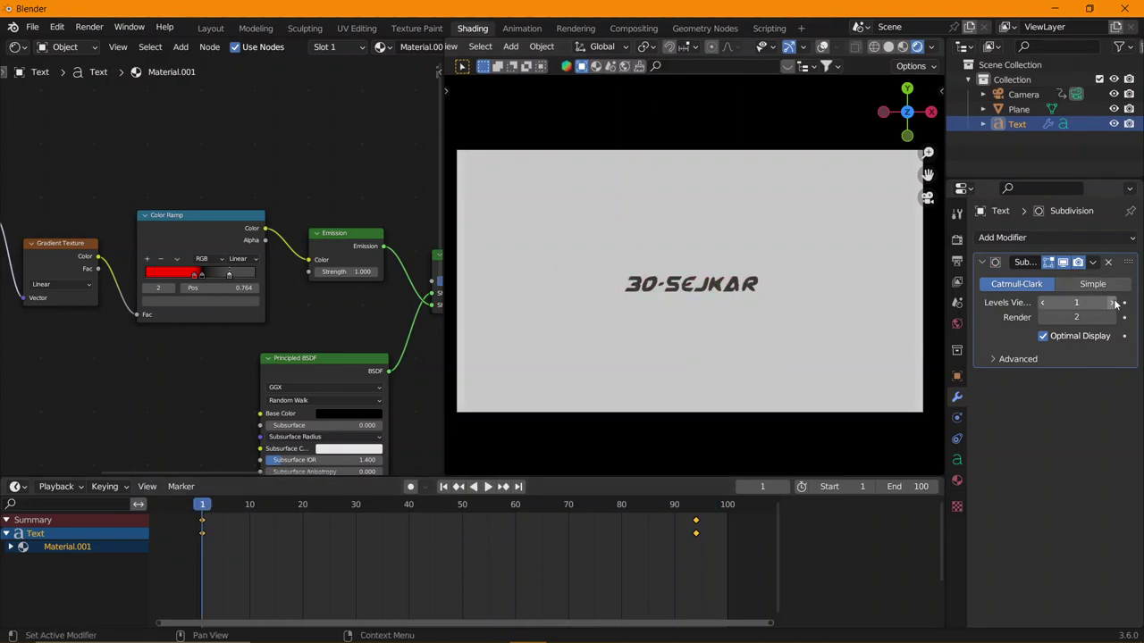
{"action": "left_click", "coordinate": [1115, 304]}
{"action": "left_click", "coordinate": [1124, 303]}
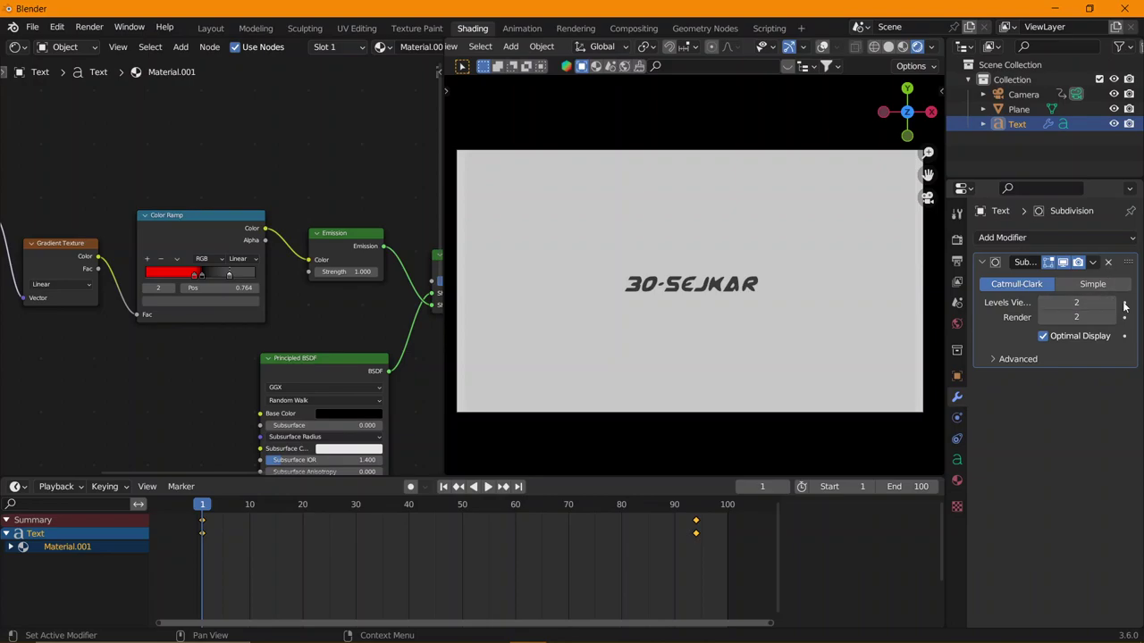
- Keyframe the viewport level at 0 on frame 80 and preview the animation
{"action": "left_click", "coordinate": [622, 506]}
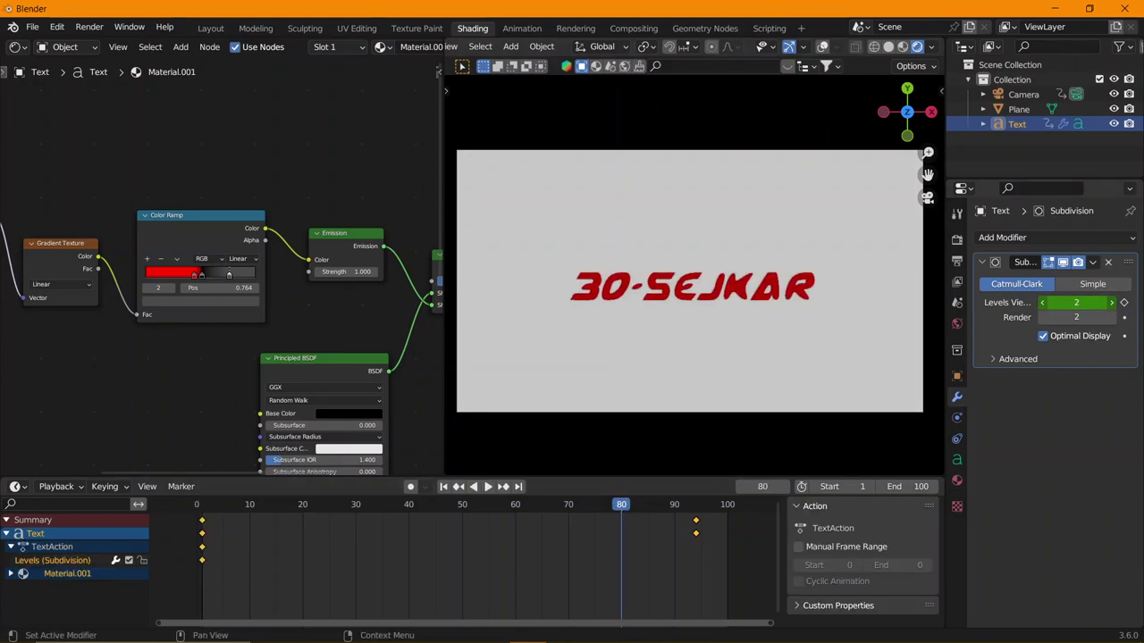
{"action": "left_click", "coordinate": [1076, 302]}
{"action": "type", "text": "0"}
{"action": "key", "text": "Return"}
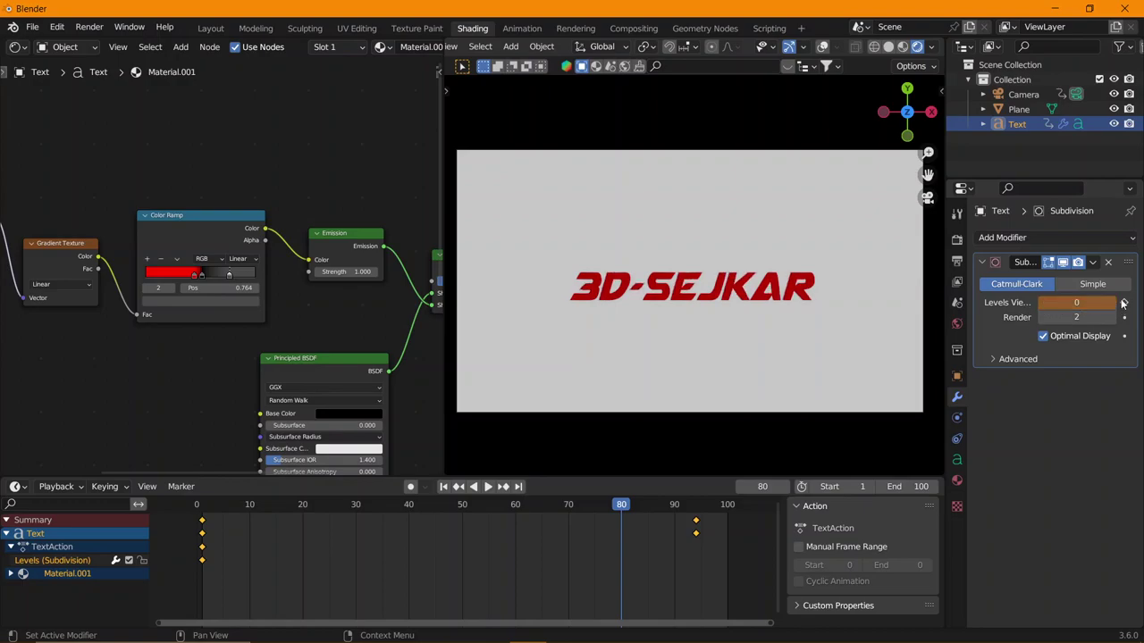
{"action": "left_click", "coordinate": [1124, 303]}
{"action": "key", "text": "space"}
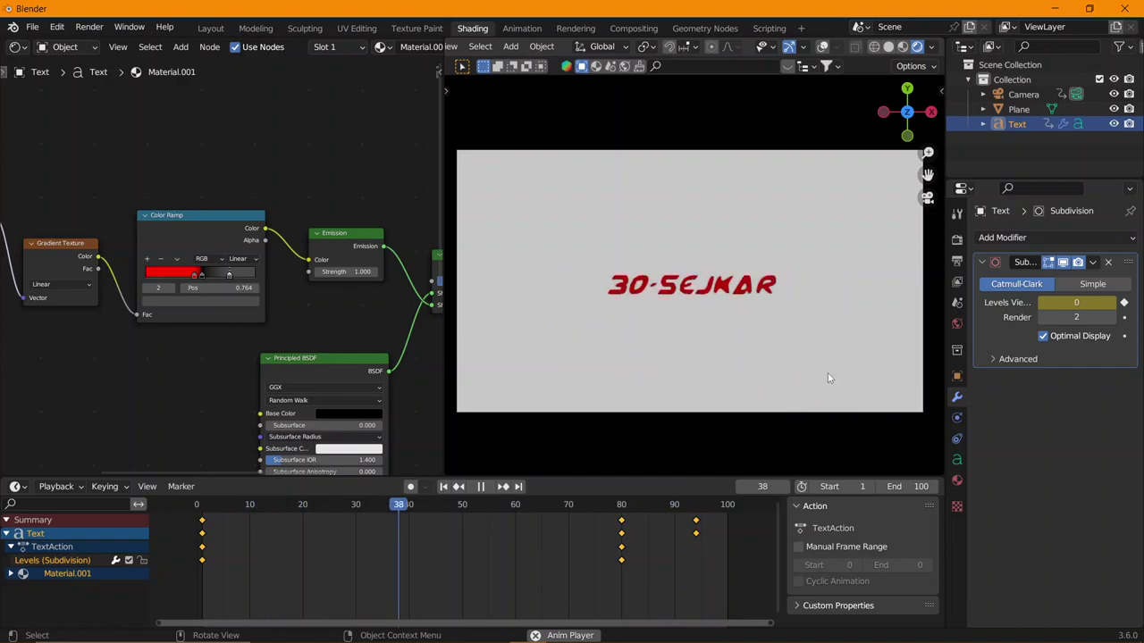
{"action": "left_click", "coordinate": [1082, 242]}
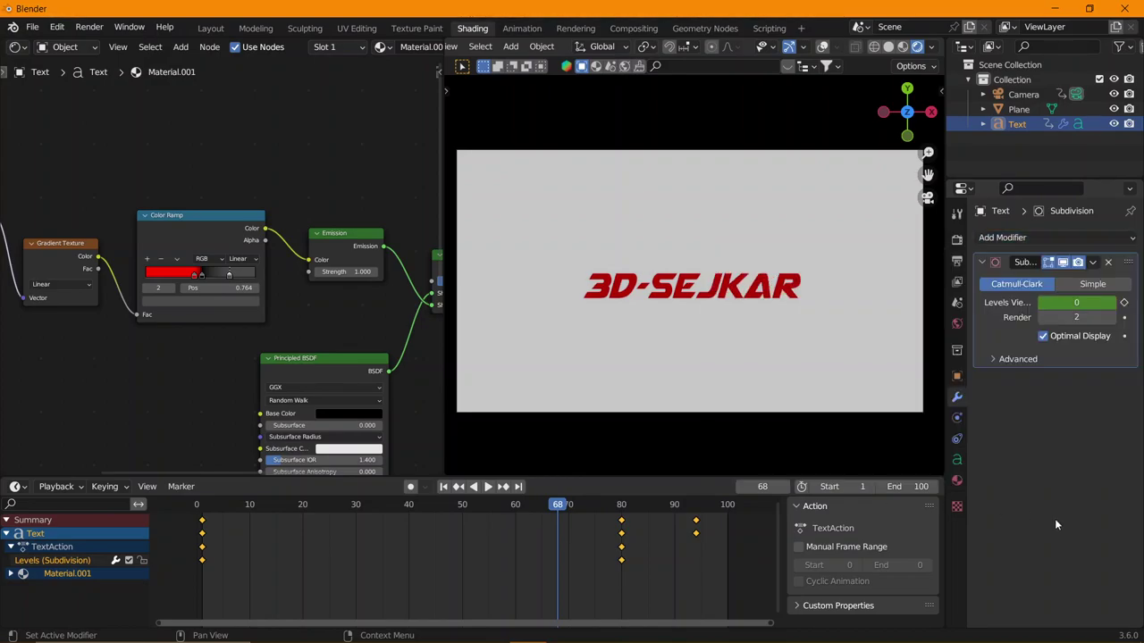
- Delete the Subdivision modifier and replay the text reveal from frame 1
{"action": "left_click", "coordinate": [1108, 265]}
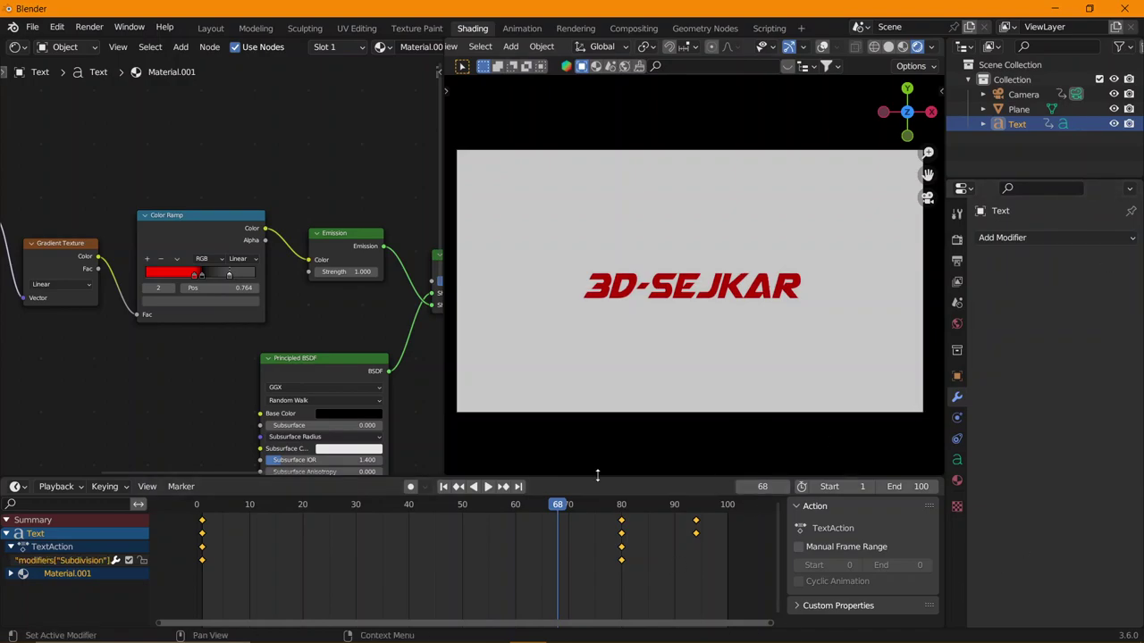
{"action": "left_click", "coordinate": [199, 508]}
{"action": "key", "text": "space"}
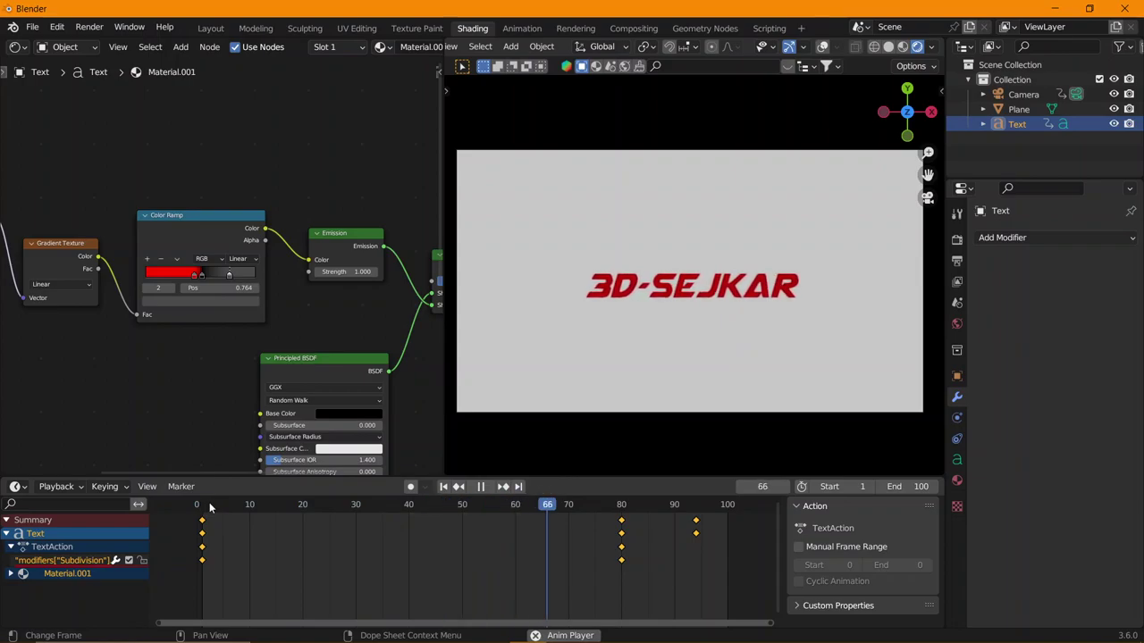
{"action": "key", "text": "space"}
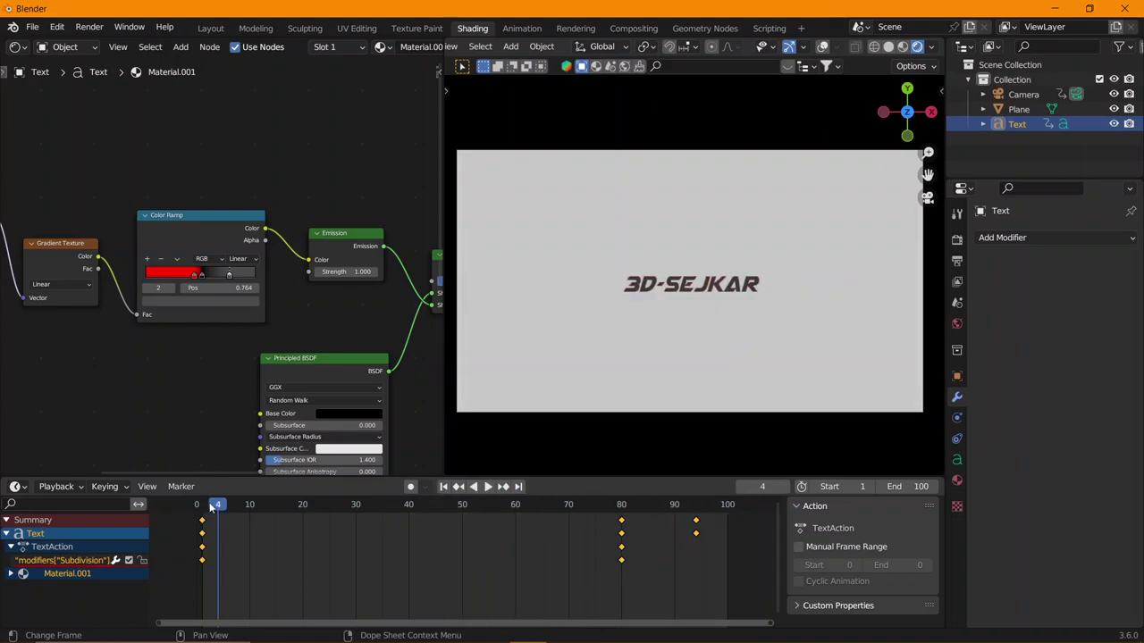
{"action": "left_click_drag", "start_coordinate": [215, 507], "coordinate": [484, 528]}
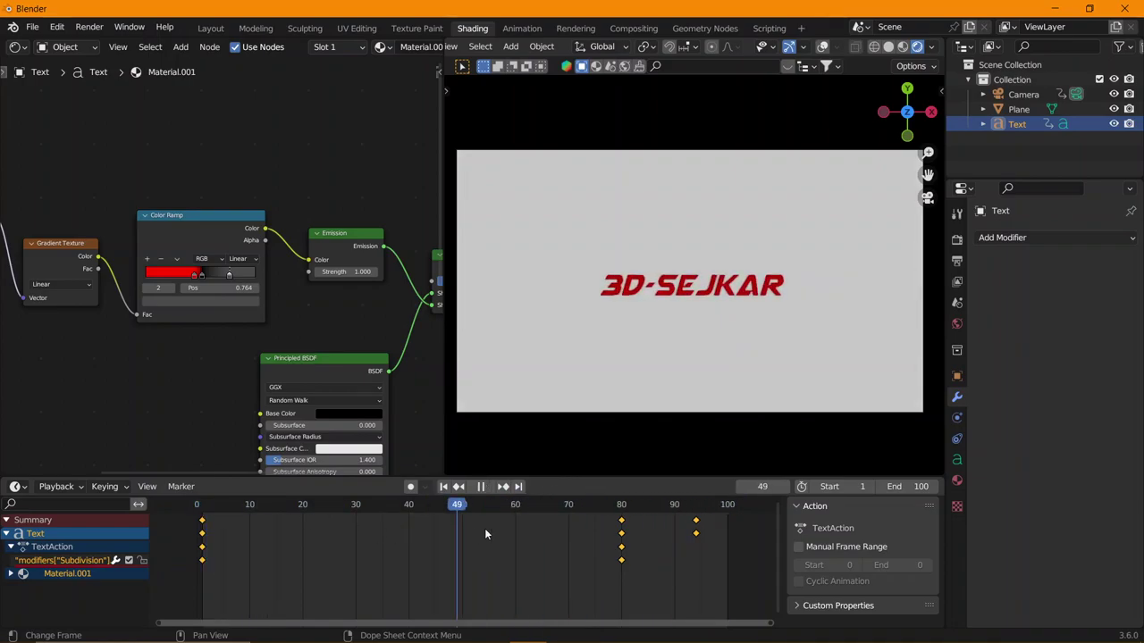
{"action": "key", "text": "space"}
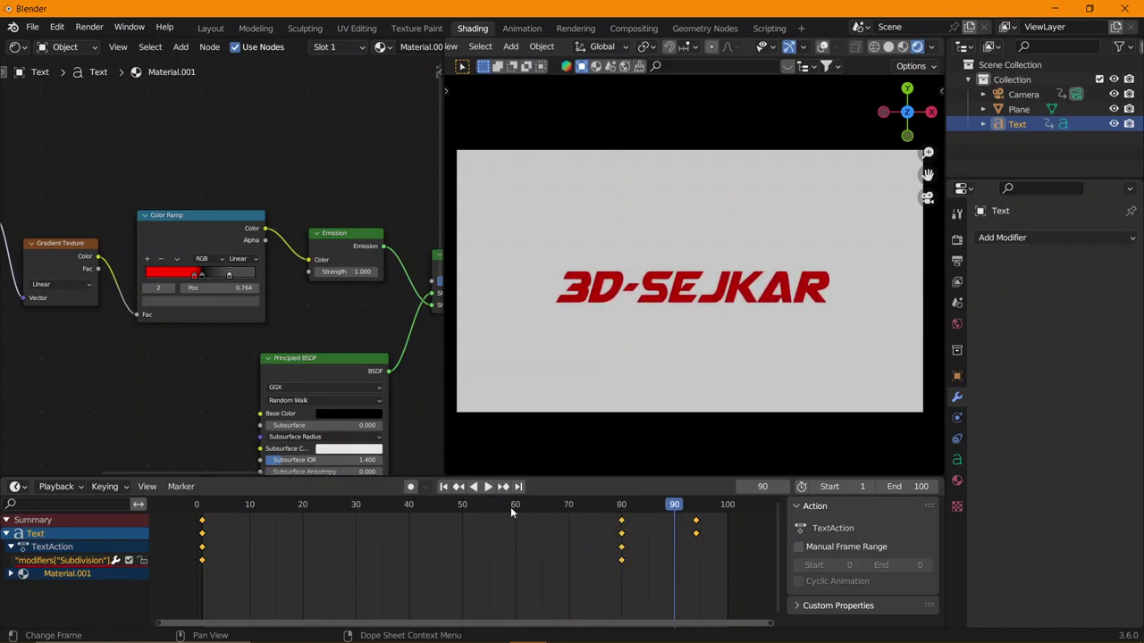
- Replay the grow-in animation, pausing at frame 93, then select the Plane
{"action": "left_click", "coordinate": [202, 506]}
{"action": "key", "text": "space"}
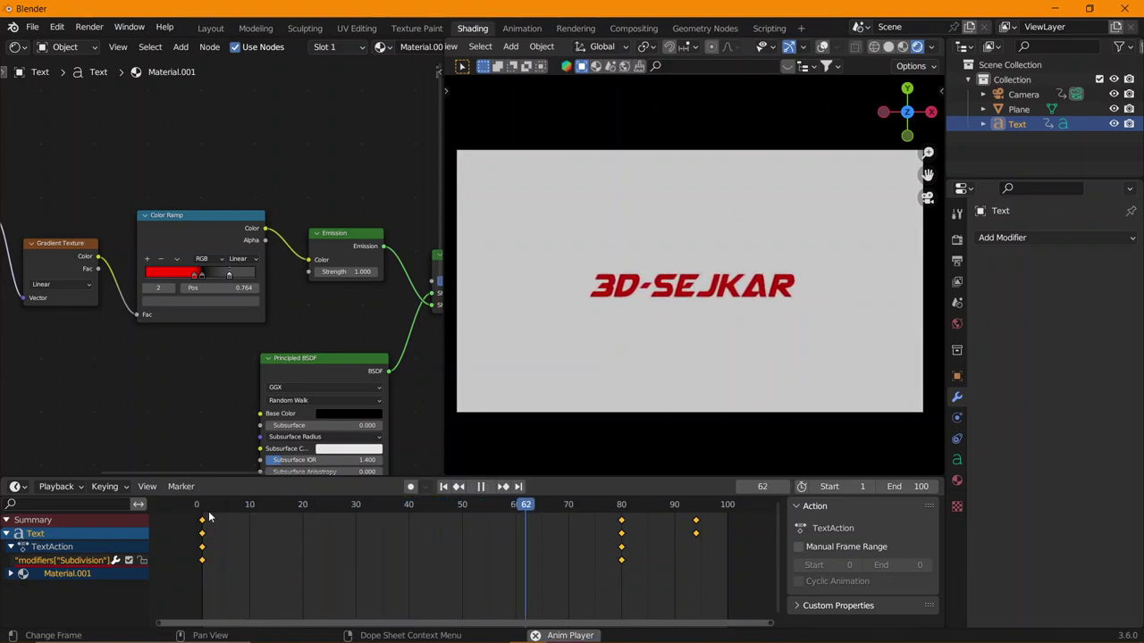
{"action": "key", "text": "space"}
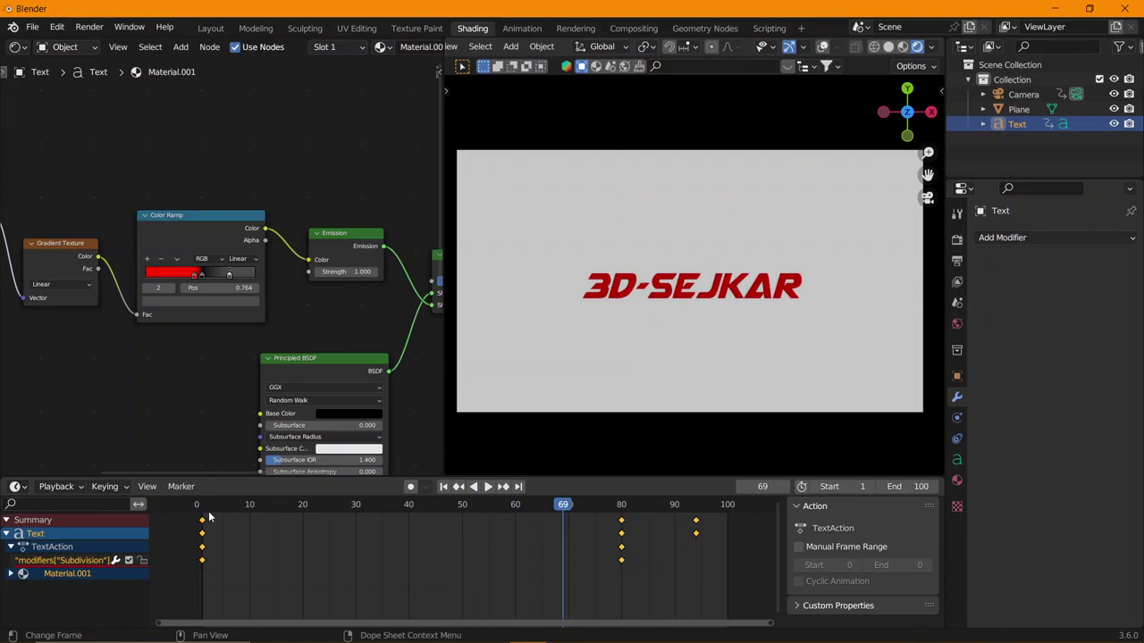
{"action": "key", "text": "space"}
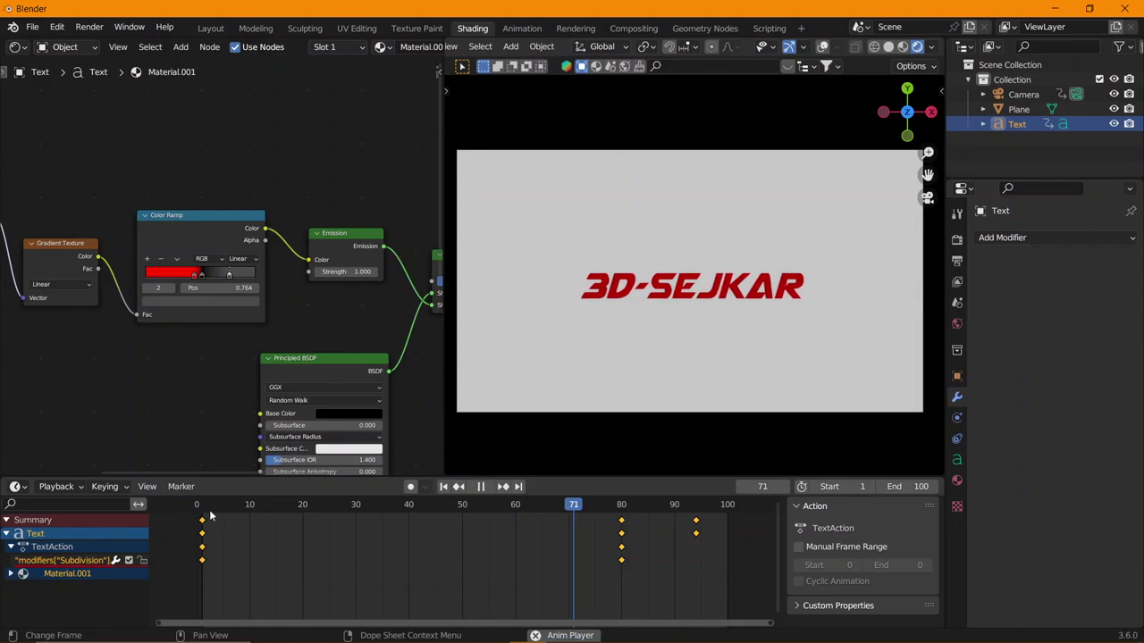
{"action": "key", "text": "space"}
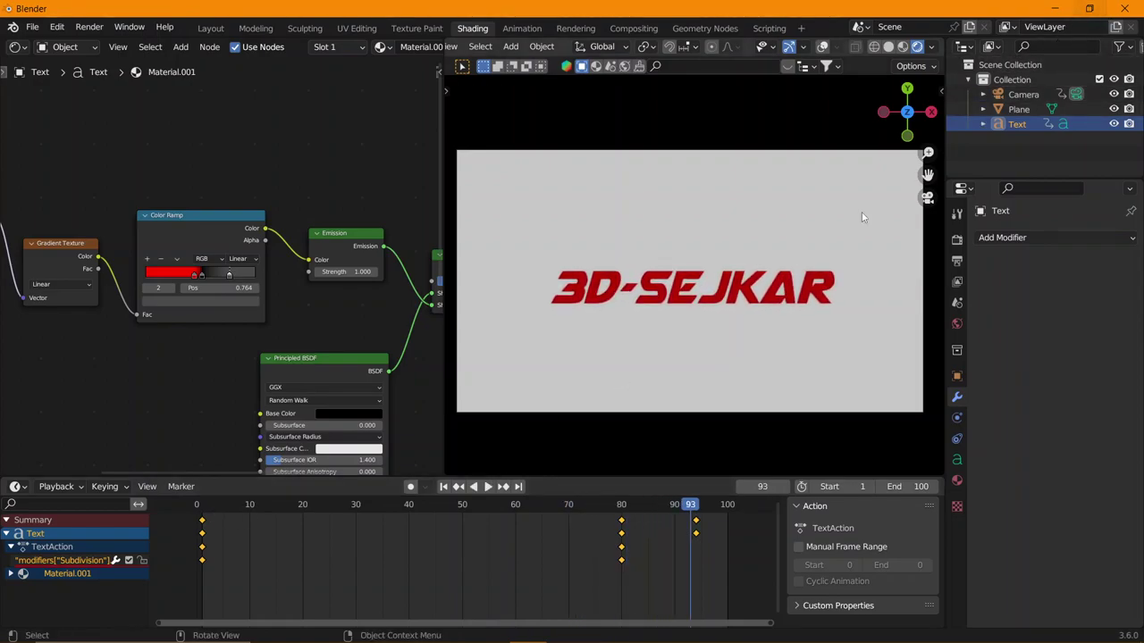
{"action": "left_click", "coordinate": [655, 219]}
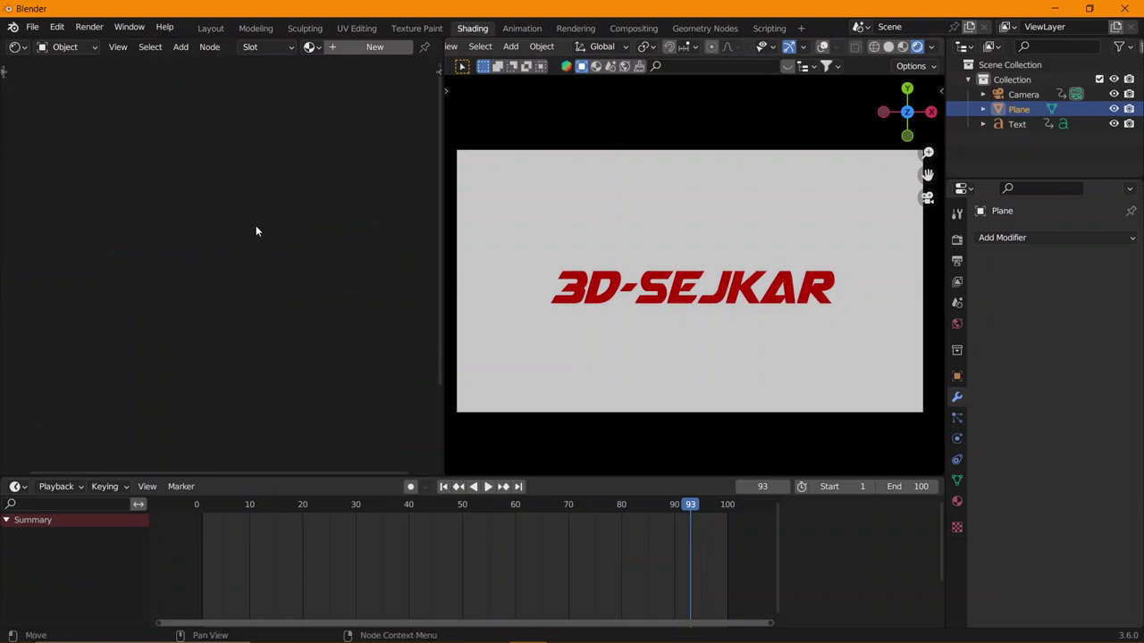
- Create Material.003 for the Plane and delete its Principled BSDF node
{"action": "left_click", "coordinate": [380, 49]}
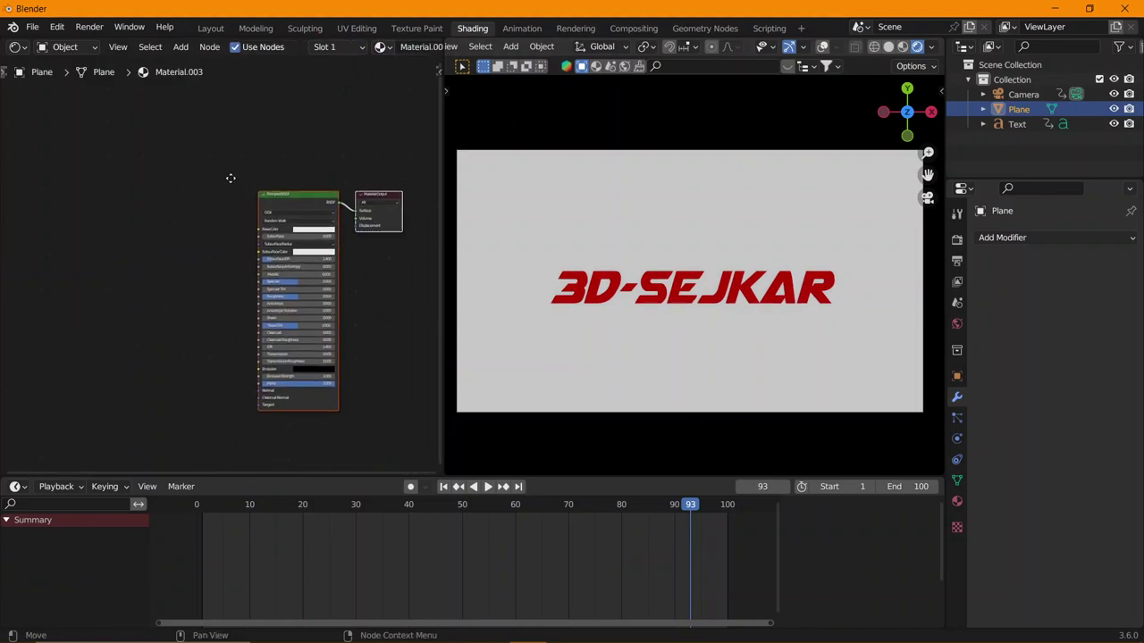
{"action": "scroll", "coordinate": [295, 196], "scroll_direction": "up", "scroll_amount": 3}
{"action": "middle_click_drag", "start_coordinate": [336, 170], "coordinate": [255, 332]}
{"action": "key", "text": "Delete"}
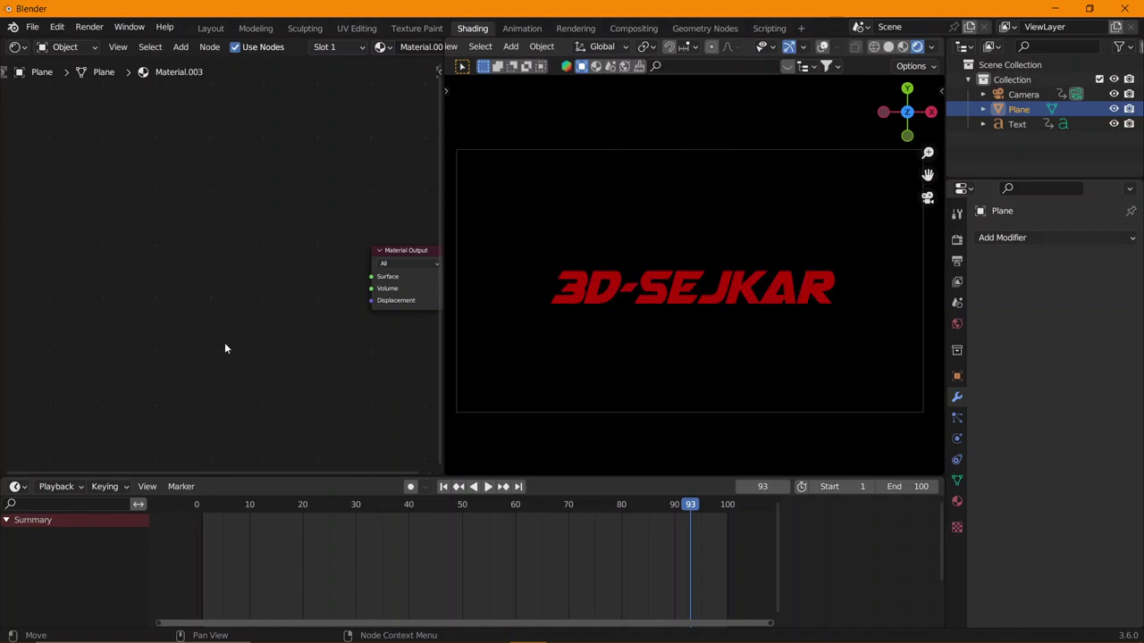
- Add a Diffuse BSDF and connect it to the Material Output's Surface
{"action": "key", "text": "shift+a"}
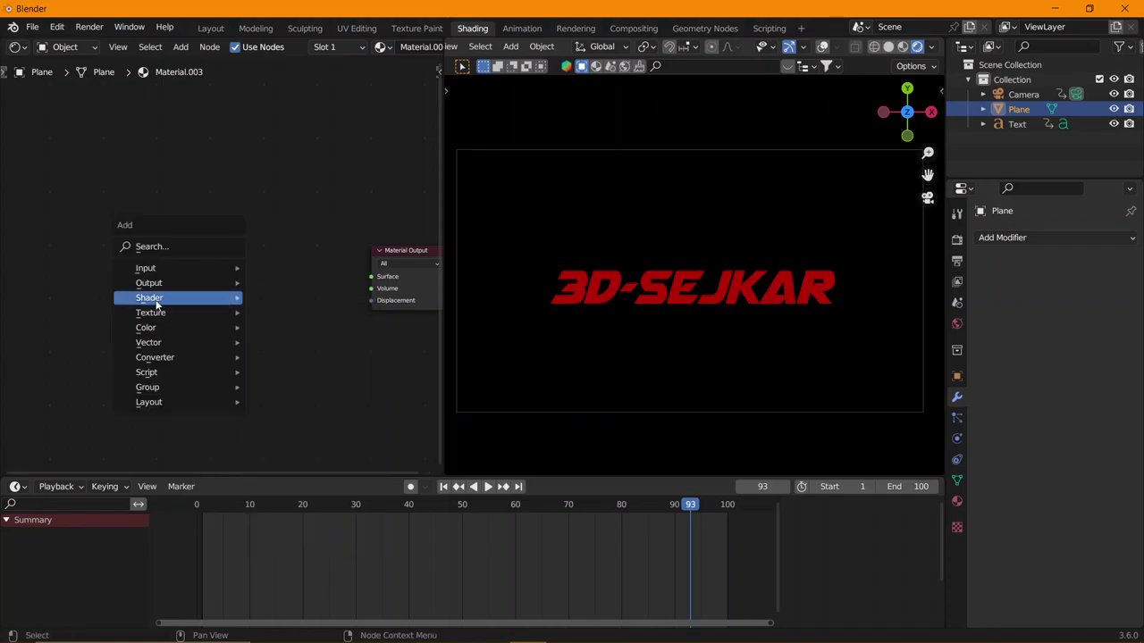
{"action": "mouse_move", "coordinate": [149, 297]}
{"action": "left_click", "coordinate": [292, 386]}
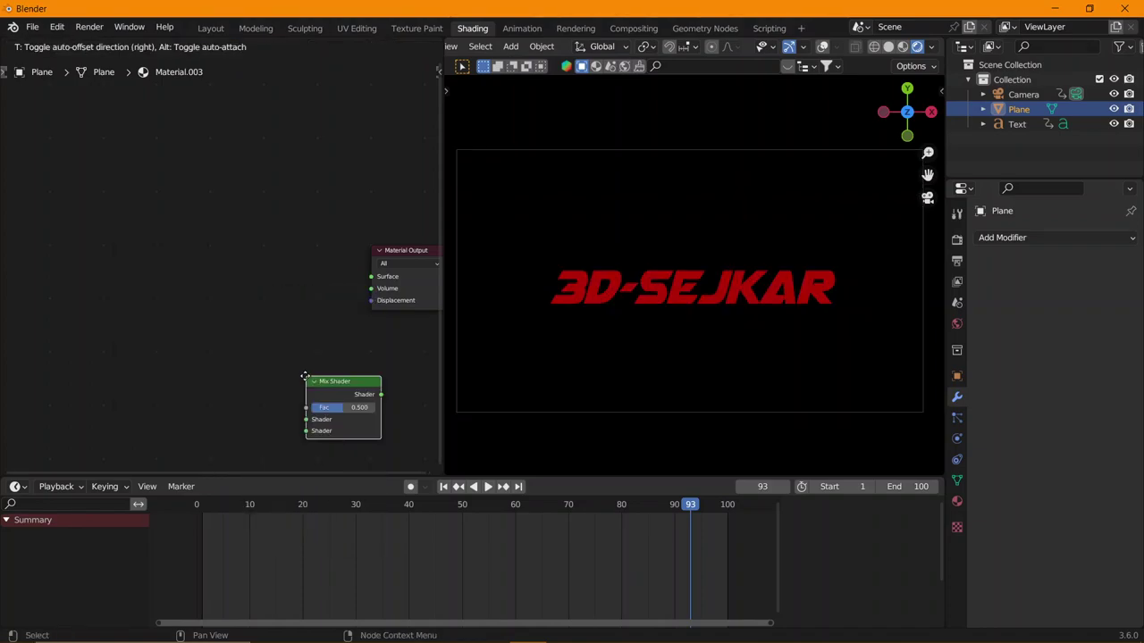
{"action": "key", "text": "Escape"}
{"action": "key", "text": "shift+a"}
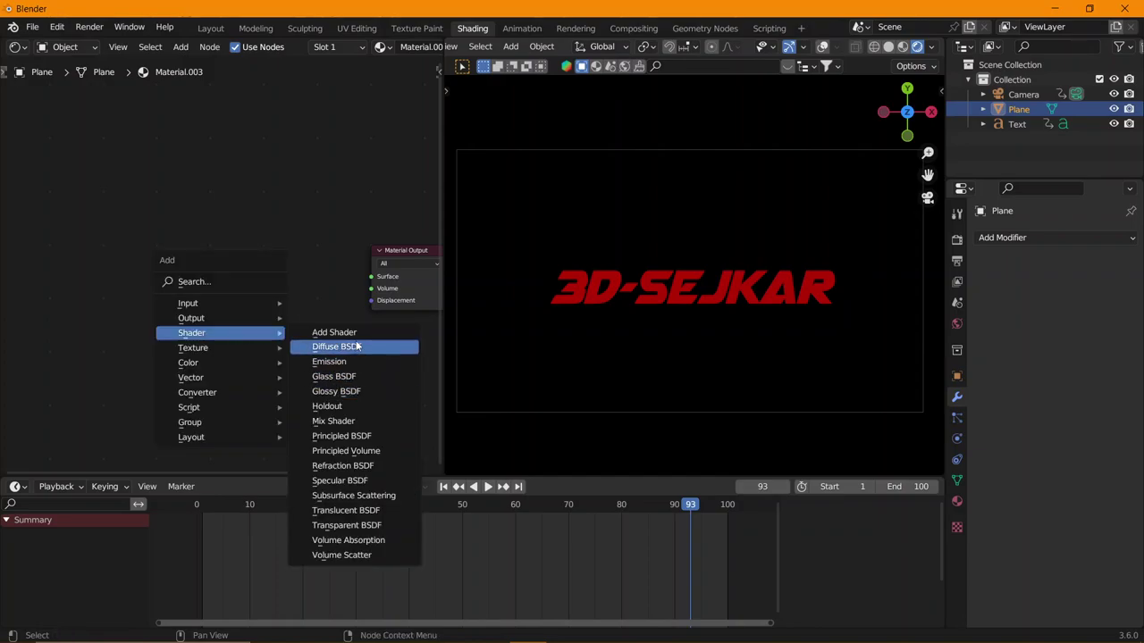
{"action": "left_click", "coordinate": [336, 348]}
{"action": "left_click", "coordinate": [315, 296]}
{"action": "left_click_drag", "start_coordinate": [327, 281], "coordinate": [371, 276]}
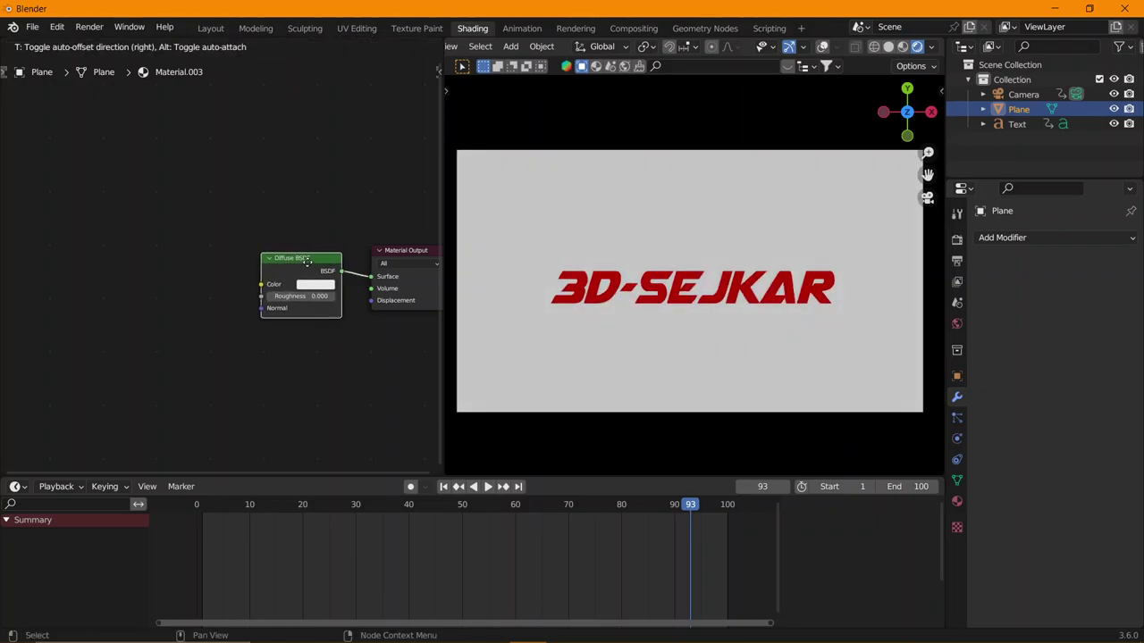
- Add a Magic Texture node beside the Diffuse BSDF
{"action": "middle_click_drag", "start_coordinate": [197, 361], "coordinate": [265, 376]}
{"action": "scroll", "coordinate": [265, 376], "scroll_direction": "up", "scroll_amount": 1}
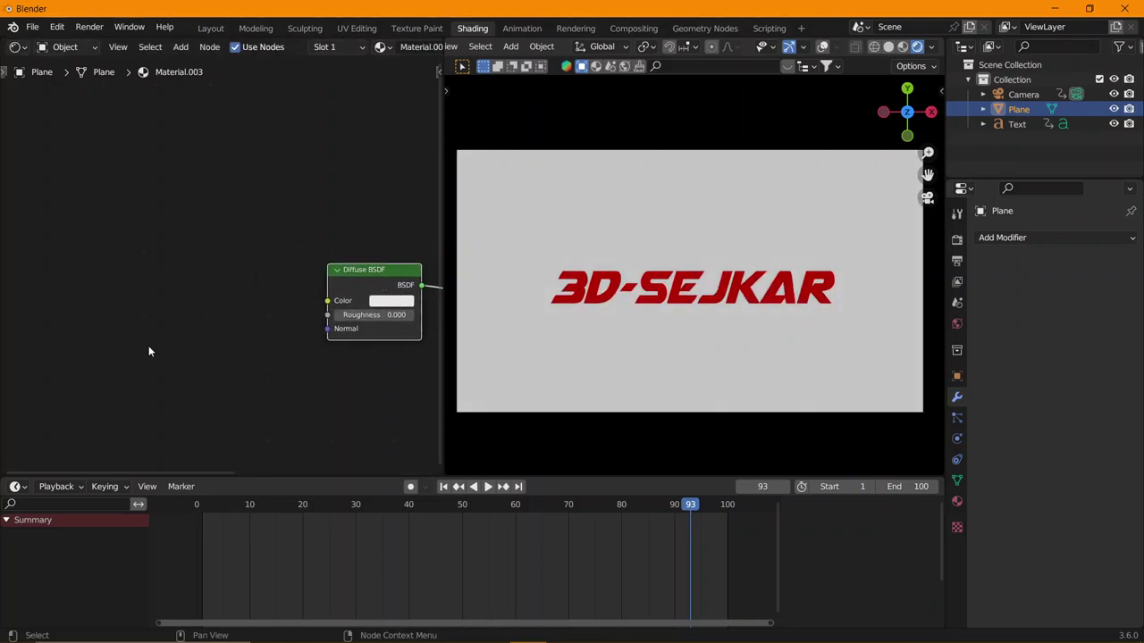
{"action": "scroll", "coordinate": [149, 349], "scroll_direction": "down", "scroll_amount": 2}
{"action": "key", "text": "shift+a"}
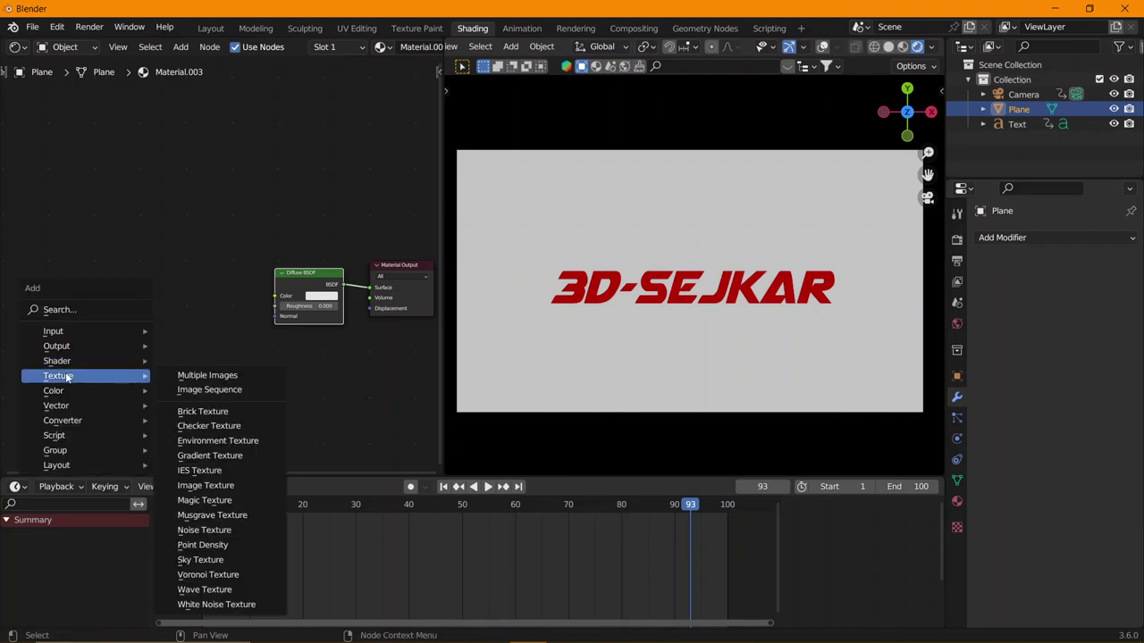
{"action": "mouse_move", "coordinate": [86, 375]}
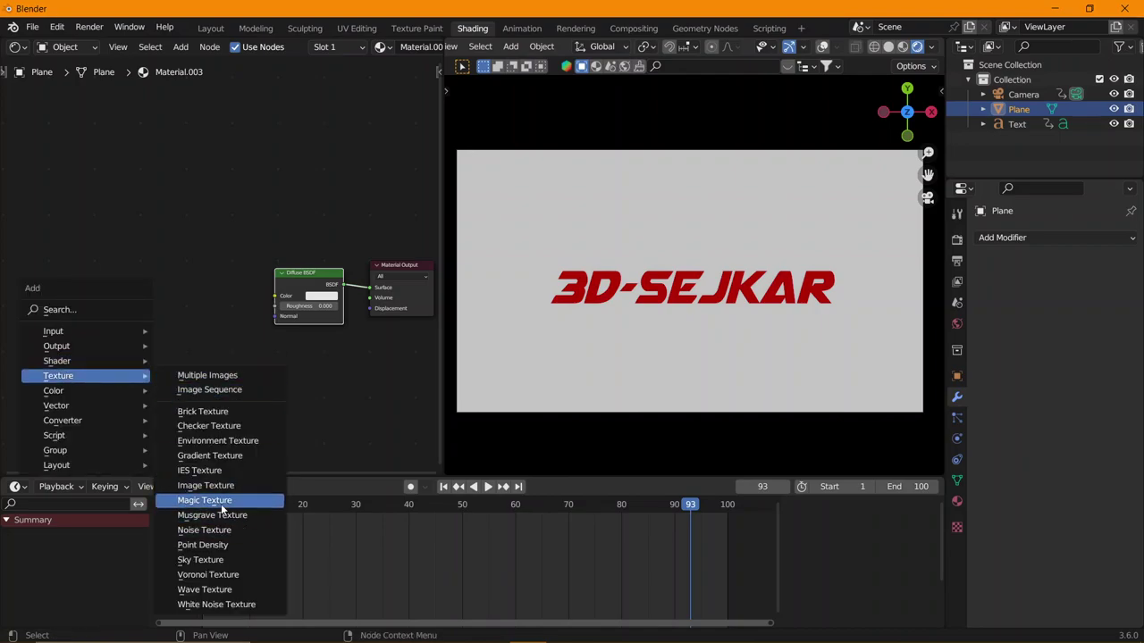
{"action": "left_click", "coordinate": [213, 500]}
{"action": "left_click", "coordinate": [207, 305]}
{"action": "scroll", "coordinate": [207, 305], "scroll_direction": "up", "scroll_amount": 1}
- Link Magic Texture Color into the Diffuse Normal and make the Diffuse colour red
{"action": "left_click_drag", "start_coordinate": [204, 307], "coordinate": [293, 303]}
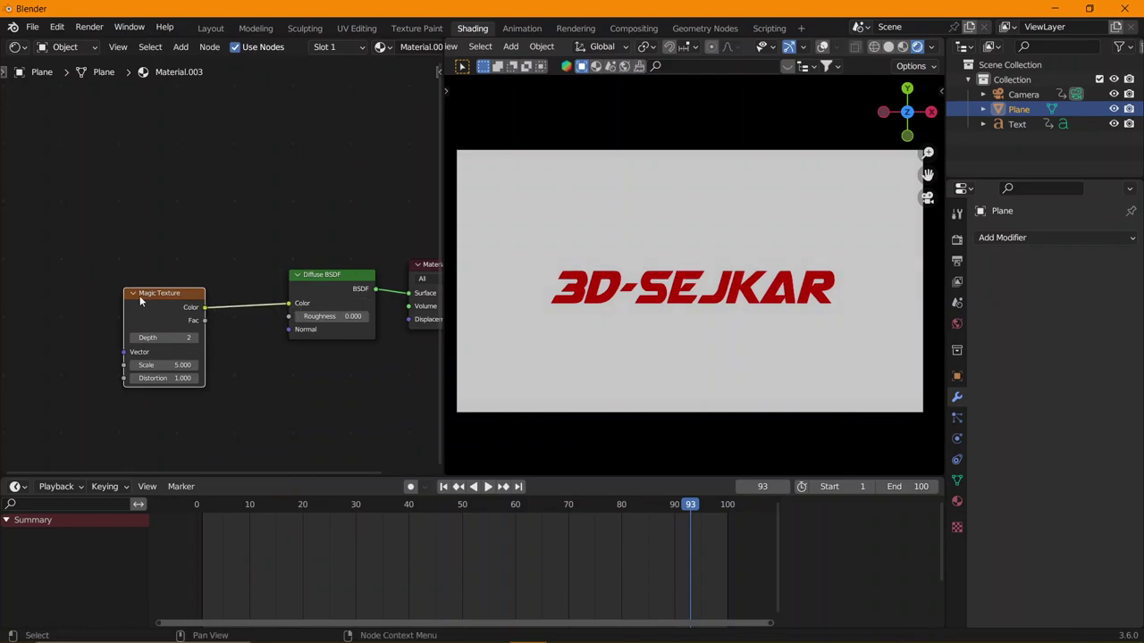
{"action": "left_click_drag", "start_coordinate": [138, 295], "coordinate": [116, 282]}
{"action": "left_click_drag", "start_coordinate": [289, 304], "coordinate": [289, 330]}
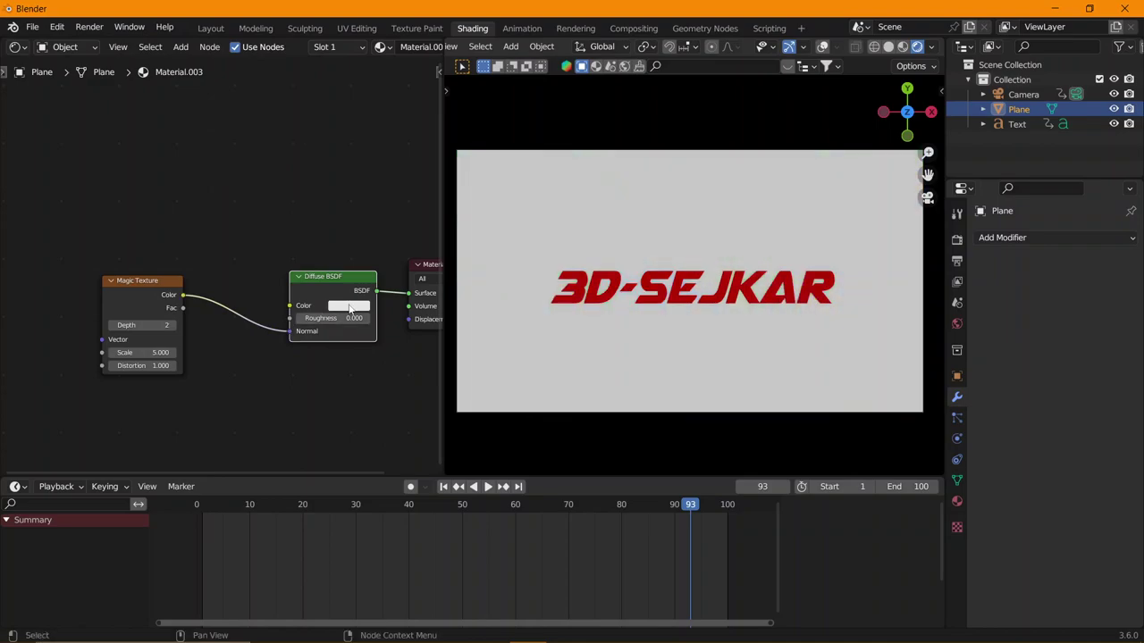
{"action": "left_click", "coordinate": [351, 307]}
{"action": "left_click", "coordinate": [379, 221]}
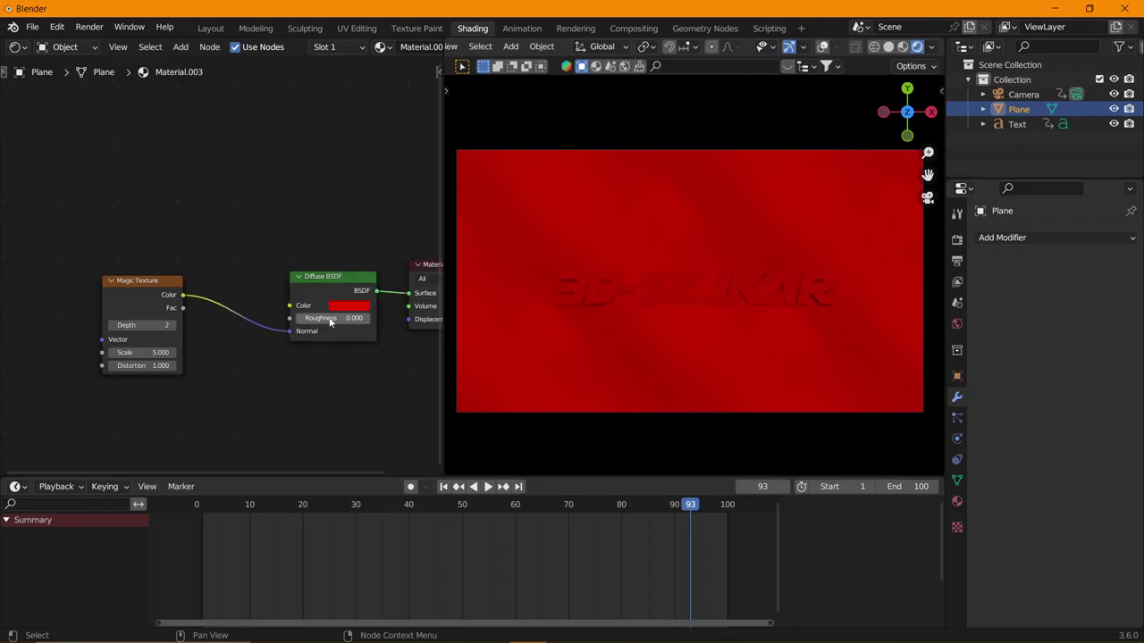
{"action": "left_click_drag", "start_coordinate": [330, 323], "coordinate": [361, 323]}
- Set Magic Texture Scale 6.5 and Distortion 5.6, previewing other Diffuse hues without keeping them
{"action": "left_click", "coordinate": [127, 291]}
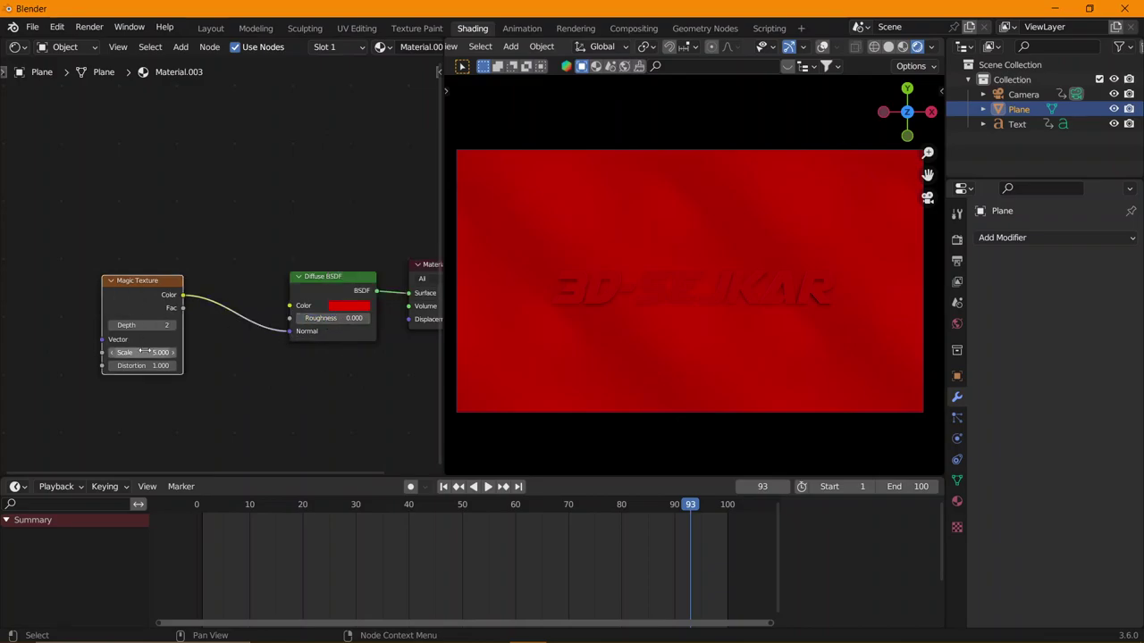
{"action": "left_click_drag", "start_coordinate": [144, 353], "coordinate": [144, 361]}
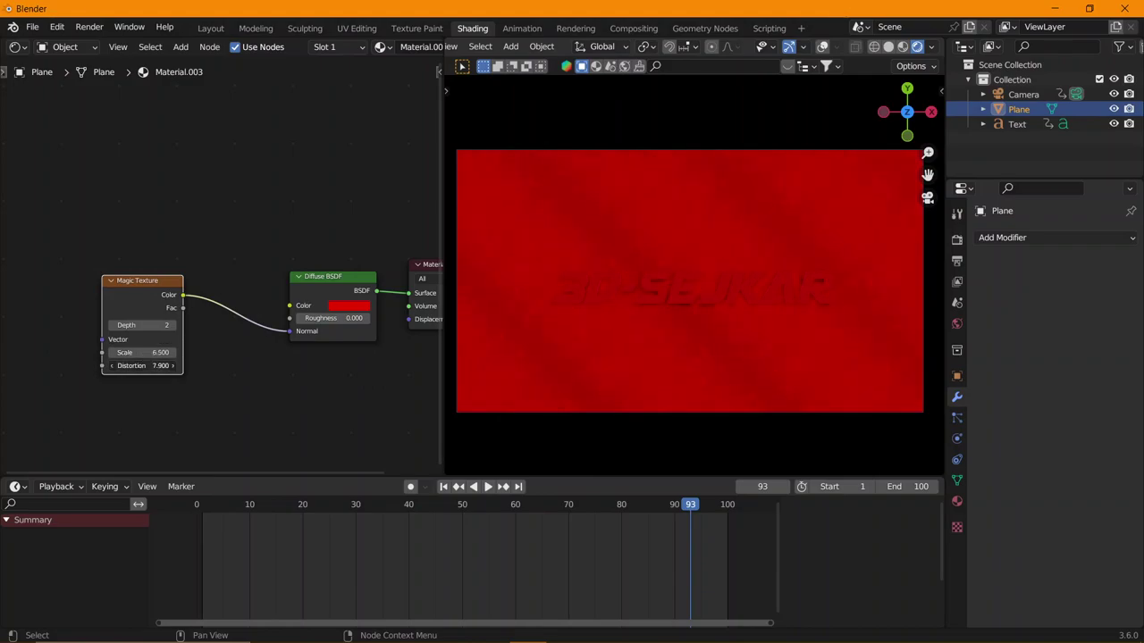
{"action": "left_click_drag", "start_coordinate": [143, 365], "coordinate": [125, 365]}
{"action": "left_click", "coordinate": [362, 305]}
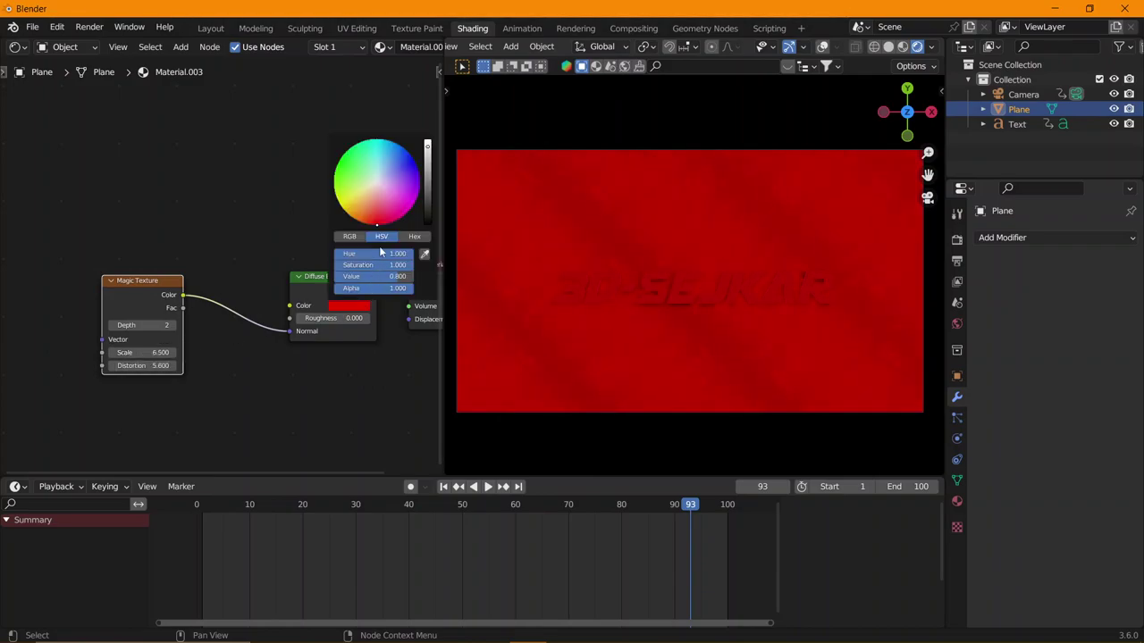
{"action": "left_click", "coordinate": [418, 190]}
{"action": "left_click_drag", "start_coordinate": [415, 198], "coordinate": [405, 214]}
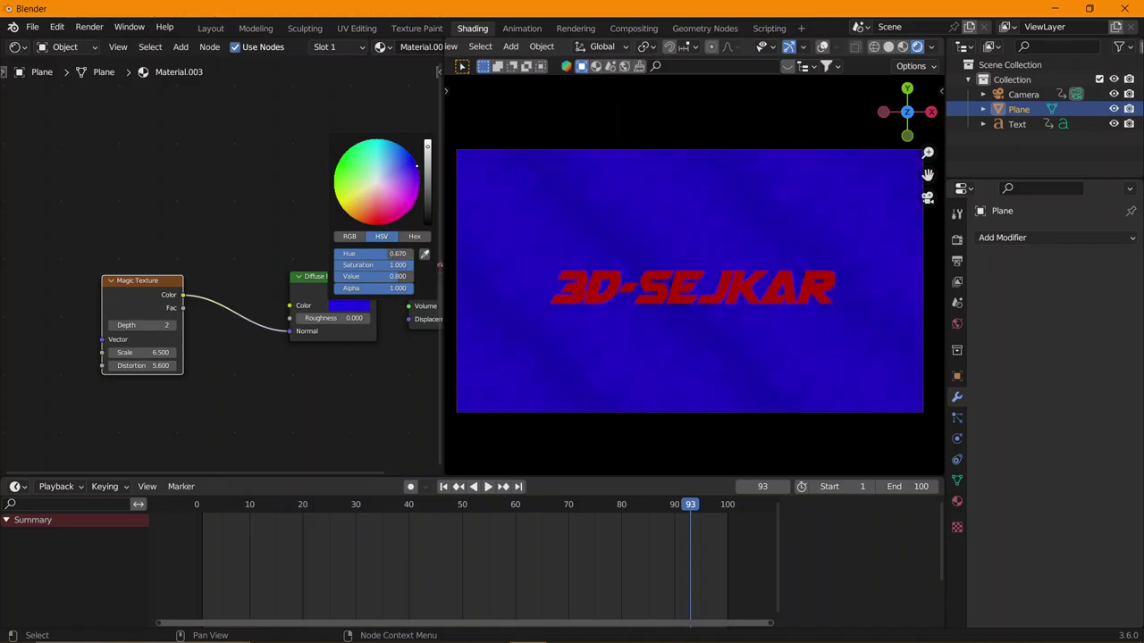
{"action": "key", "text": "Escape"}
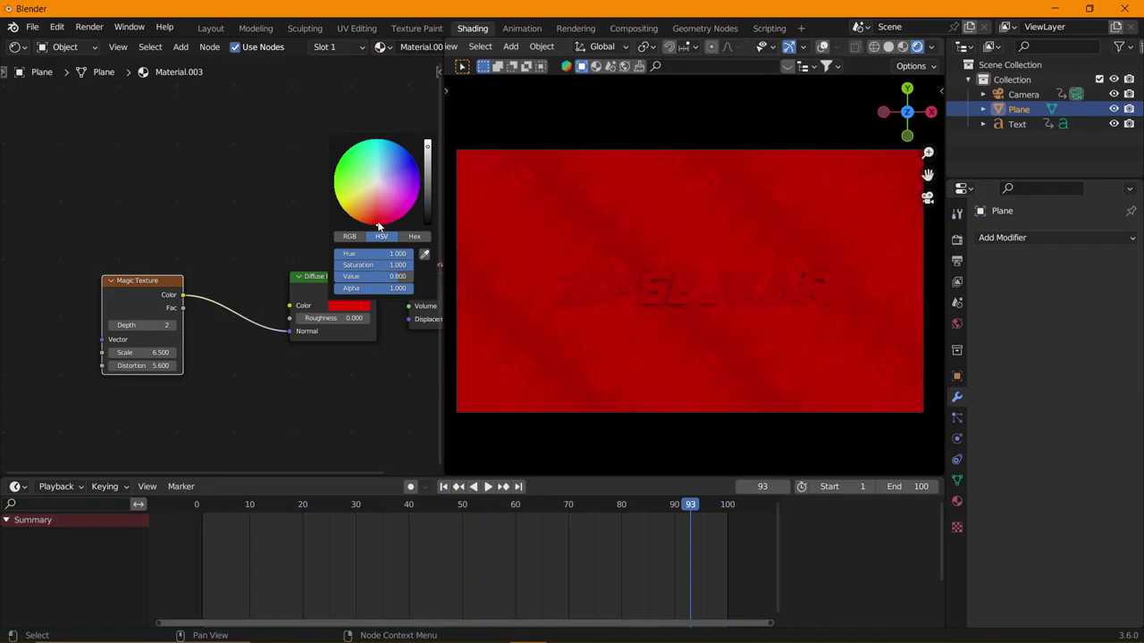
- Replay the animation, rescale the Plane, and reposition the Magic Texture node
{"action": "left_click", "coordinate": [196, 503]}
{"action": "key", "text": "space"}
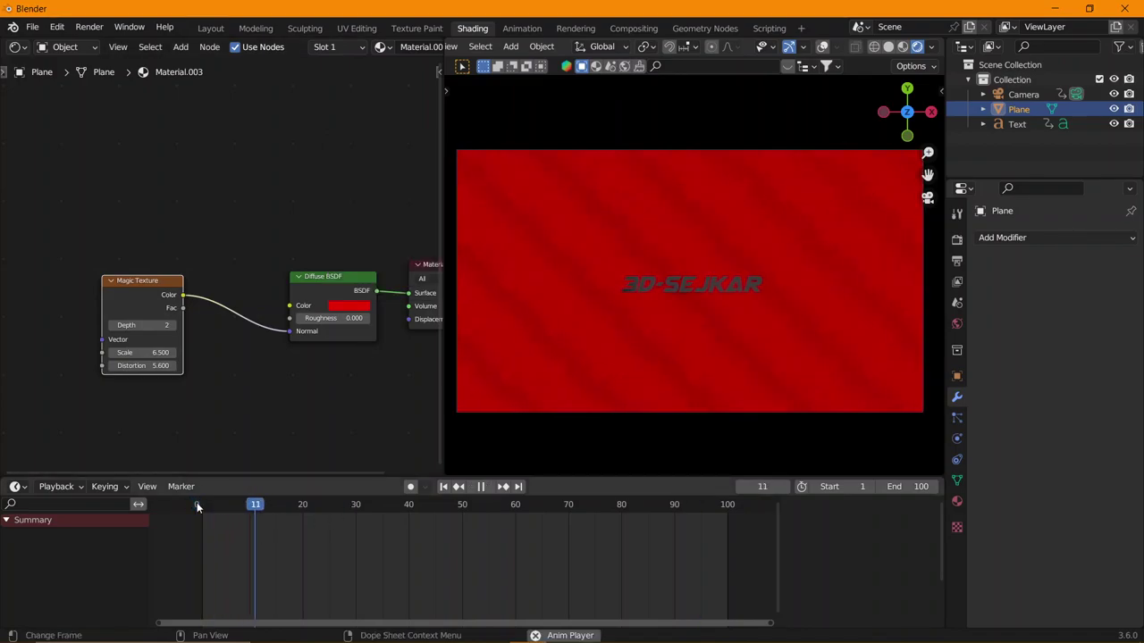
{"action": "key", "text": "s"}
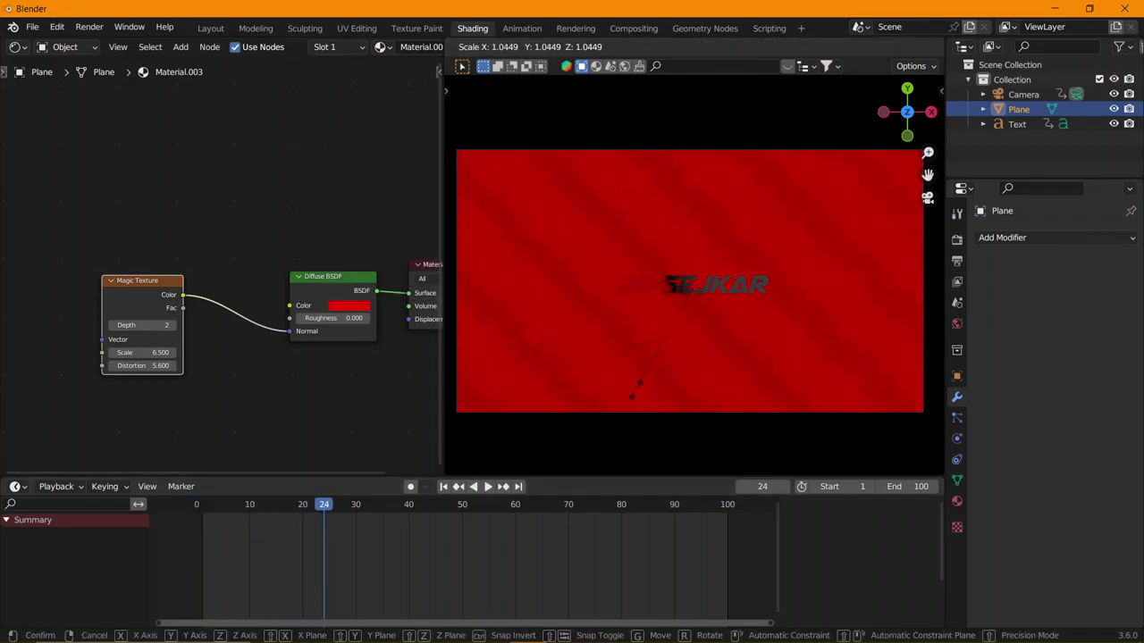
{"action": "left_click", "coordinate": [634, 419]}
{"action": "left_click", "coordinate": [198, 505]}
{"action": "key", "text": "space"}
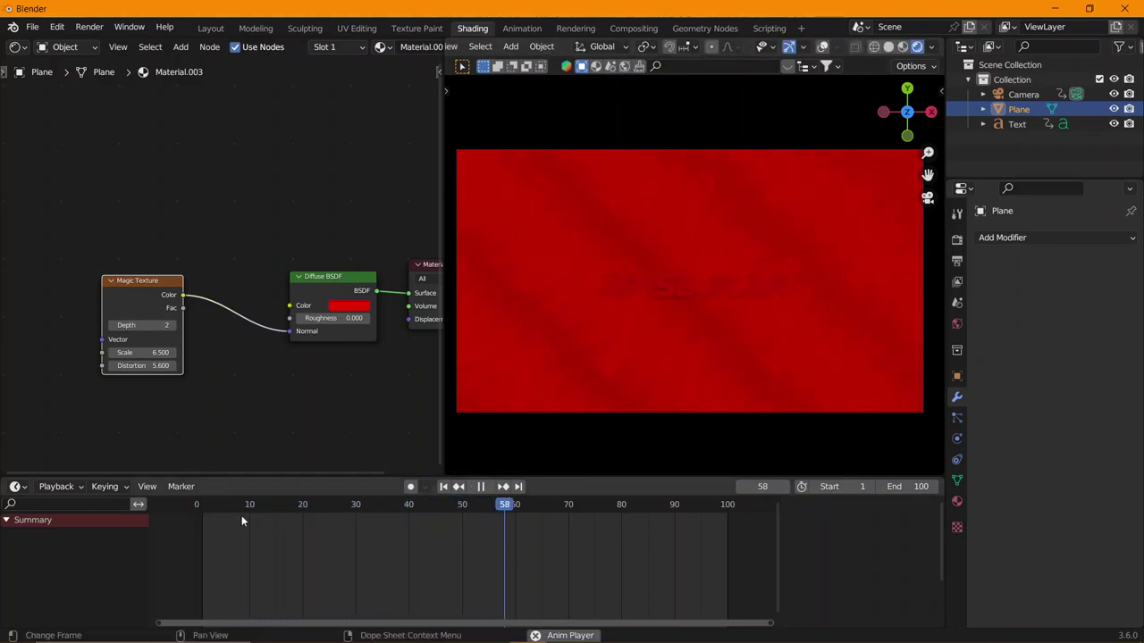
{"action": "key", "text": "space"}
{"action": "left_click_drag", "start_coordinate": [135, 284], "coordinate": [212, 278]}
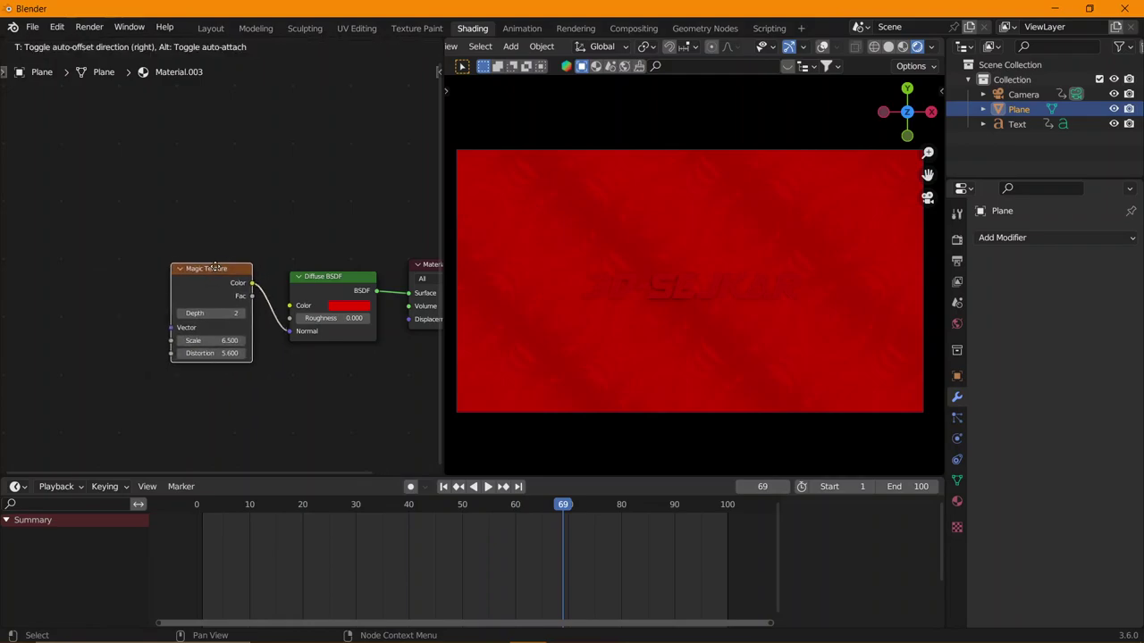
{"action": "key", "text": "shift+a"}
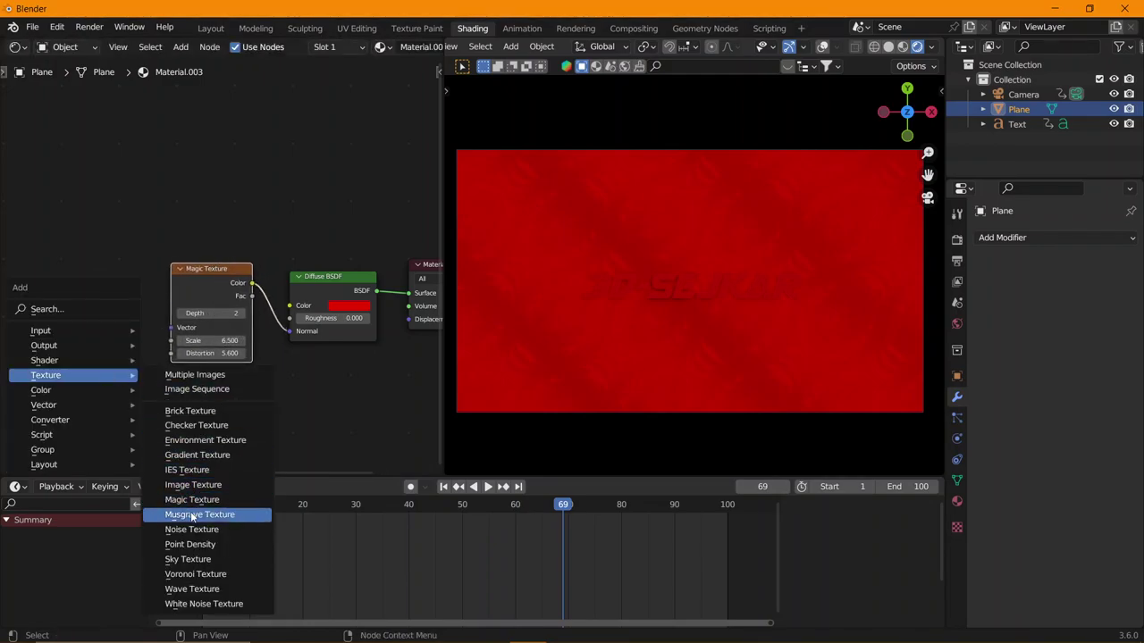
- Add a Gradient Texture feeding the Magic Texture Vector and play the animation
{"action": "left_click", "coordinate": [199, 455]}
{"action": "left_click", "coordinate": [63, 270]}
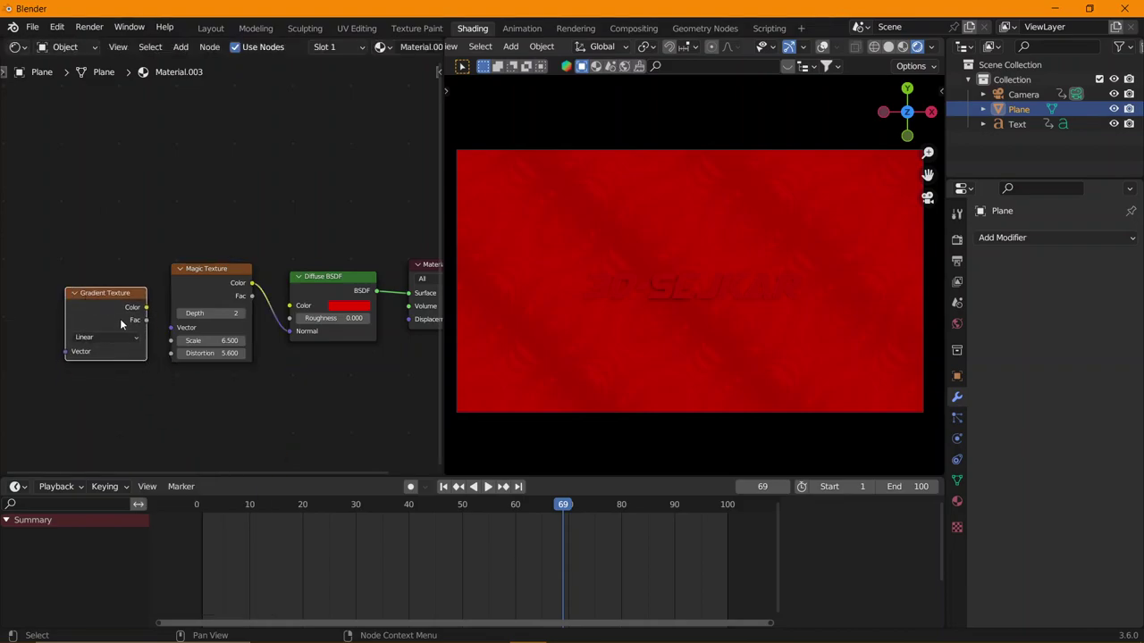
{"action": "left_click_drag", "start_coordinate": [146, 309], "coordinate": [171, 328]}
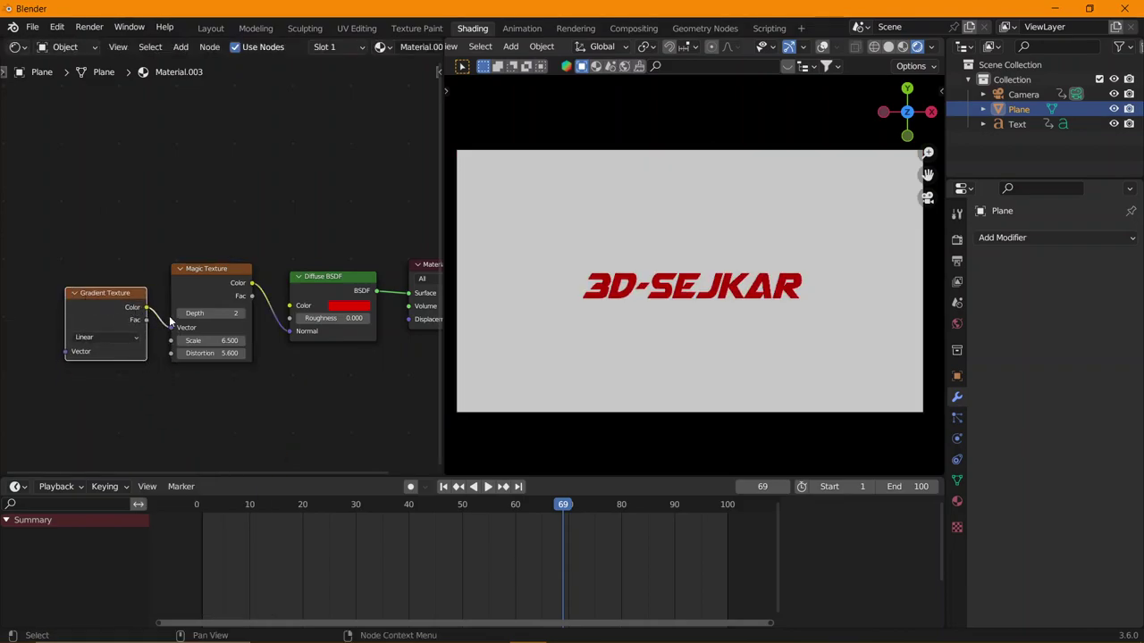
{"action": "left_click", "coordinate": [204, 505]}
{"action": "key", "text": "space"}
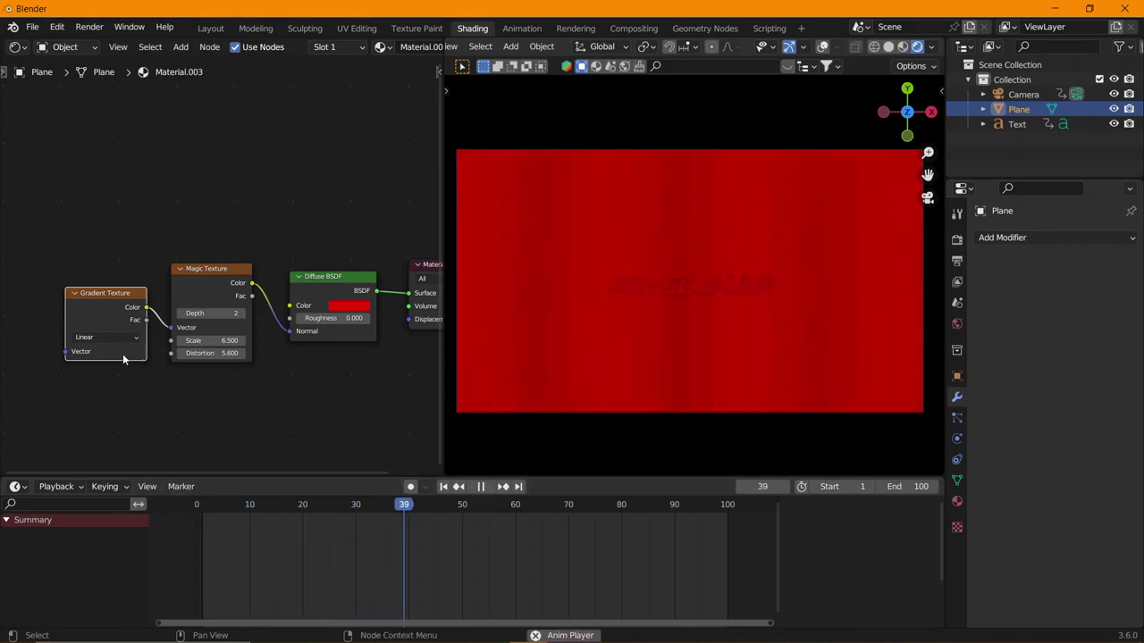
- Set Magic Texture Scale to 5.5 and delete the Gradient Texture node
{"action": "mouse_move", "coordinate": [210, 340]}
{"action": "left_mouse_down"}
{"action": "mouse_move", "coordinate": [269, 341]}
{"action": "mouse_move", "coordinate": [161, 341]}
{"action": "mouse_move", "coordinate": [201, 340]}
{"action": "left_mouse_up"}
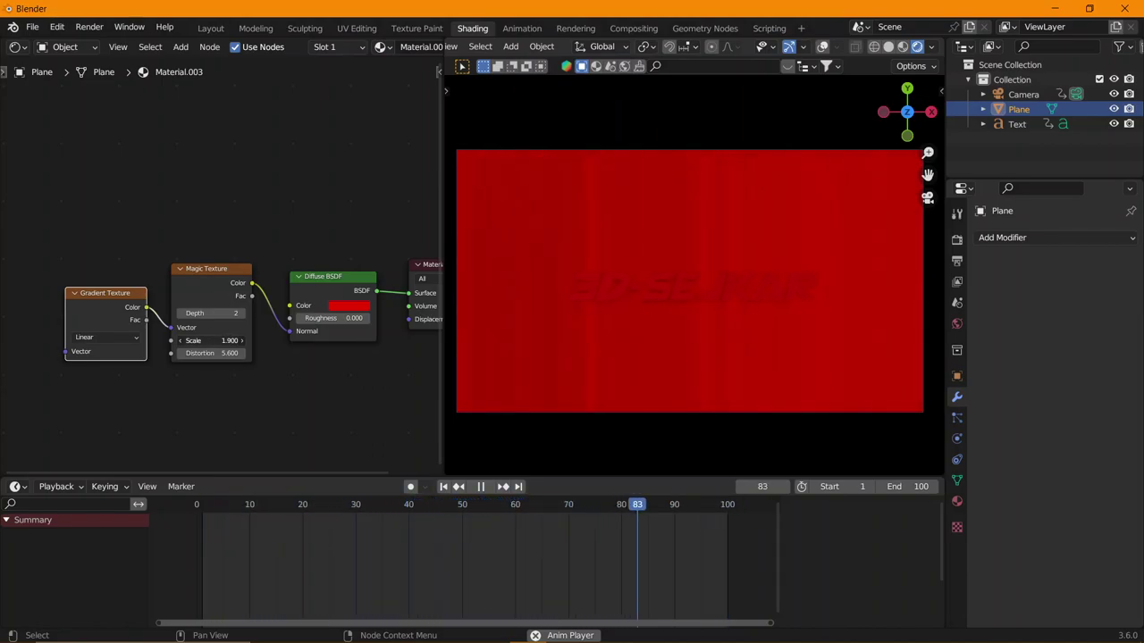
{"action": "left_click_drag", "start_coordinate": [210, 340], "coordinate": [232, 340]}
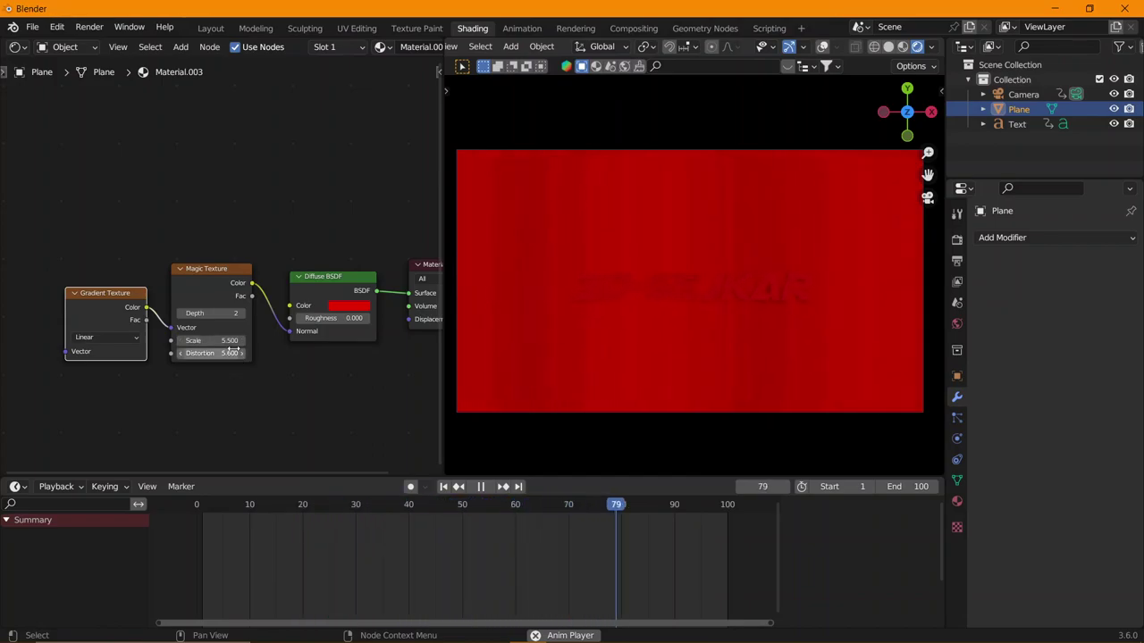
{"action": "key", "text": "space"}
{"action": "left_click", "coordinate": [181, 283]}
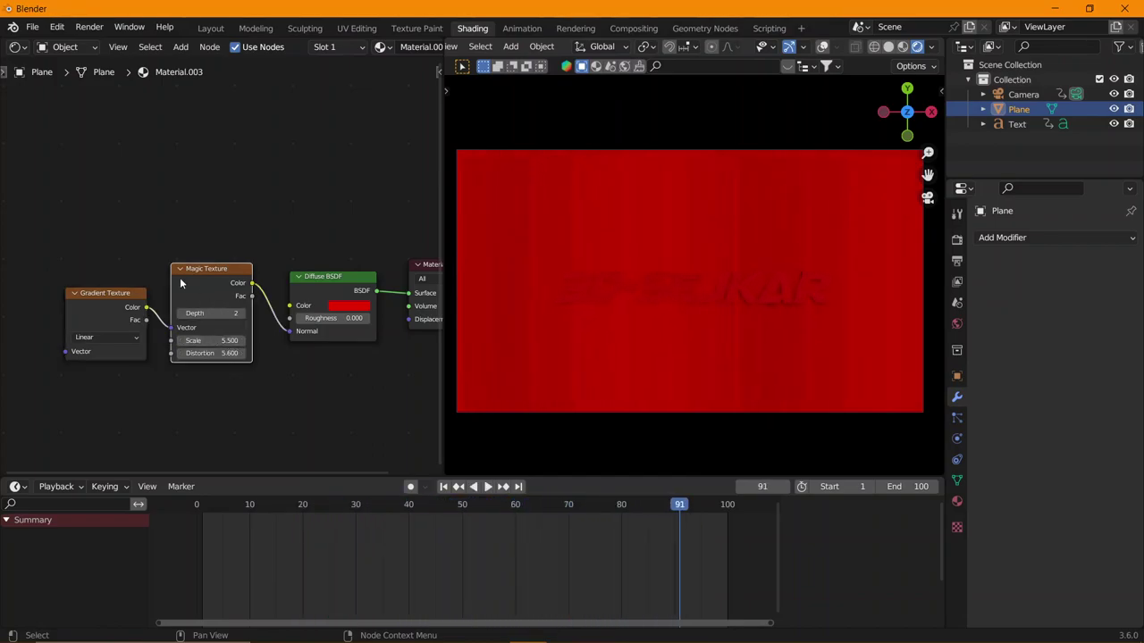
{"action": "left_click", "coordinate": [109, 311]}
{"action": "key", "text": "x"}
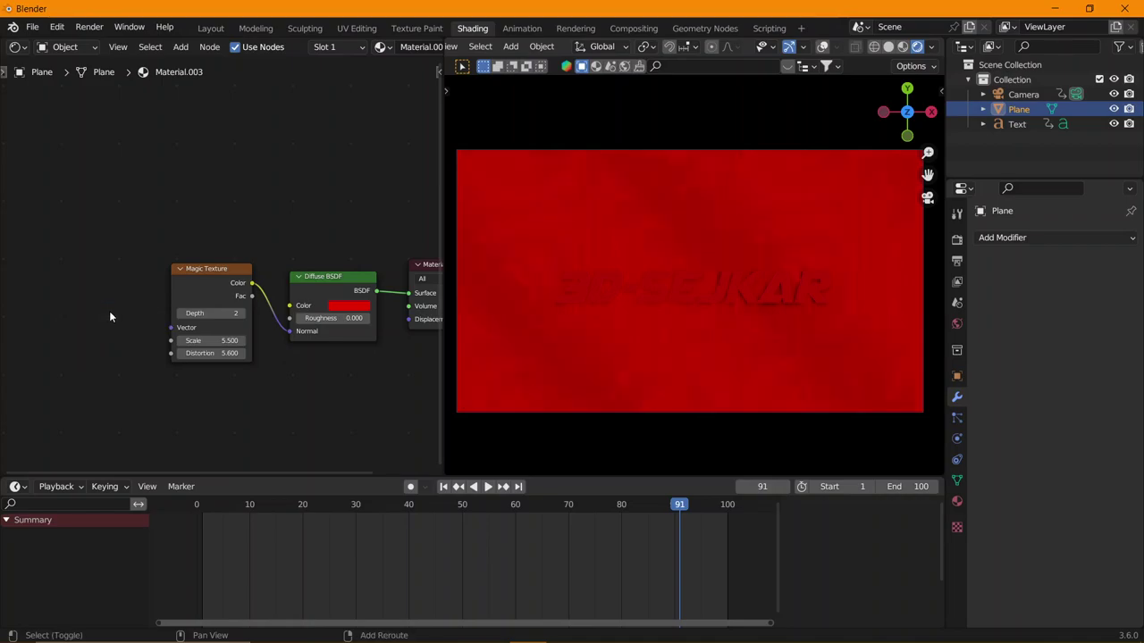
{"action": "key", "text": "shift+a"}
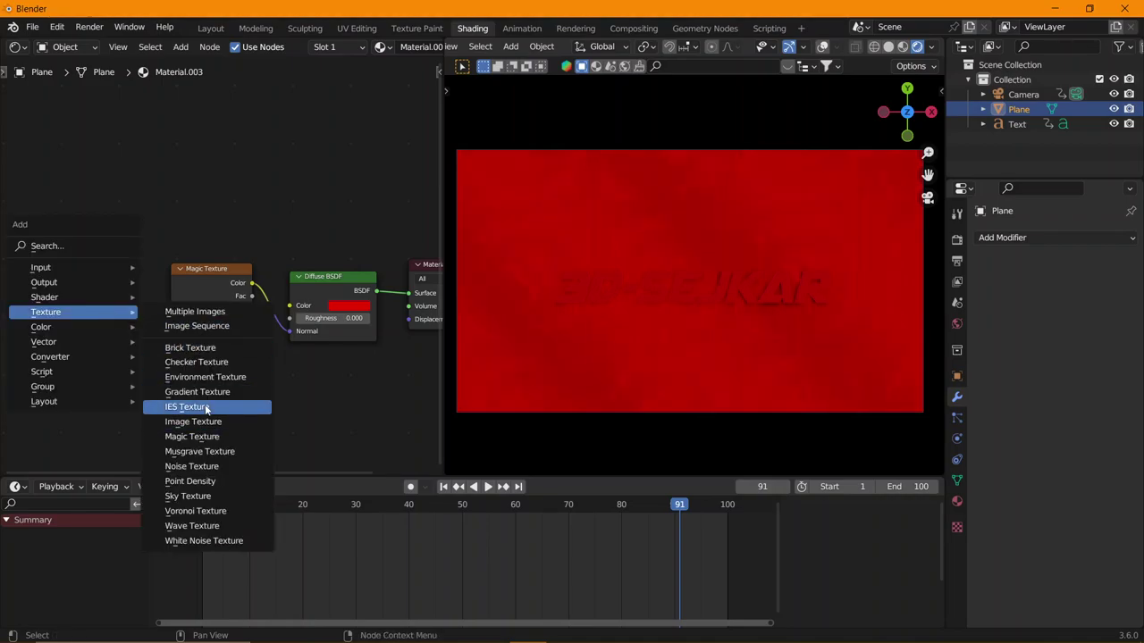
- Add a Musgrave Texture with Height feeding the Magic Texture Vector, and preview it
{"action": "left_click", "coordinate": [215, 452]}
{"action": "left_click", "coordinate": [74, 265]}
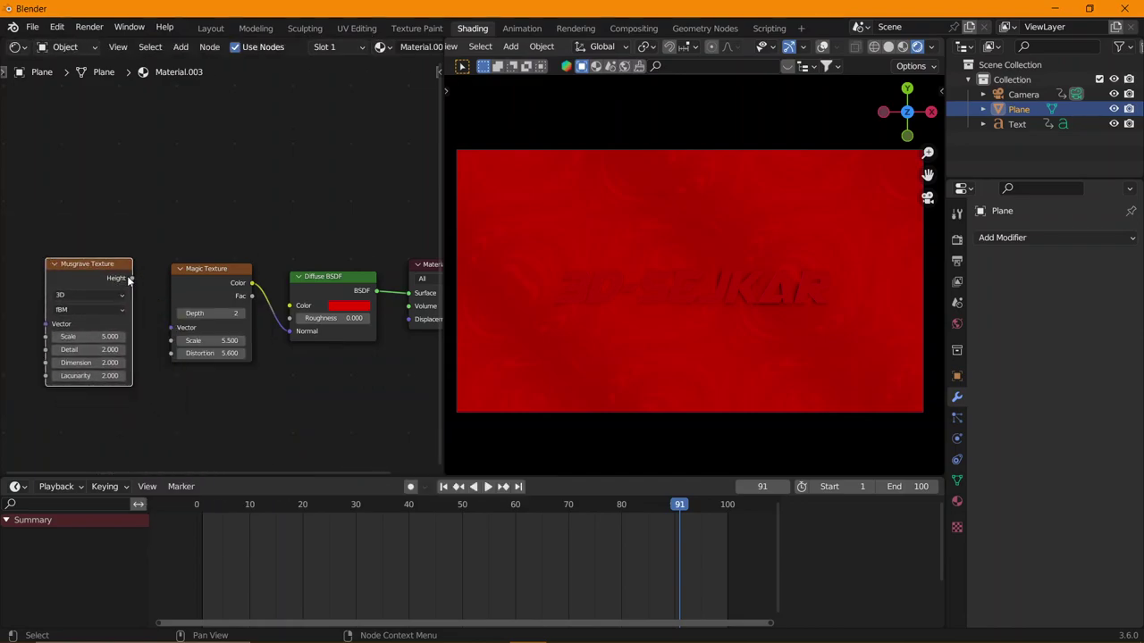
{"action": "mouse_move", "coordinate": [128, 279]}
{"action": "left_mouse_down"}
{"action": "mouse_move", "coordinate": [176, 341]}
{"action": "mouse_move", "coordinate": [178, 327]}
{"action": "left_mouse_up"}
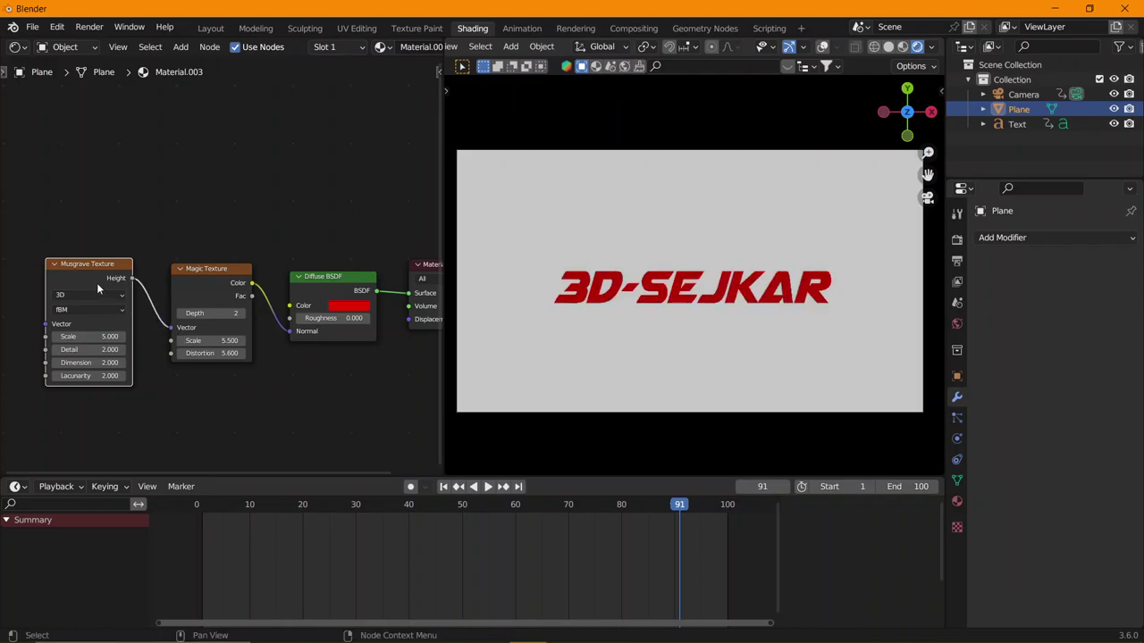
{"action": "left_click_drag", "start_coordinate": [98, 288], "coordinate": [109, 283]}
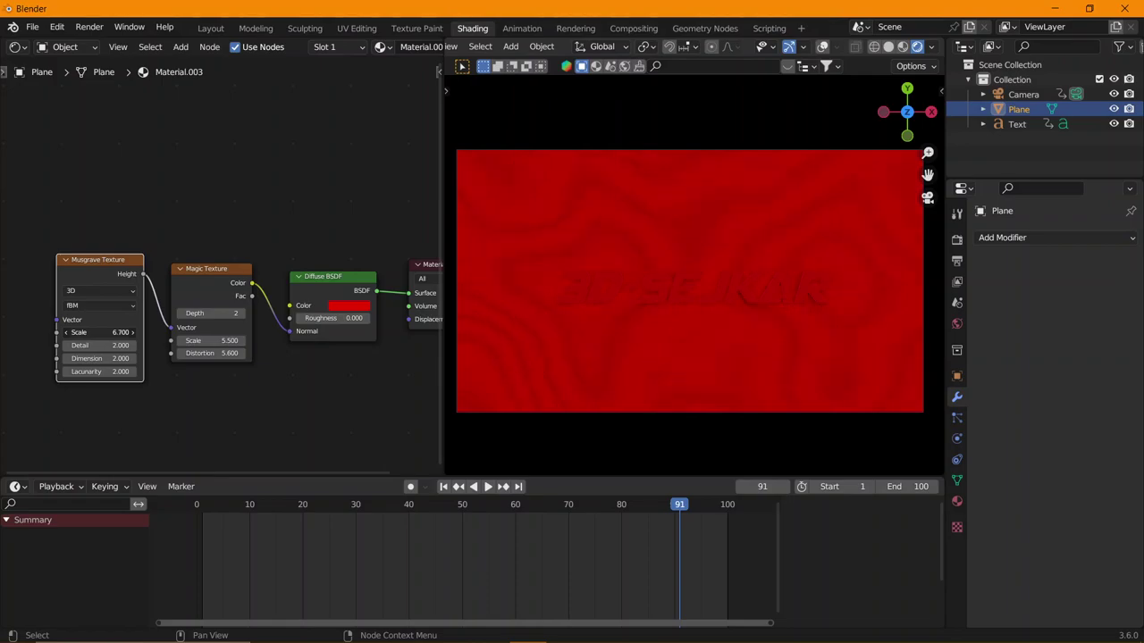
{"action": "left_click", "coordinate": [197, 508]}
{"action": "key", "text": "space"}
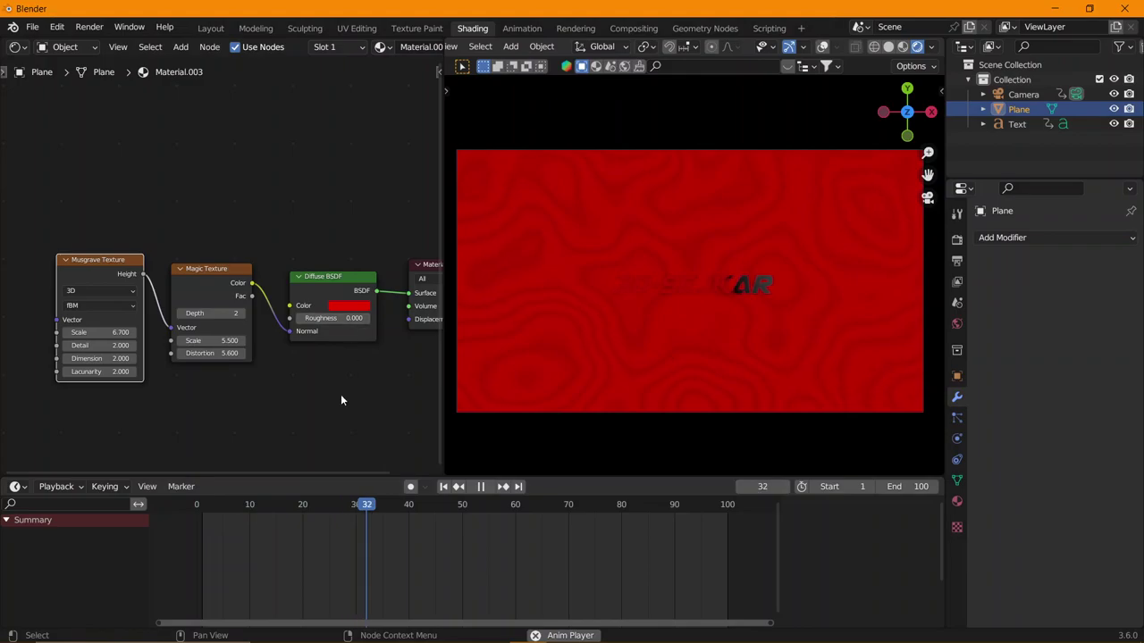
{"action": "left_click", "coordinate": [203, 508]}
{"action": "key", "text": "space"}
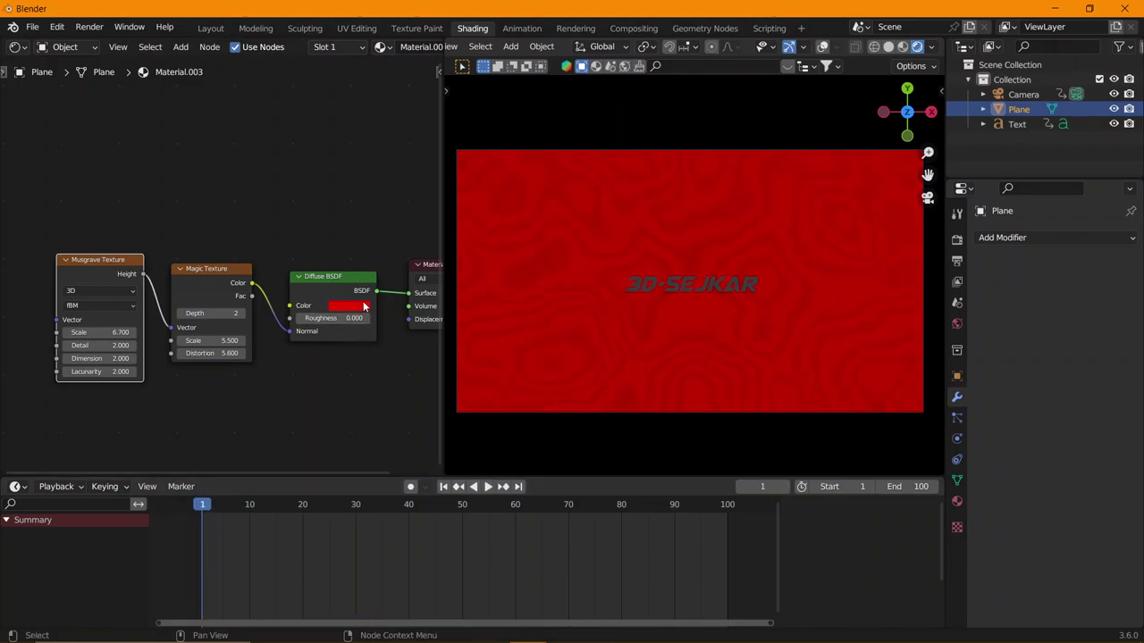
- Keyframe the Diffuse colour red at frame 1 and pale pink at frame 60
{"action": "right_click", "coordinate": [364, 307]}
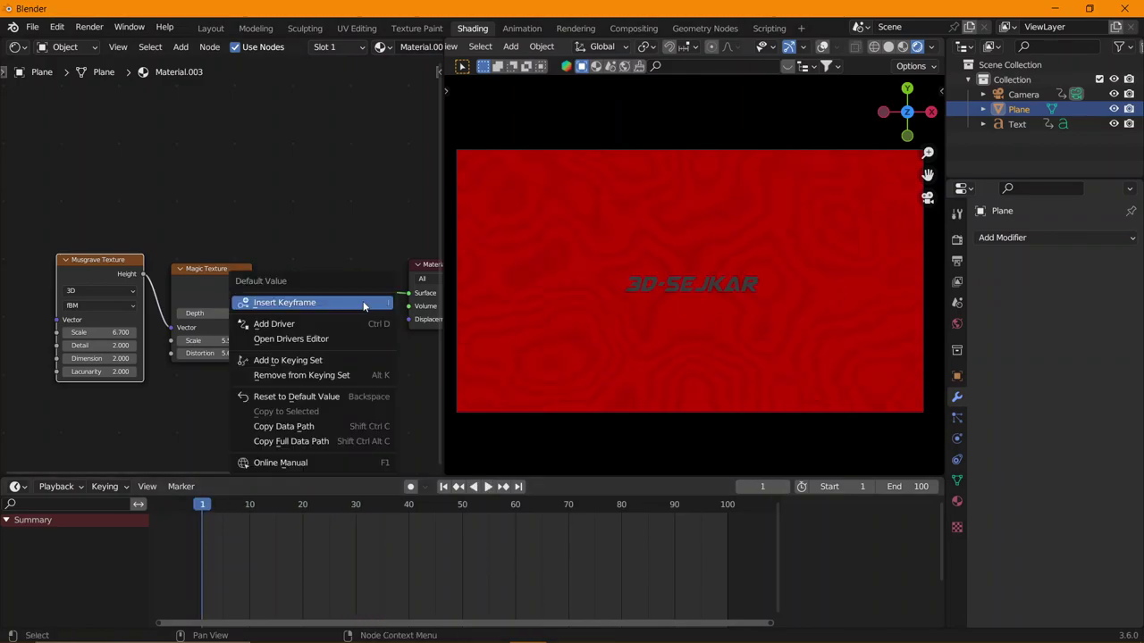
{"action": "left_click", "coordinate": [513, 509]}
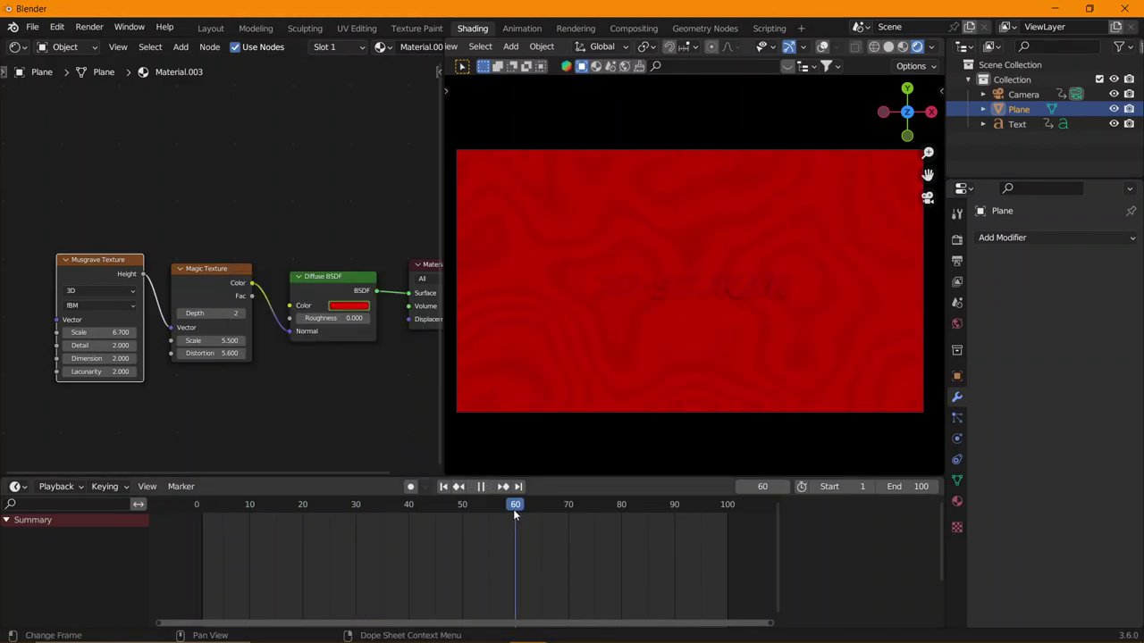
{"action": "left_click", "coordinate": [352, 311]}
{"action": "left_click_drag", "start_coordinate": [399, 215], "coordinate": [379, 182]}
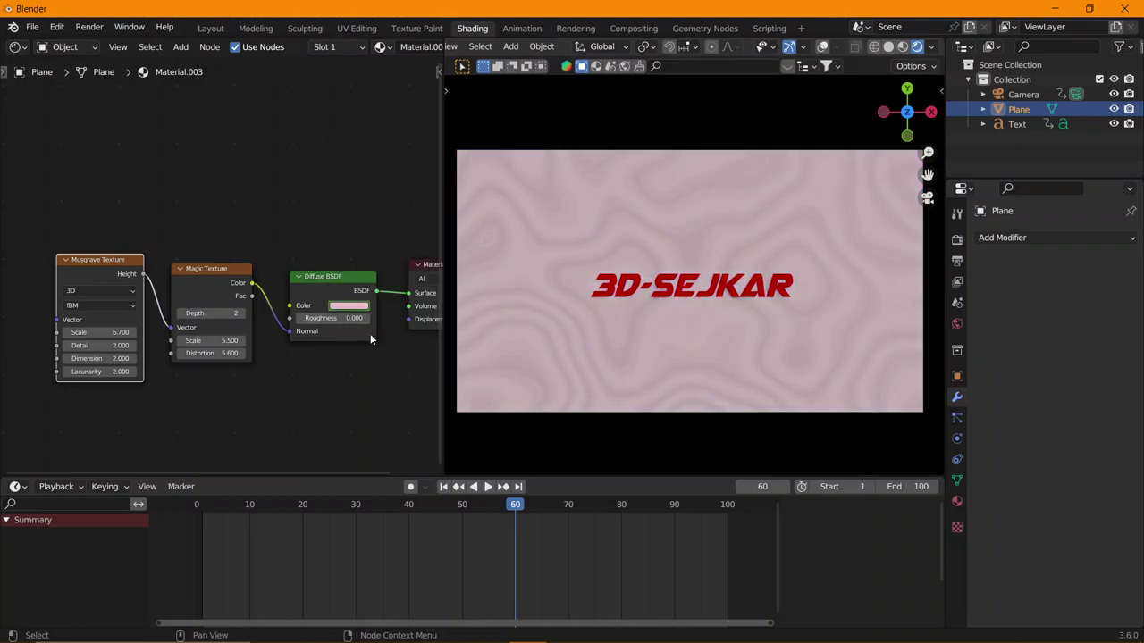
{"action": "right_click", "coordinate": [352, 306]}
{"action": "left_click", "coordinate": [351, 307]}
{"action": "left_click", "coordinate": [203, 505]}
{"action": "key", "text": "space"}
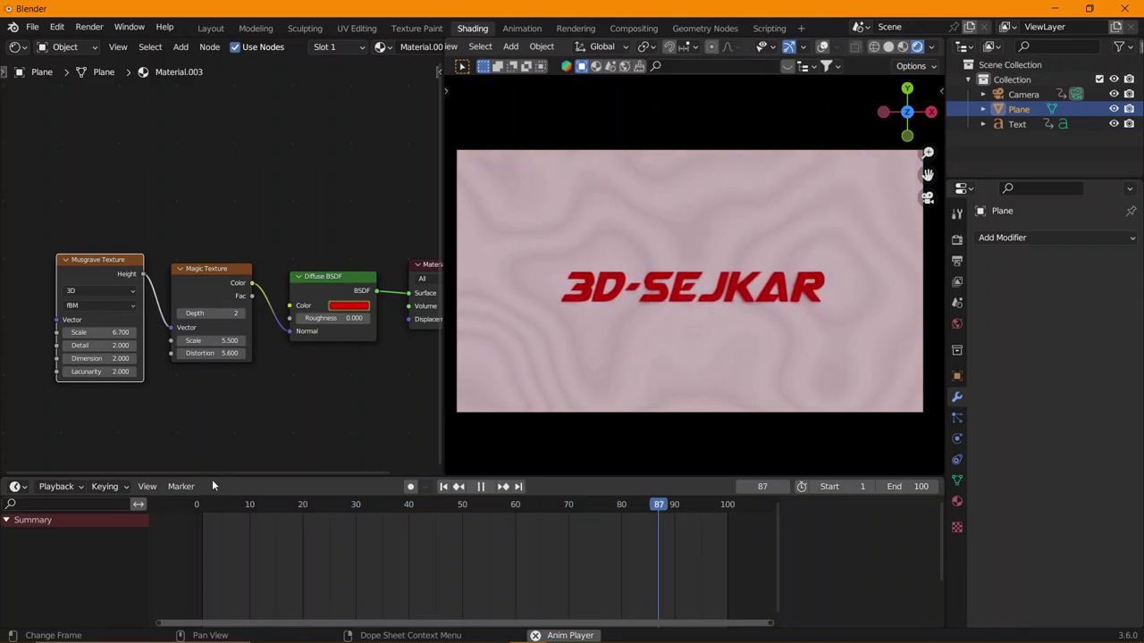
{"action": "key", "text": "space"}
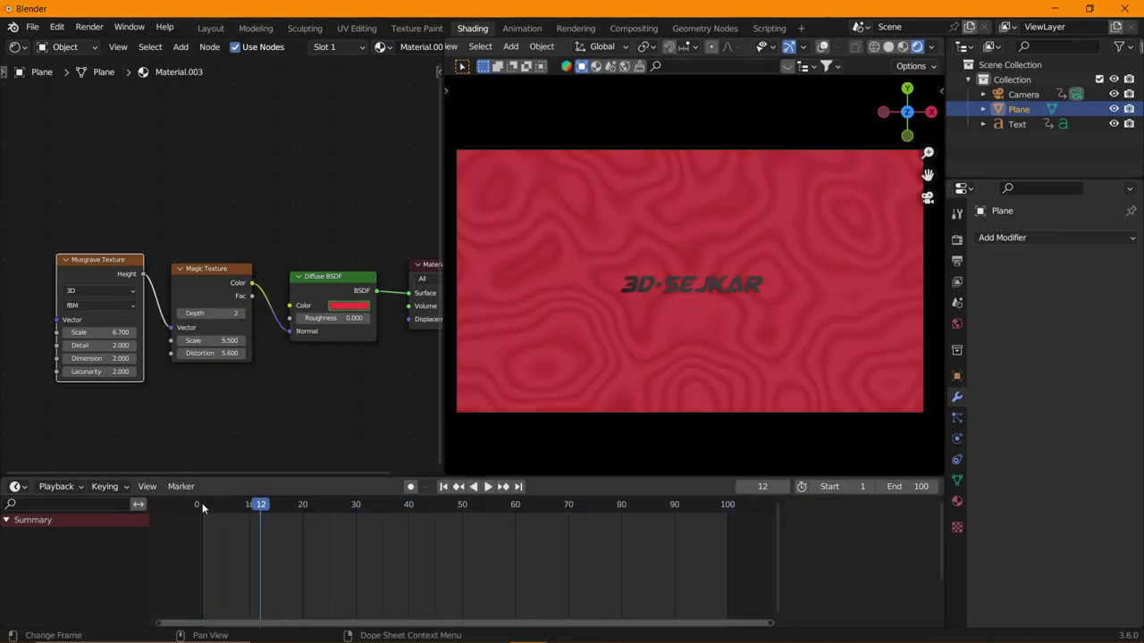
{"action": "left_click", "coordinate": [203, 506]}
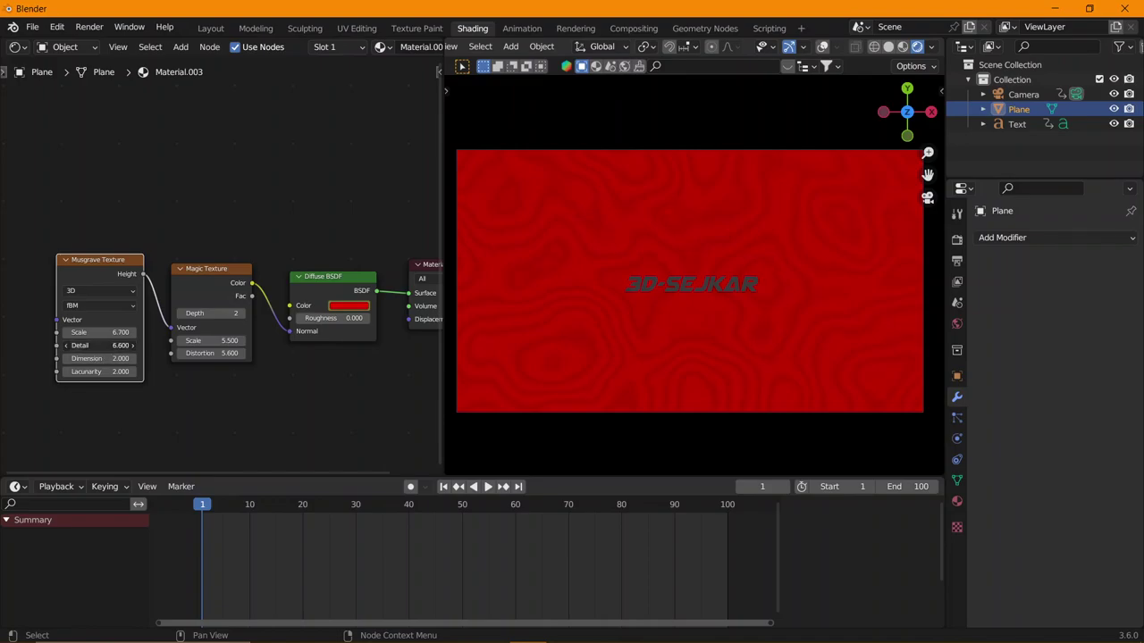
- Raise Musgrave Detail to 9.5 and Dimension to 7.7, then add Mapping nodes with Ctrl+T
{"action": "mouse_move", "coordinate": [98, 345]}
{"action": "left_mouse_down"}
{"action": "mouse_move", "coordinate": [152, 345]}
{"action": "mouse_move", "coordinate": [143, 359]}
{"action": "left_mouse_up"}
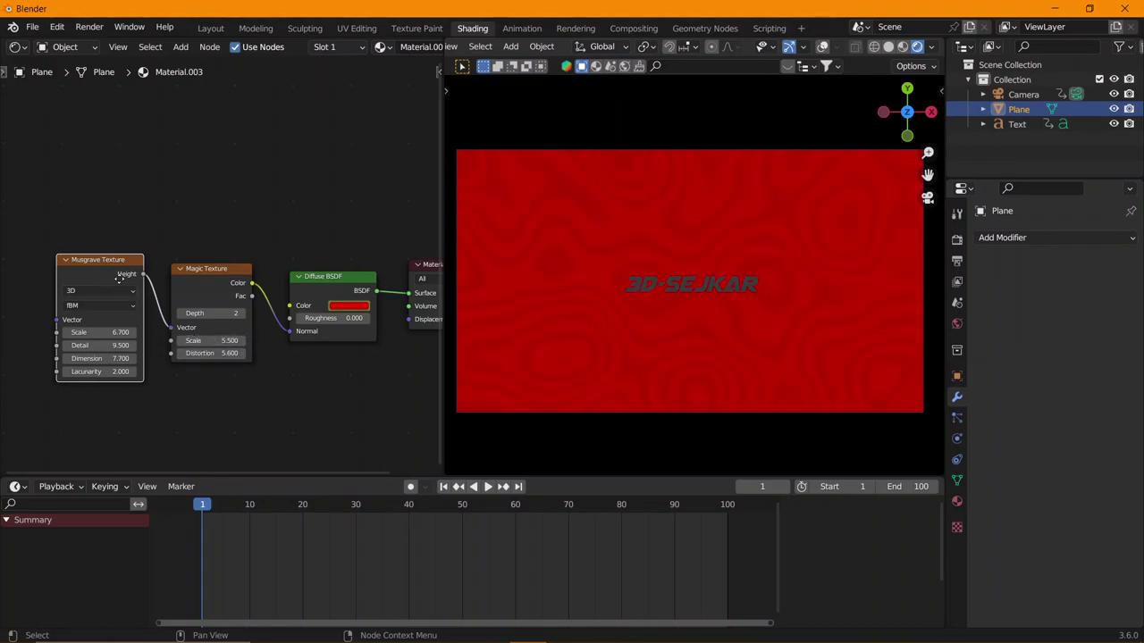
{"action": "middle_click_drag", "start_coordinate": [109, 270], "coordinate": [206, 282]}
{"action": "scroll", "coordinate": [206, 283], "scroll_direction": "down", "scroll_amount": 1}
{"action": "key", "text": "ctrl+t"}
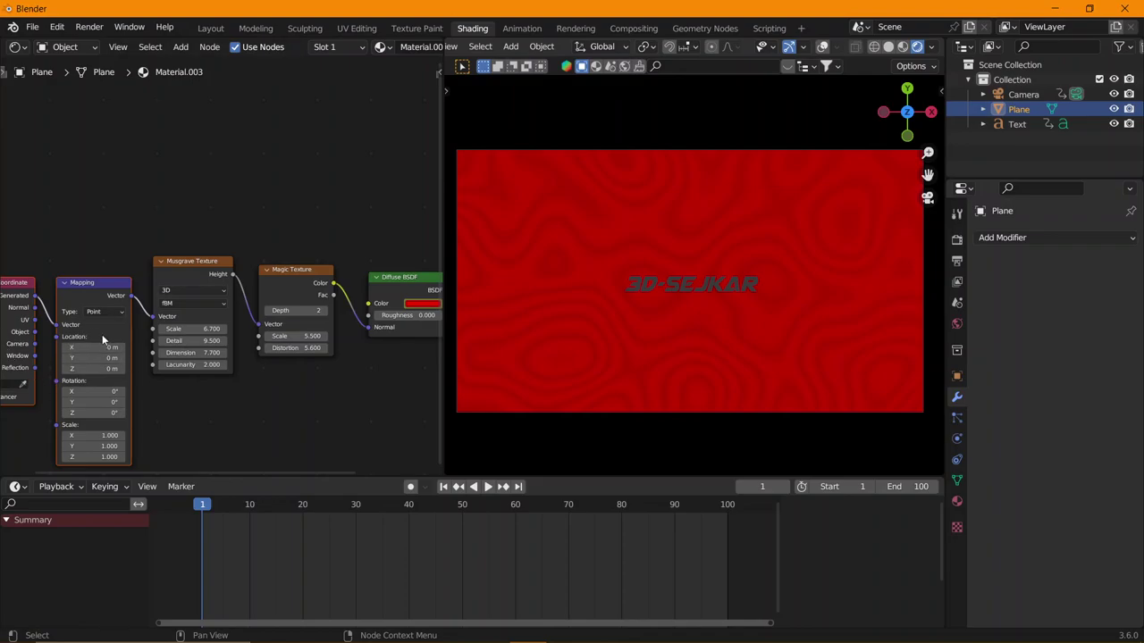
- Keyframe the Mapping rotation at 0° on frame 1
{"action": "middle_click_drag", "start_coordinate": [176, 408], "coordinate": [209, 391]}
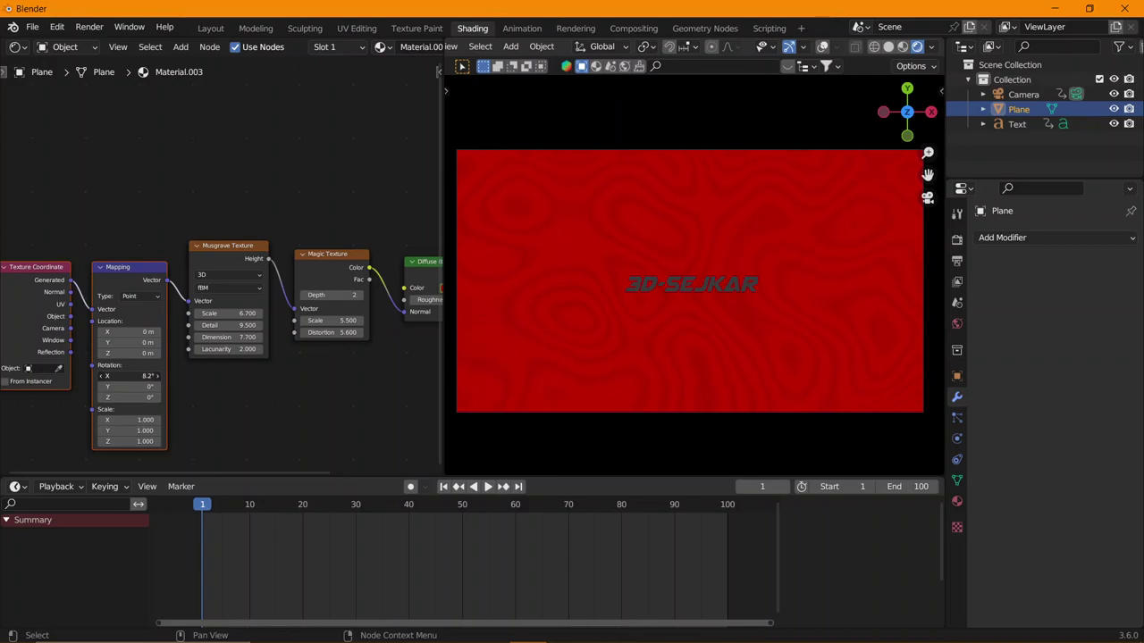
{"action": "right_click", "coordinate": [139, 376]}
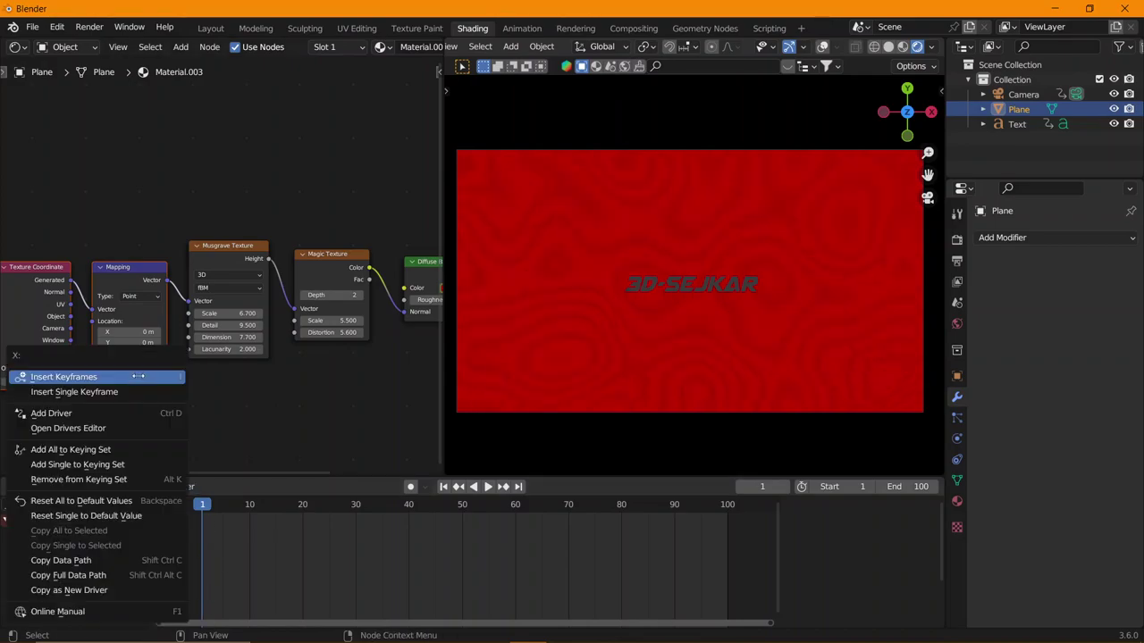
{"action": "left_click", "coordinate": [138, 376]}
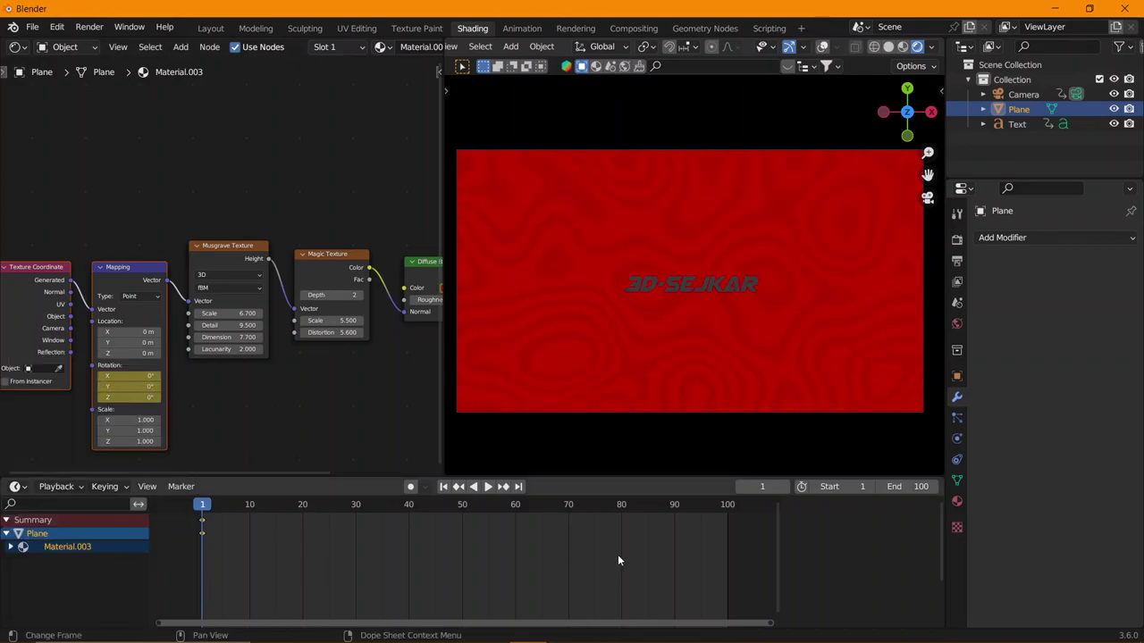
- Keyframe Mapping rotation about 3.5° at frame 80, preview the swirl, and quit without saving
{"action": "left_click", "coordinate": [623, 507]}
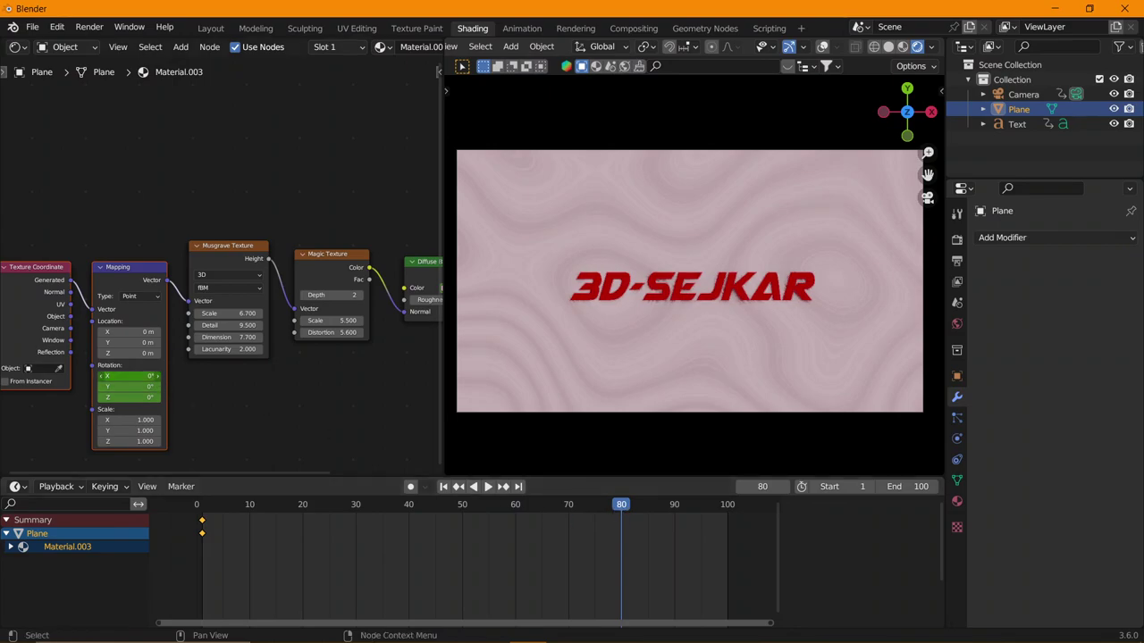
{"action": "left_click_drag", "start_coordinate": [134, 376], "coordinate": [147, 397]}
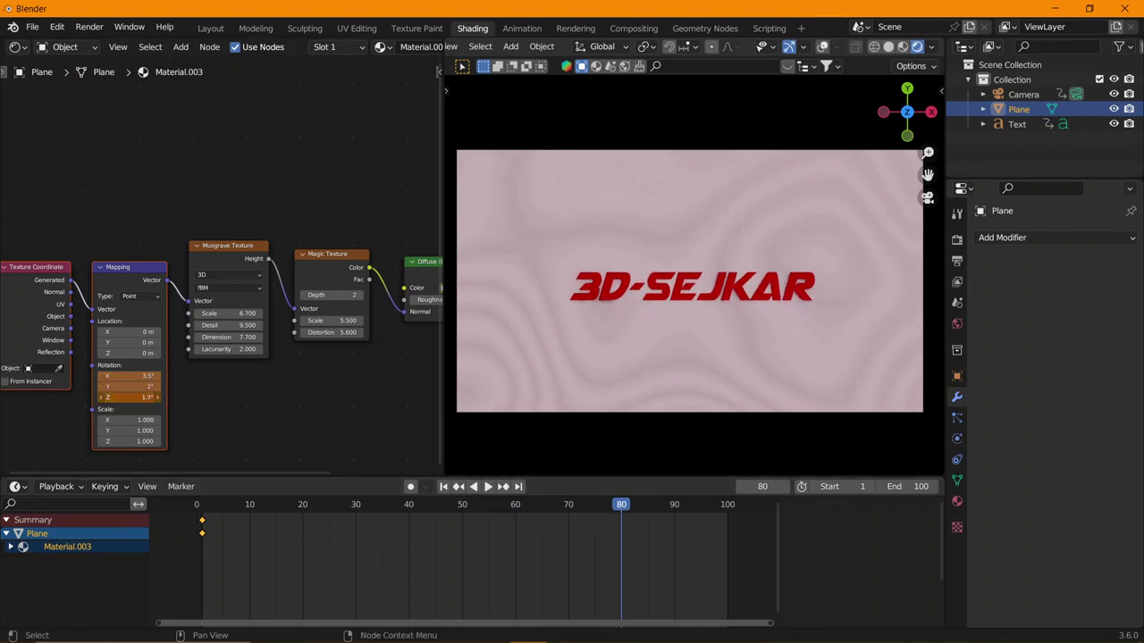
{"action": "right_click", "coordinate": [123, 388]}
{"action": "left_click", "coordinate": [123, 386]}
{"action": "left_click", "coordinate": [201, 508]}
{"action": "key", "text": "space"}
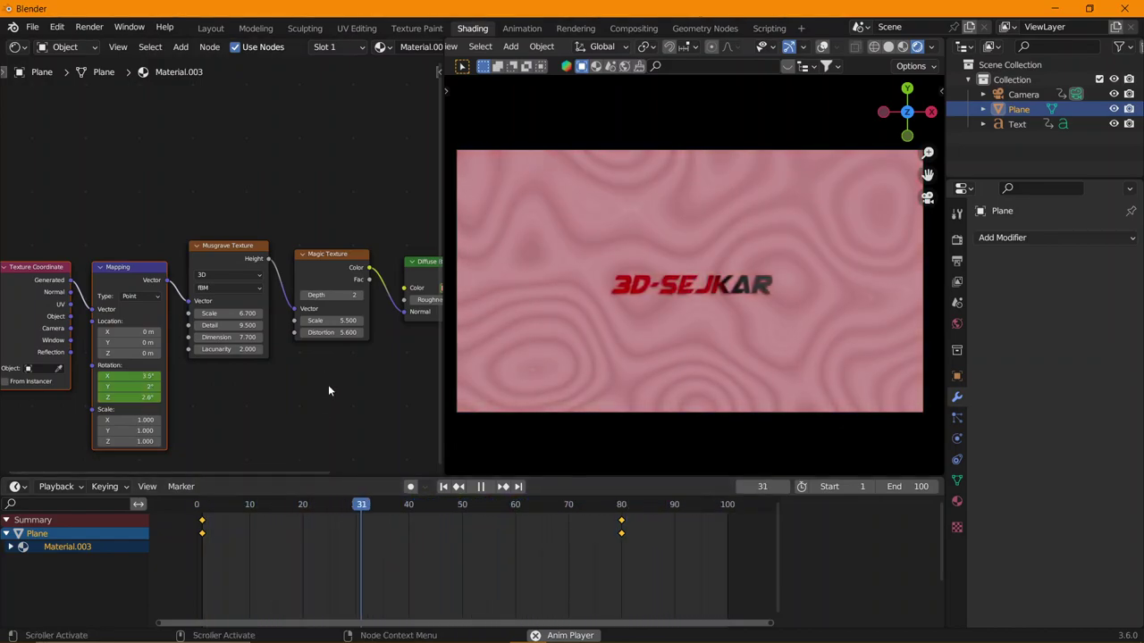
{"action": "key", "text": "space"}
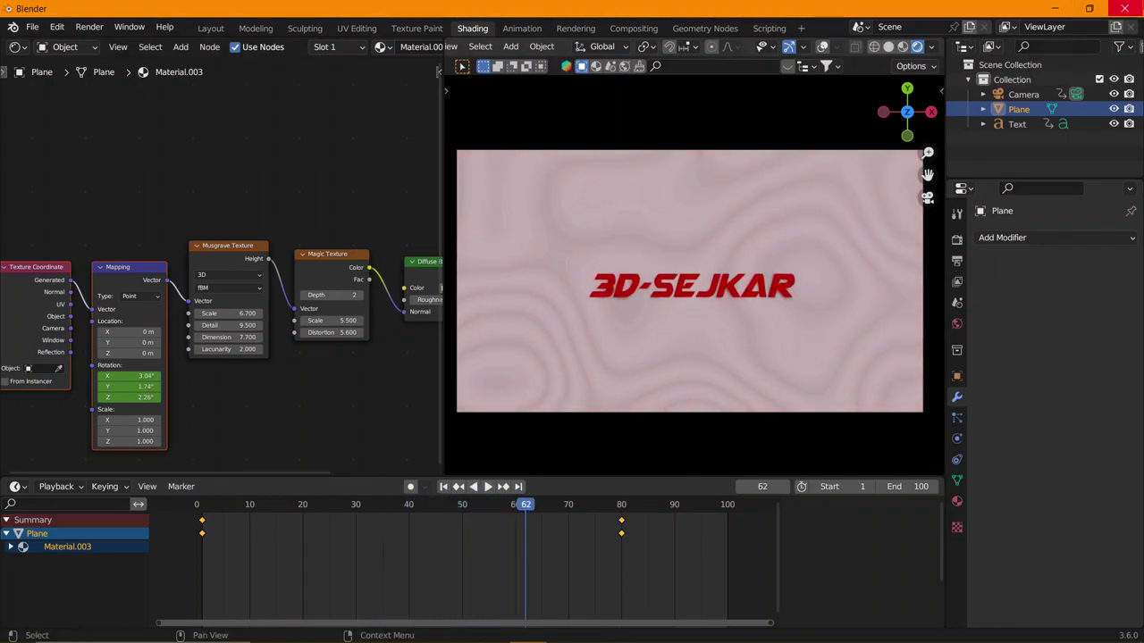
{"action": "left_click", "coordinate": [1125, 8]}
{"action": "left_click", "coordinate": [600, 356]}
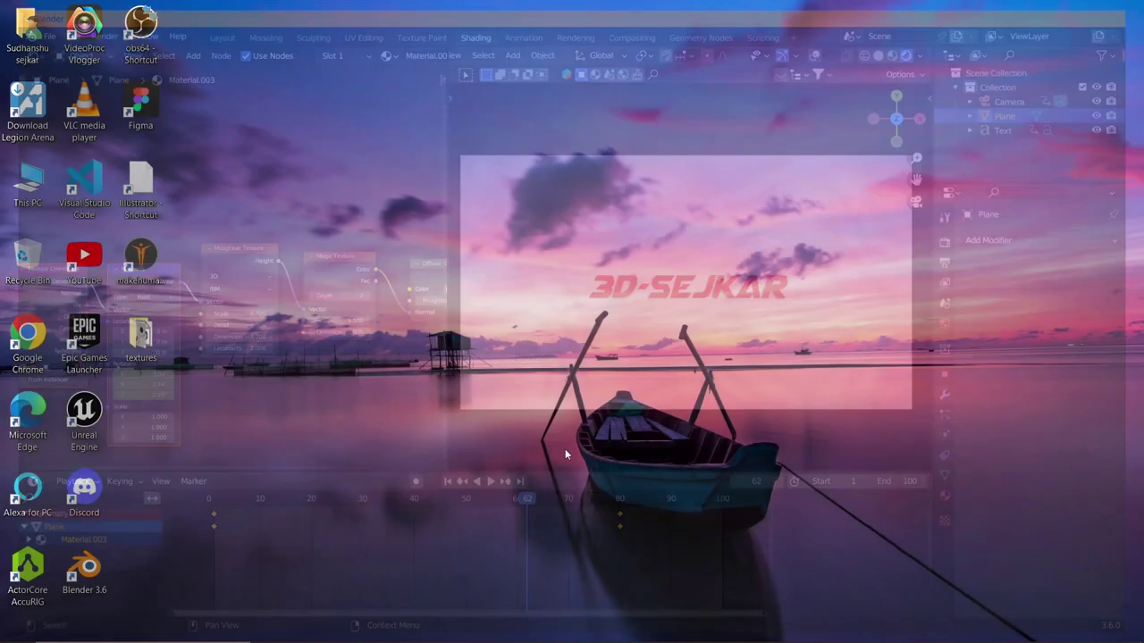